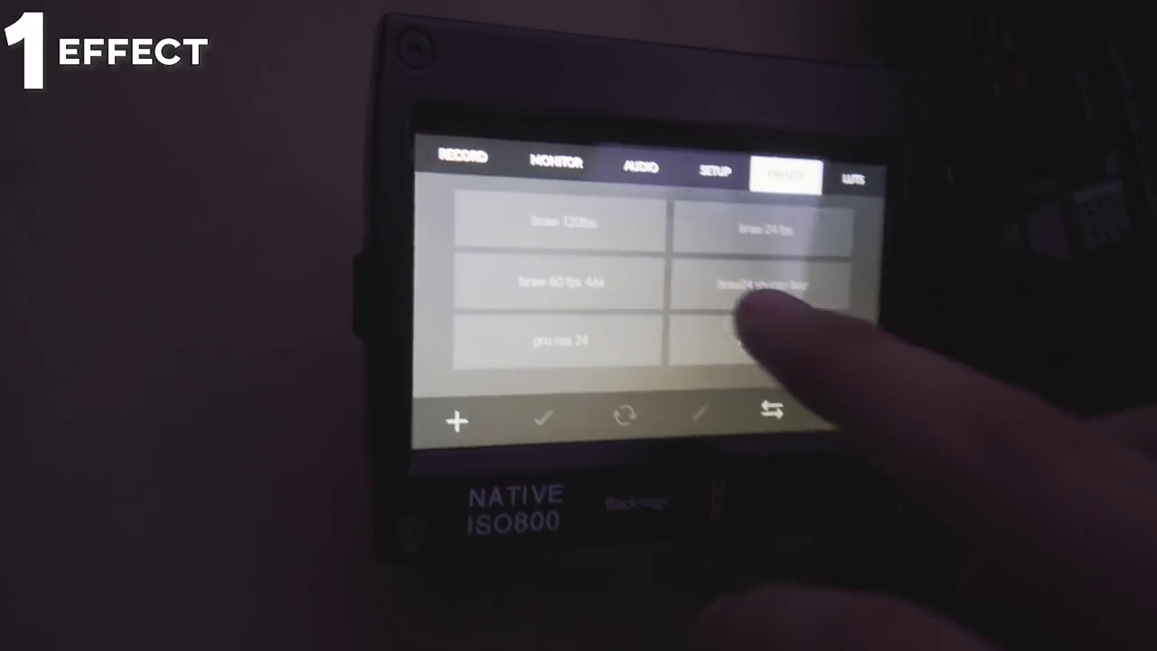
left_click(714, 222)
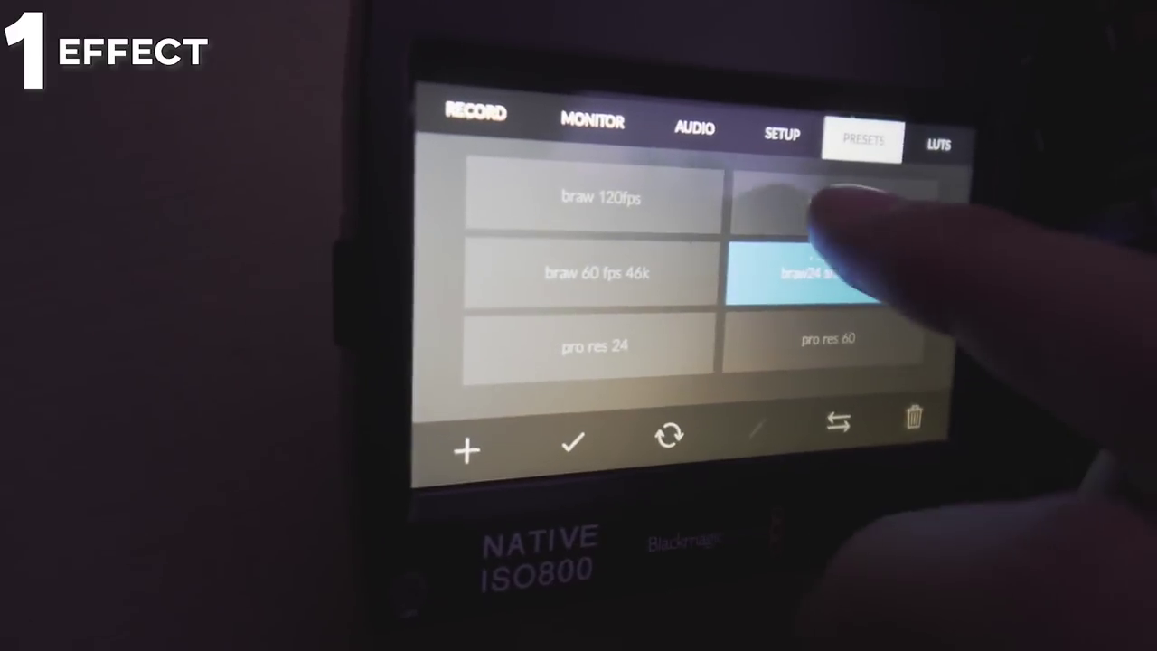
left_click(809, 197)
left_click(565, 434)
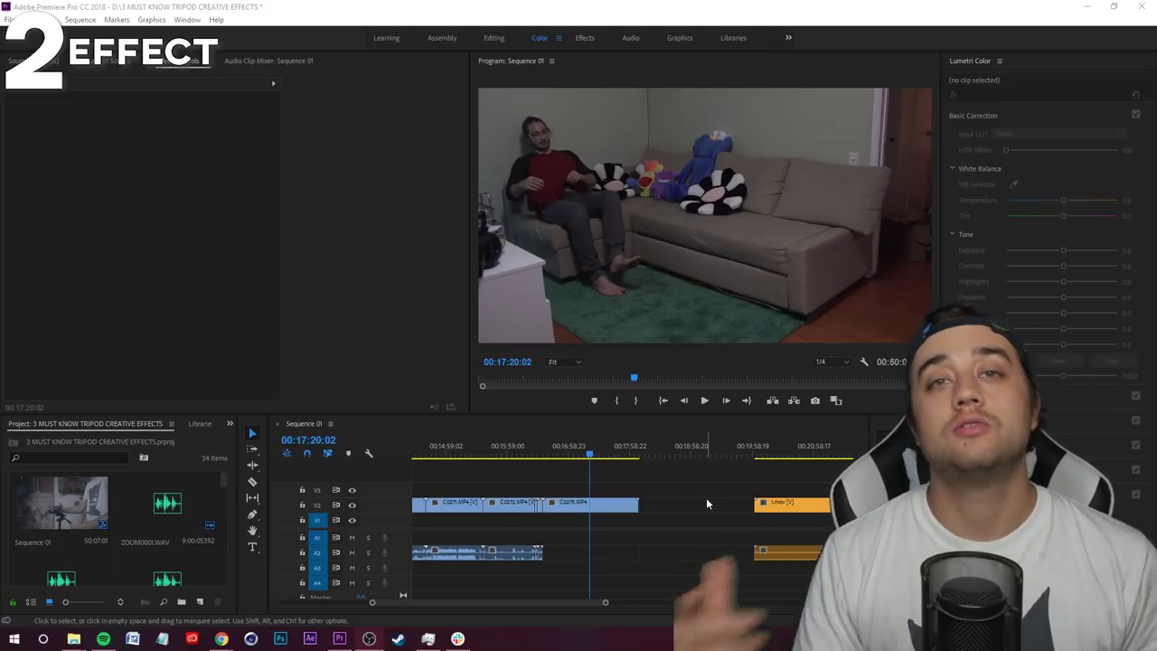
Split clip C0275.MP4 on V2 at 00:17:05:22 and delete the portion before the cut
left_click(596, 457)
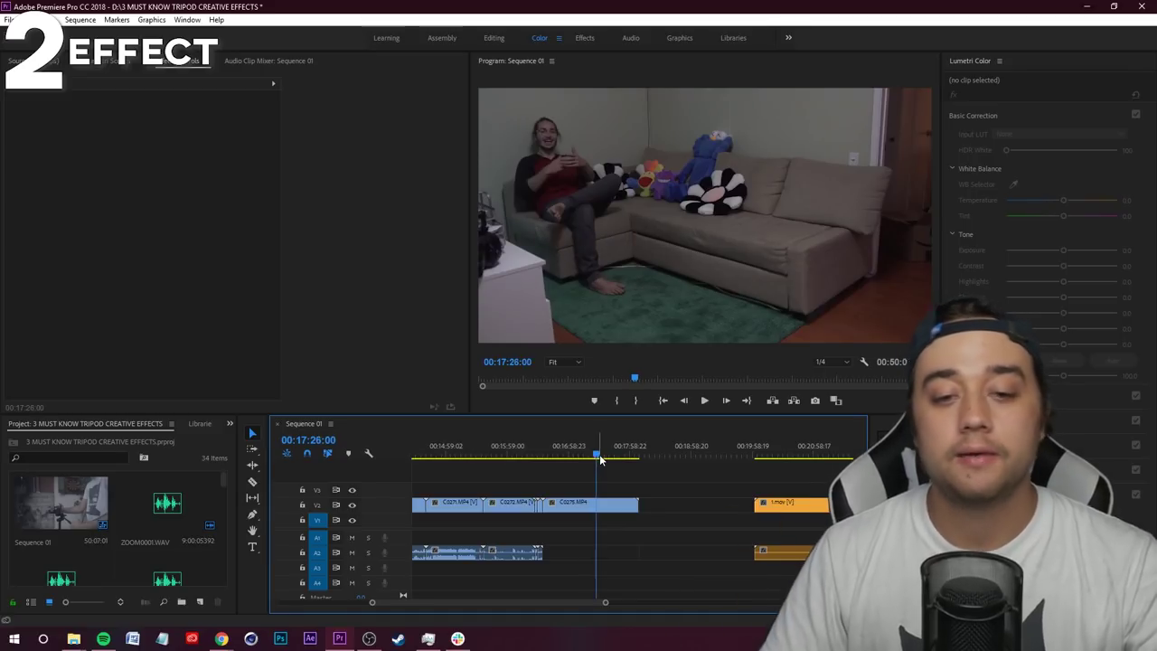
left_click_drag(590, 457, 567, 466)
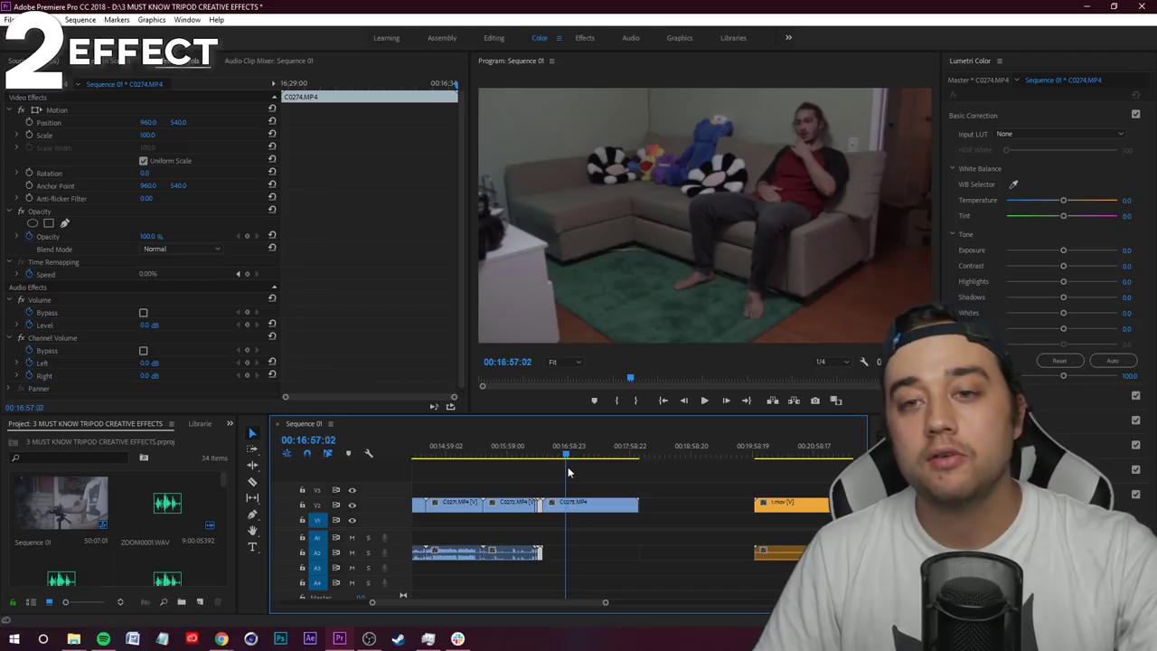
left_click(592, 505)
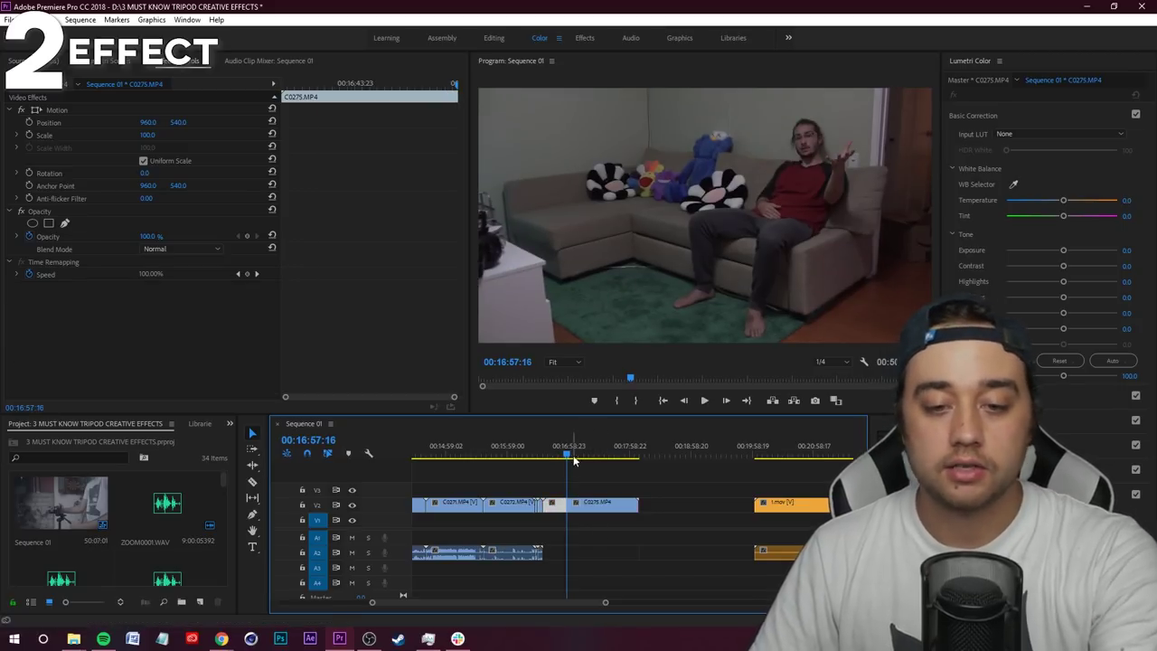
left_click(580, 459)
key("ctrl+k")
left_click(570, 503)
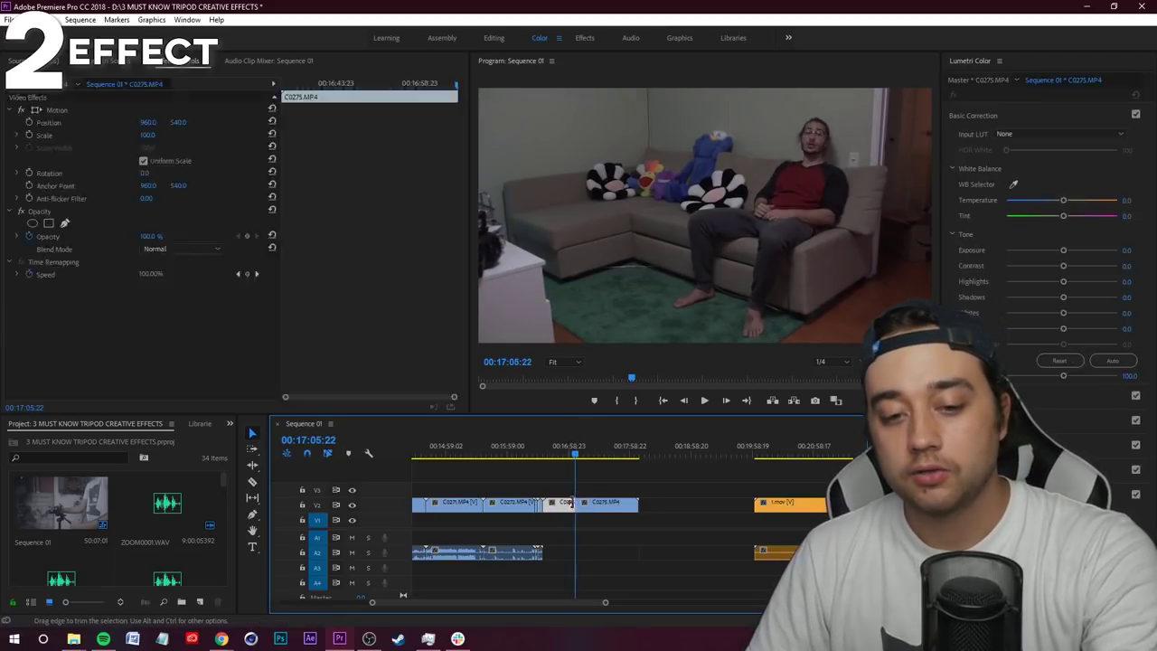
key("Delete")
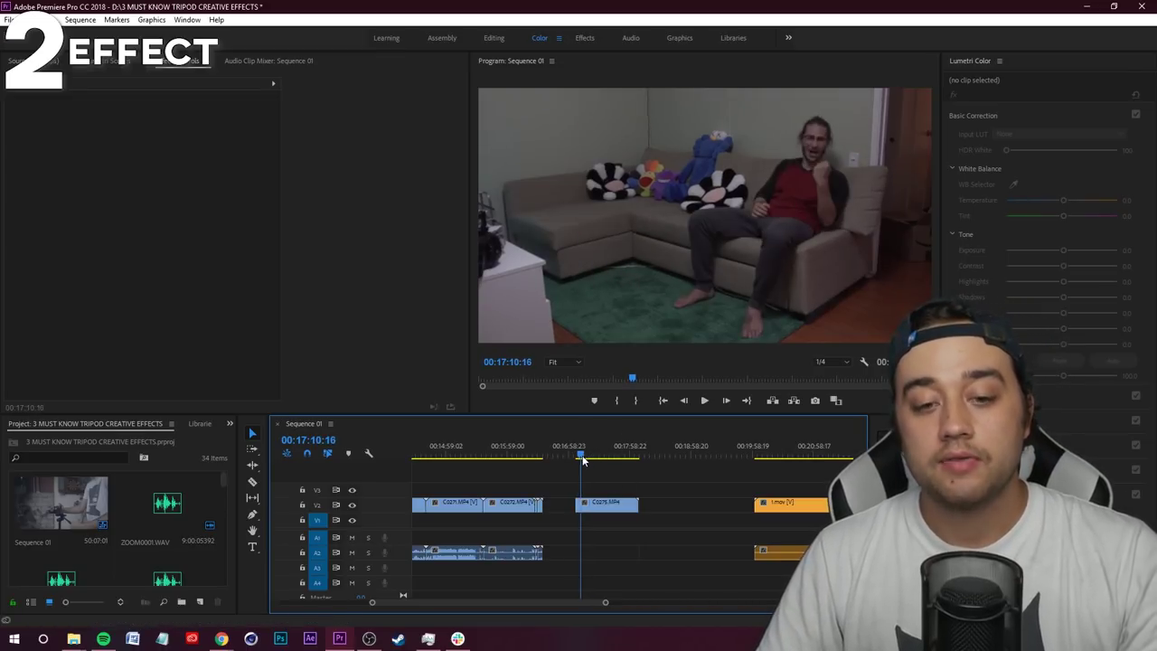
Split the remaining C0275.MP4 clip at 00:17:14:08, where the man sits still at the right end of the couch
key("=")
key("=")
key("=")
left_click_drag(591, 456, 609, 453)
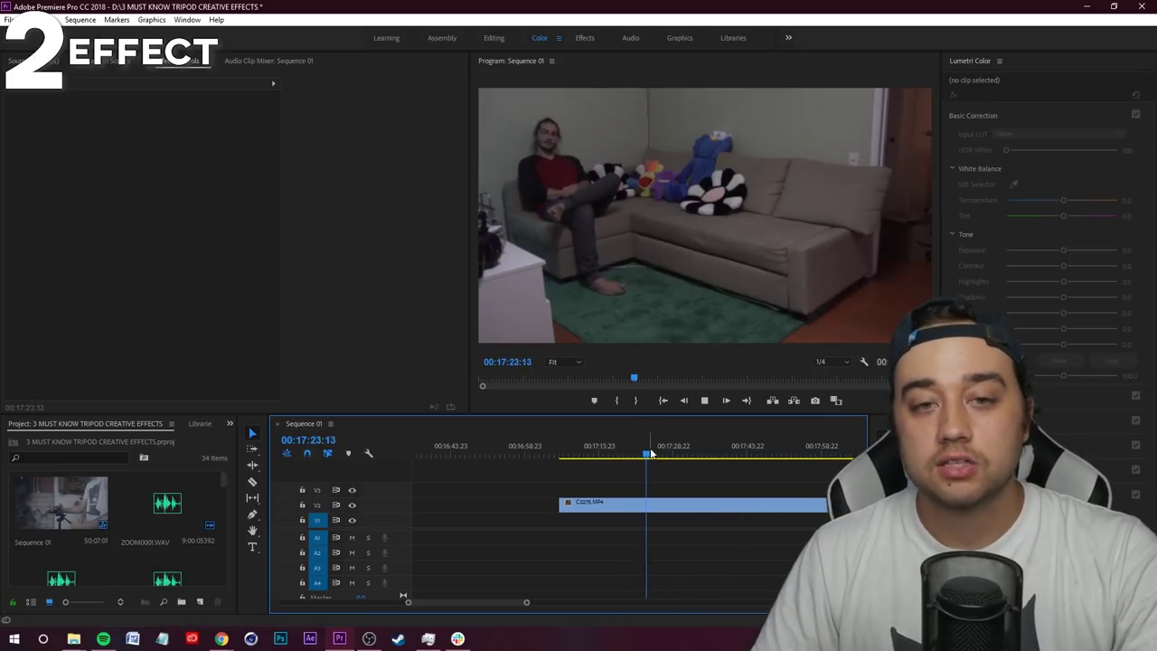
left_click_drag(661, 454, 602, 465)
left_click(630, 506)
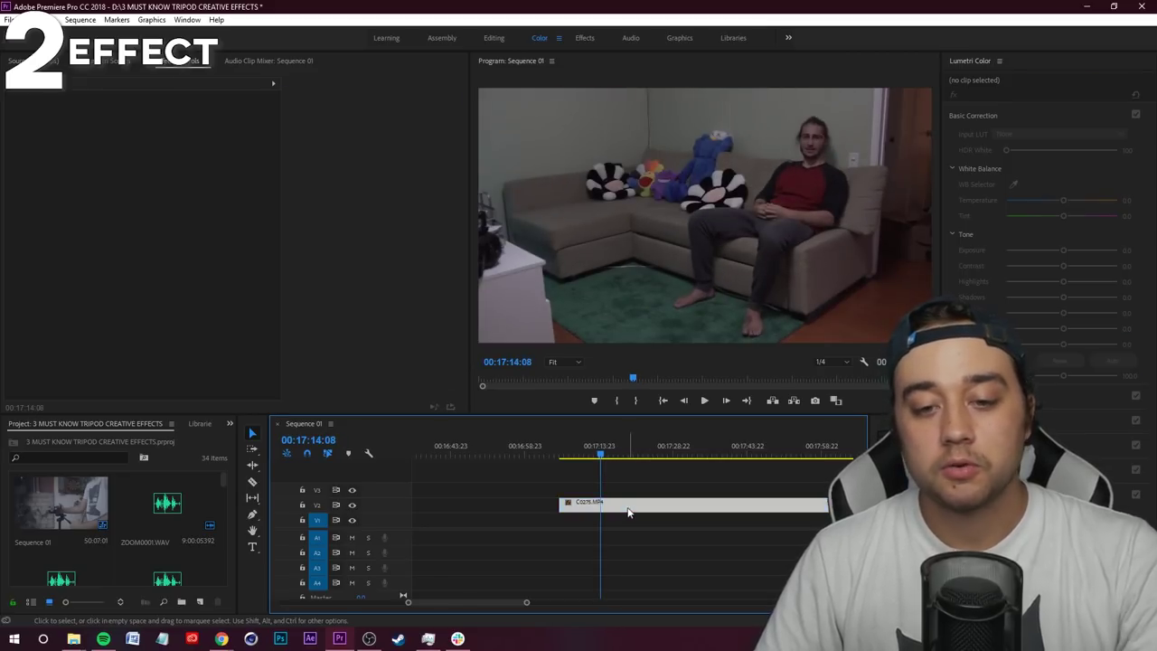
key("ctrl+k")
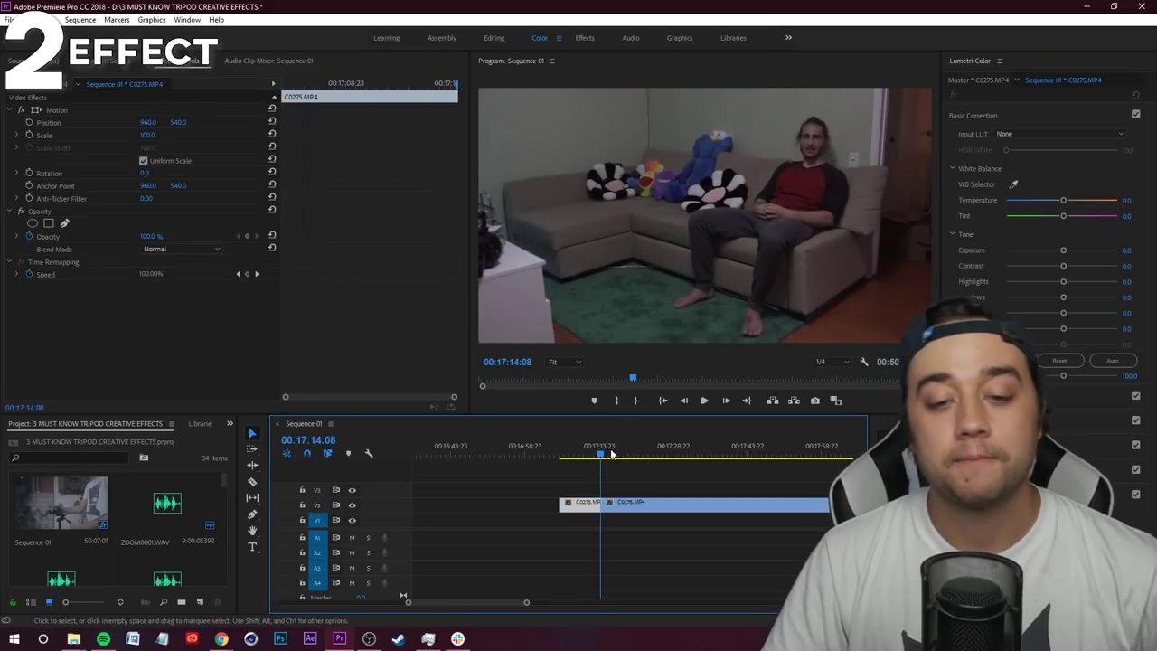
Split C0275.MP4 again at 00:17:23:06, with the man seated on the left, and delete the middle segment
left_click_drag(596, 456, 636, 458)
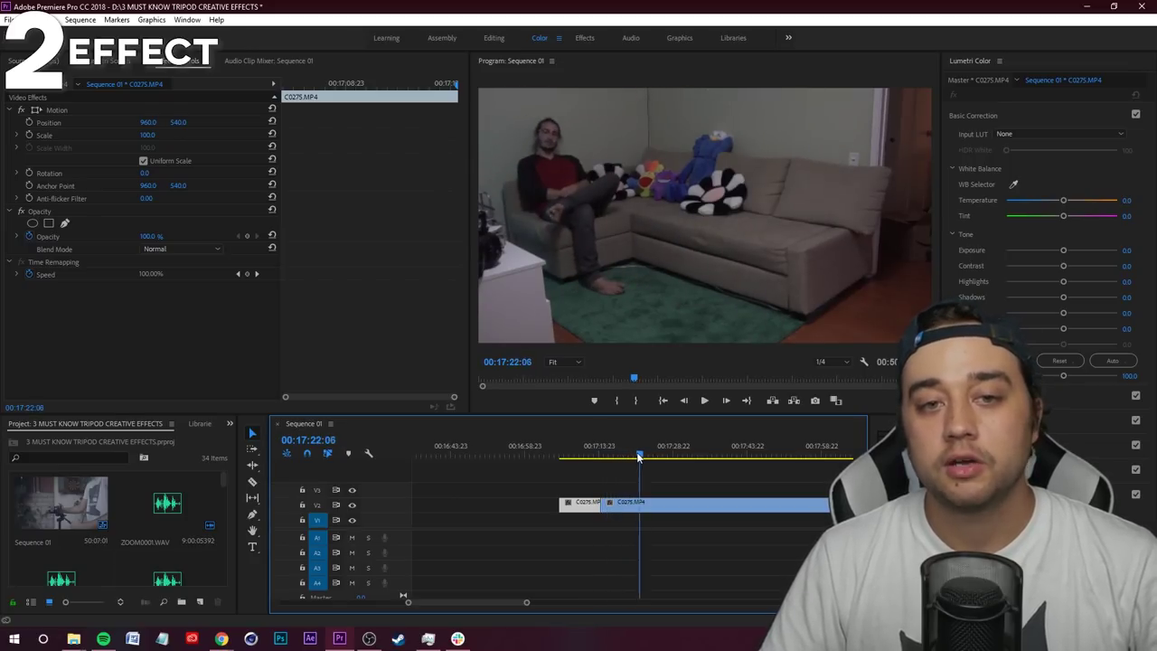
left_click(669, 508)
key("ctrl+k")
left_click(673, 511)
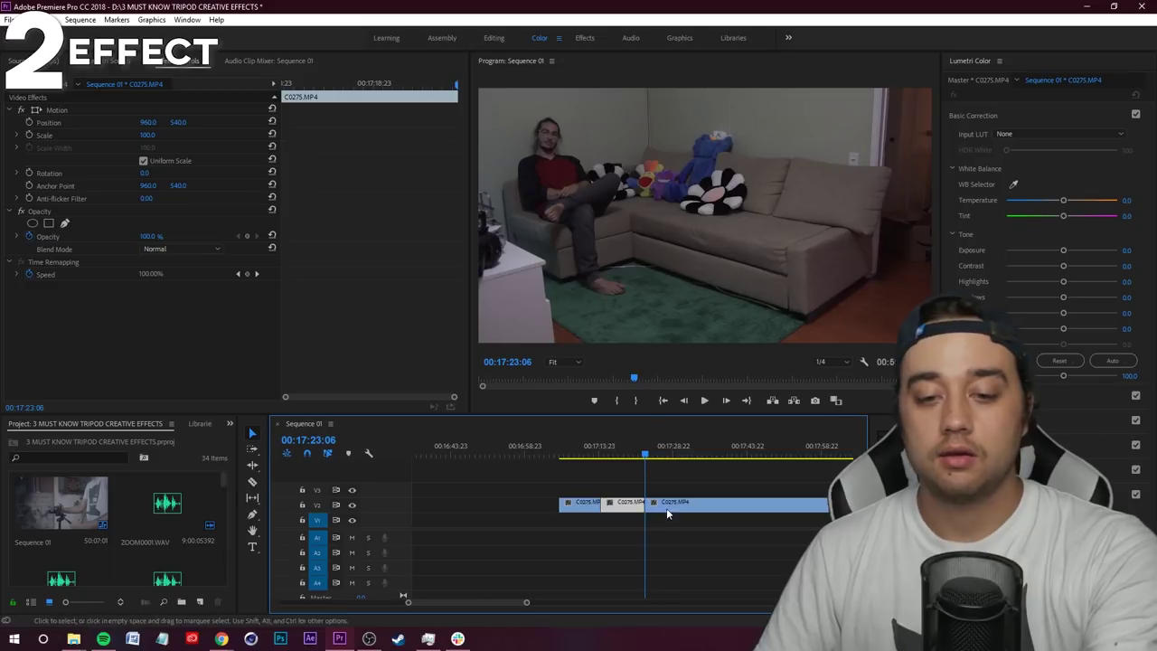
mouse_move(642, 456)
left_mouse_down()
mouse_move(604, 455)
mouse_move(627, 456)
left_mouse_up()
key("Delete")
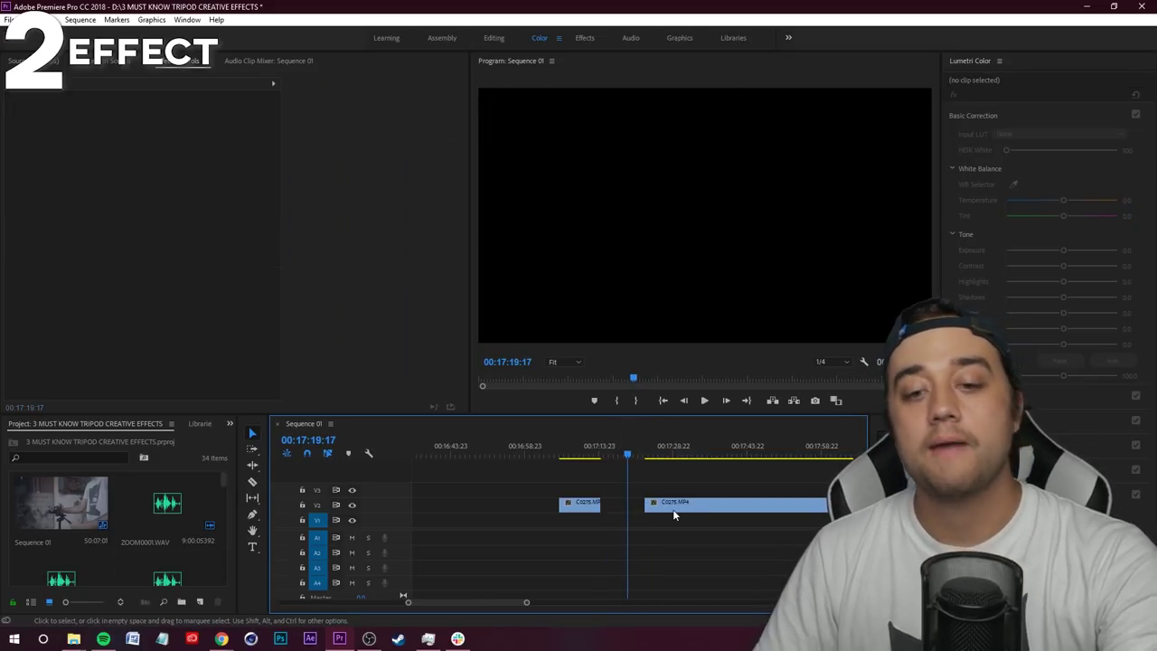
Close the gap with the long segment and stack the short segment above its start on V3
left_click_drag(675, 511, 611, 503)
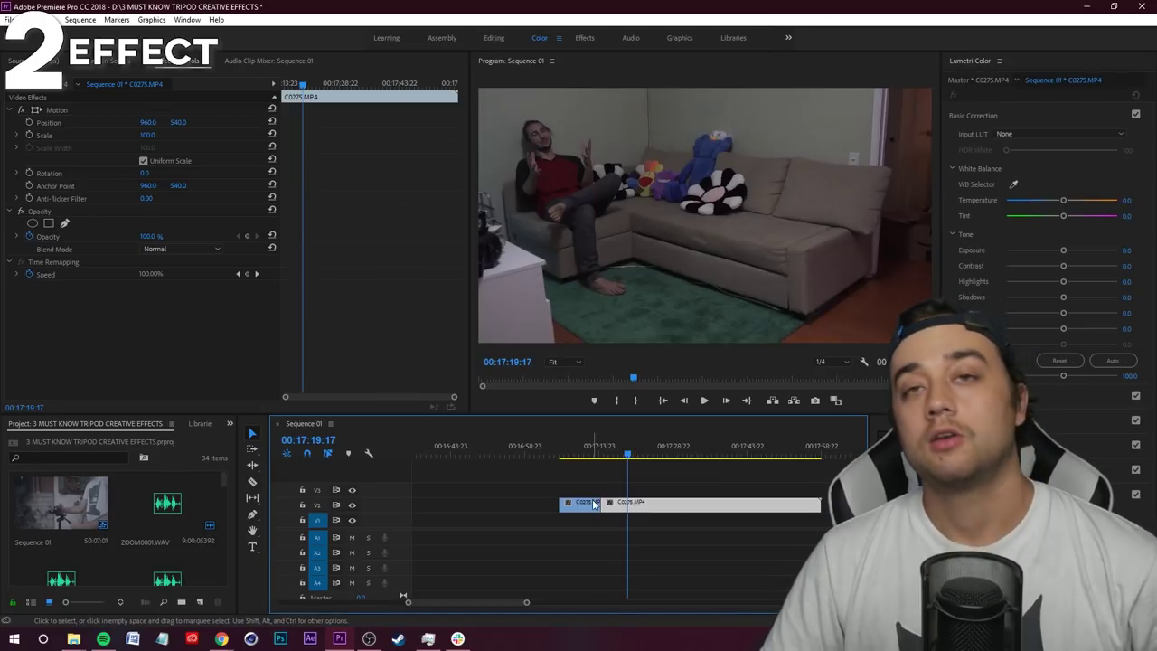
left_click(578, 509)
left_click_drag(578, 514, 612, 457)
Toggle the V3 track's visibility repeatedly to compare the man's seating positions in the two stacked clips
left_click(352, 490)
left_click(352, 489)
left_click(352, 490)
left_click(352, 490)
left_click(352, 490)
left_click(351, 490)
left_click(351, 490)
left_click(352, 490)
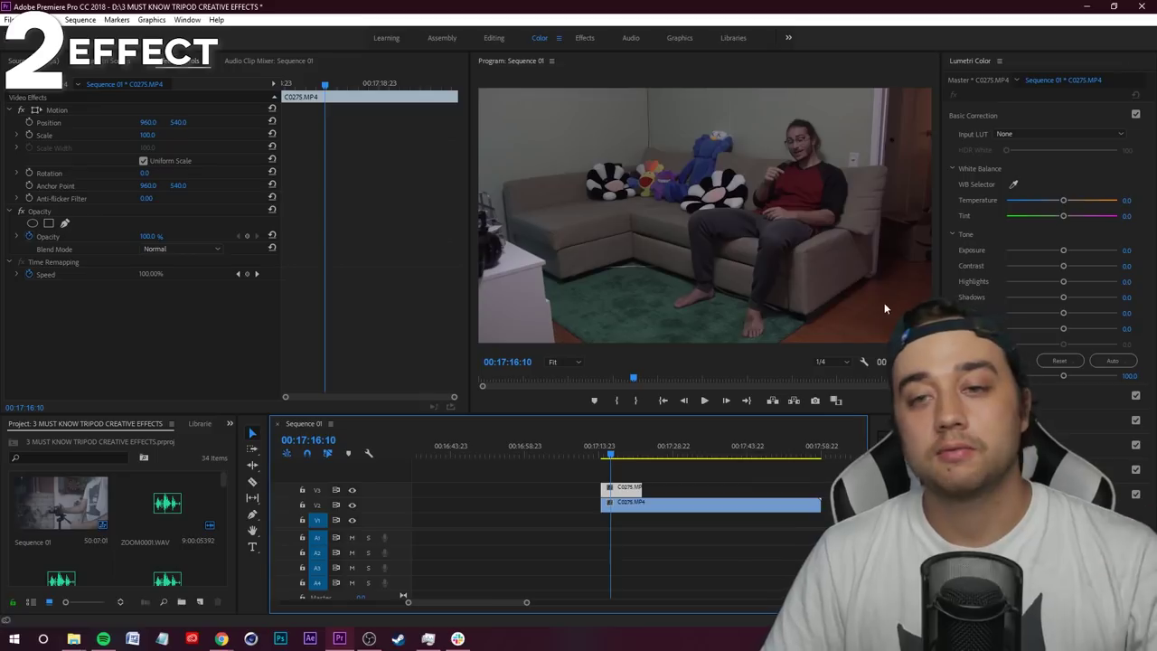
left_click(352, 490)
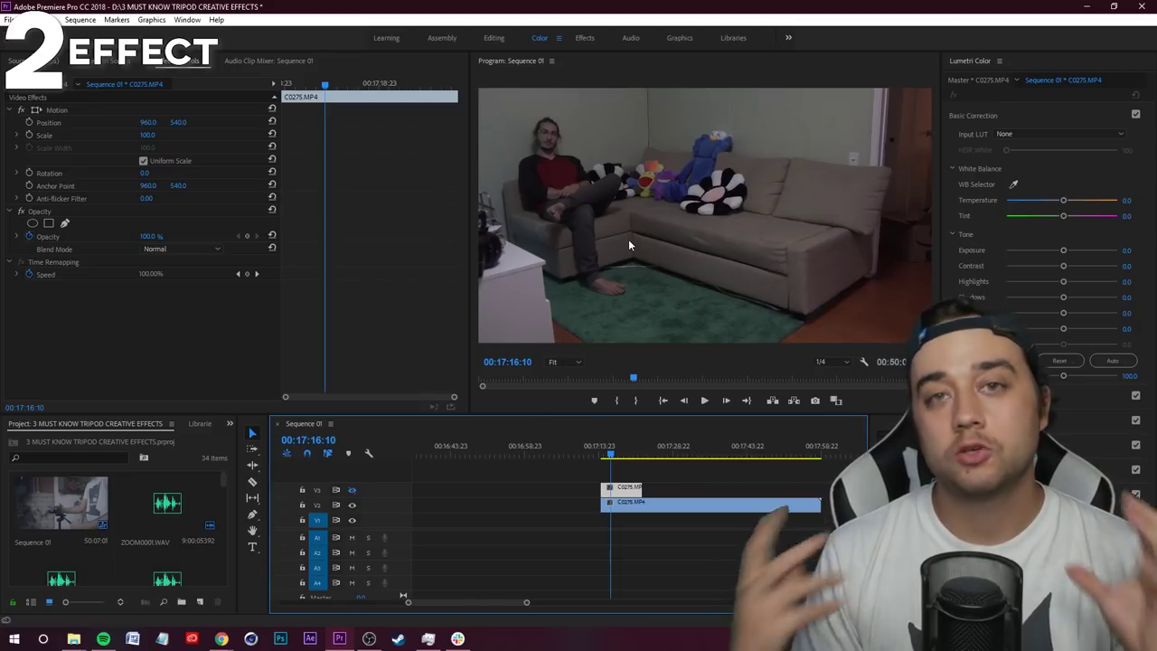
left_click(352, 490)
double_click(353, 489)
double_click(353, 490)
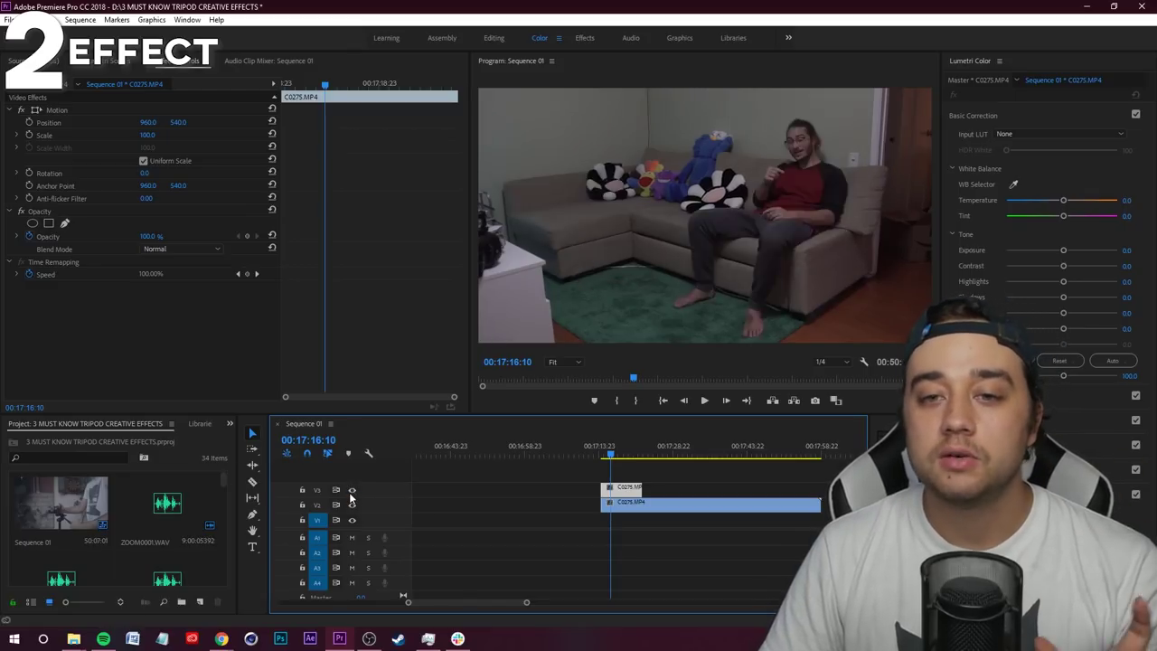
left_click(353, 490)
double_click(353, 490)
double_click(353, 489)
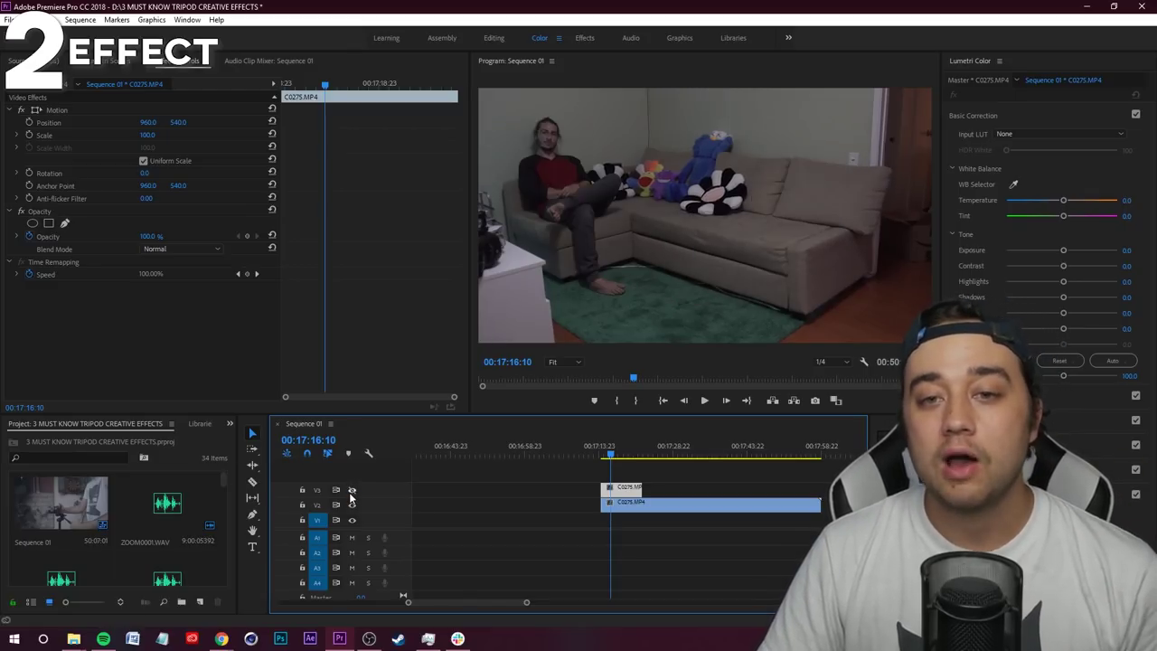
left_click(353, 490)
double_click(351, 492)
double_click(352, 491)
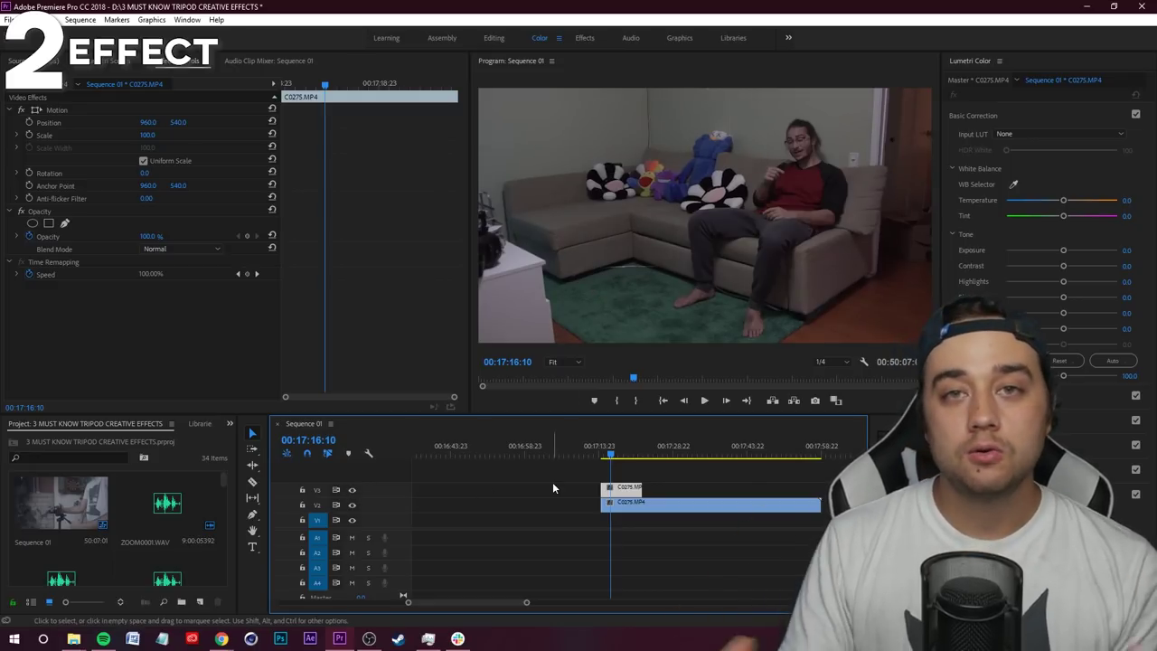
Compare the two stacked clips at their first frame, 00:17:14:08, with V3 hidden and shown
left_click_drag(605, 456, 602, 459)
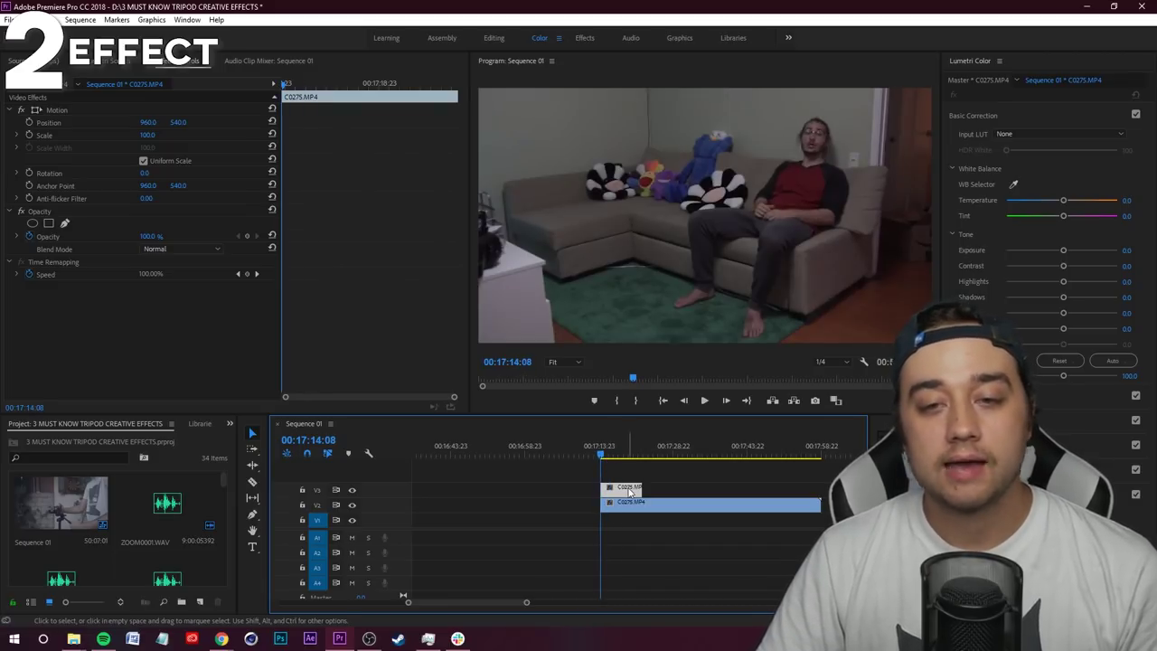
left_click(623, 488)
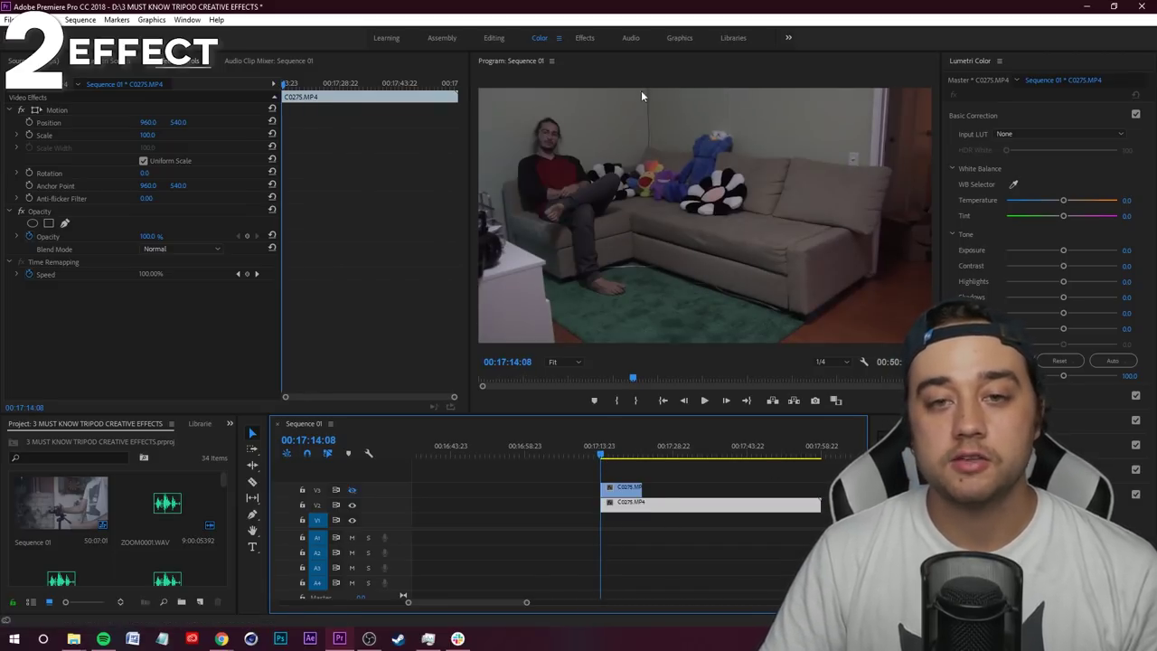
left_click(351, 489)
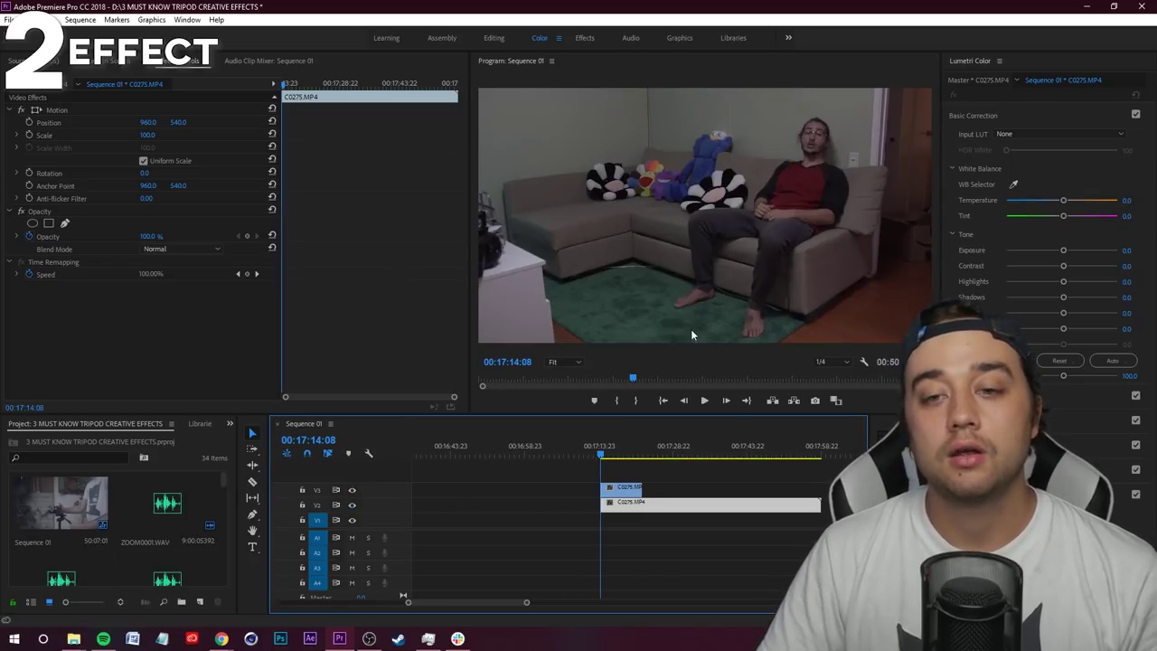
Draw a closed freeform Opacity mask on the V3 clip around the man at the right end of the couch
left_click(633, 503)
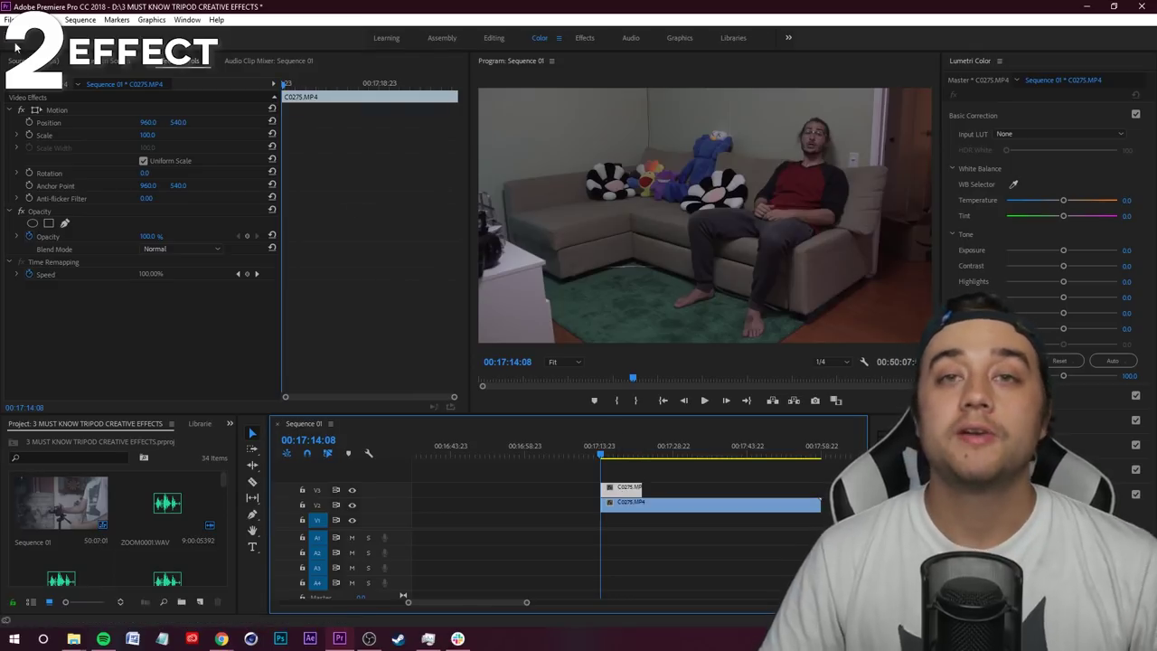
left_click(190, 61)
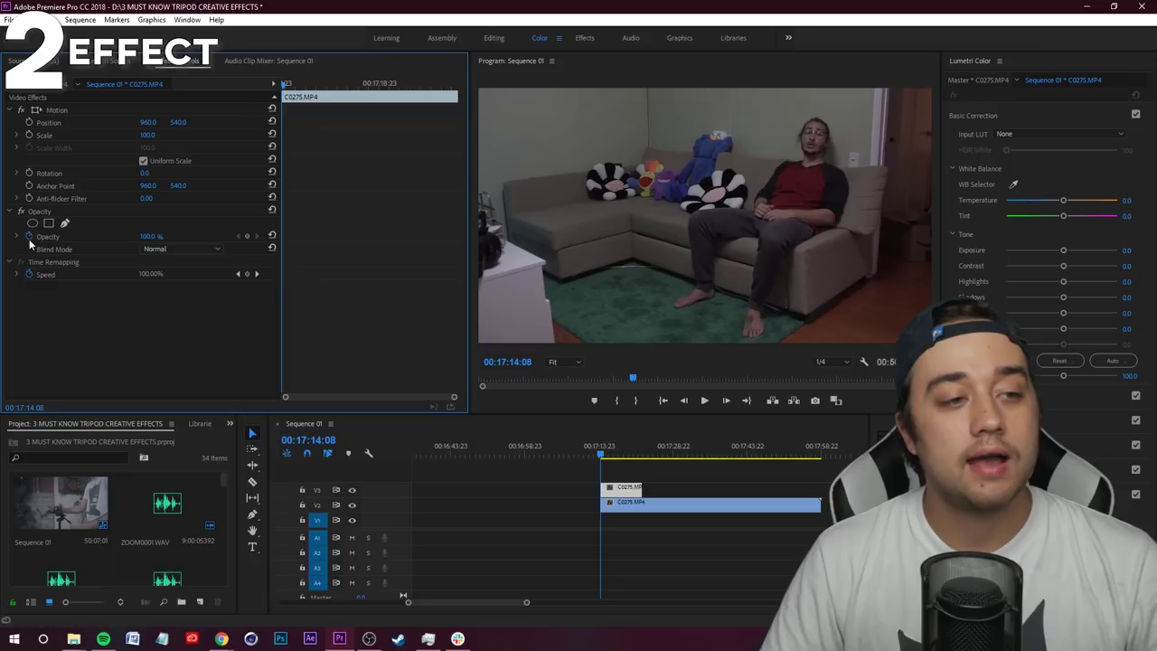
left_click(14, 212)
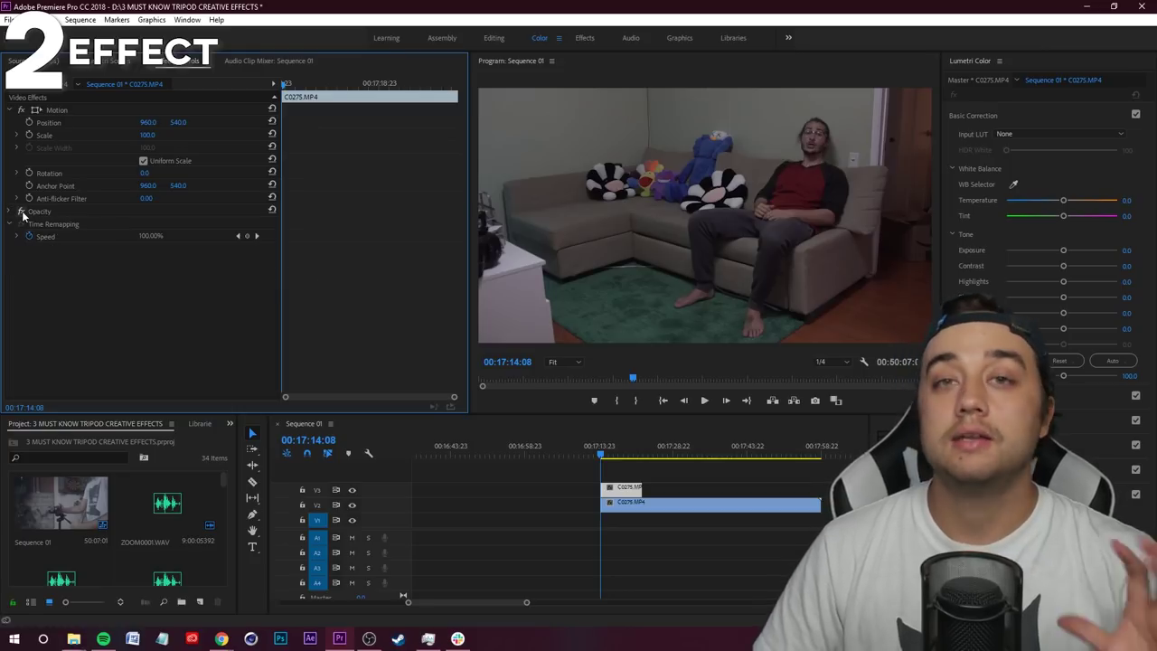
left_click(9, 214)
left_click(10, 212)
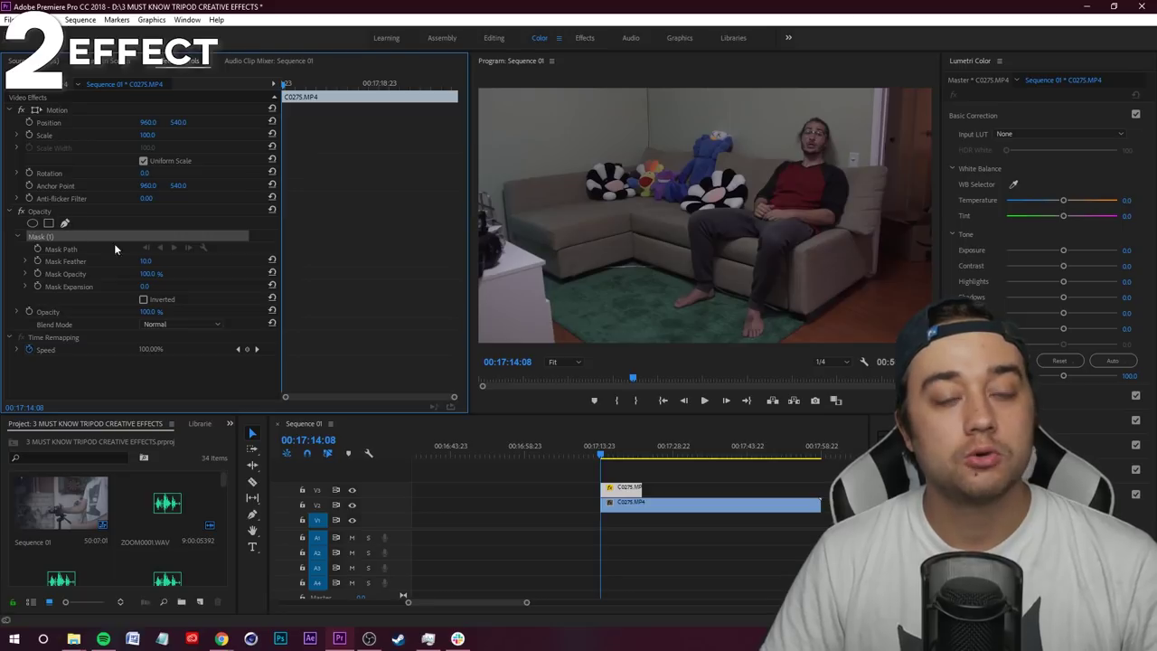
left_click(646, 89)
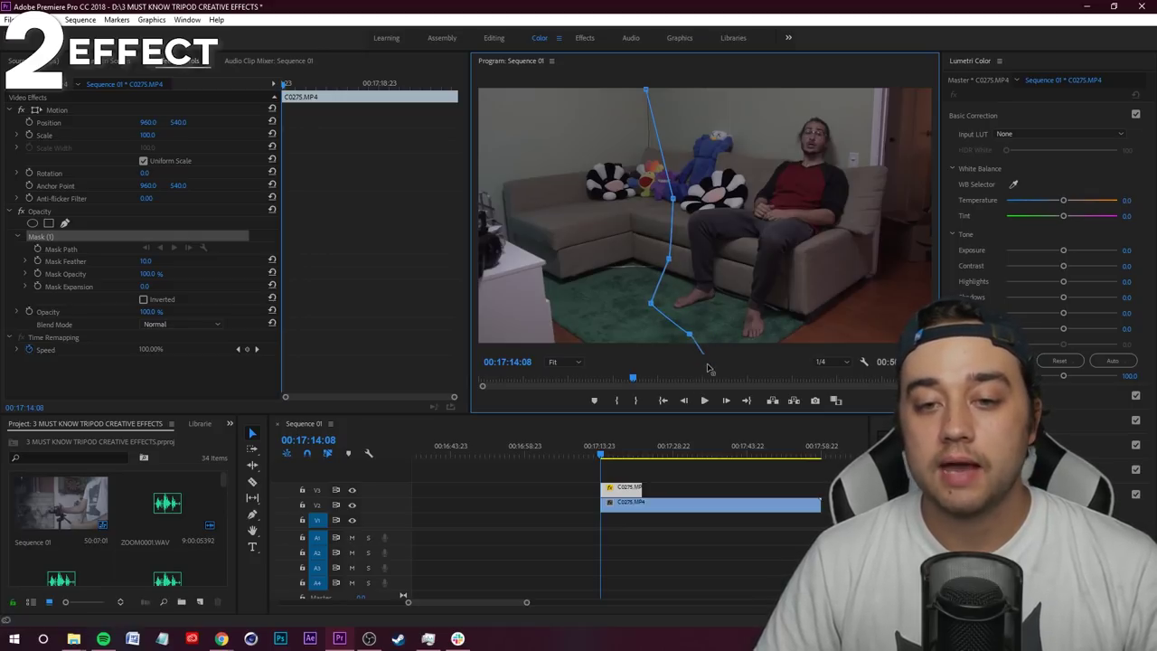
left_click(645, 90)
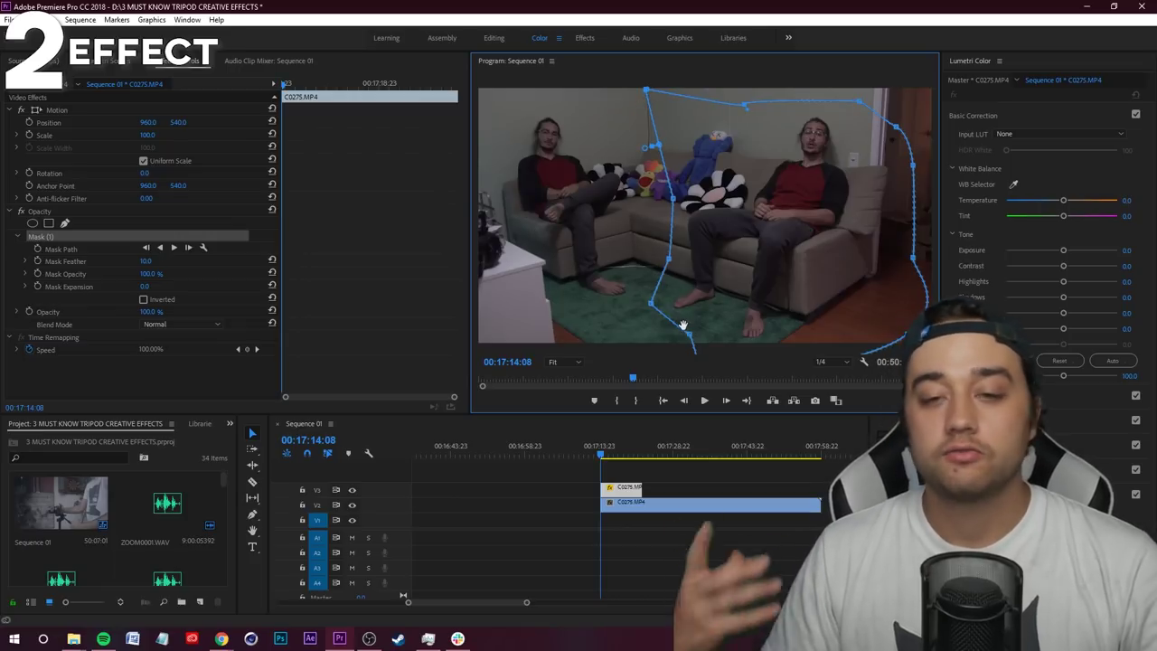
Play back the masked clone composite, save the project and return the playhead to the start of the stacked clips
left_click(786, 470)
key("space")
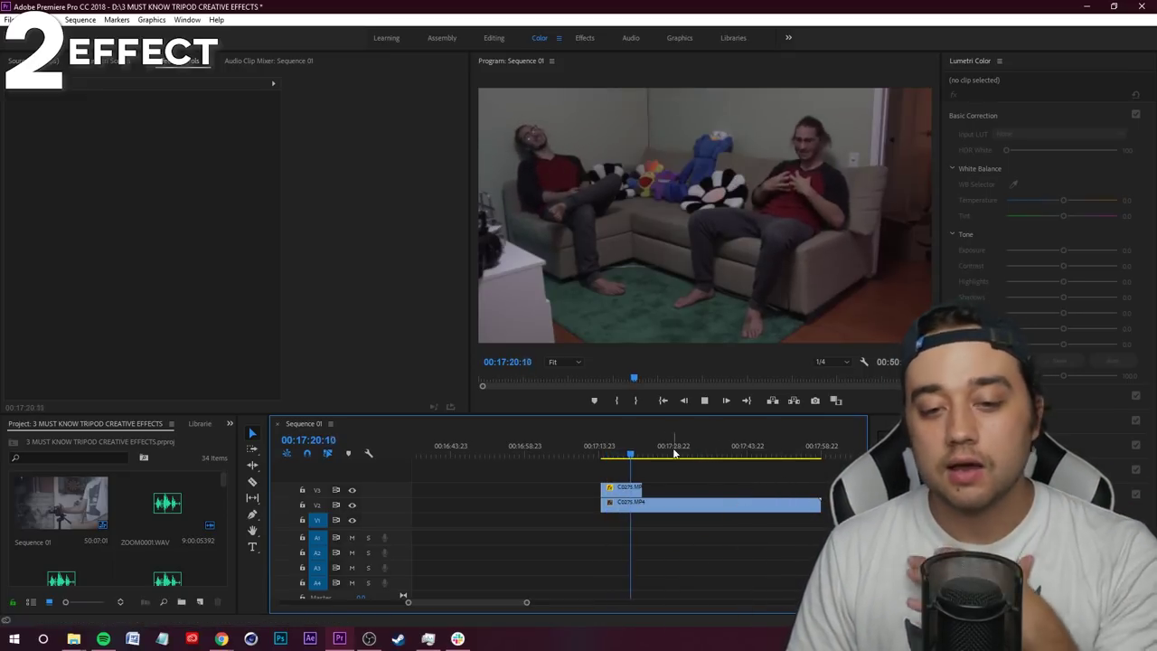
key("space")
key("ctrl+s")
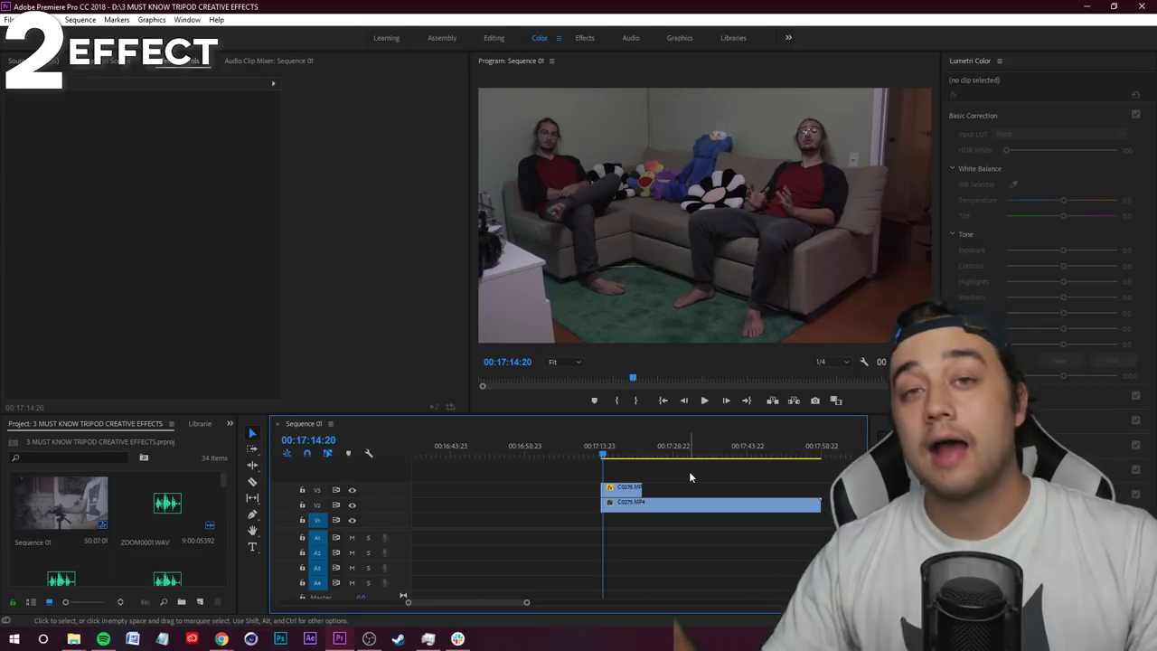
left_click(704, 401)
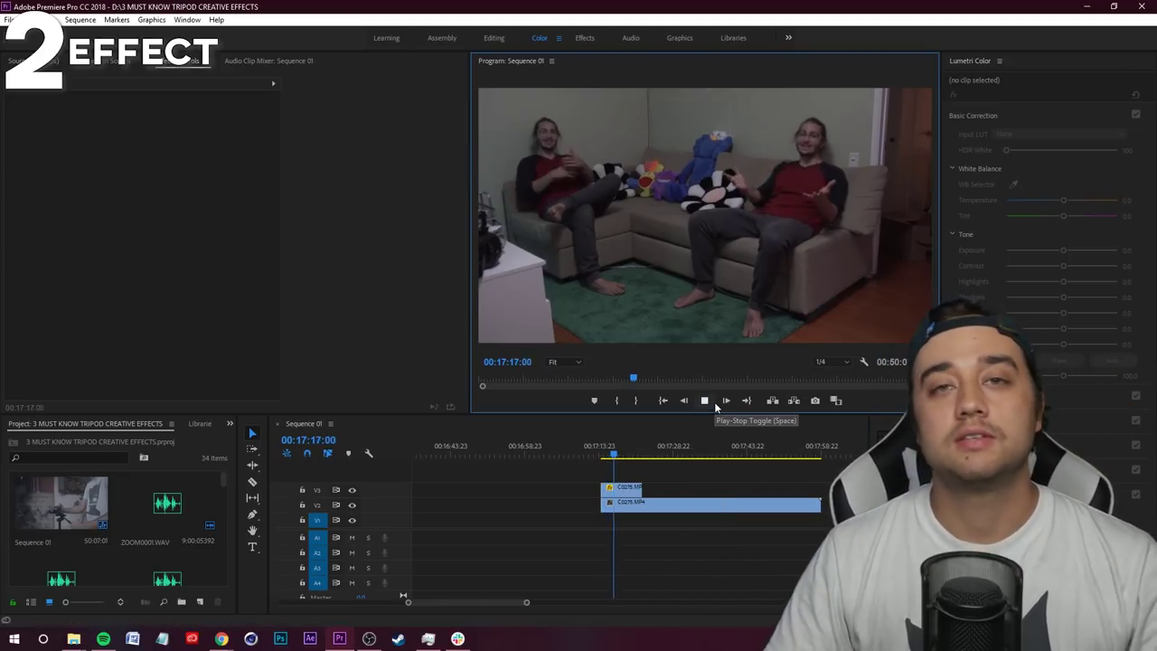
left_click(604, 461)
left_click_drag(605, 462, 601, 461)
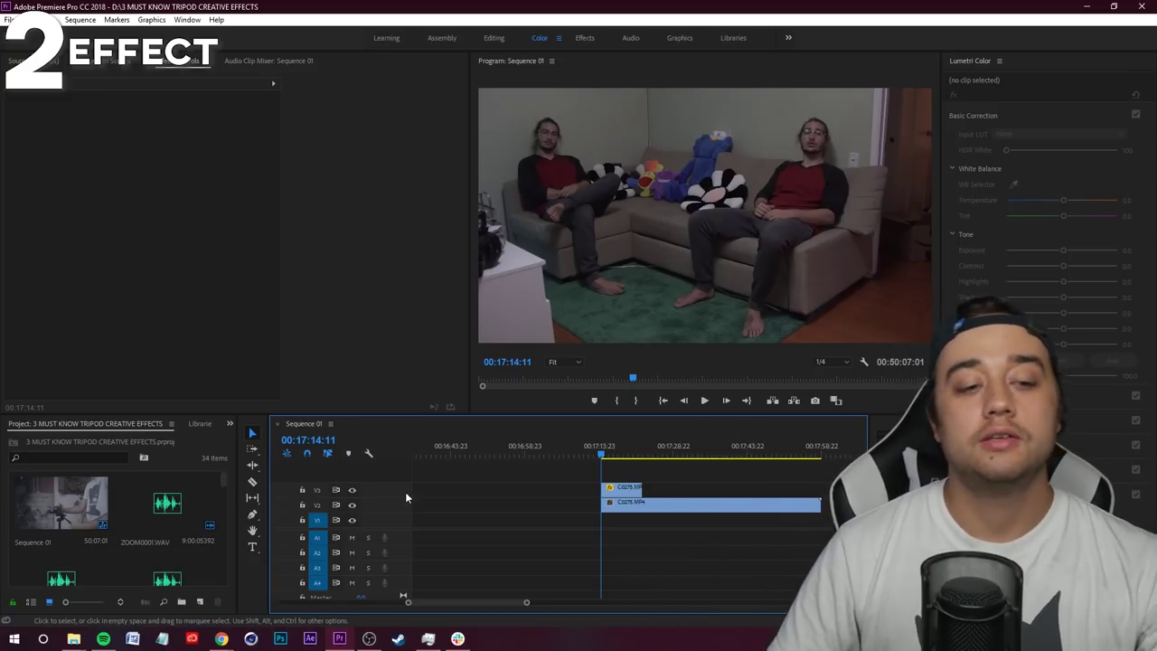
Search the effects for "transform" and select the Transform effect in the Distort group
left_click(230, 423)
left_click(246, 490)
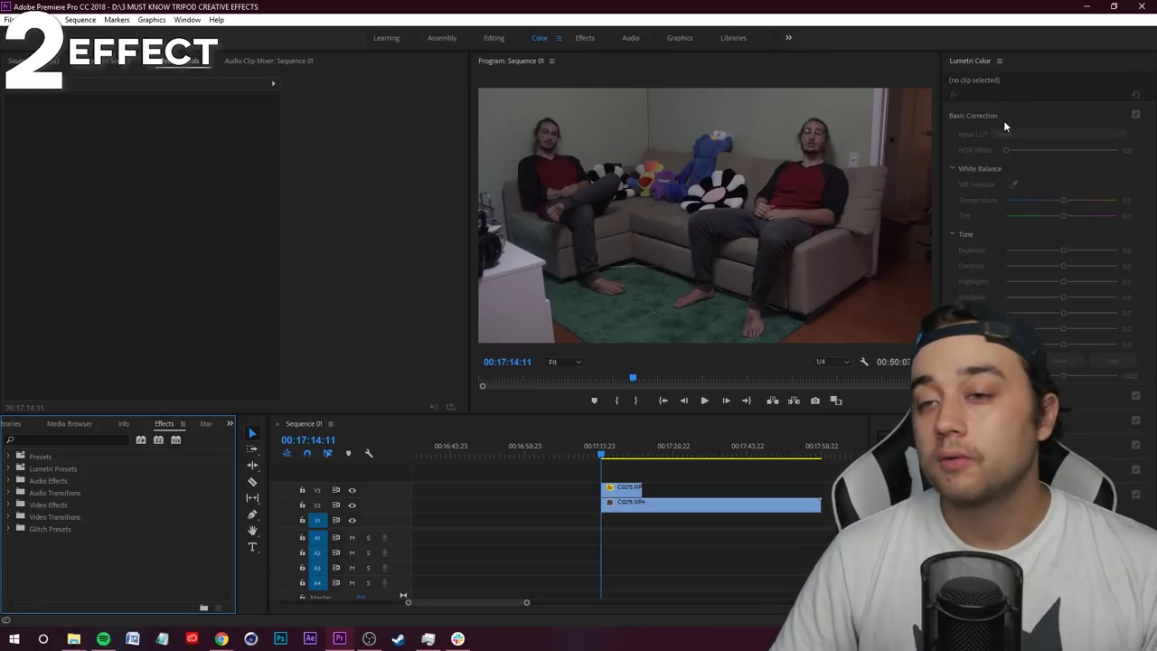
left_click(68, 440)
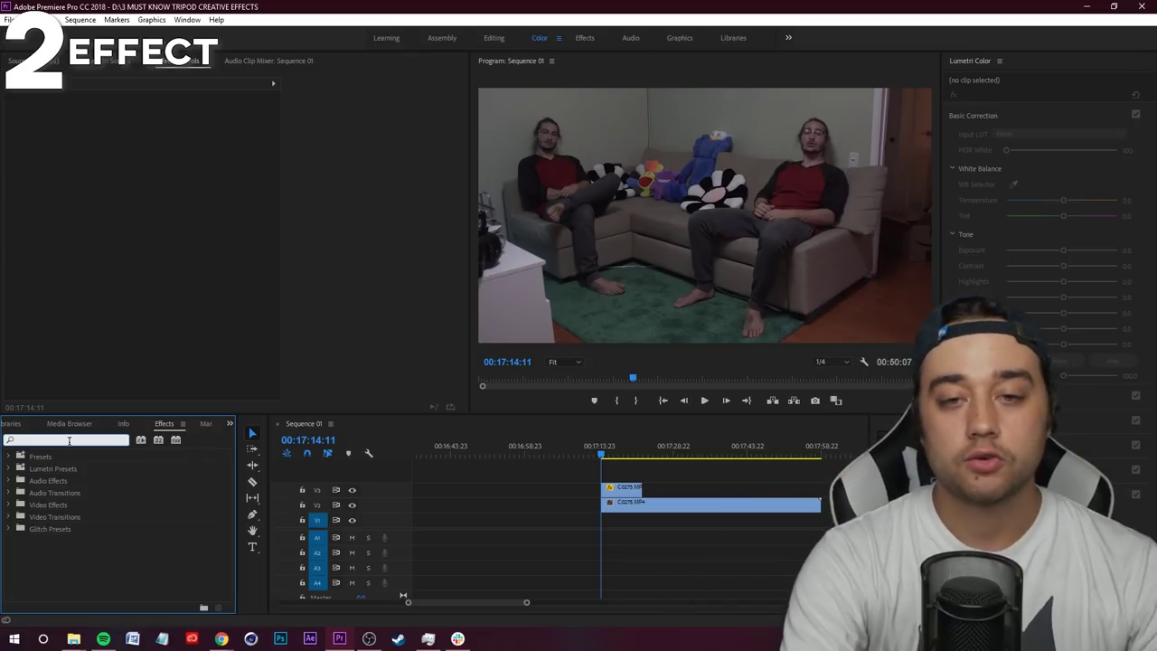
type("transform")
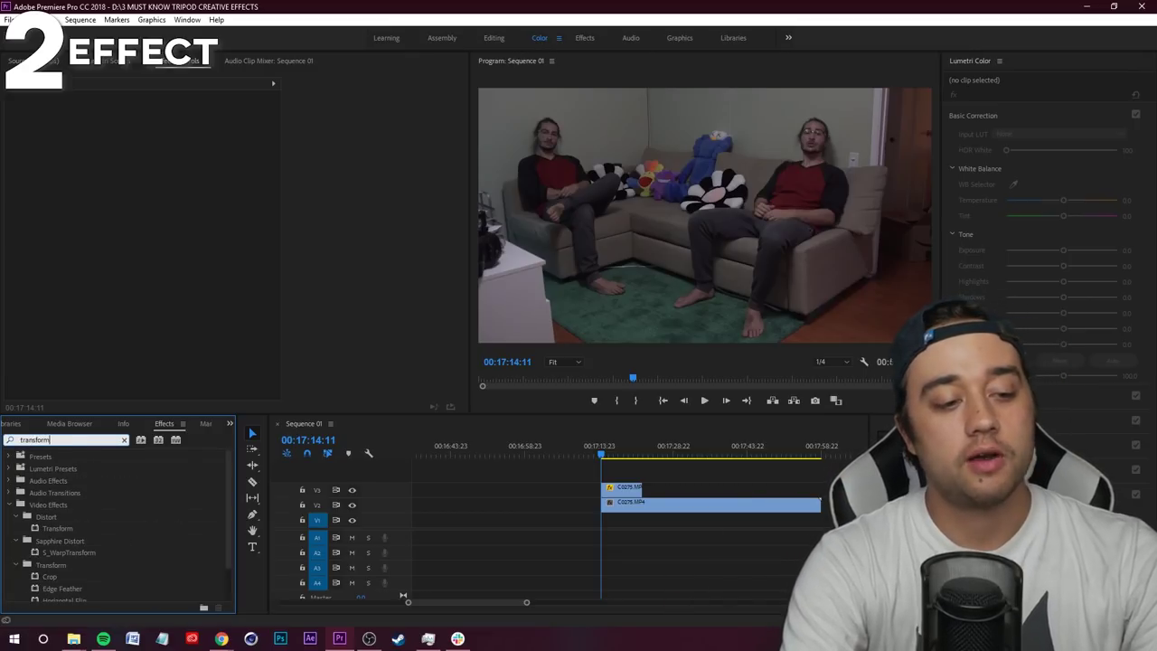
scroll(50, 487, "down", 2)
left_click(50, 489)
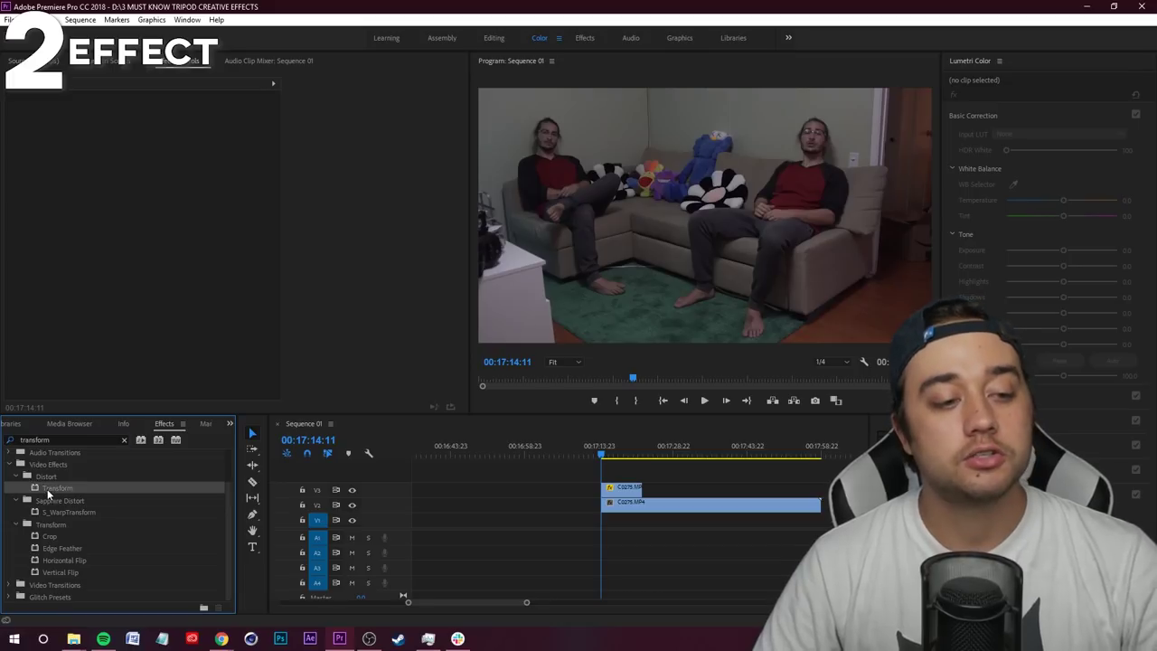
Split the V2 clip where the V3 clip above it ends and check the pair with V3 hidden and shown
key("c")
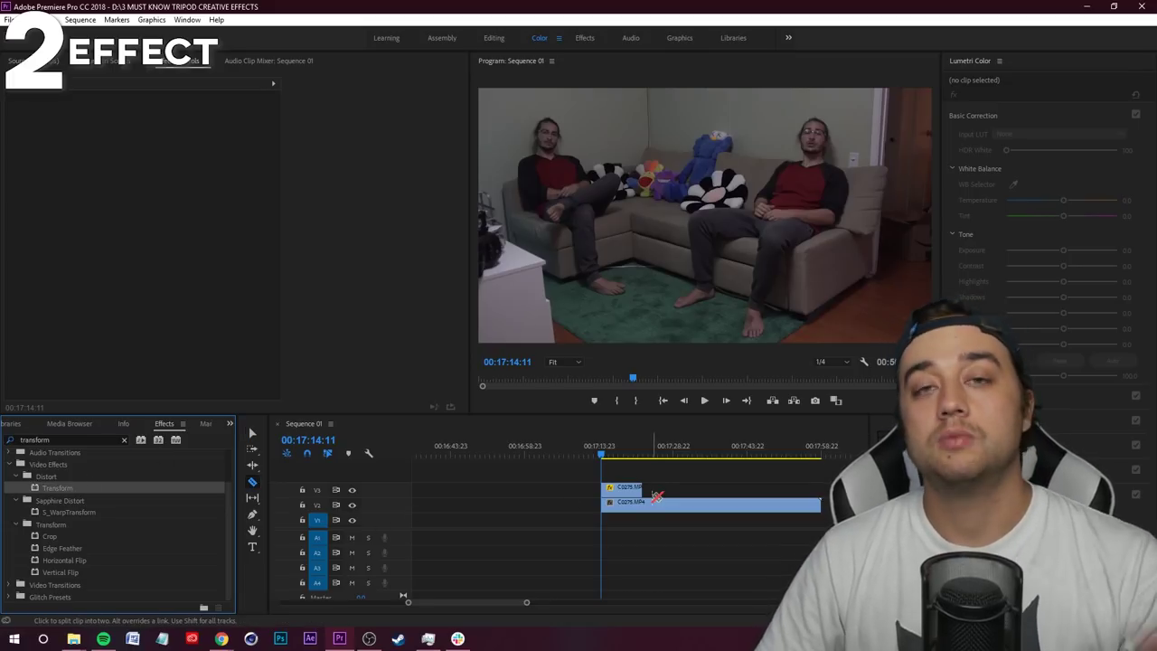
left_click(641, 502)
key("v")
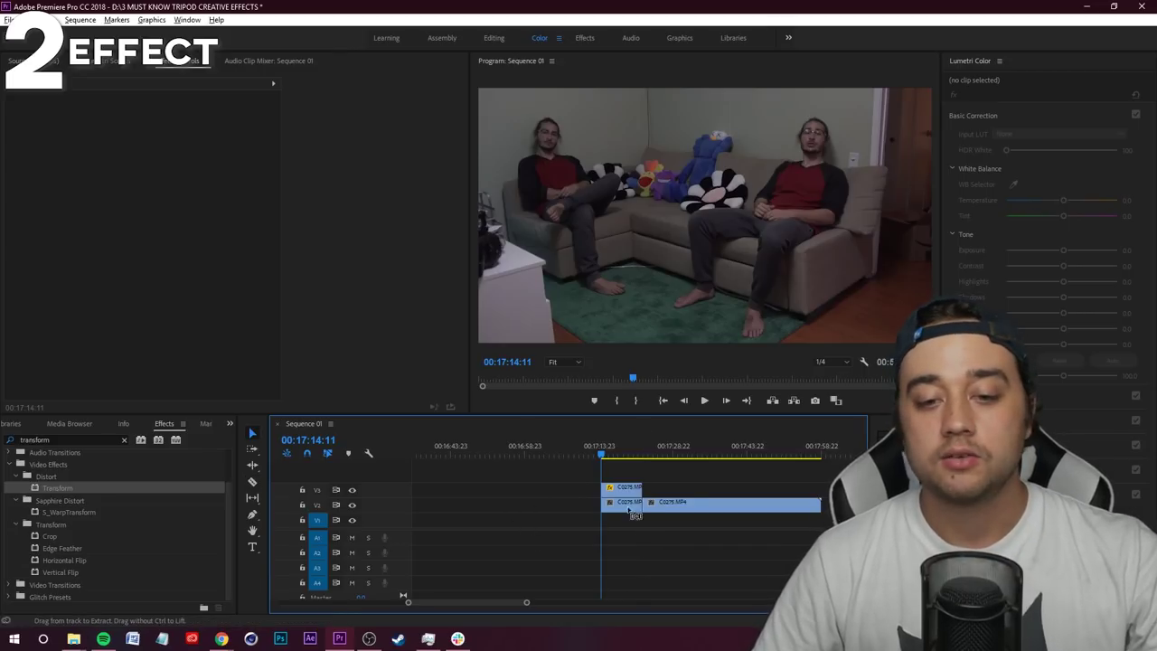
scroll(621, 510, "up", 2)
left_click(353, 490)
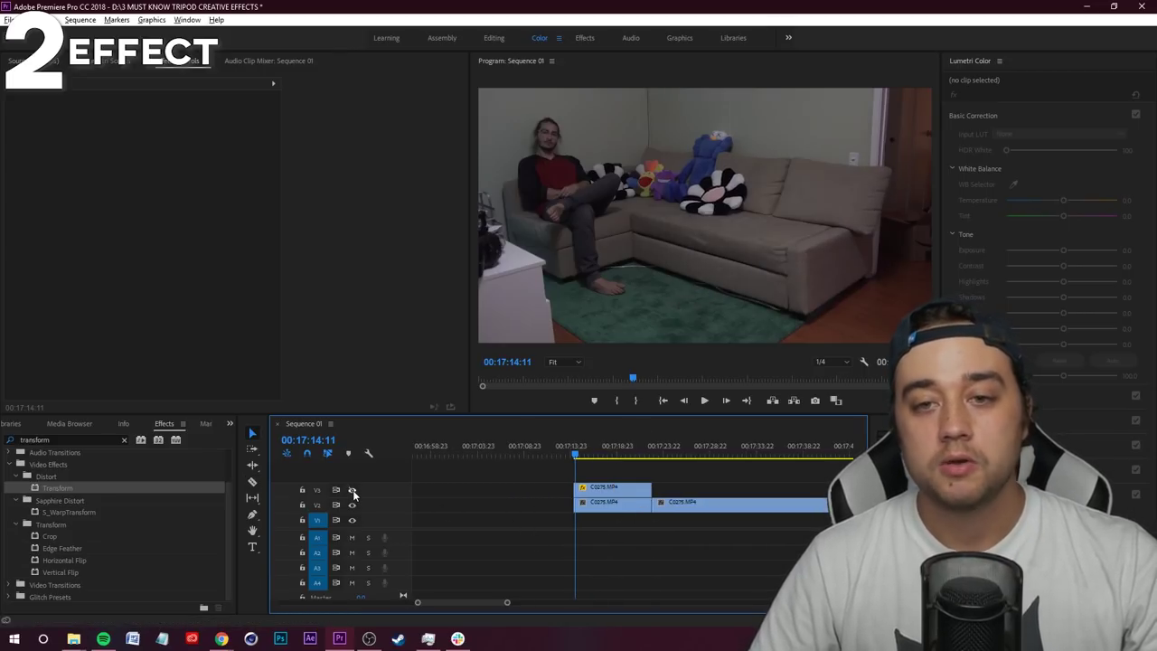
left_click(352, 489)
Nest the stacked V2 and V3 clips as Nested Sequence 01, preview it and save the project
left_click_drag(649, 555, 553, 480)
right_click(622, 508)
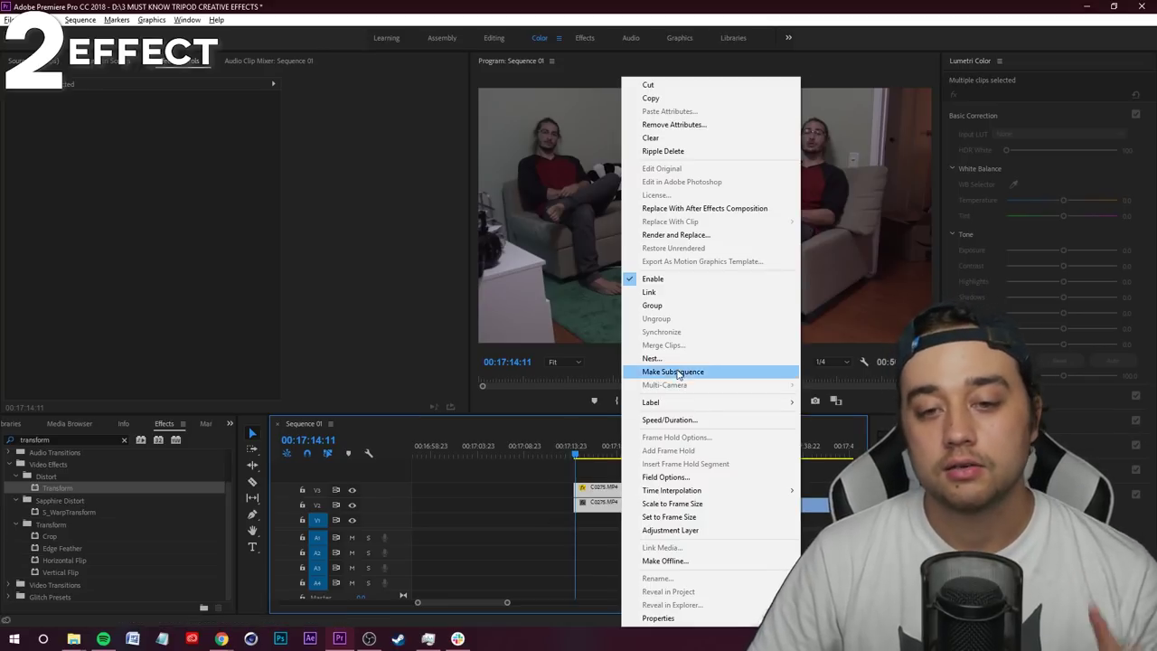
left_click(652, 358)
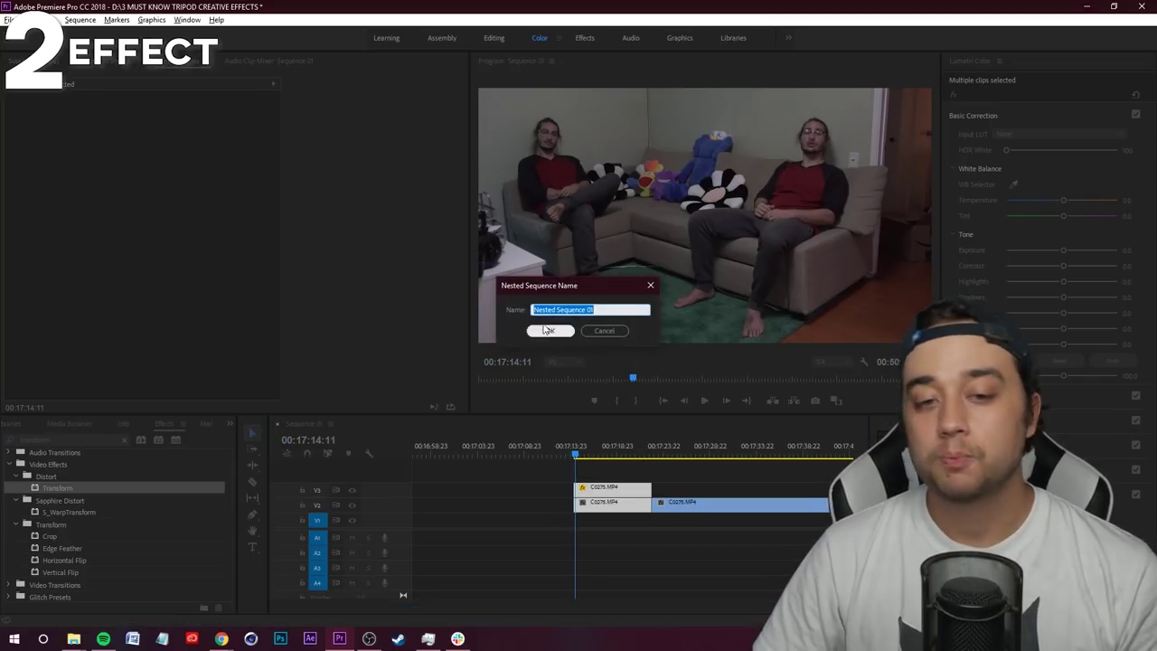
left_click(550, 331)
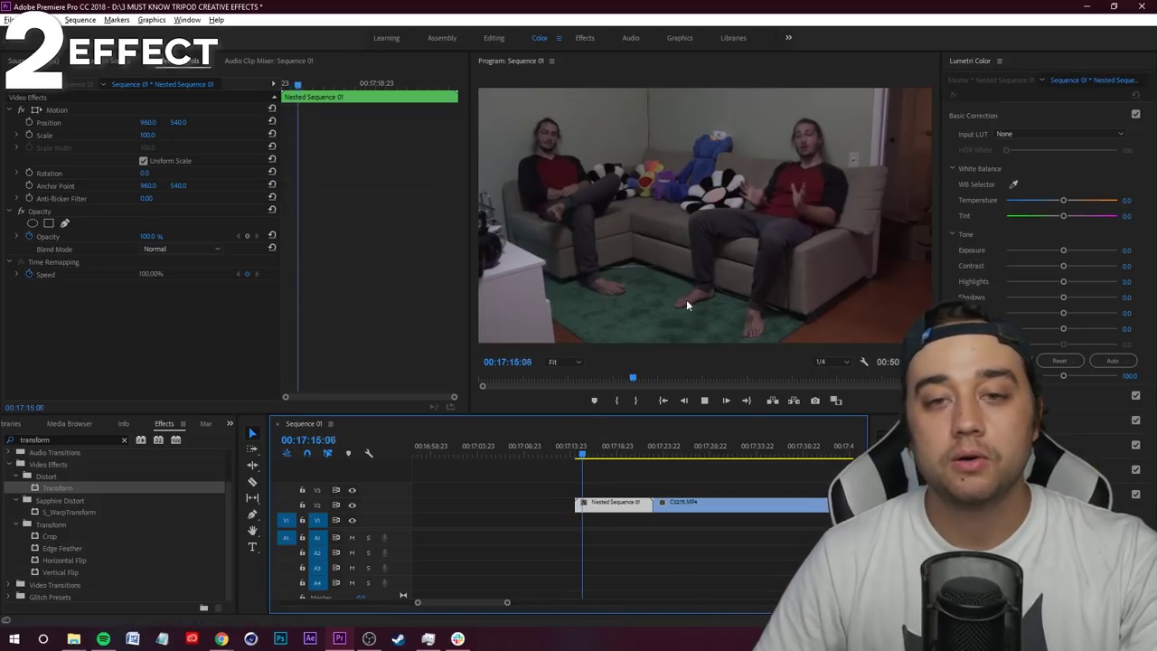
left_click(619, 470)
key("ctrl+s")
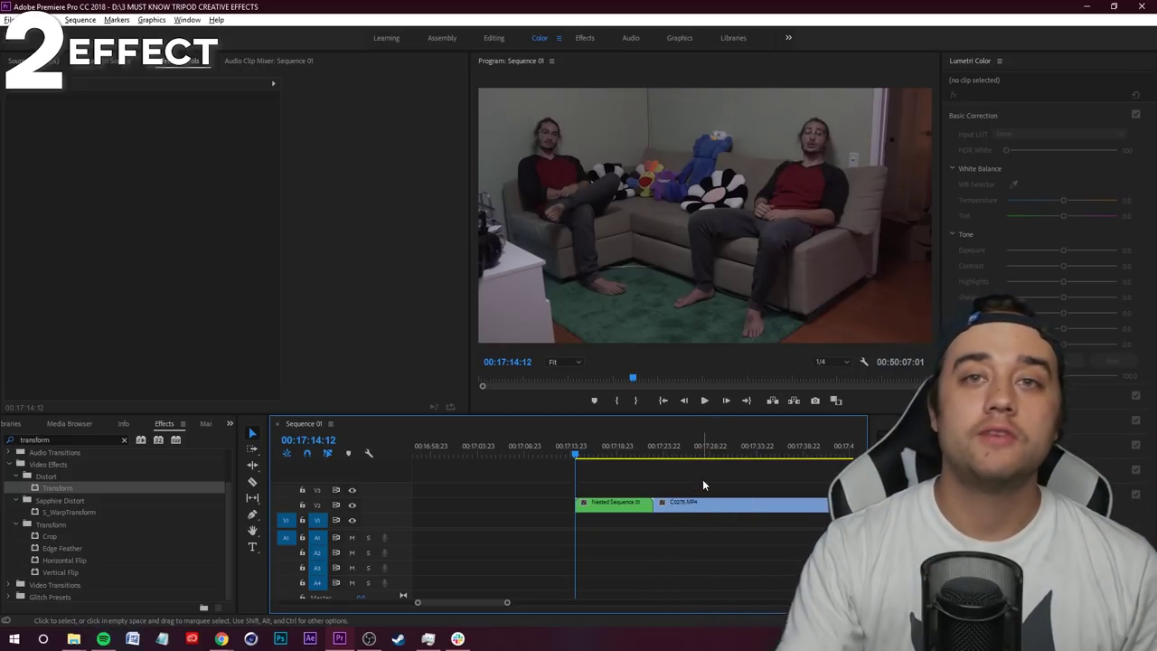
Apply the Distort Transform effect to the Nested Sequence 01 clip and expand its parameters
left_click(617, 503)
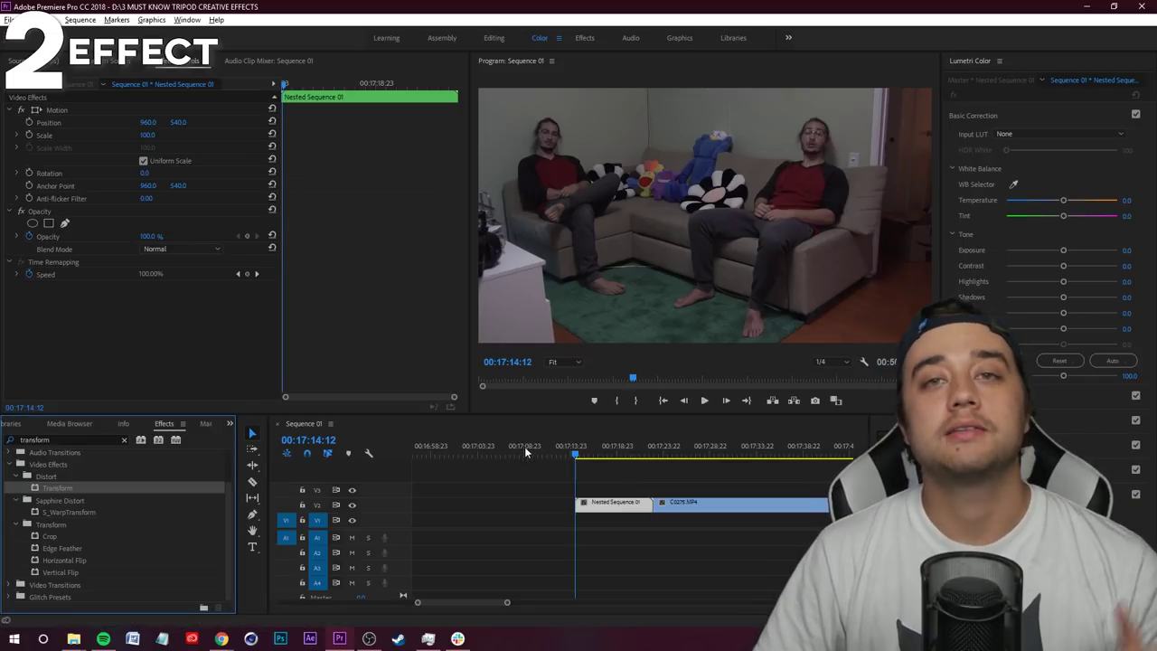
left_click(634, 478)
left_click(622, 511)
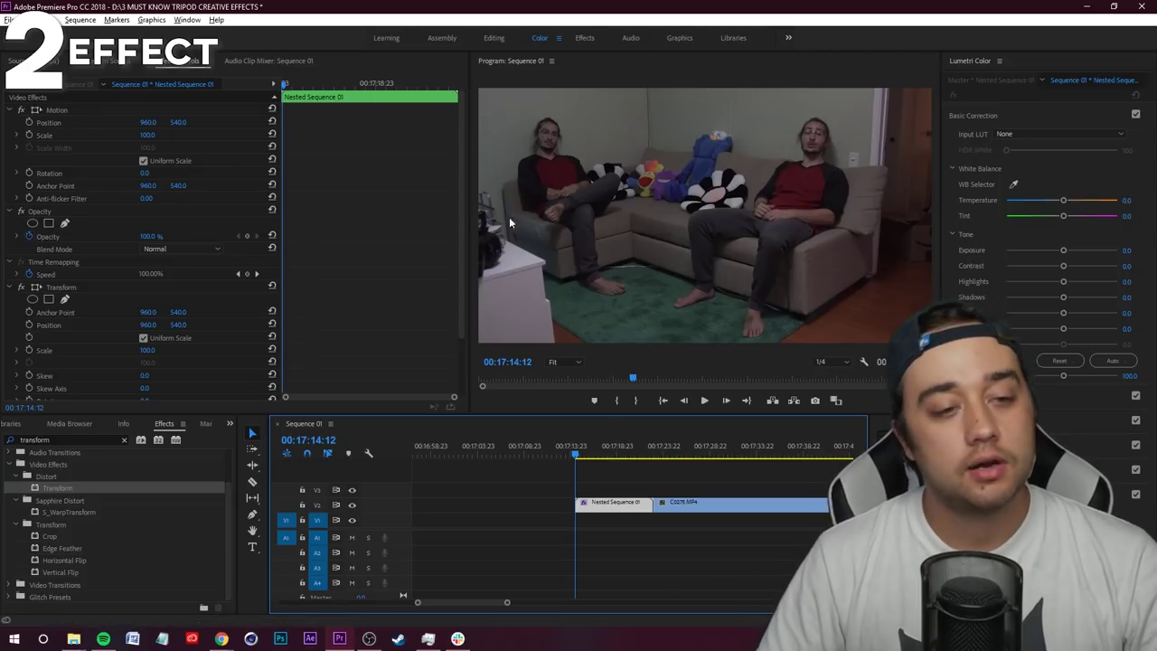
scroll(431, 271, "down", 3)
left_click(9, 219)
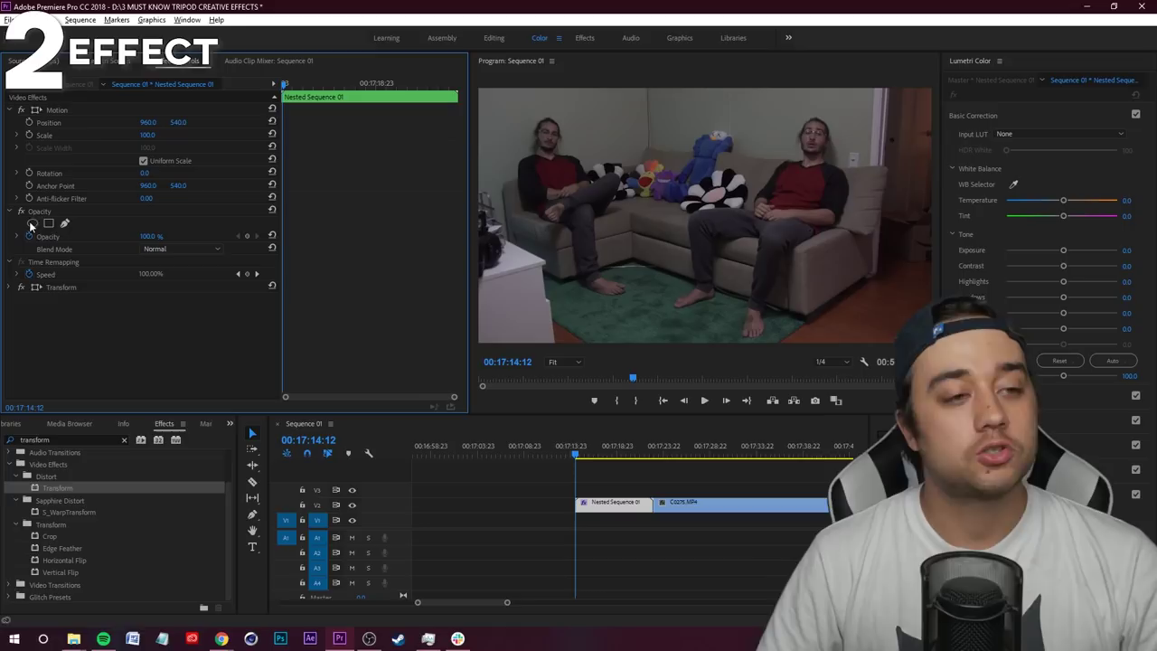
left_click(14, 288)
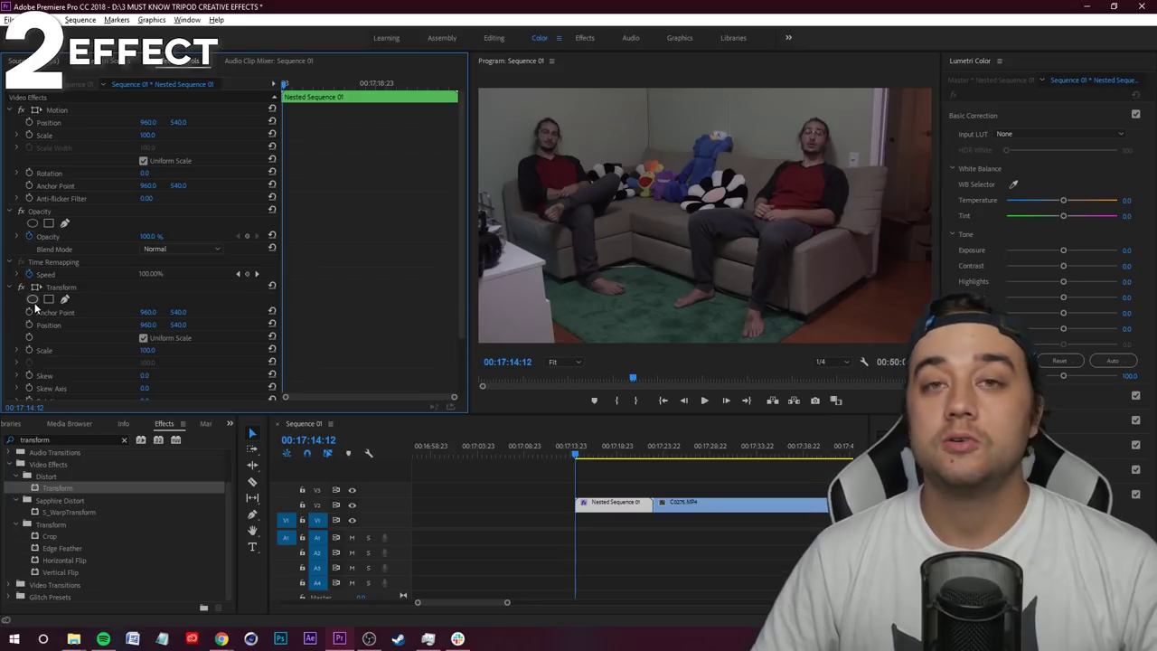
scroll(332, 298, "down", 3)
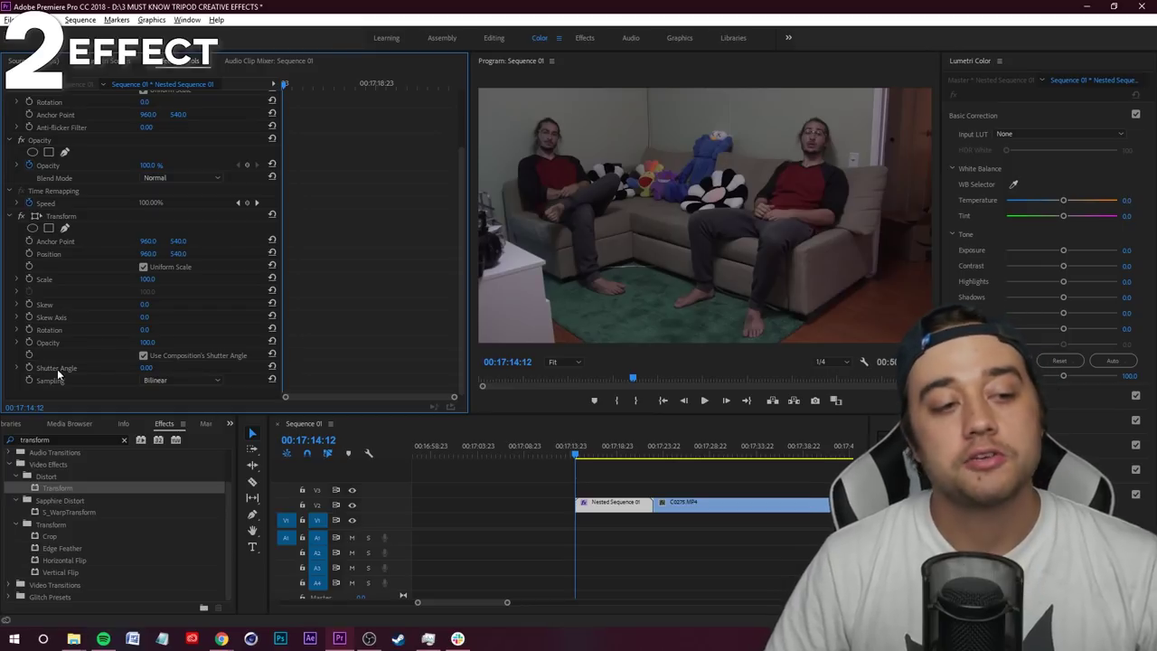
Enable keyframing for the Transform effect's Anchor Point, Position and Scale at 00:17:14:12
left_click(29, 242)
left_click(29, 255)
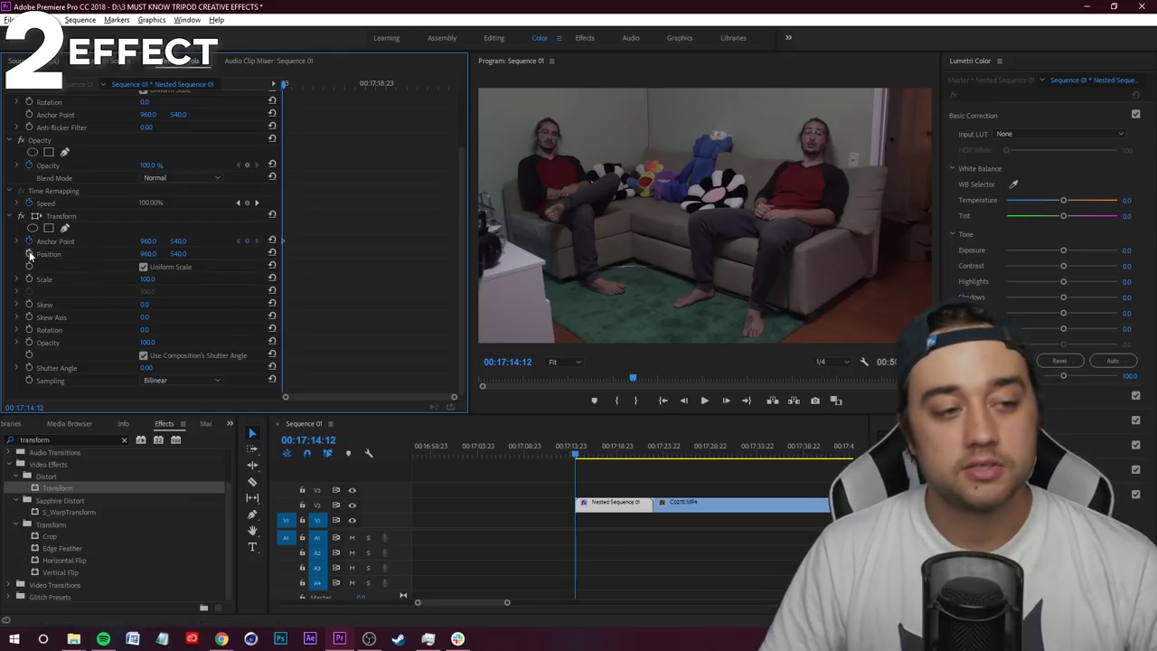
left_click(29, 280)
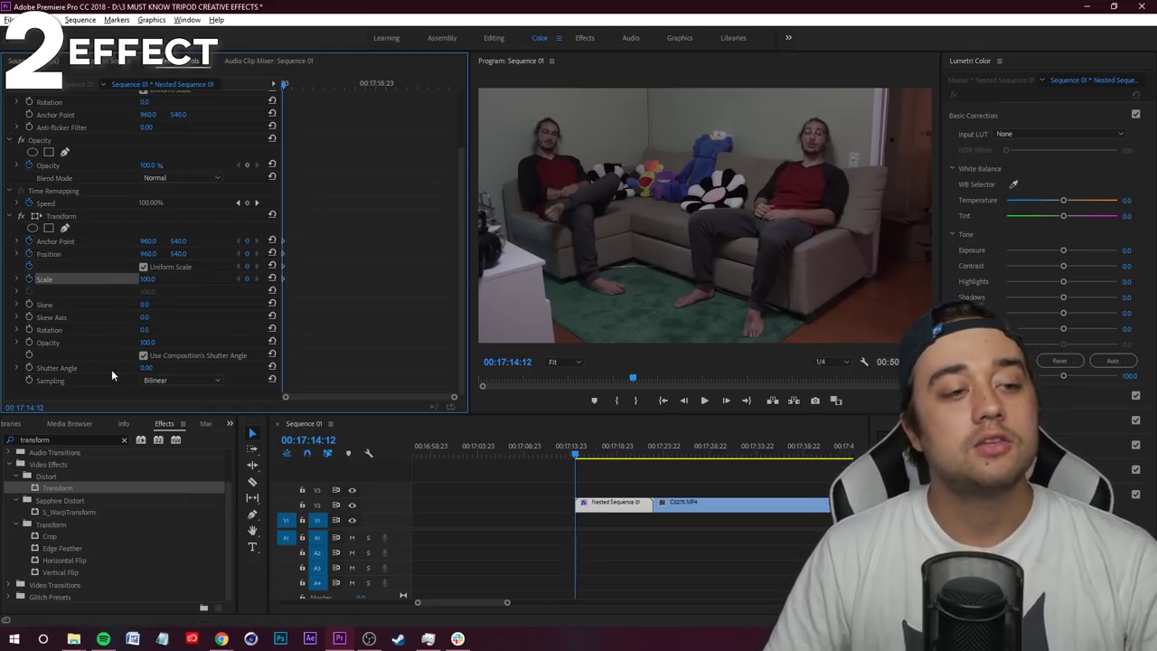
At 00:17:16:06, keyframe the Transform Scale at 157 and the Anchor Point at 1220, 462 to frame the right-hand man
left_click_drag(572, 454, 592, 458)
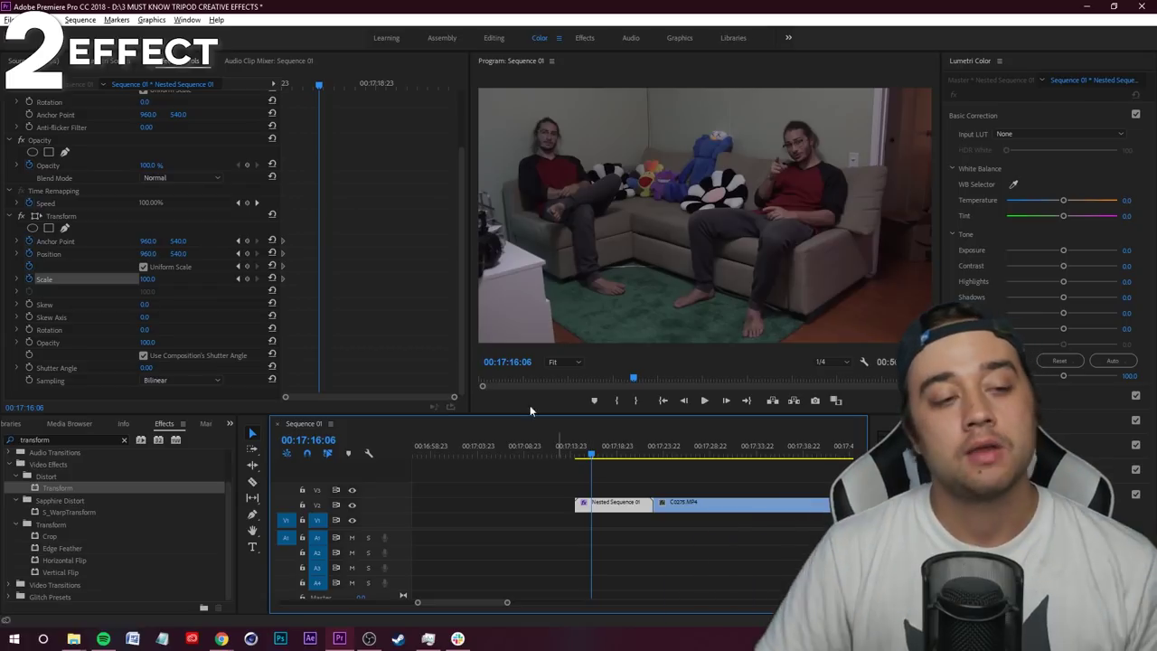
left_click_drag(153, 281, 205, 281)
left_click_drag(159, 242, 189, 277)
mouse_move(149, 240)
left_mouse_down()
mouse_move(172, 240)
mouse_move(126, 241)
left_mouse_up()
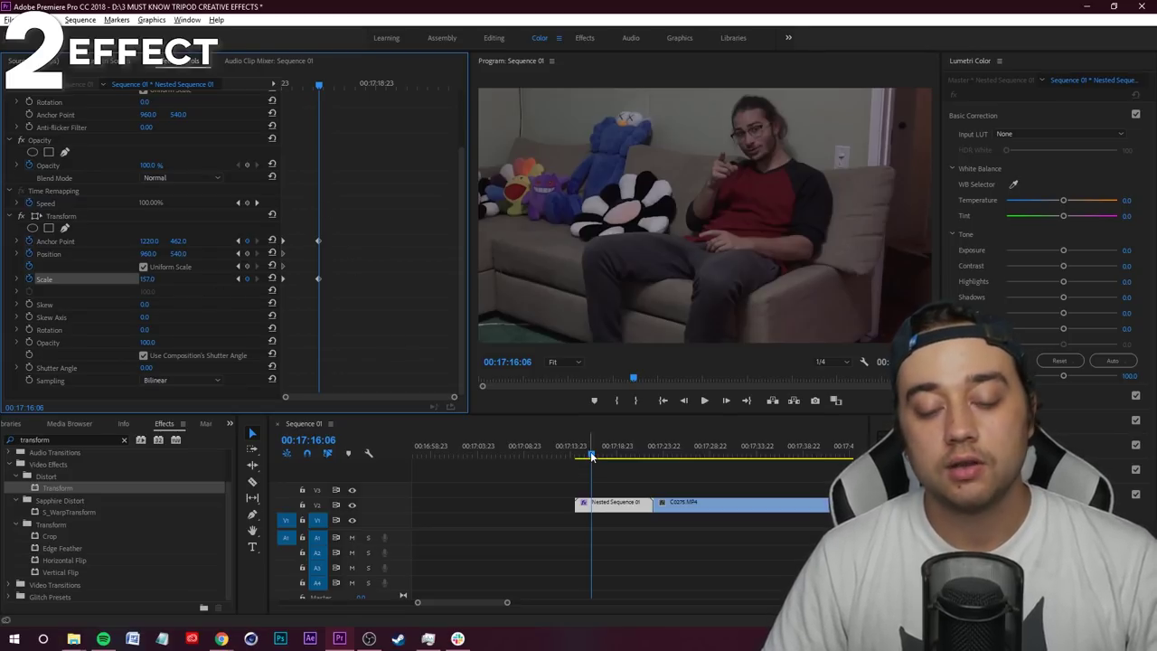
Play back the zoom toward the right-hand man twice from the start of the nested clip
left_click_drag(592, 454, 575, 458)
key("space")
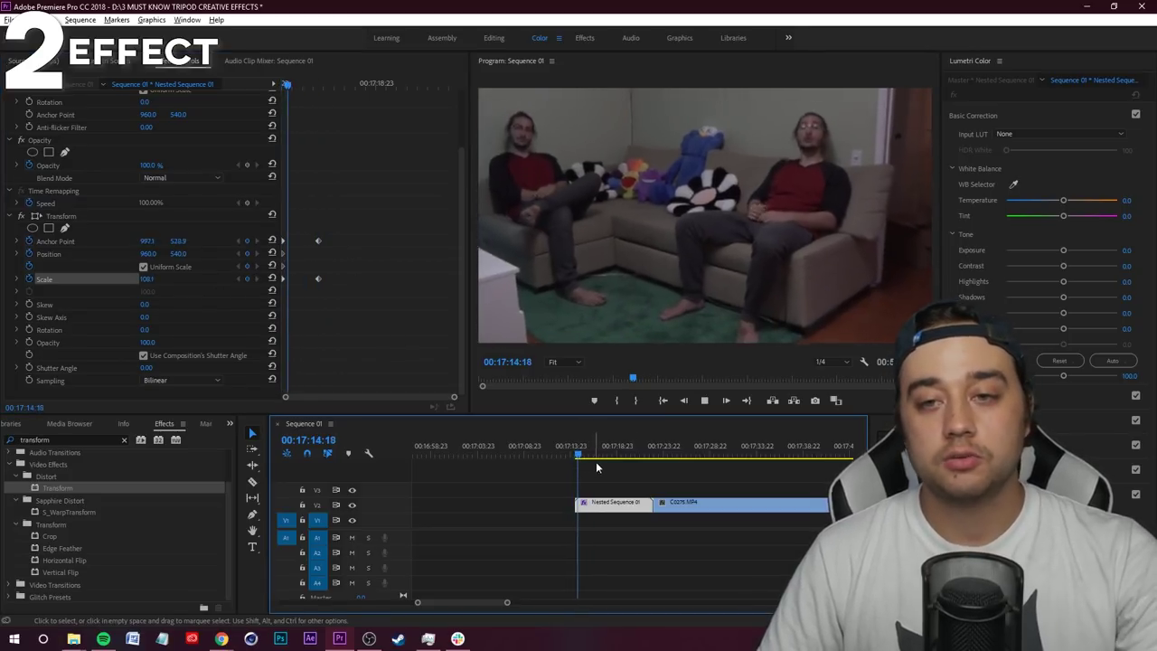
key("space")
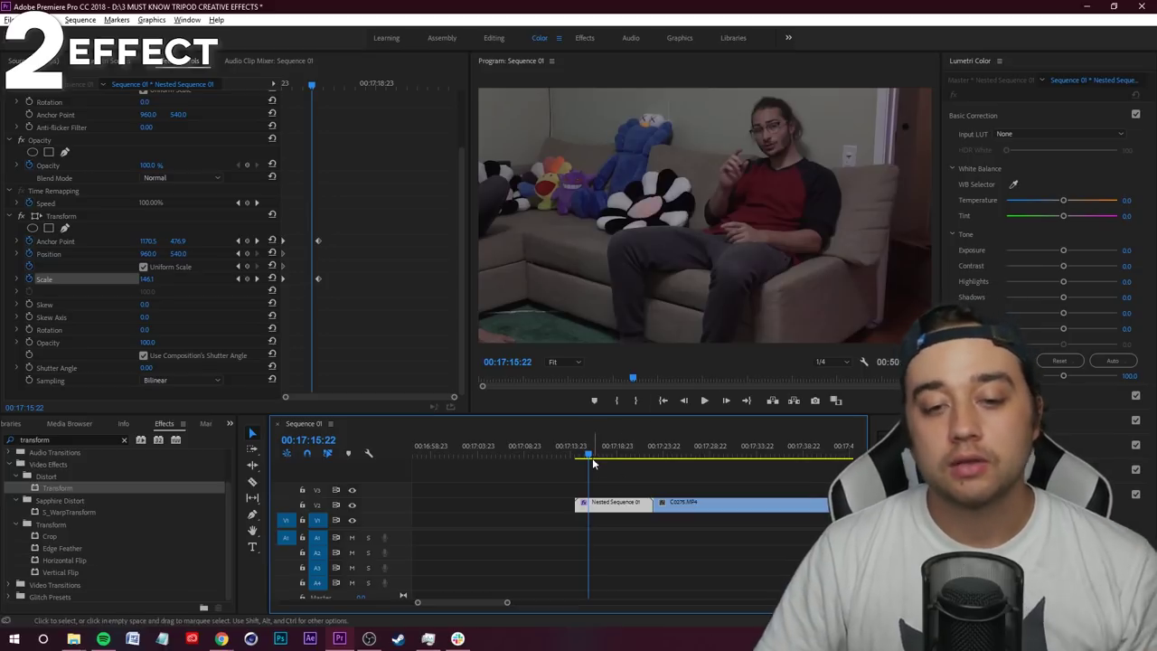
left_click_drag(593, 464, 577, 466)
key("space")
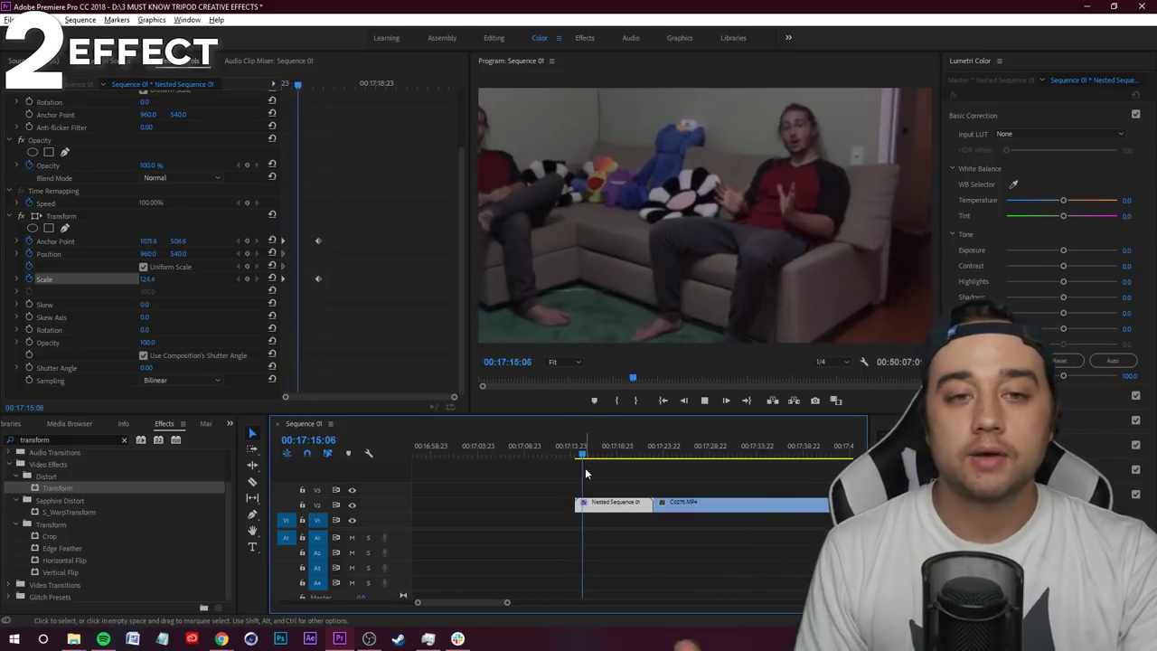
At 00:17:19:01, keyframe the Transform Scale at 141 and the Anchor Point at 801, 462 to reframe both men
left_click(606, 458)
left_click_drag(606, 457, 618, 457)
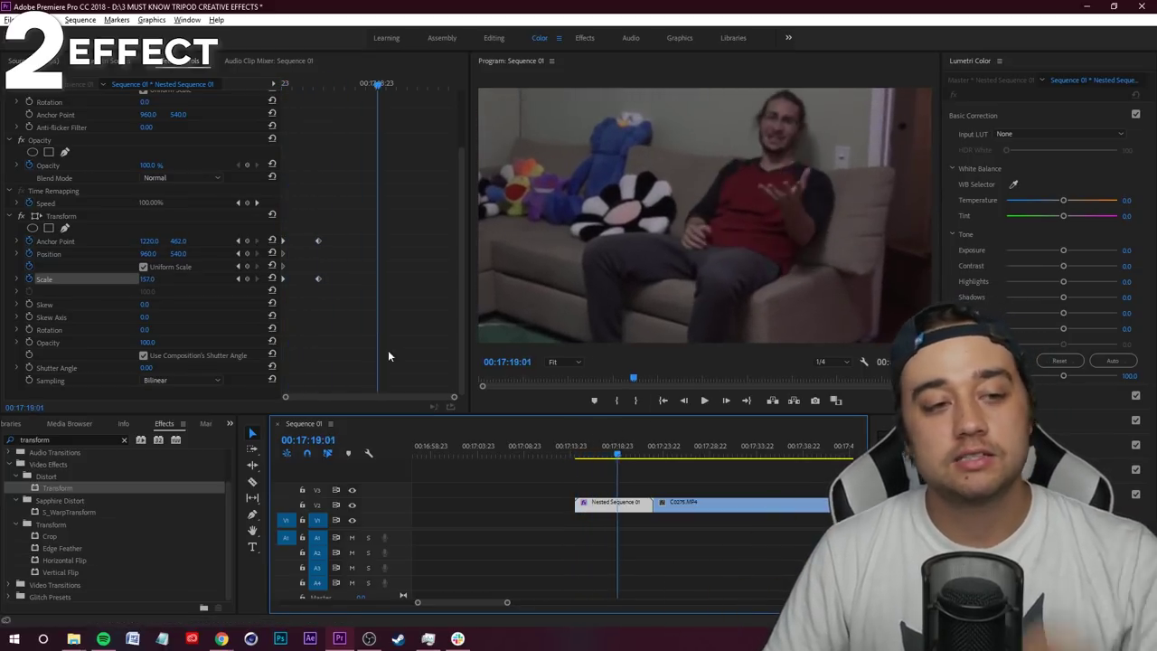
left_click_drag(147, 285, 126, 284)
mouse_move(148, 241)
left_mouse_down()
mouse_move(136, 242)
mouse_move(161, 253)
left_mouse_up()
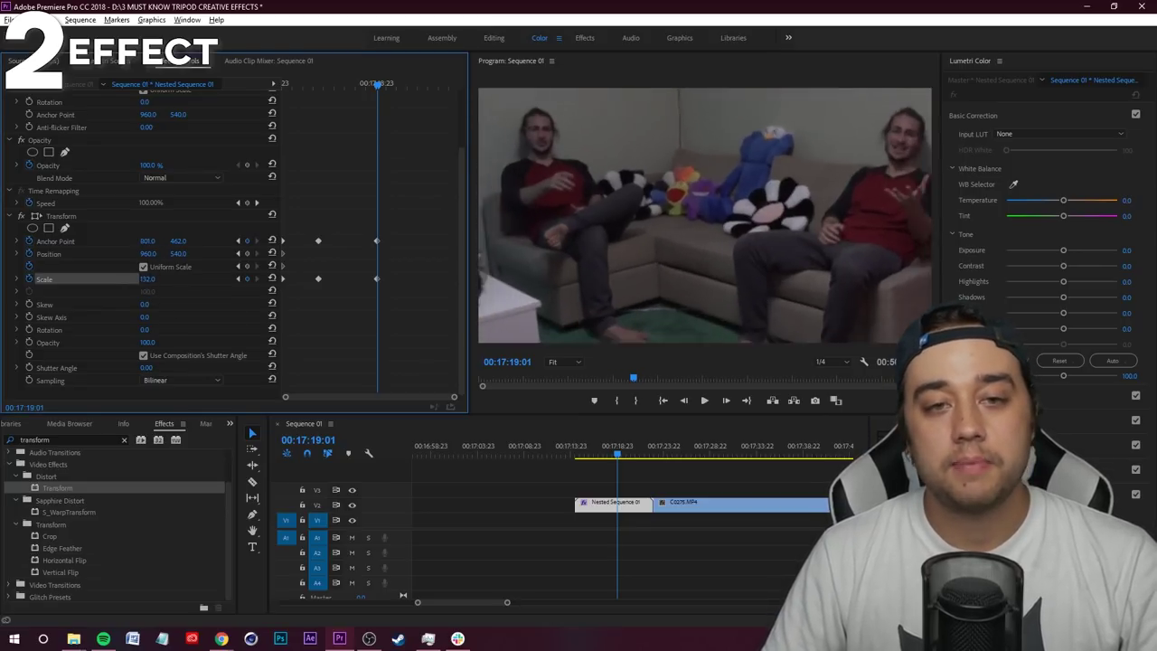
Preview the pan between the two men and move the last Anchor Point and Scale keyframes earlier to speed it up
left_click(586, 459)
key("space")
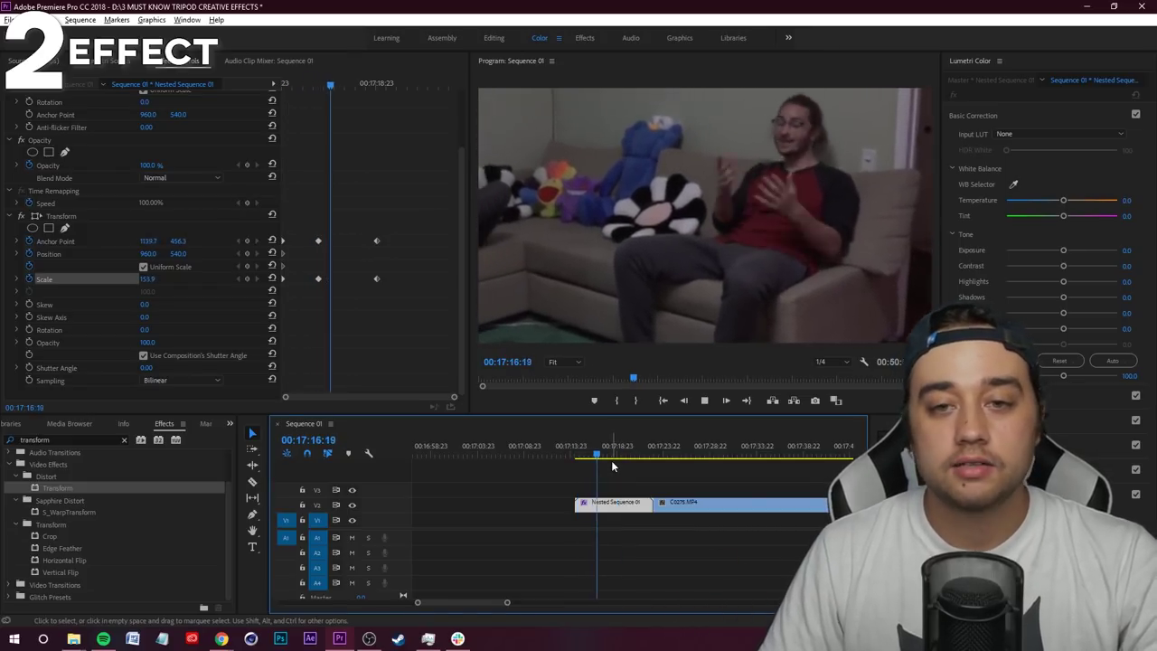
key("space")
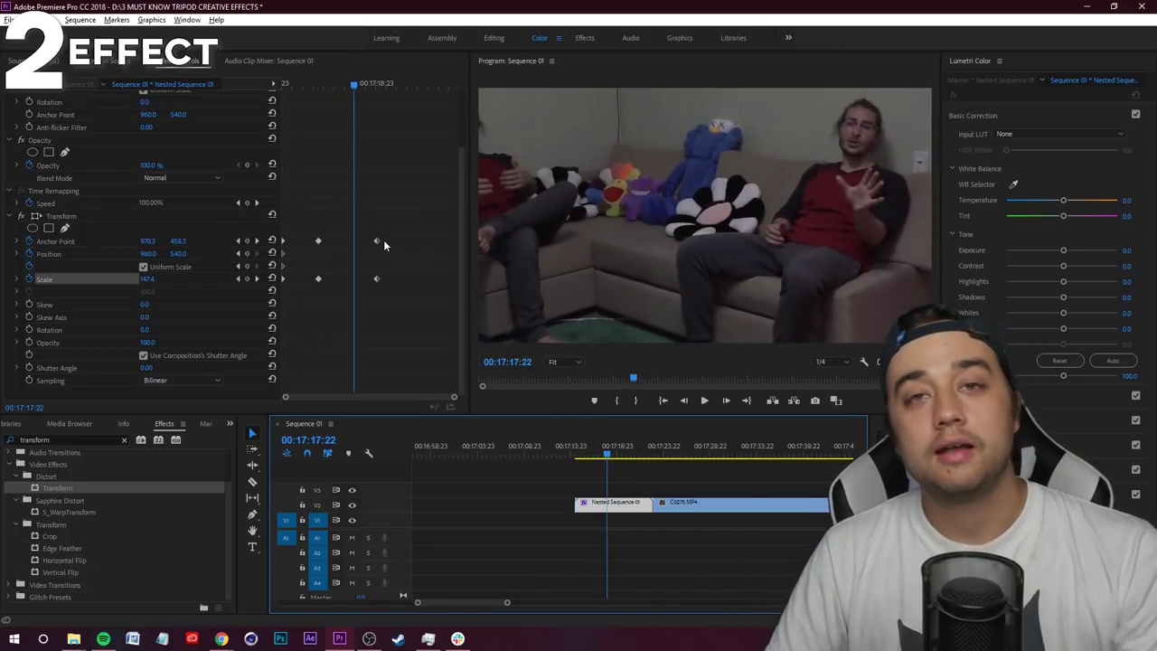
left_click_drag(371, 222, 400, 290)
left_click_drag(376, 242, 348, 240)
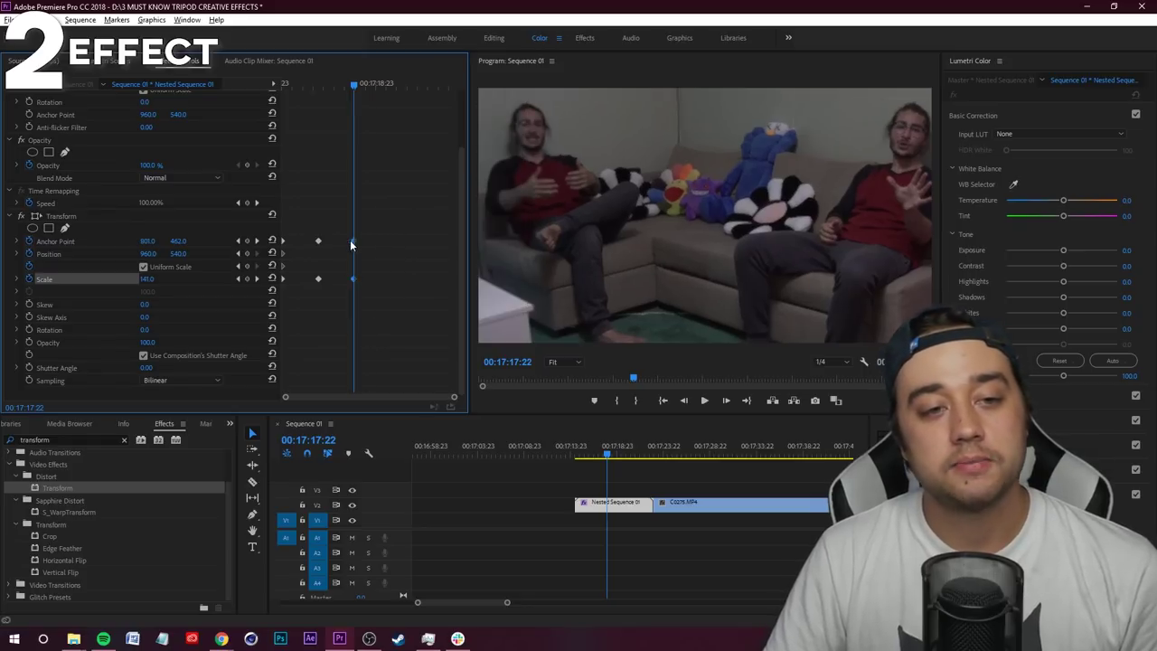
Play back the retimed pan and move the playhead on to 00:17:19:09
left_click(314, 84)
key("space")
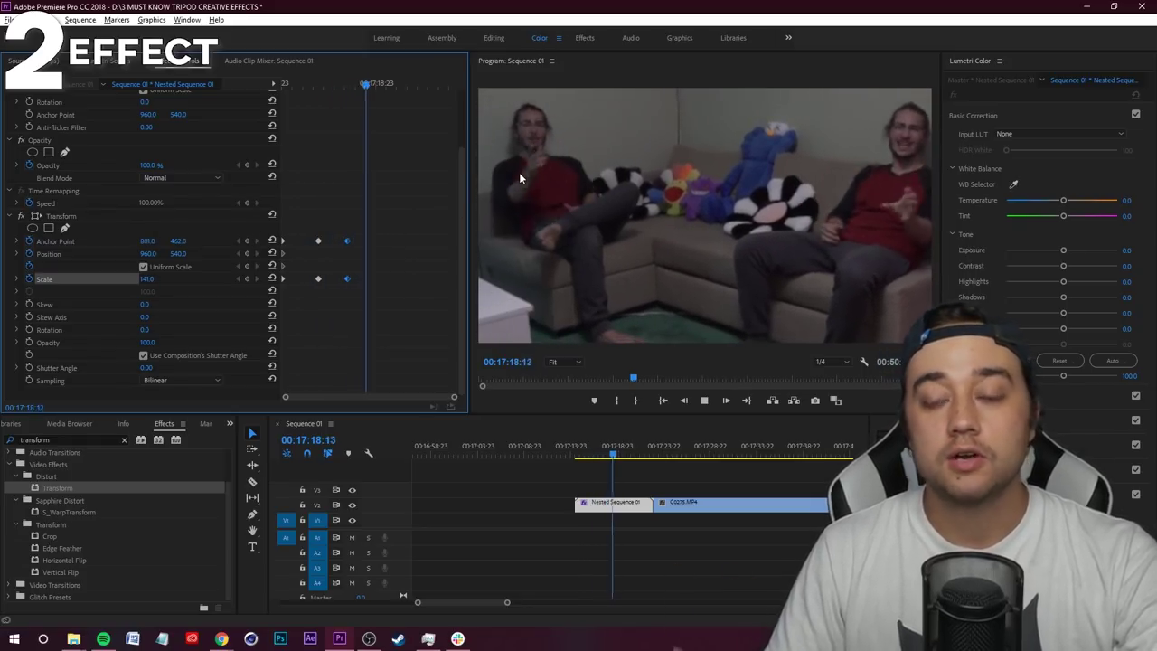
key("space")
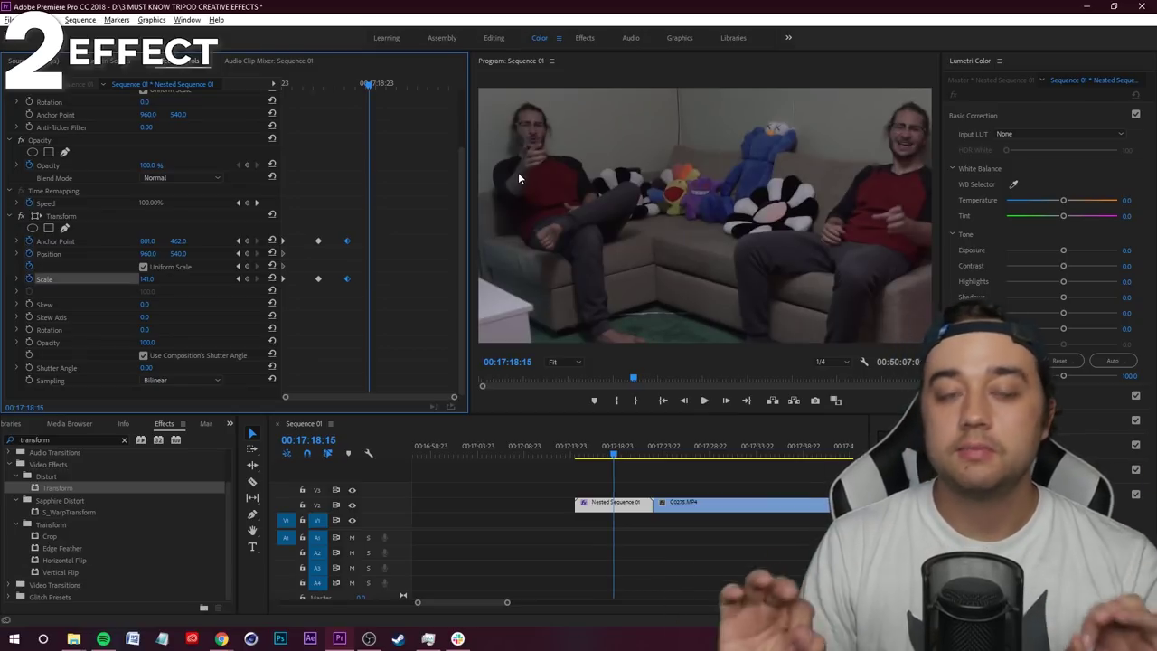
left_click_drag(615, 462, 622, 463)
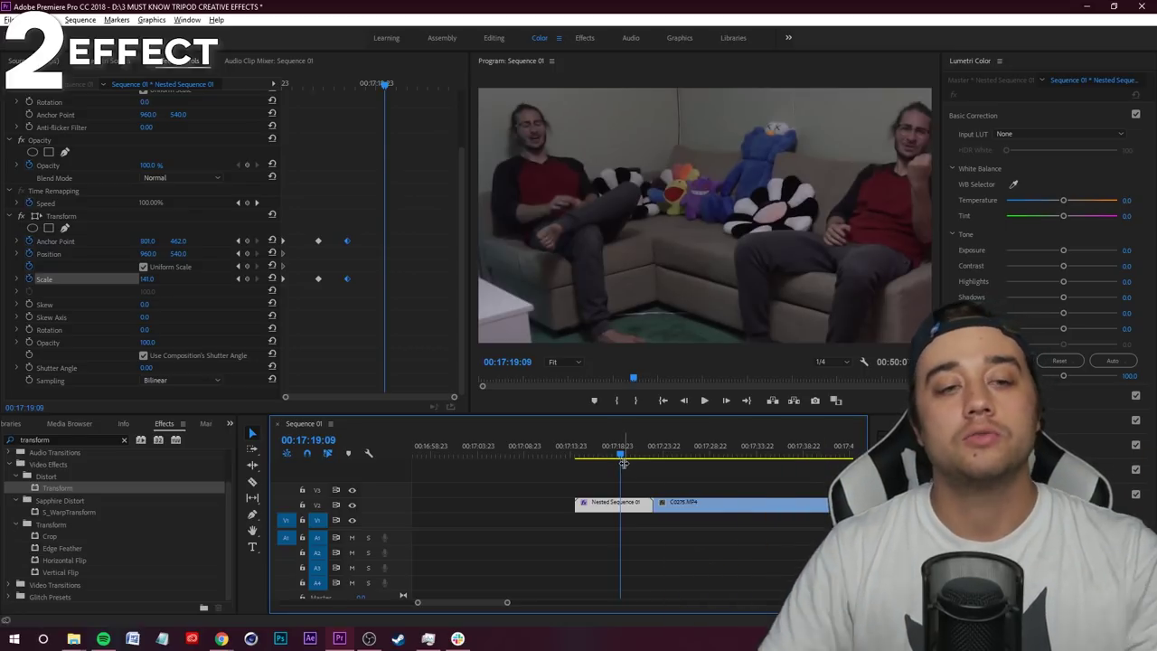
Delete the Transform effect from the nested clip and apply a fresh Transform effect to it
left_click(691, 483)
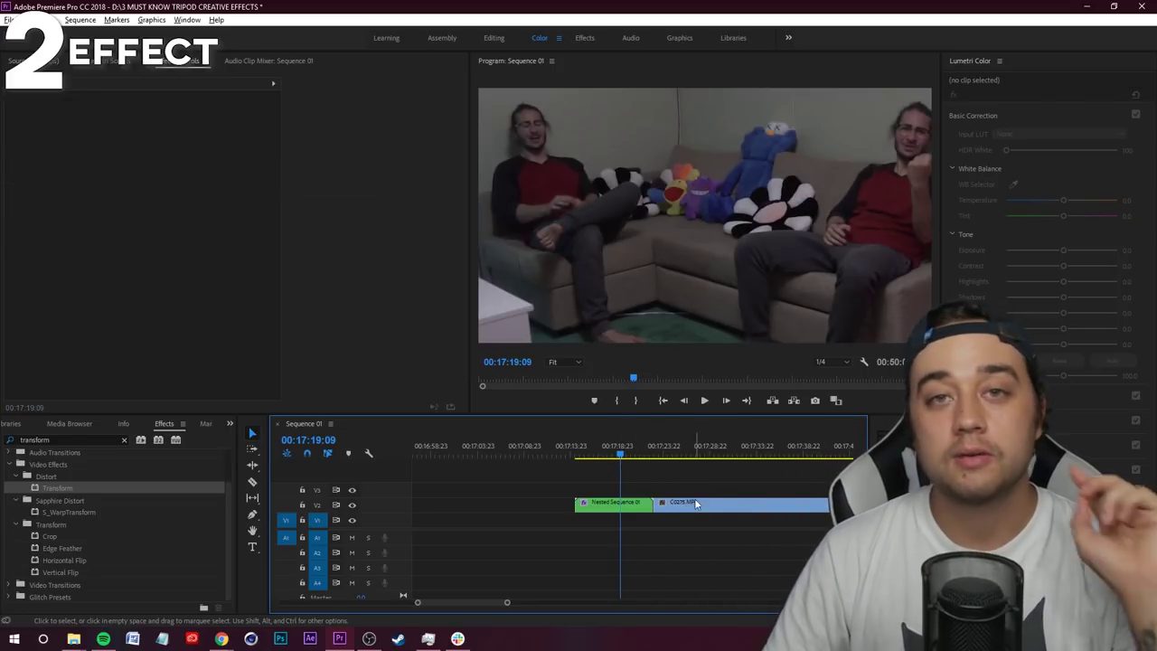
left_click(643, 509)
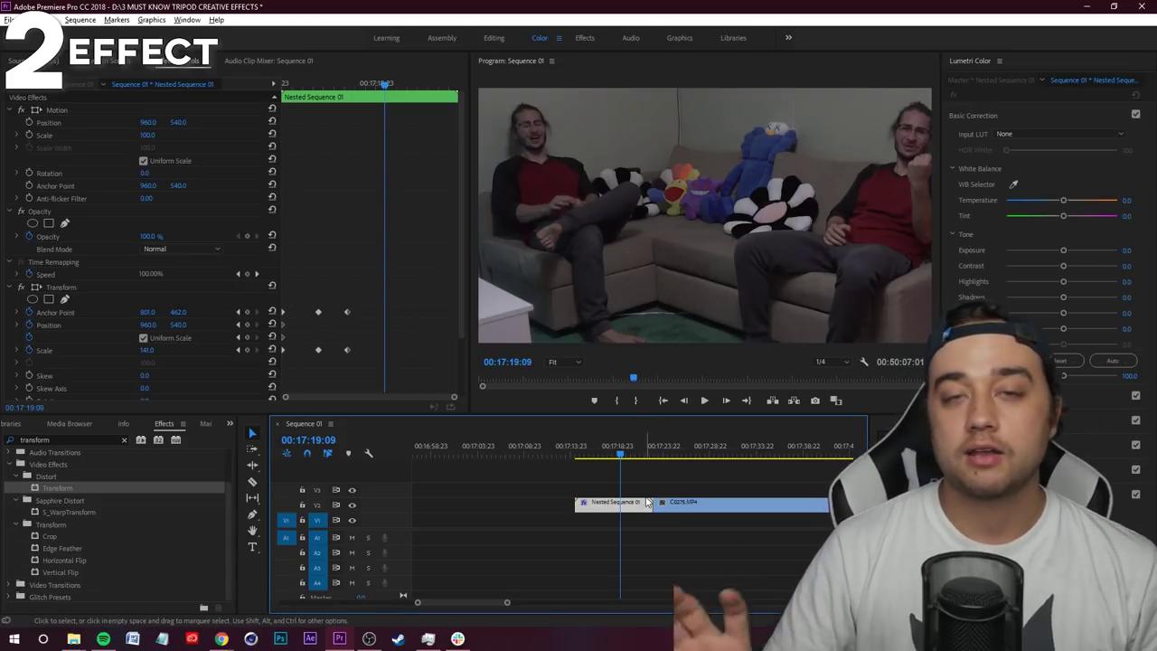
left_click(575, 452)
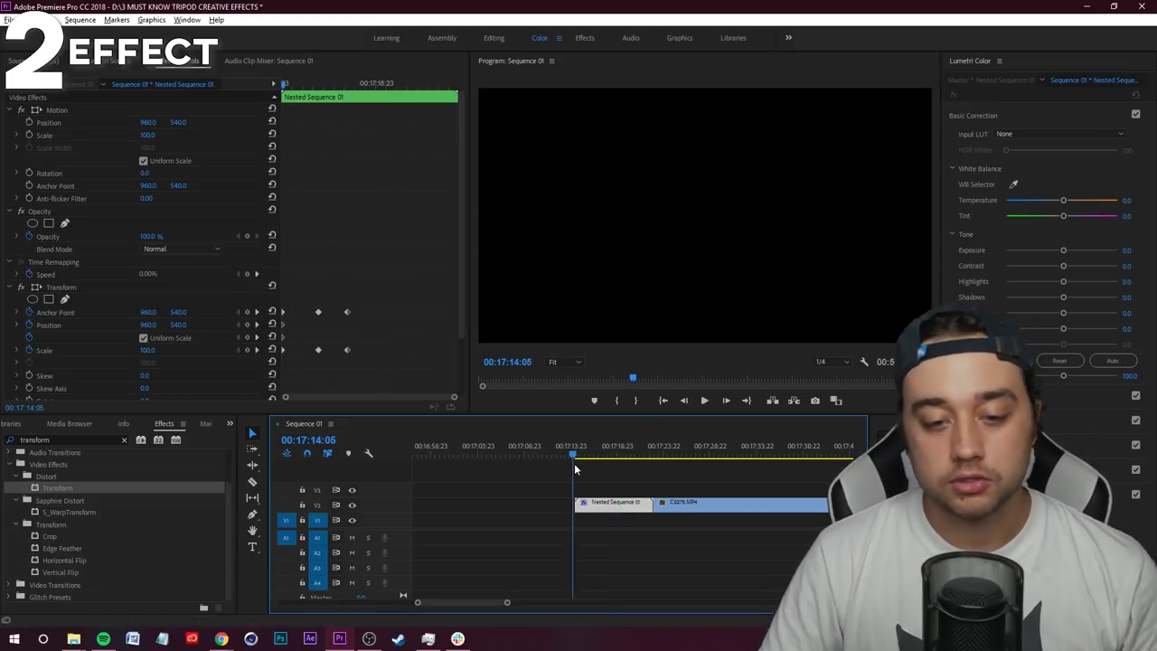
left_click(58, 286)
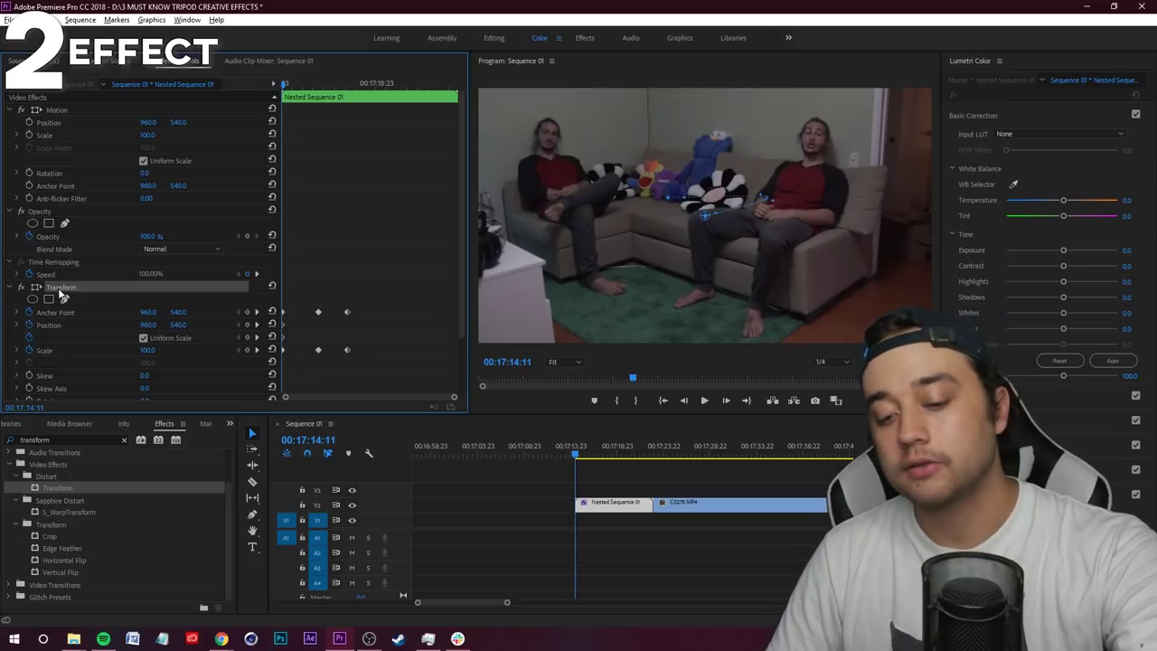
key("Delete")
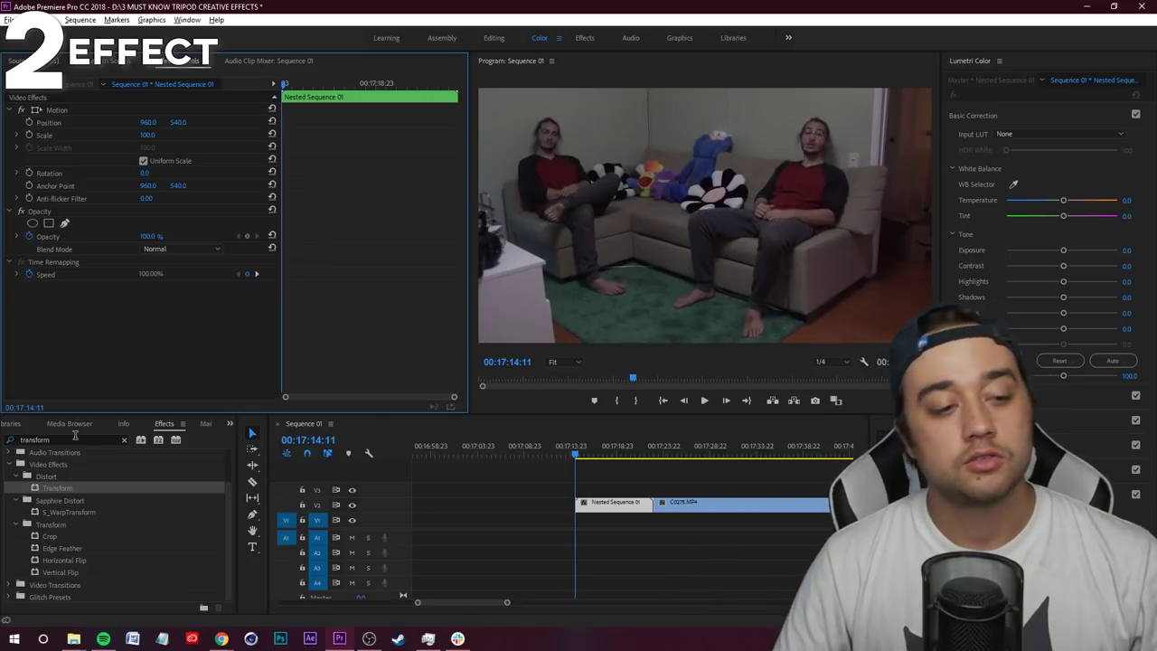
left_click_drag(52, 485, 606, 503)
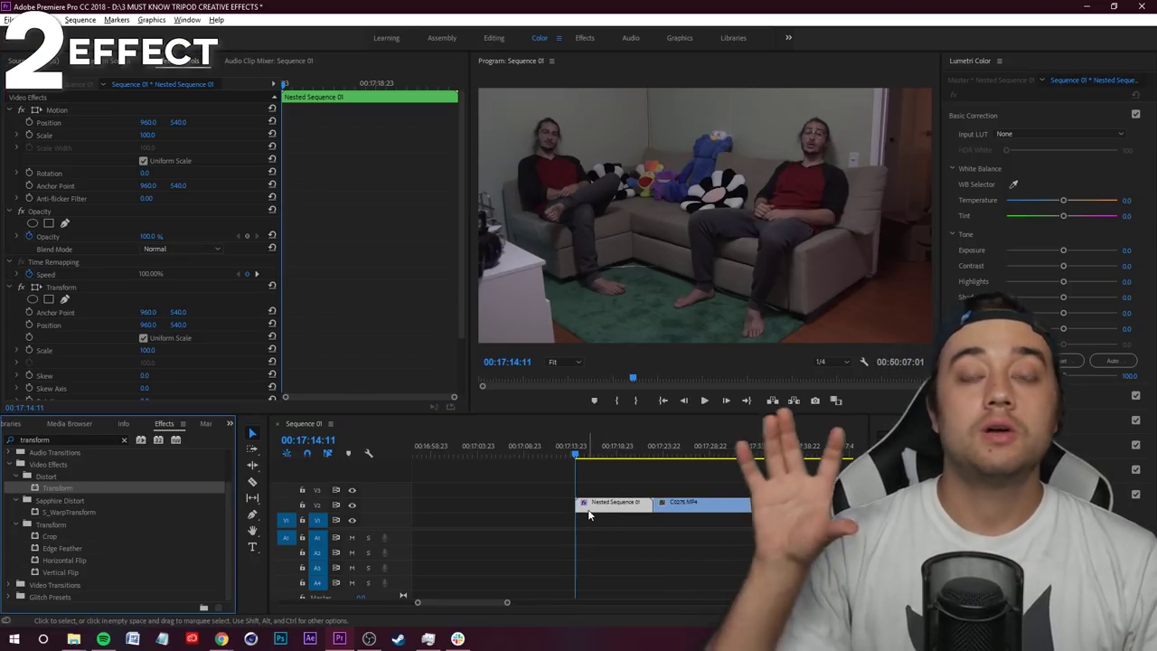
Enable keyframing for the new Transform effect's Anchor Point, Position and Scale at the clip's start, 00:17:14:11
scroll(350, 286, "down", 3)
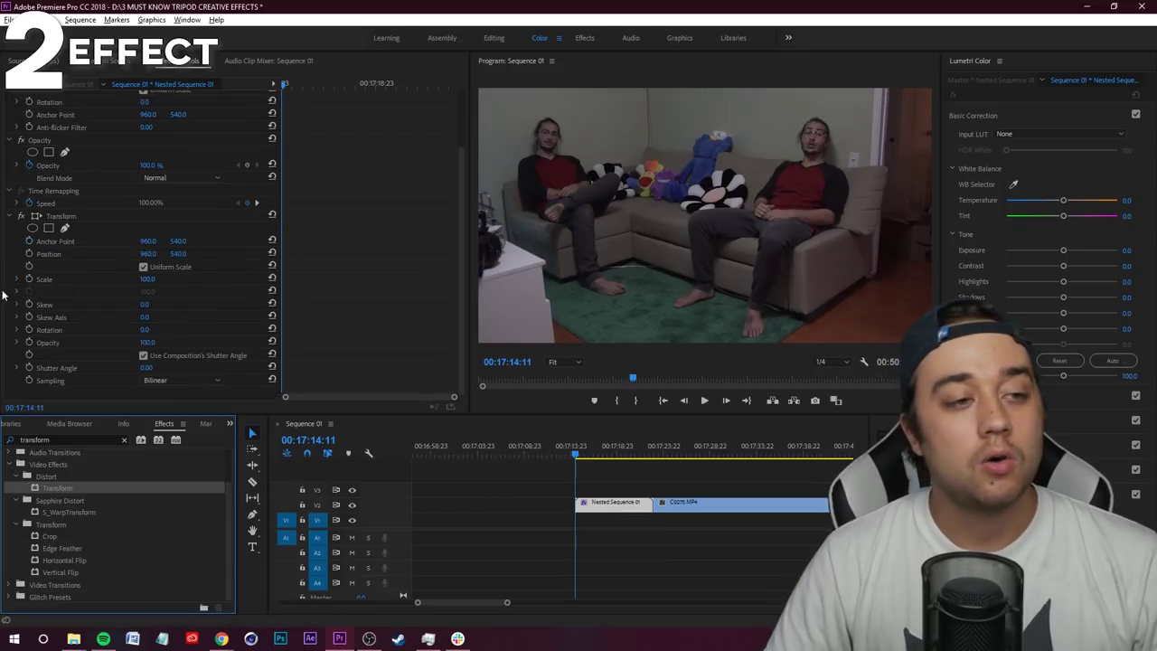
left_click(28, 241)
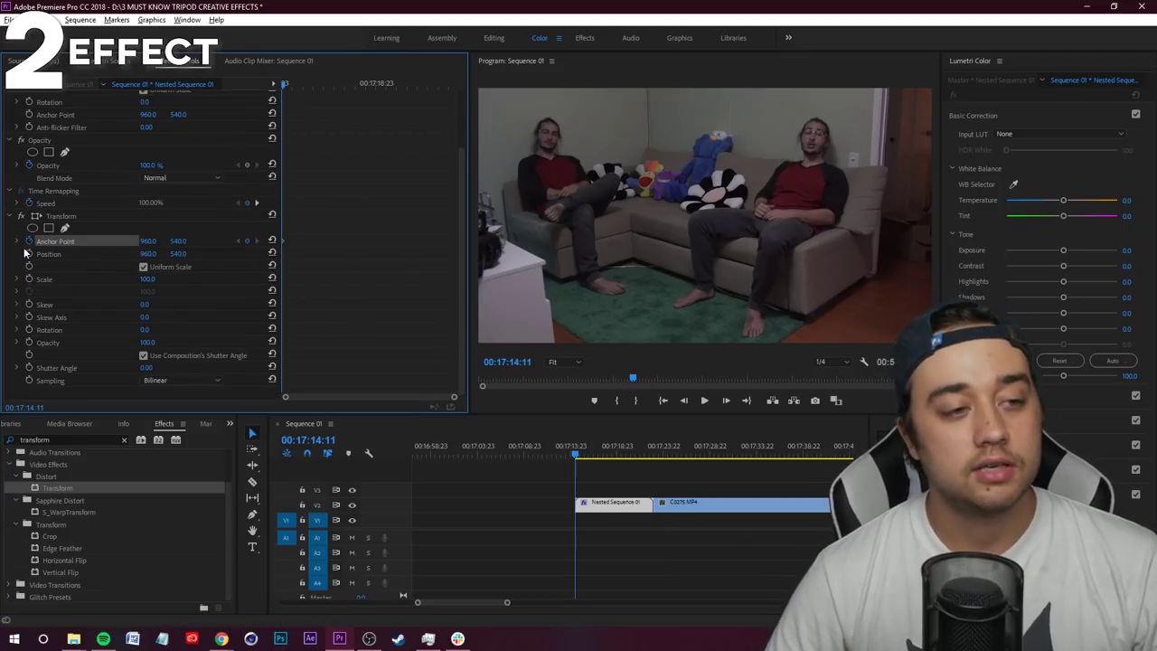
left_click(28, 254)
left_click(28, 279)
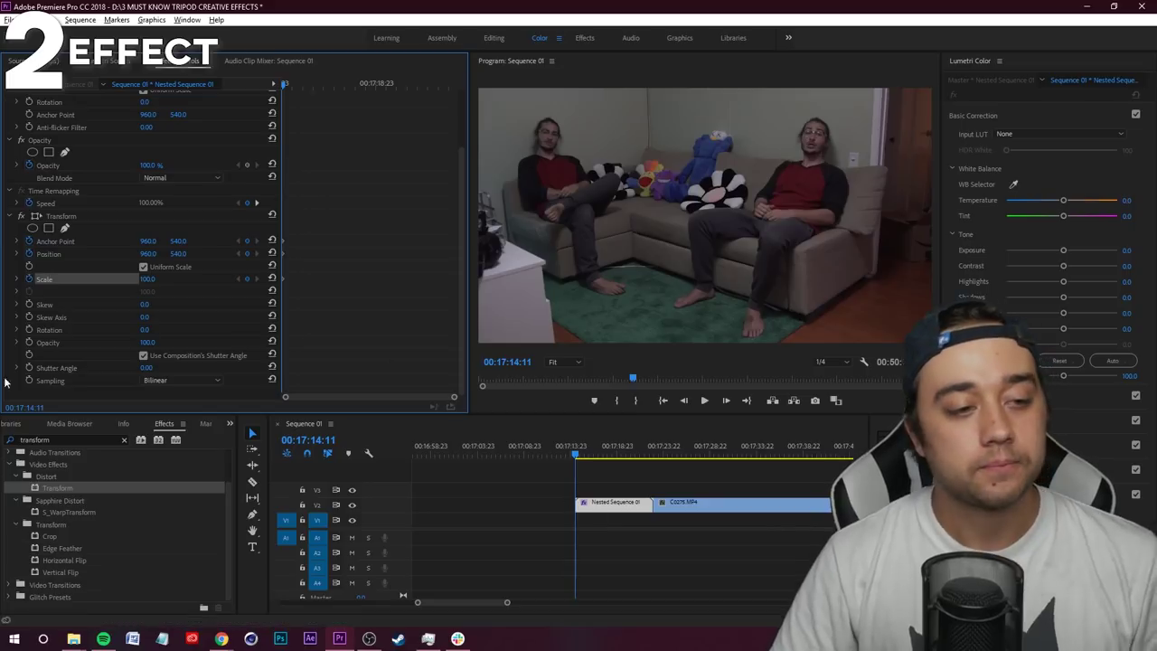
At 00:17:16:05, keyframe the Transform Scale at 150 and the Anchor Point at 1279.1, 423.8 to frame the right-hand man
left_click(576, 455)
key("space")
left_click(581, 457)
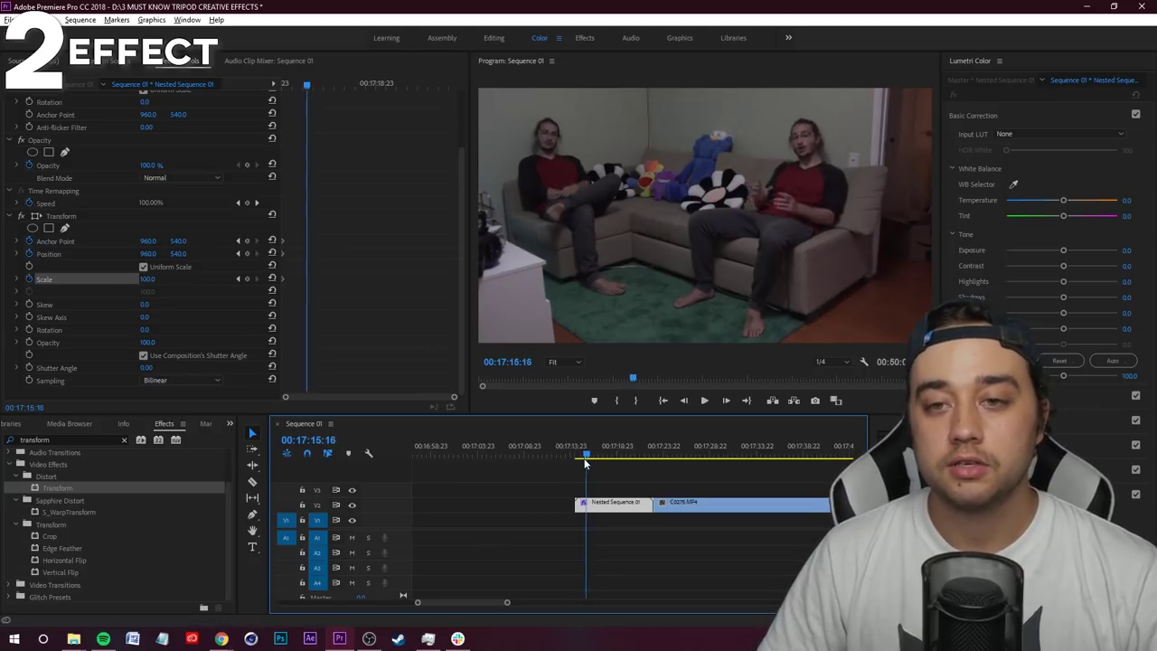
left_click(149, 280)
type("150")
key("Return")
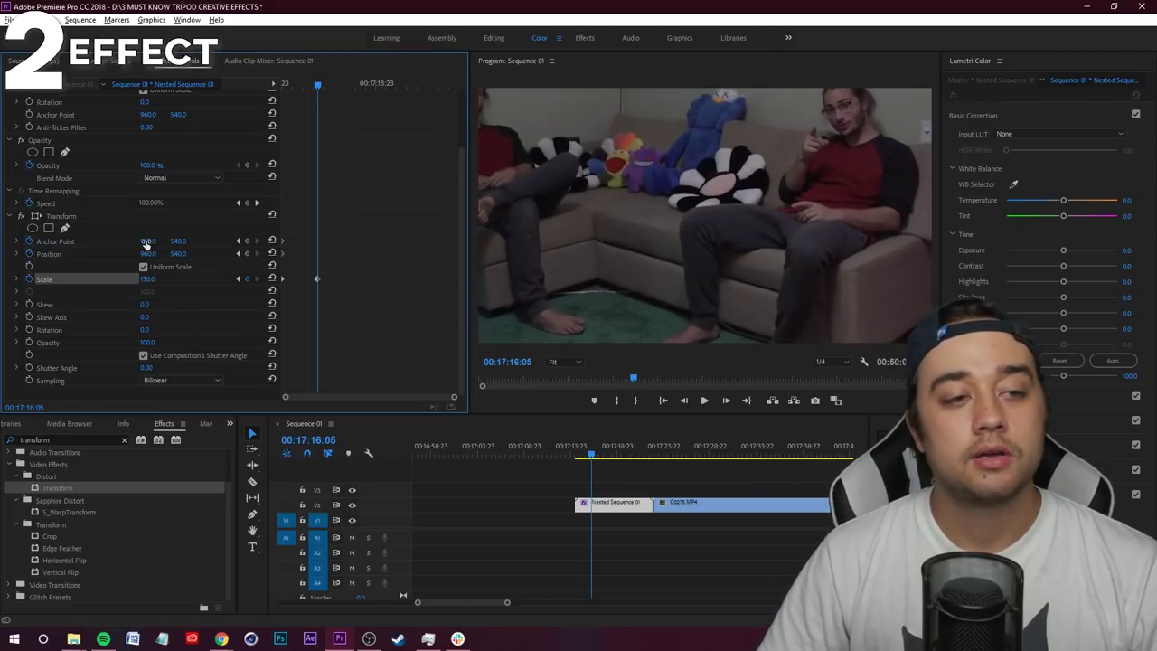
key("Escape")
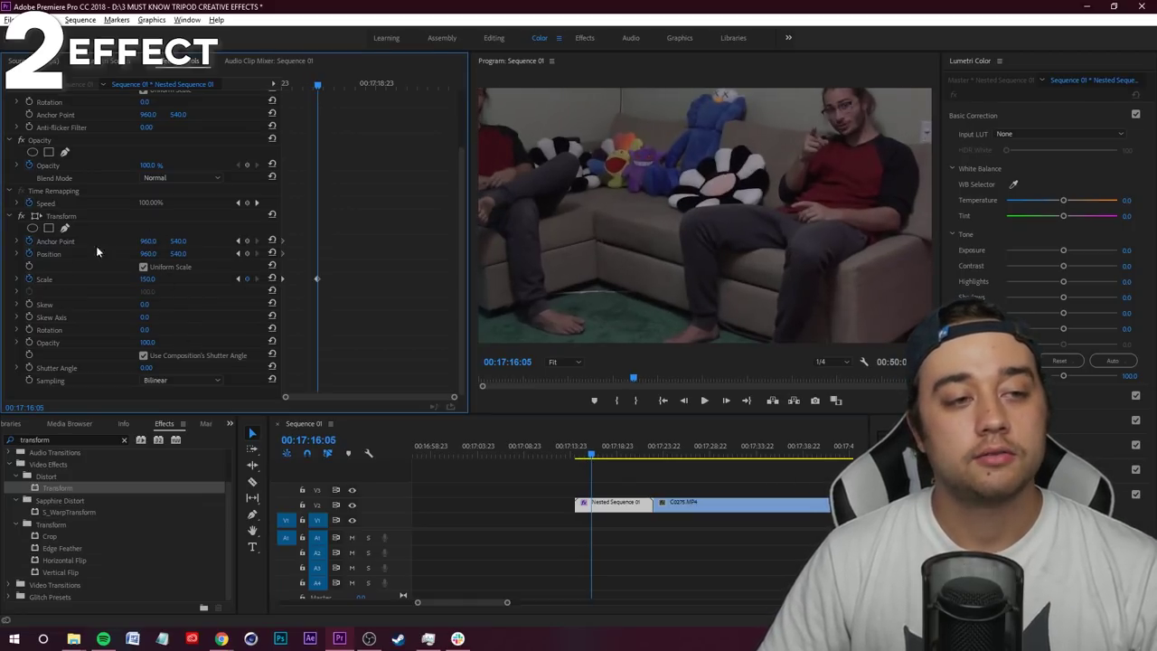
left_click(36, 216)
left_click(693, 156)
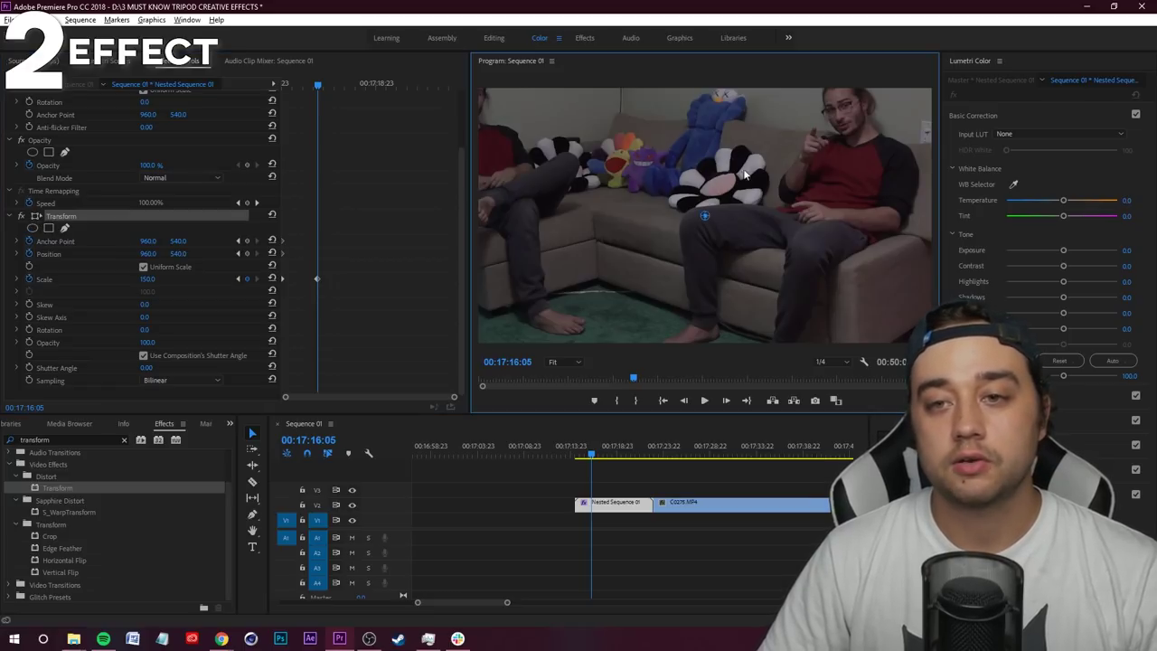
left_click_drag(700, 214, 780, 187)
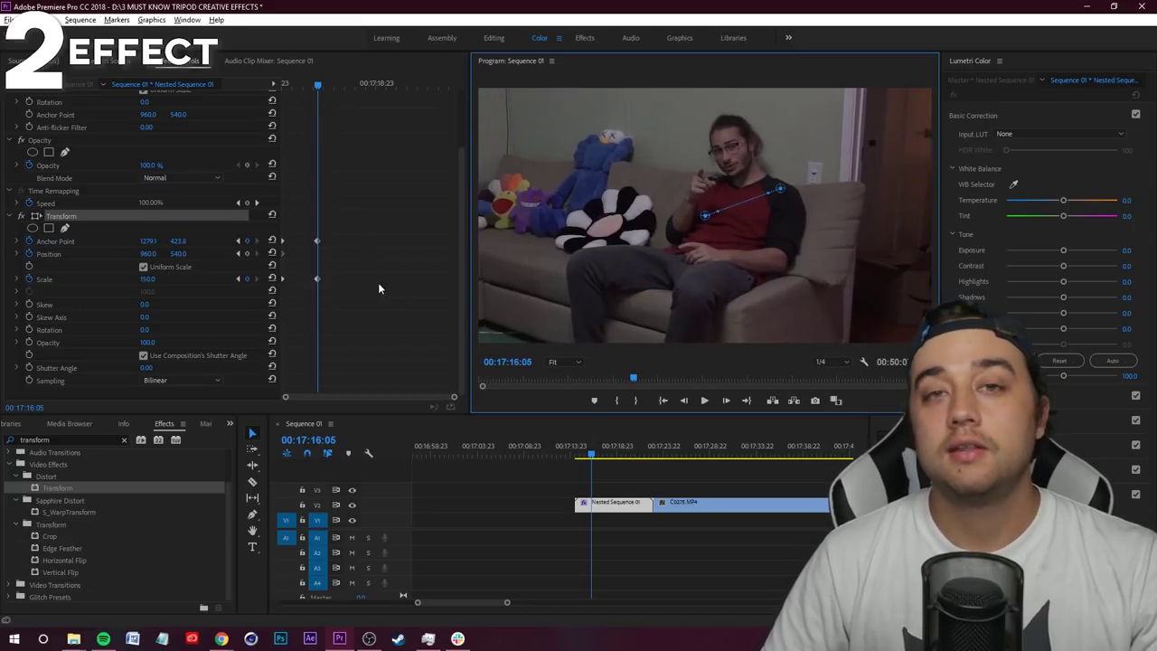
Preview the zoom from the clip's start and add hold keyframes for Position, Scale and Anchor Point at 00:17:16:10
left_click_drag(591, 449, 571, 449)
key("space")
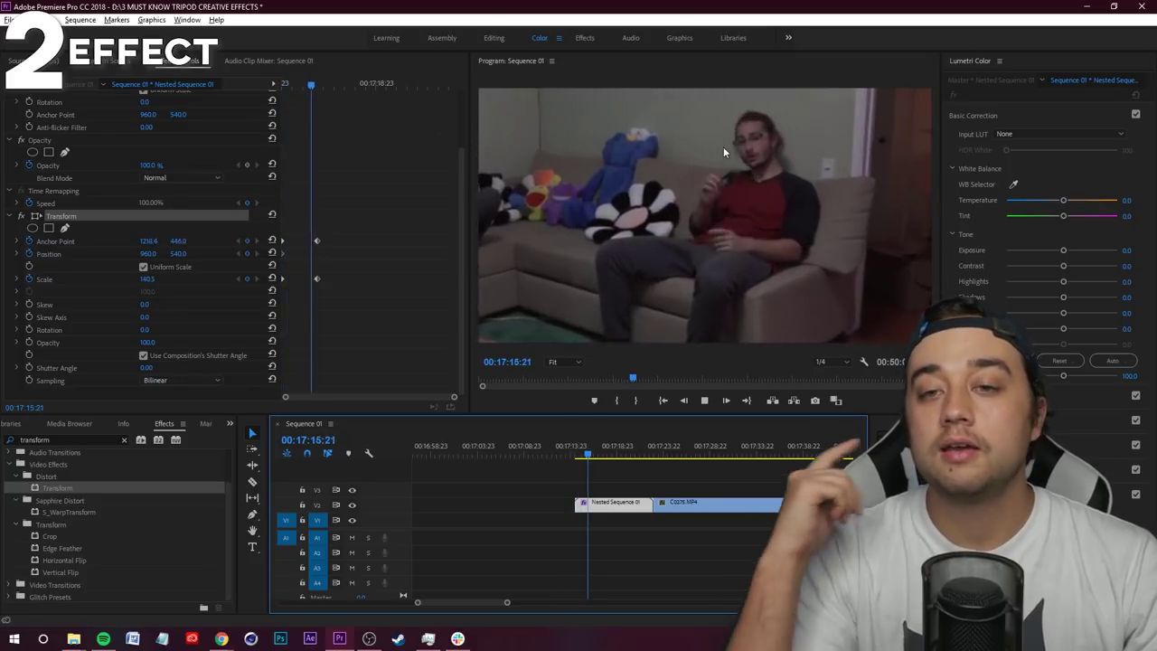
key("space")
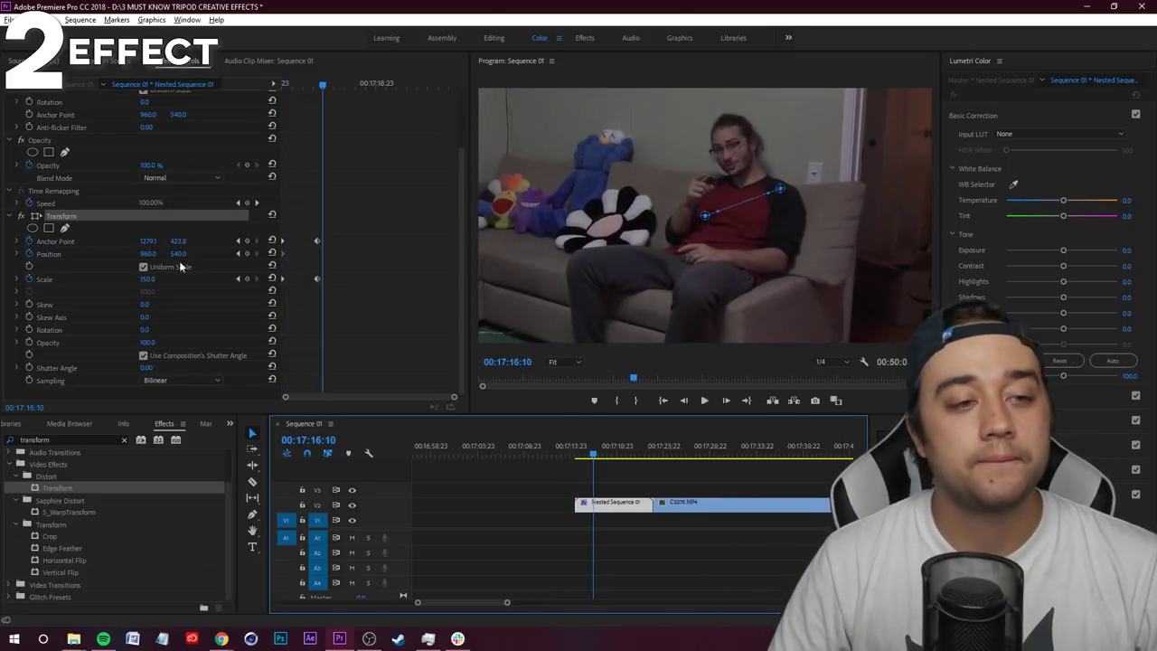
left_click(246, 253)
left_click(246, 278)
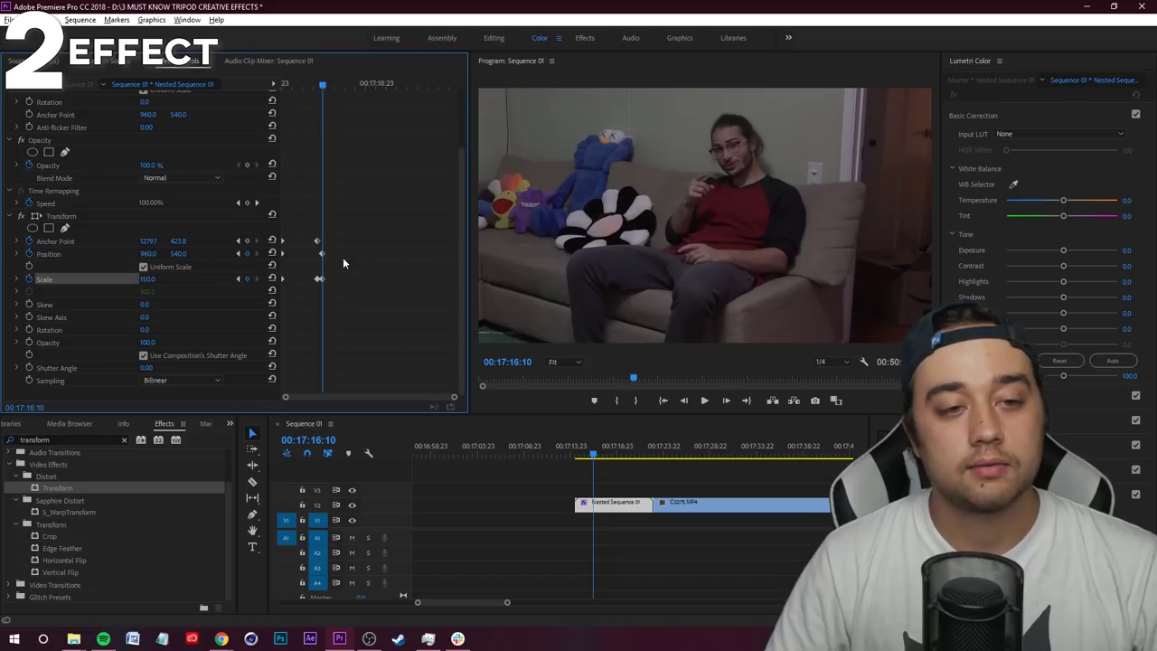
left_click(247, 241)
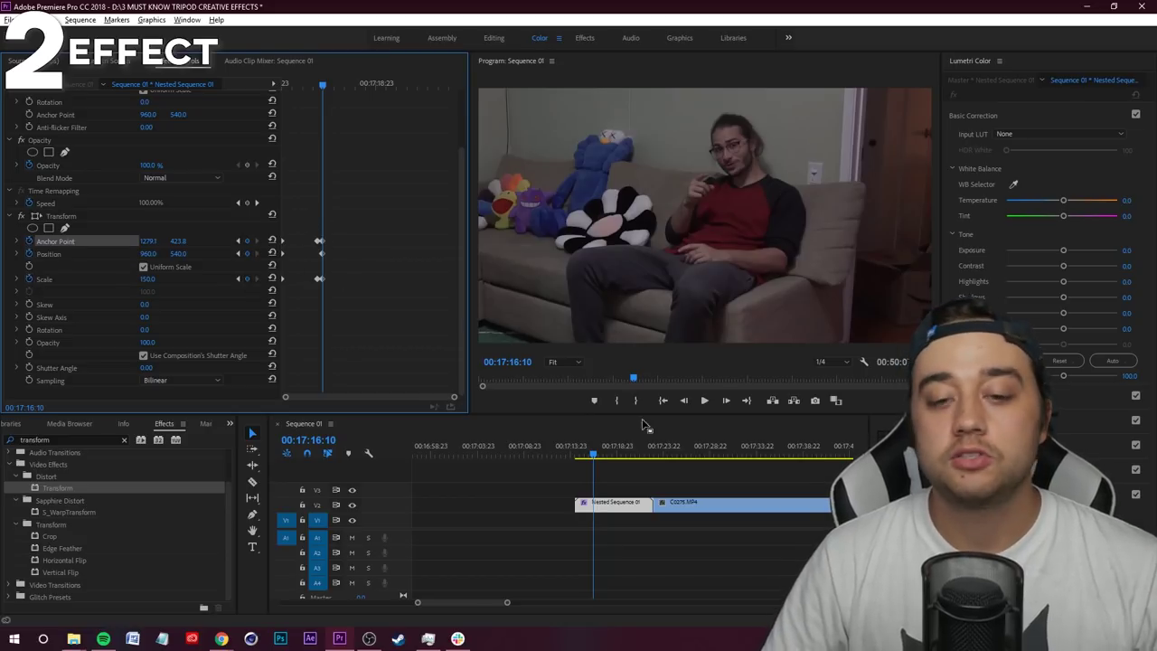
Around 00:17:18:02, keyframe the Anchor Point at 474.1, 335.8 and Scale at 205 on the left-hand man, and move both keyframes earlier
left_click_drag(595, 457, 610, 460)
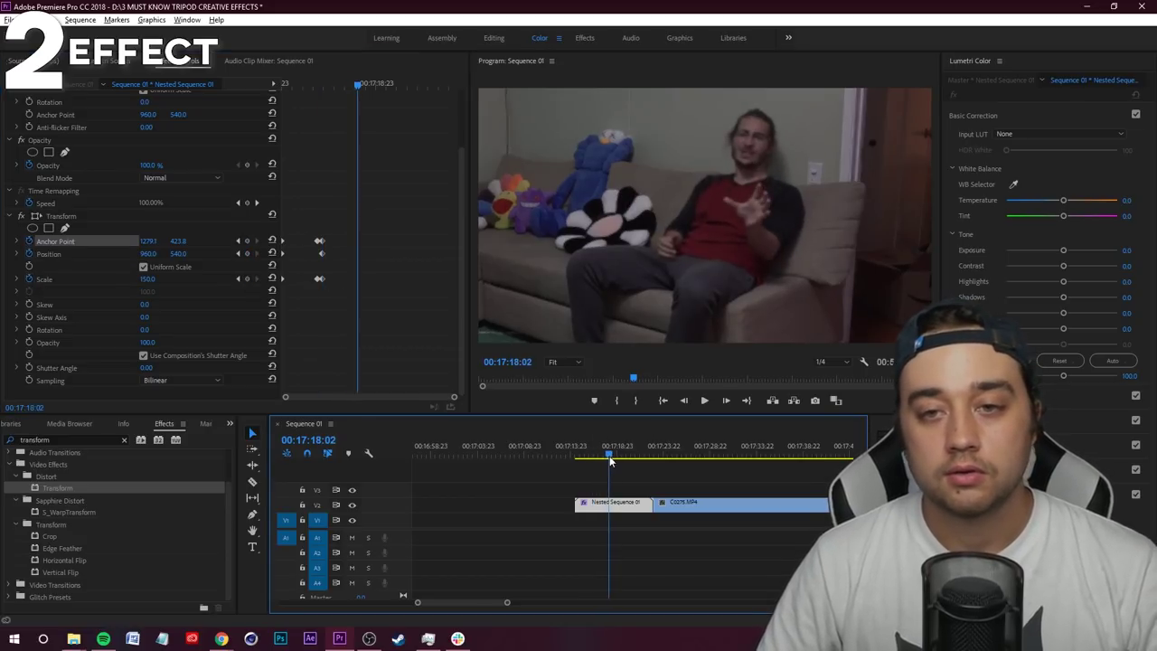
left_click_drag(149, 241, 159, 280)
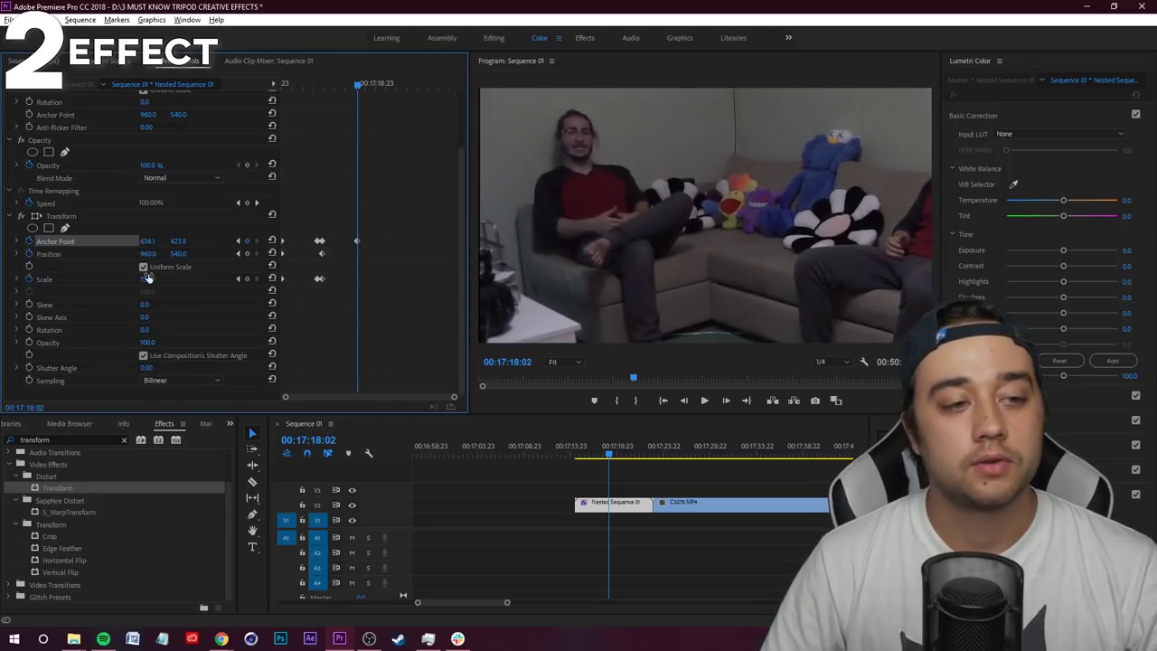
key("space")
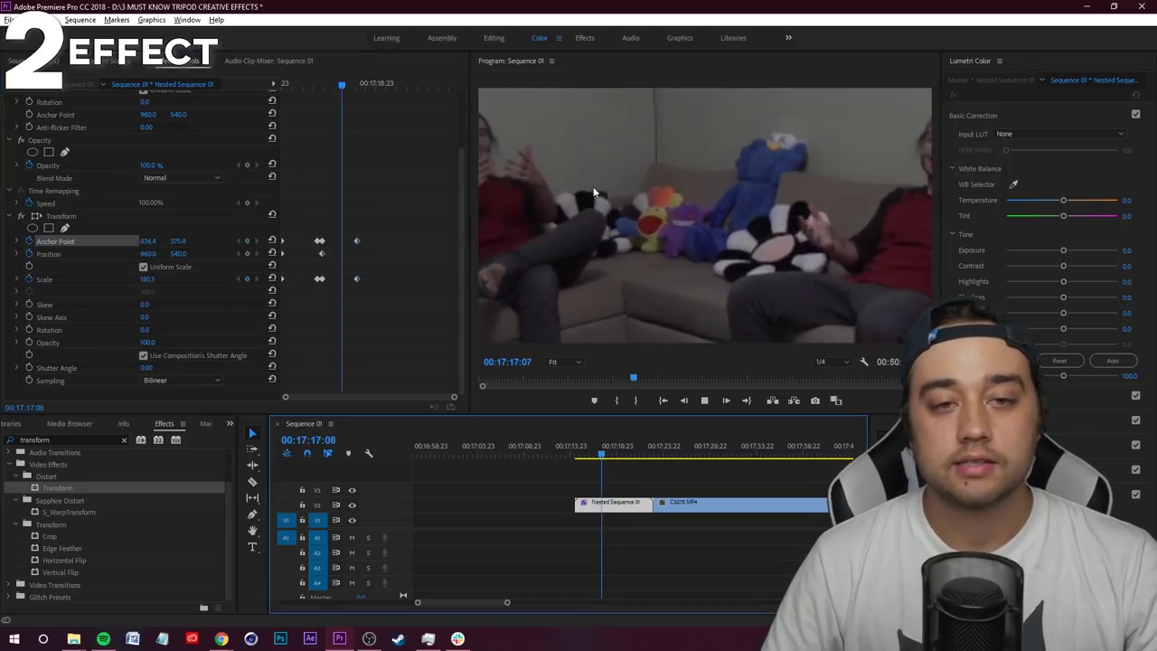
key("space")
left_click_drag(357, 242, 342, 250)
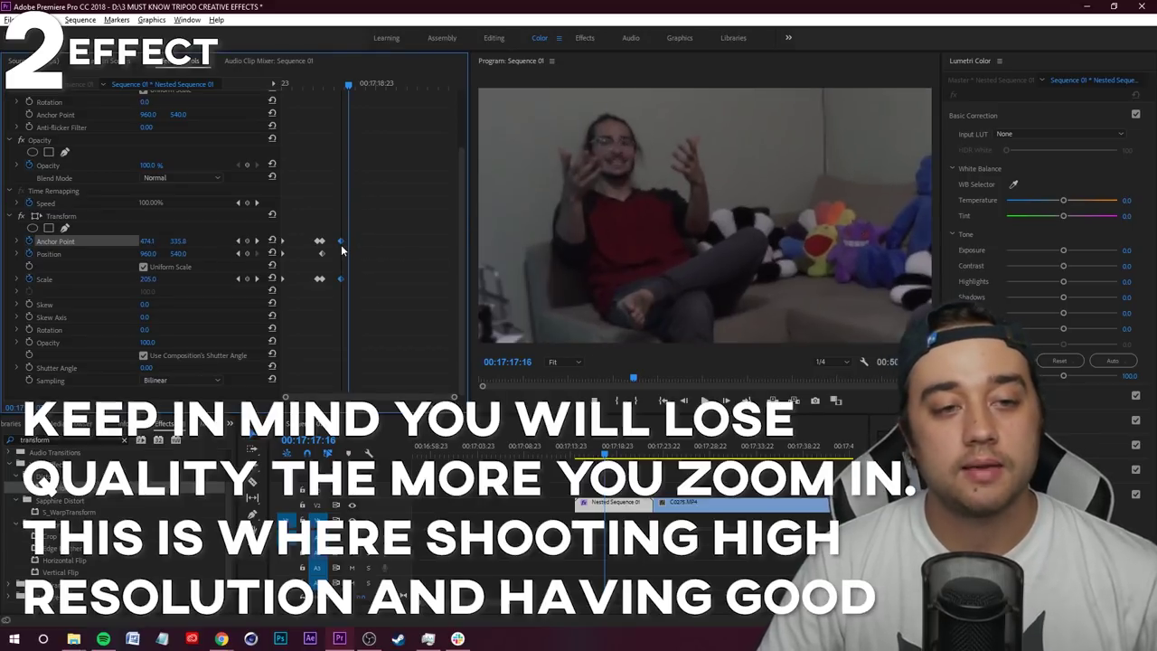
At 00:17:18:04, keyframe the Anchor Point at 1300.1, 335.8 to pan back to the right-hand man
left_click_drag(344, 90, 384, 183)
left_click(360, 89)
left_click_drag(146, 242, 152, 245)
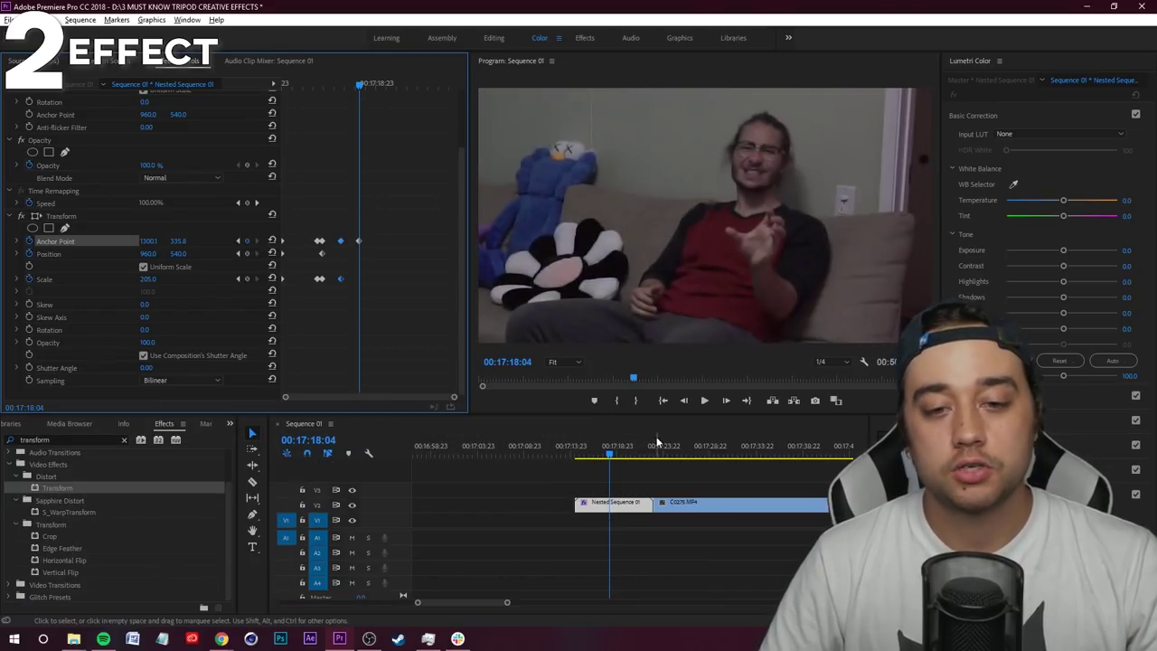
Play back the camera moves between the two men, clear the clip selection and save the project
key("j")
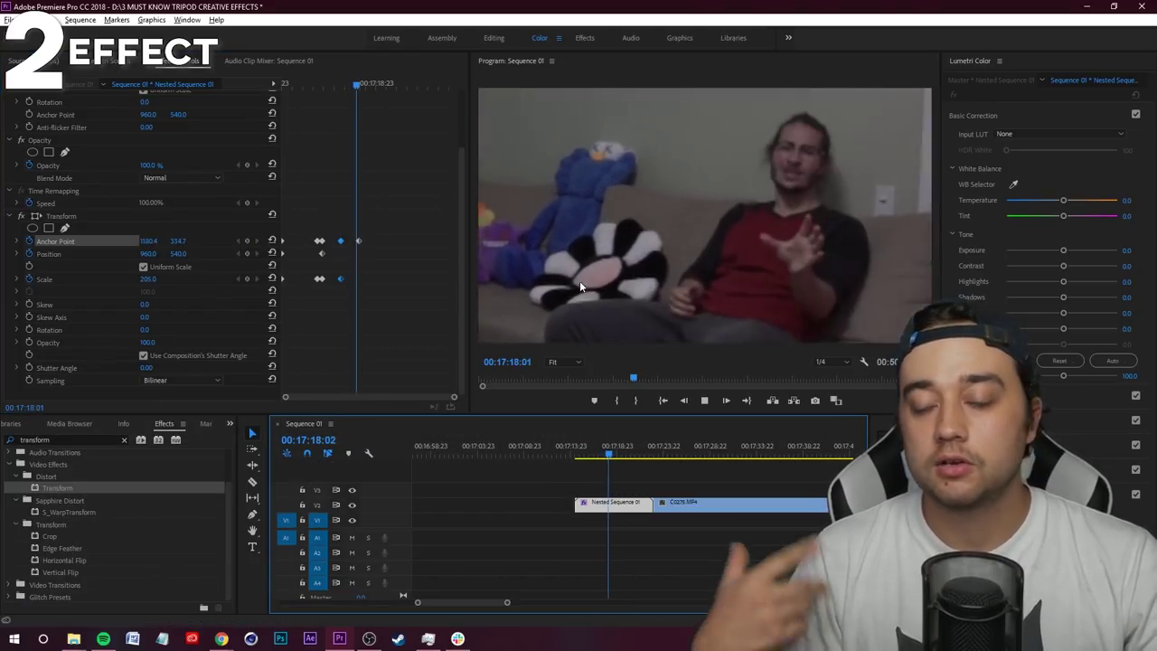
key("space")
left_click(598, 457)
key("space")
left_click(567, 456)
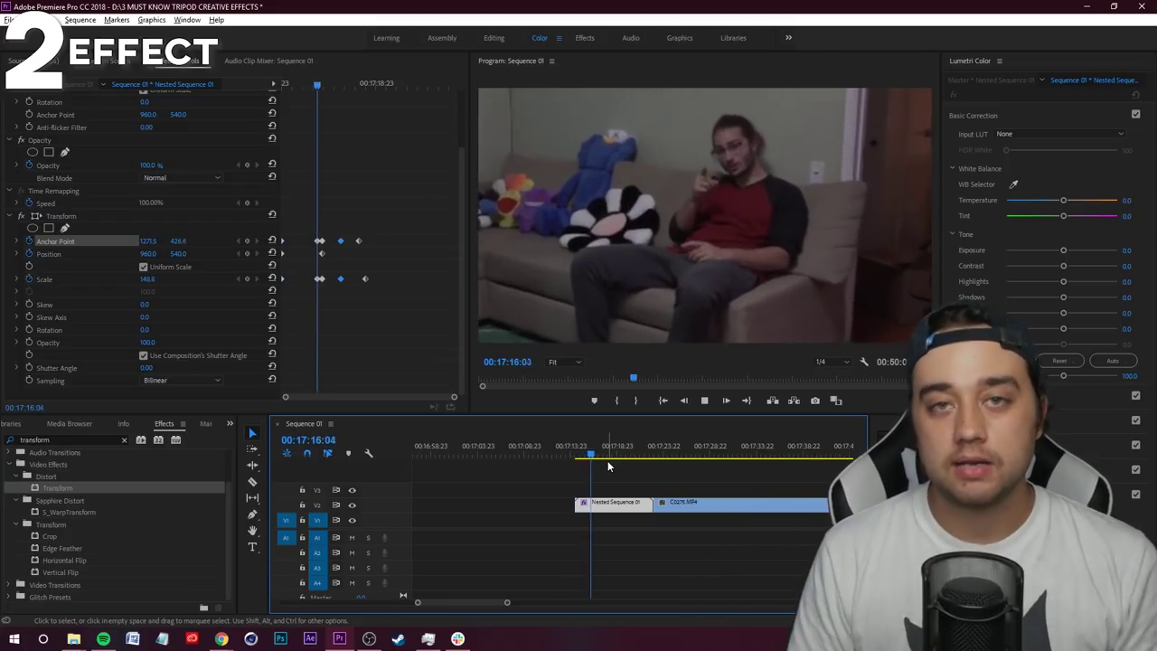
left_click(669, 467)
key("ctrl+s")
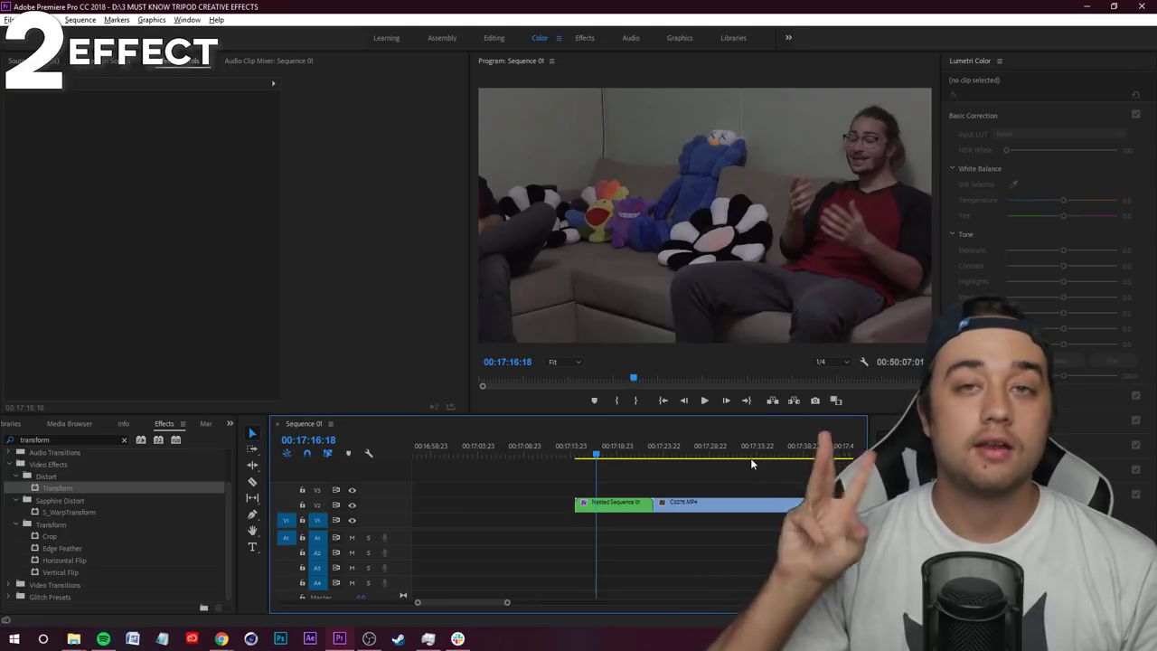
Delete all the nested clip's Transform keyframes except those at the start, 00:17:14:11
left_click(622, 501)
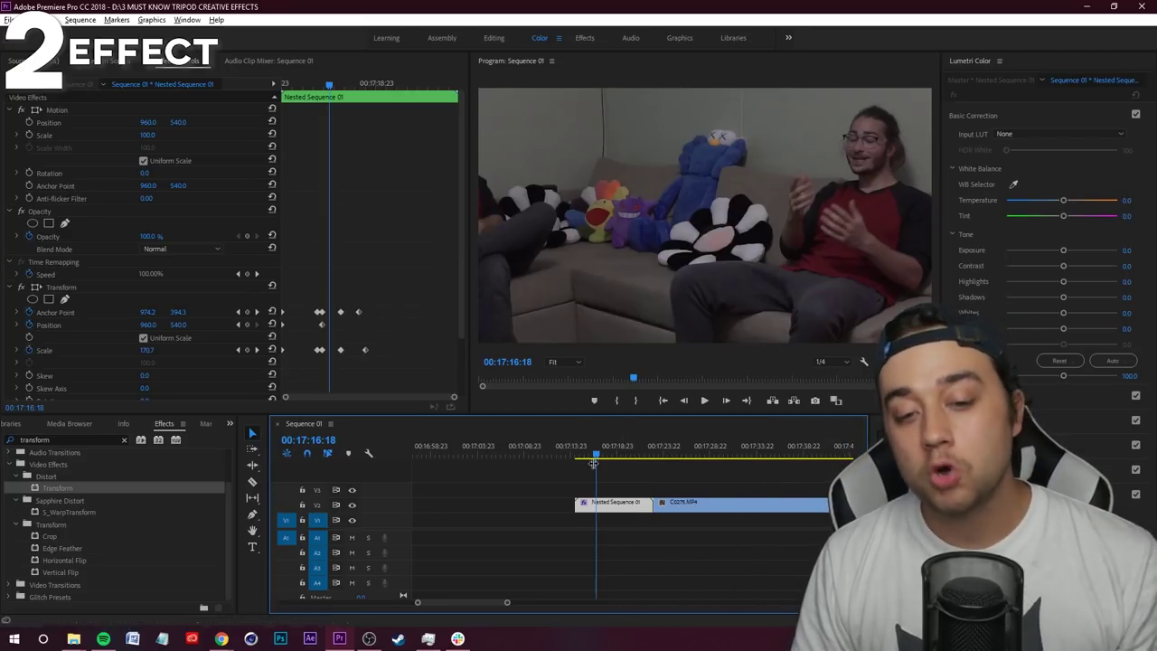
left_click_drag(596, 456, 576, 463)
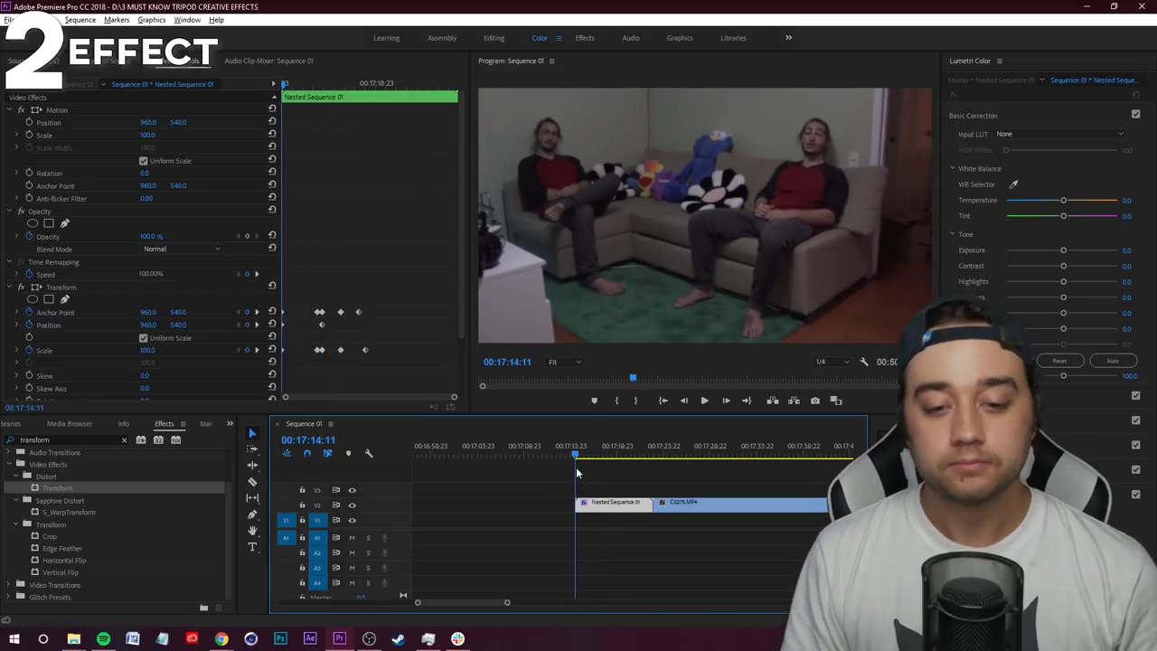
scroll(433, 289, "down", 2)
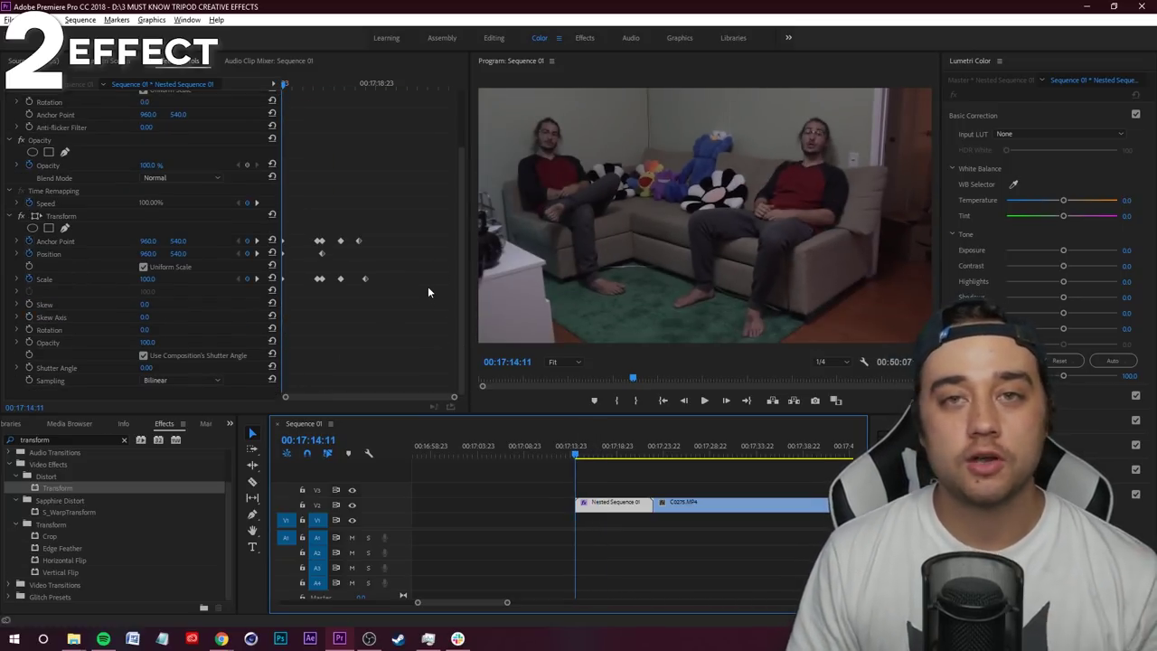
left_click_drag(305, 181, 445, 395)
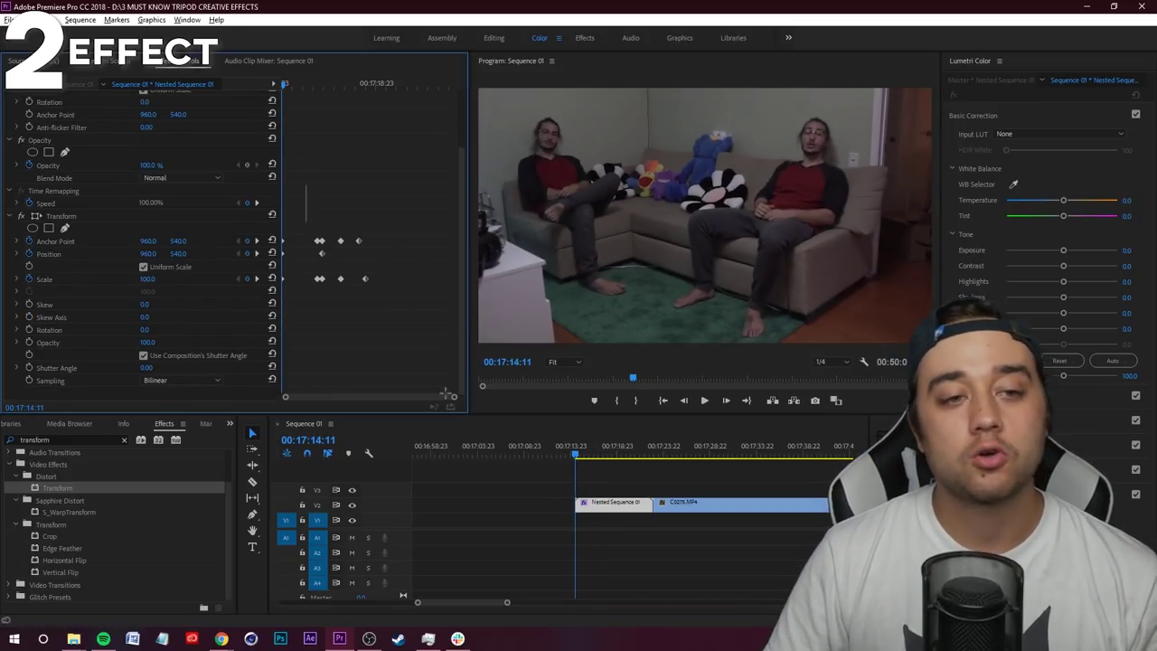
key("Delete")
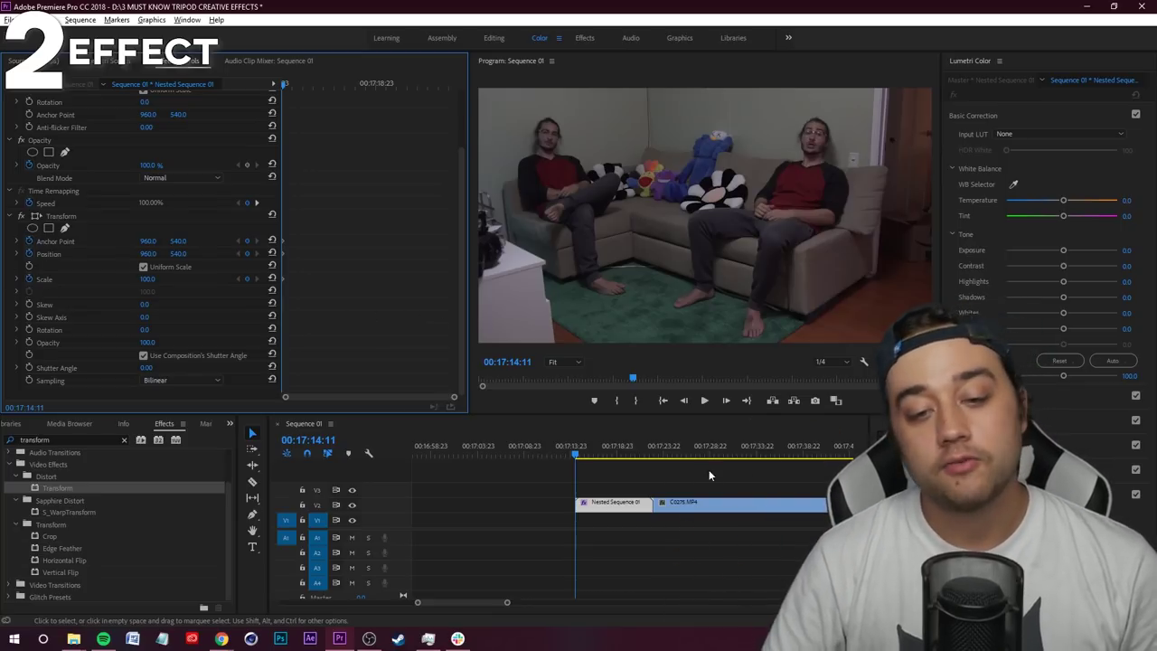
At 00:17:16:05, keyframe the nested clip's Transform Scale at 306 and Anchor Point at 1410.5, 270.6 on the right-hand man
left_click(591, 457)
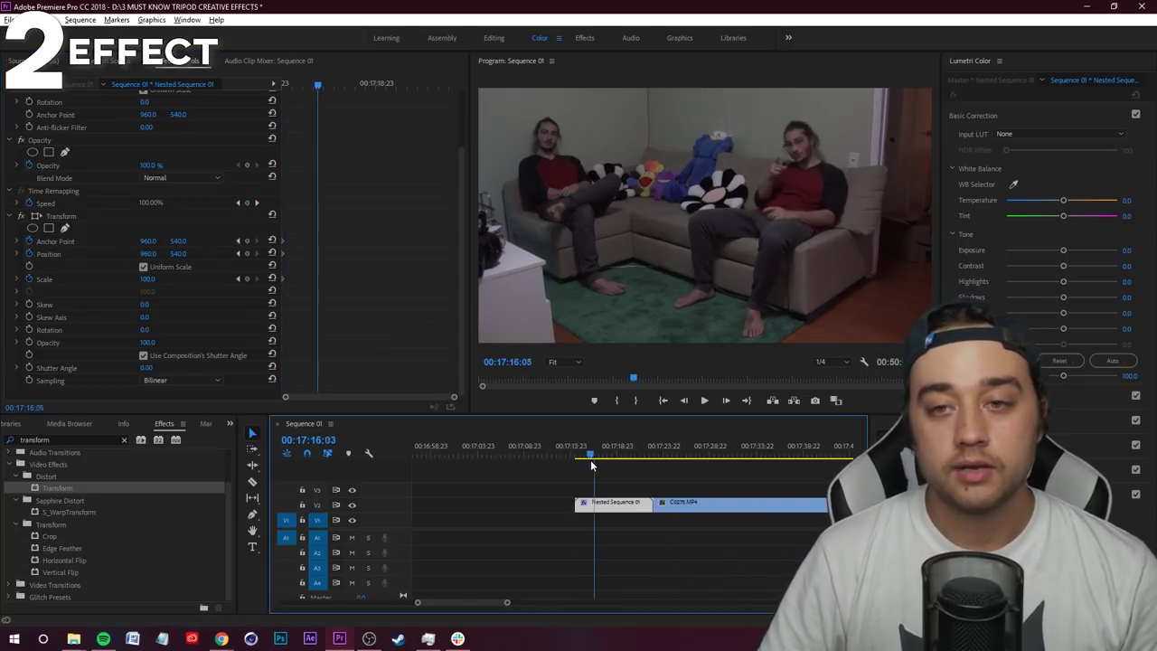
left_click_drag(591, 463, 594, 461)
left_click_drag(145, 280, 181, 279)
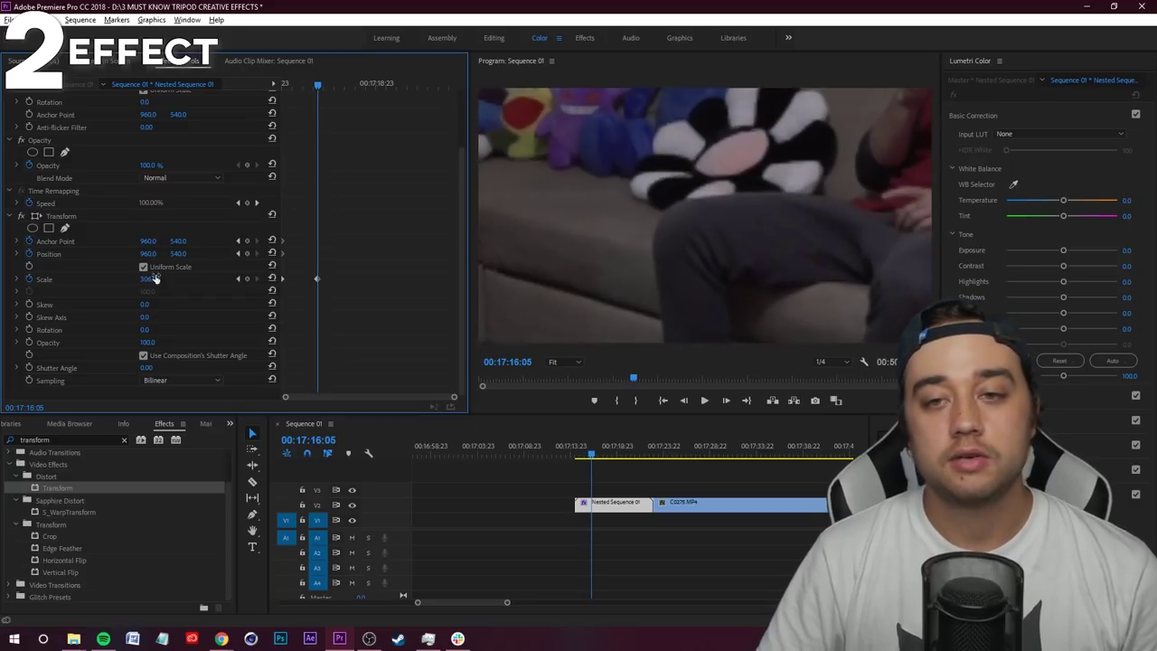
left_click(40, 218)
left_click(745, 187)
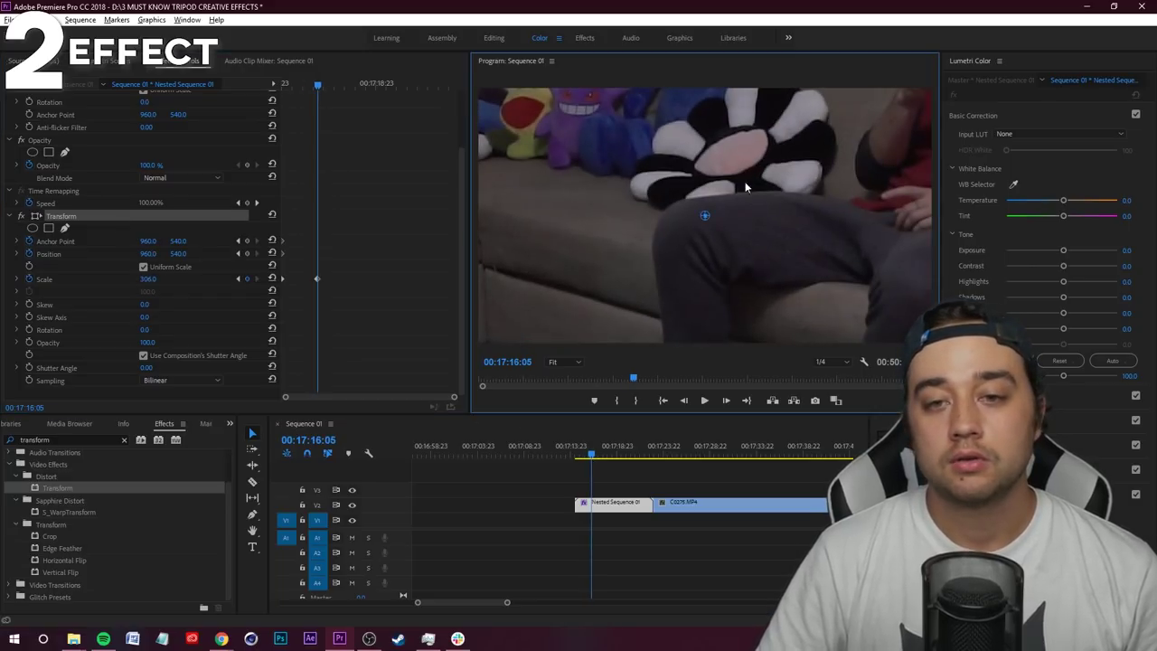
left_click_drag(698, 220, 822, 150)
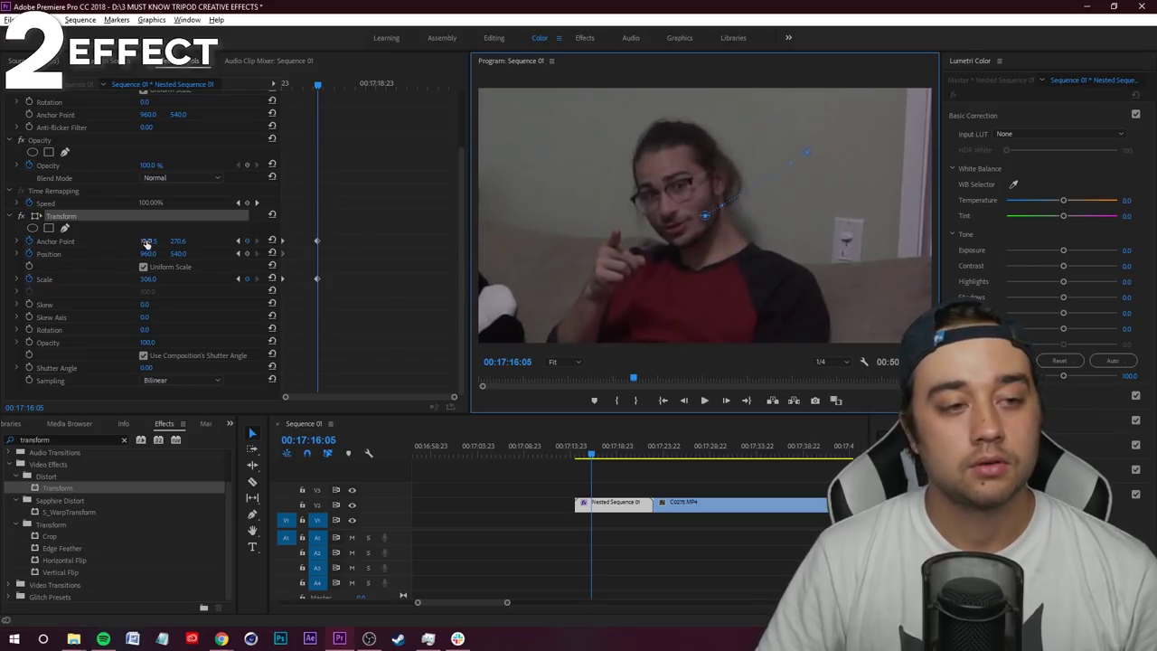
Move the ending Anchor Point and Scale keyframes earlier to speed up the zoom, and play back the move
key("space")
left_click(572, 452)
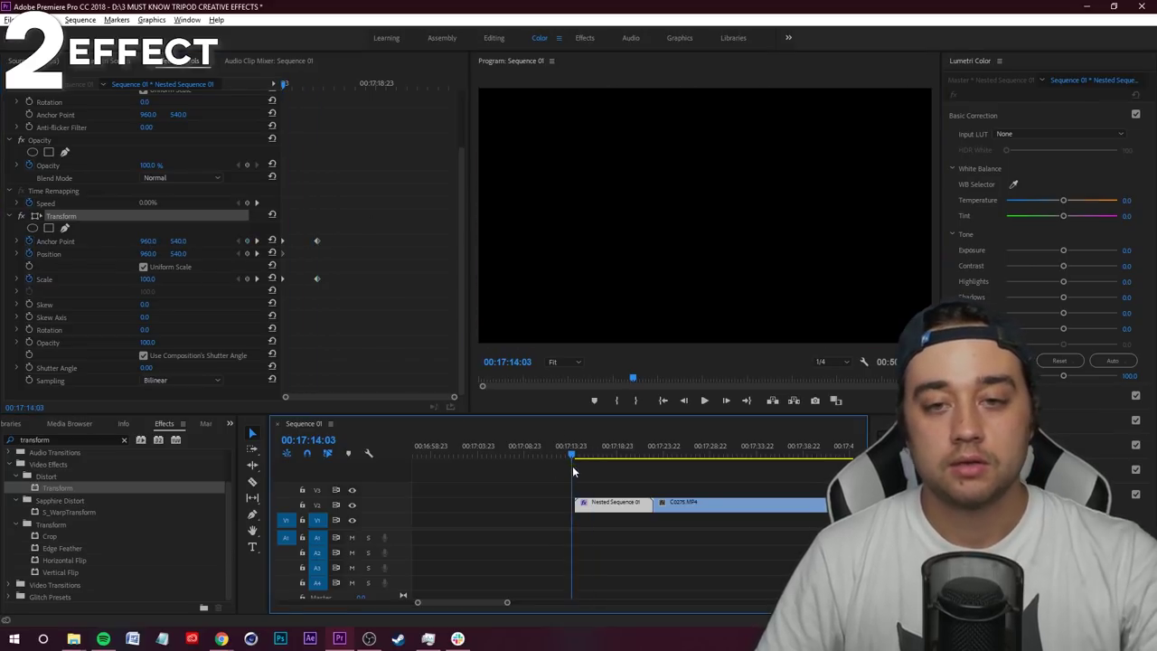
key("space")
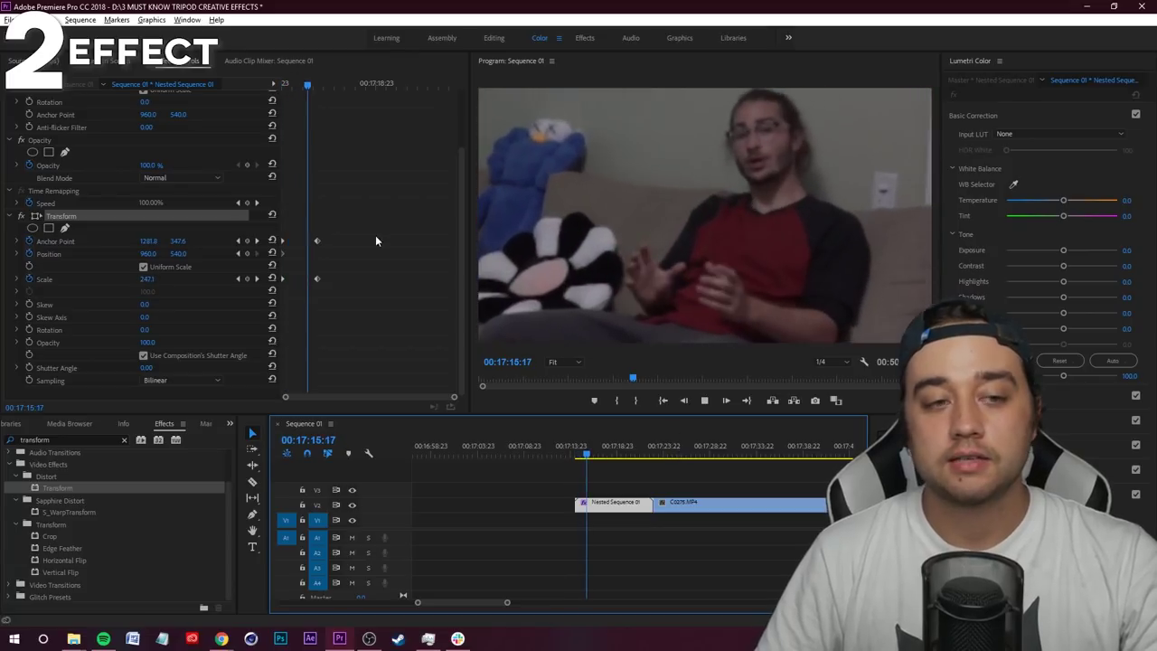
left_click_drag(316, 240, 304, 249)
mouse_move(304, 83)
left_mouse_down()
mouse_move(271, 102)
mouse_move(299, 83)
mouse_move(286, 91)
left_mouse_up()
key("space")
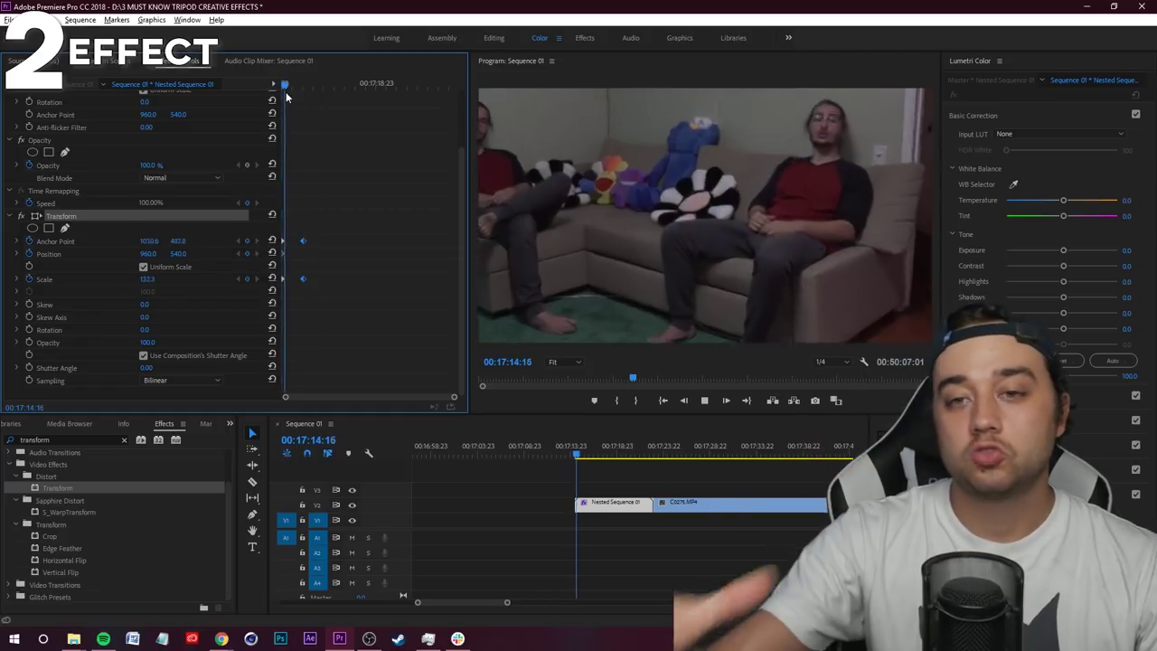
key("space")
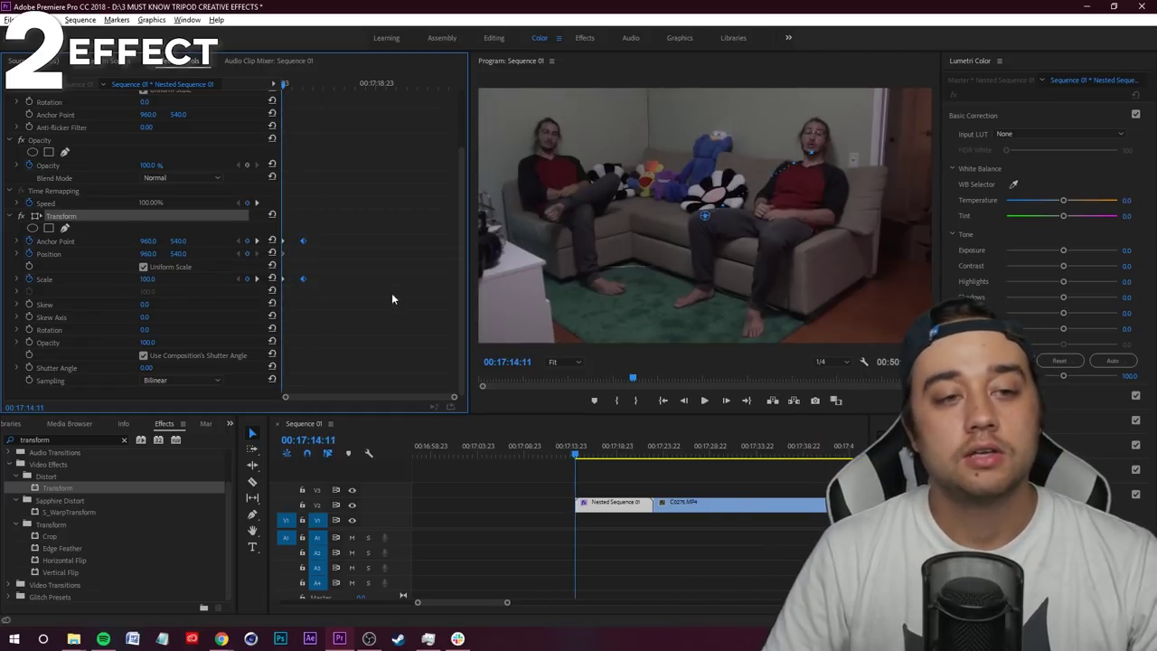
Set the ending Anchor Point and Scale keyframes to Continuous Bezier temporal interpolation and play back the zoom
right_click(304, 242)
mouse_move(397, 345)
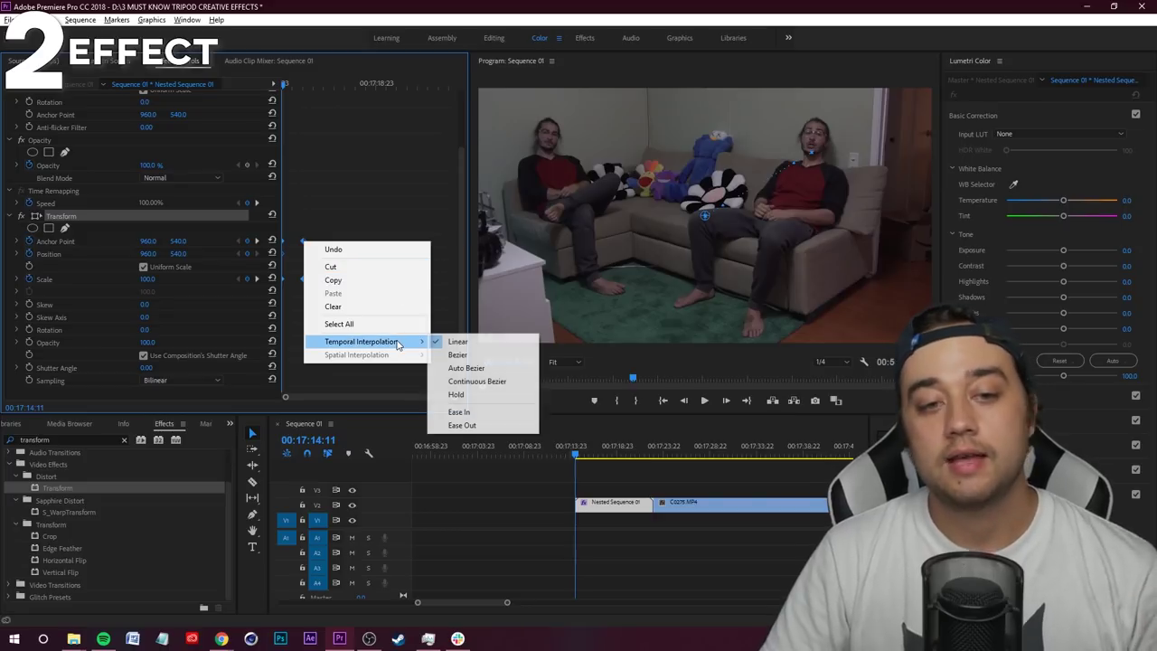
left_click(489, 380)
left_click(687, 476)
key("space")
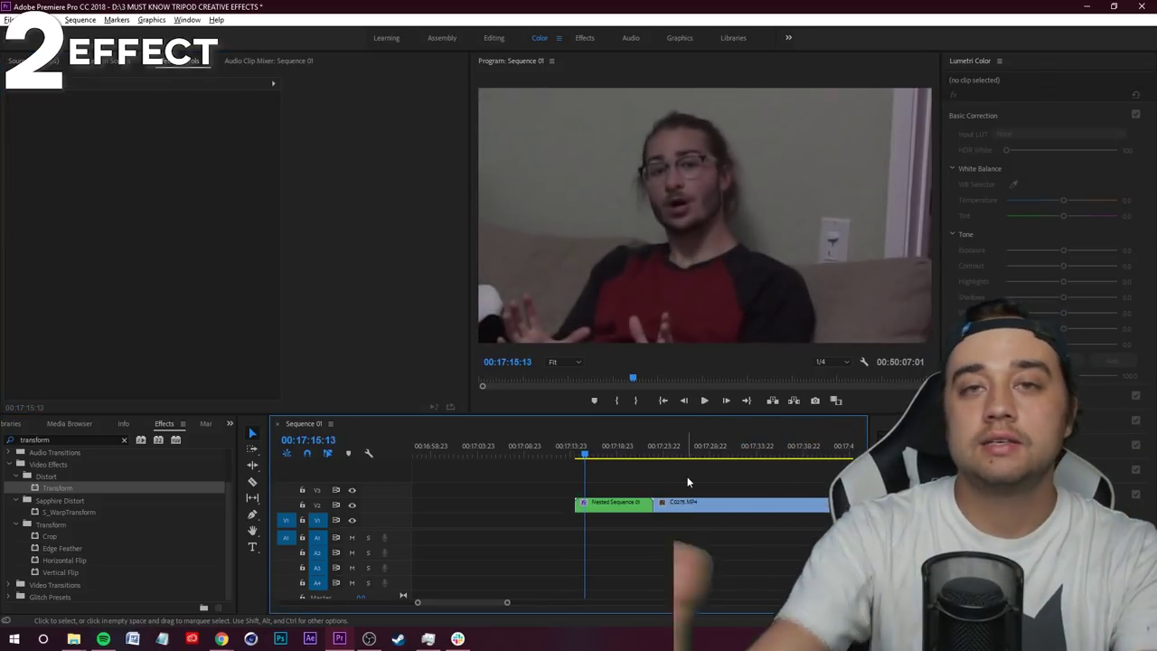
left_click_drag(584, 456, 573, 457)
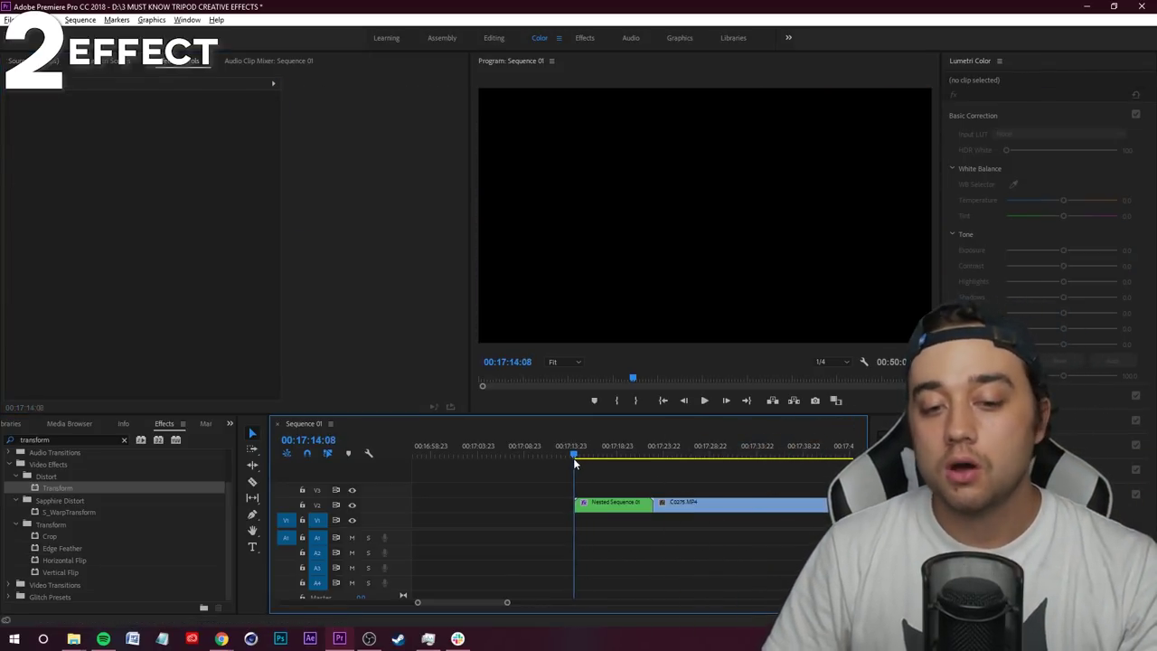
Set the Shutter Angle of the nested clip's Transform effect to 180
left_click(615, 506)
left_click(577, 457)
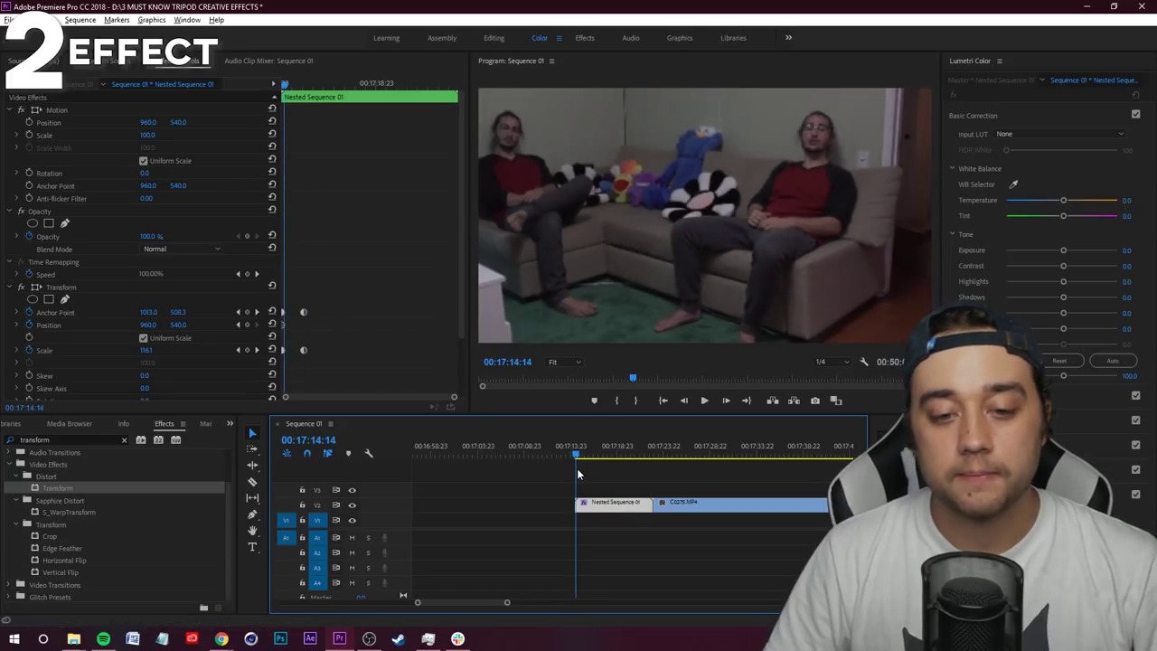
scroll(446, 287, "down", 2)
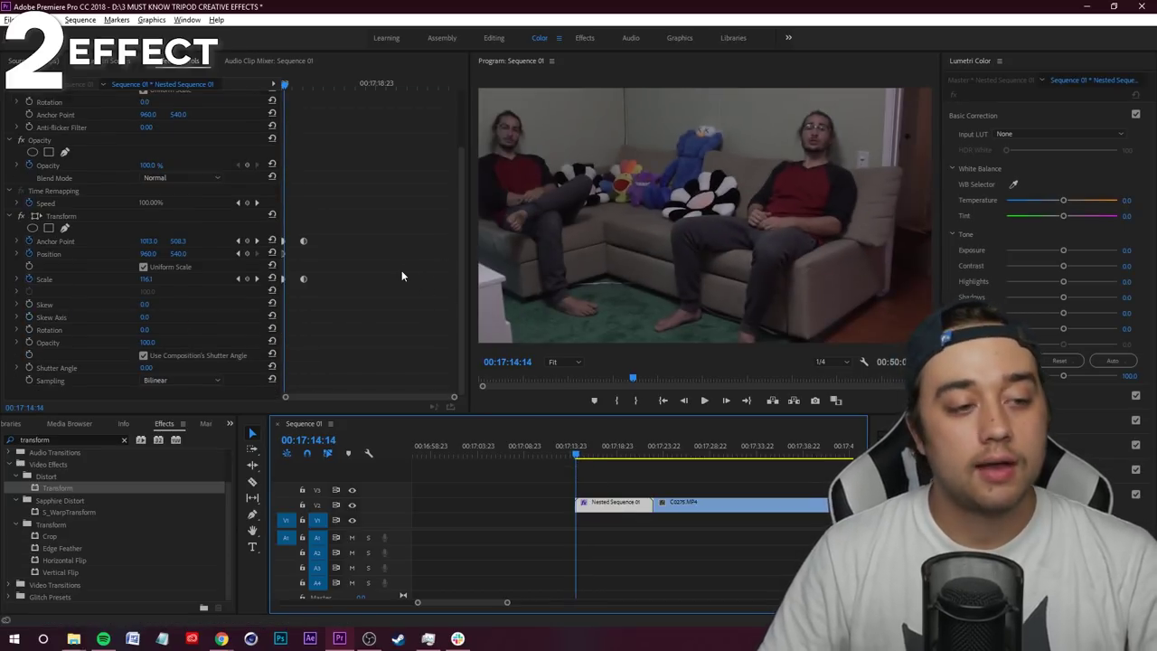
left_click(18, 368)
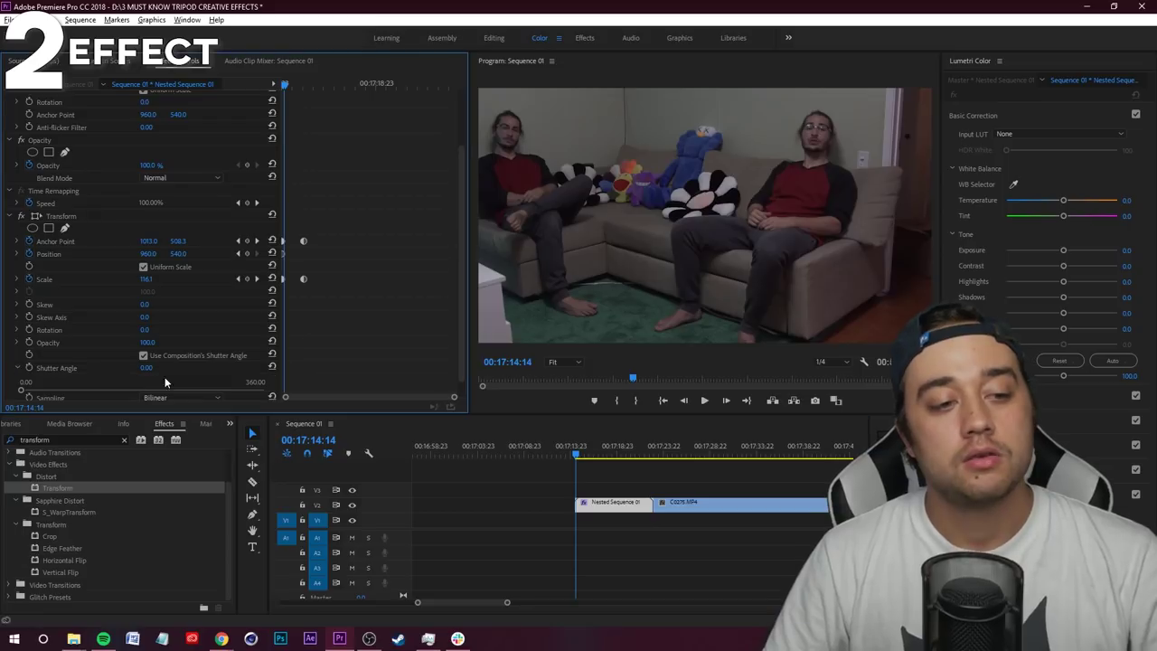
left_click_drag(22, 393, 168, 393)
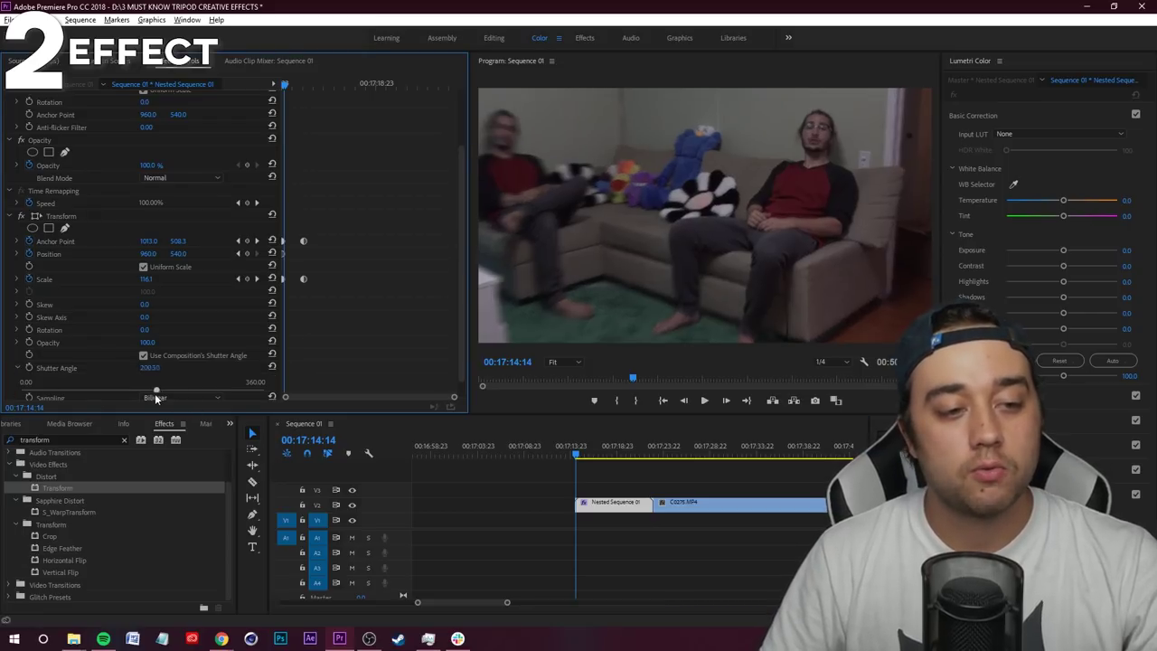
left_click(156, 366)
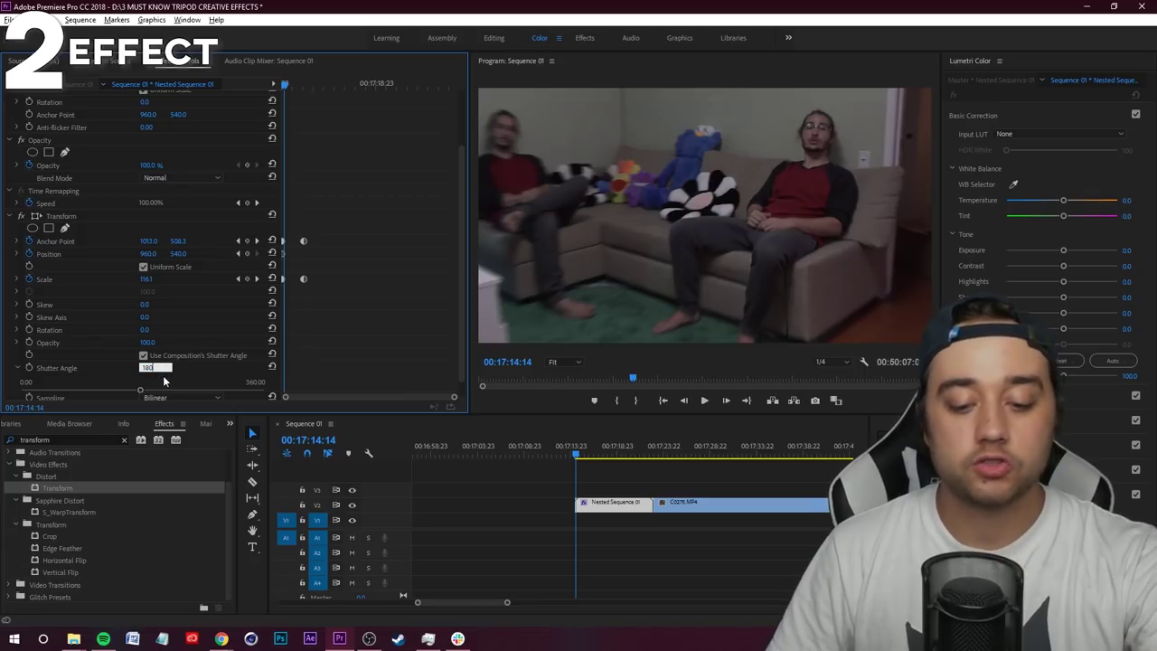
type("180")
key("Return")
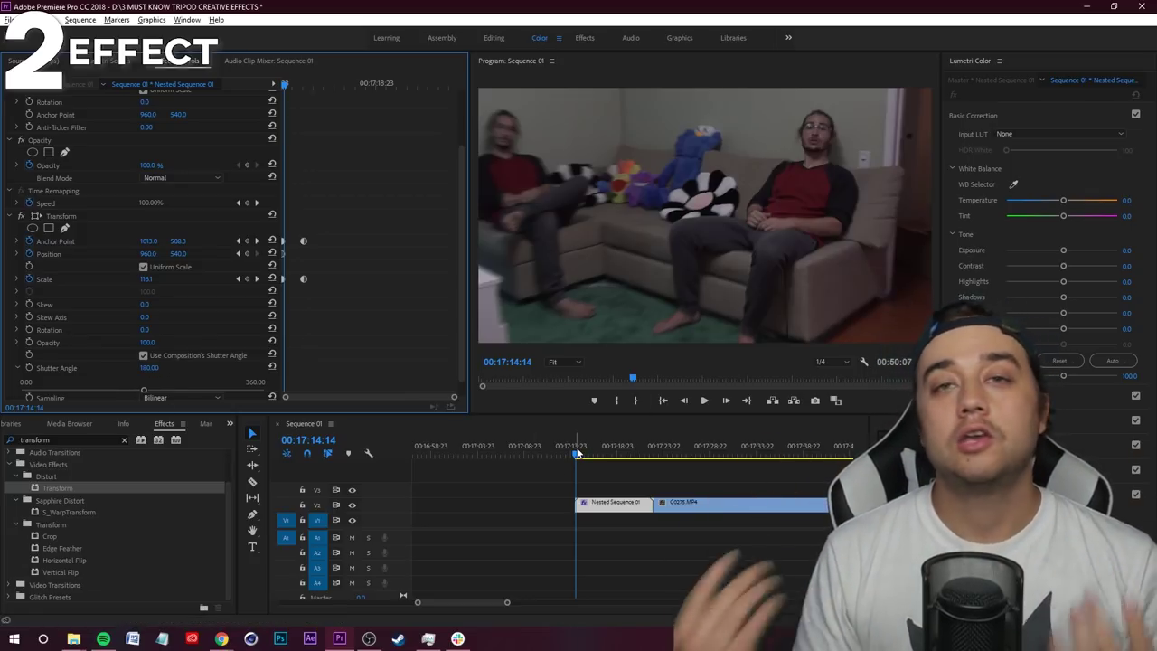
Play back the zoom to review its motion blur
key("space")
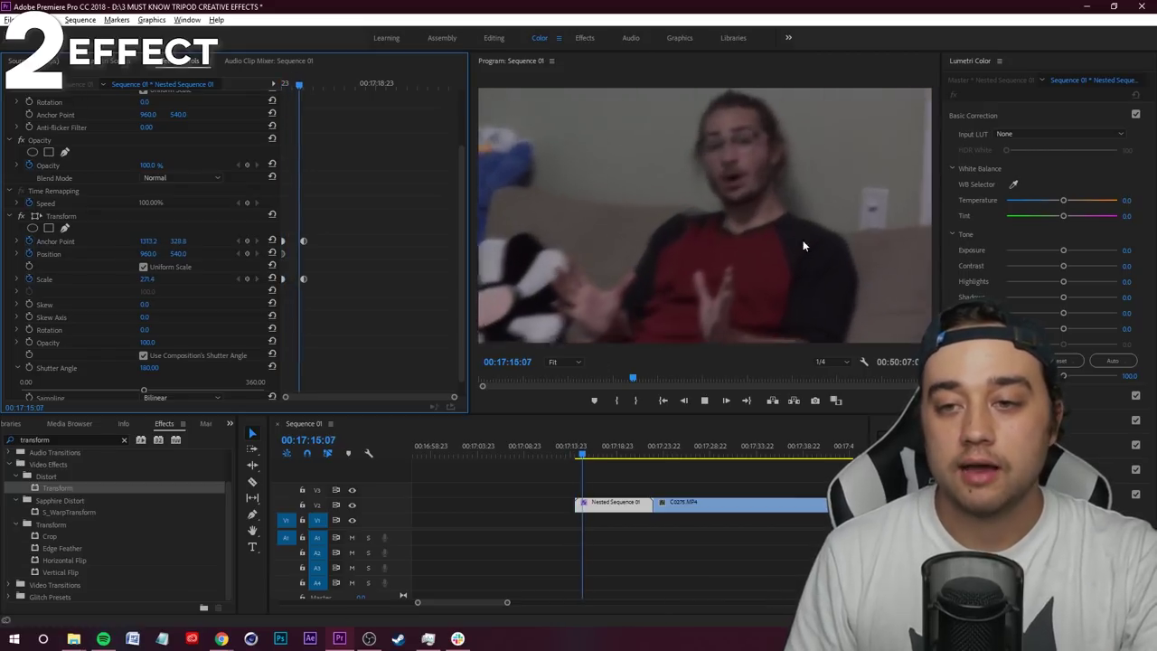
left_click(573, 459)
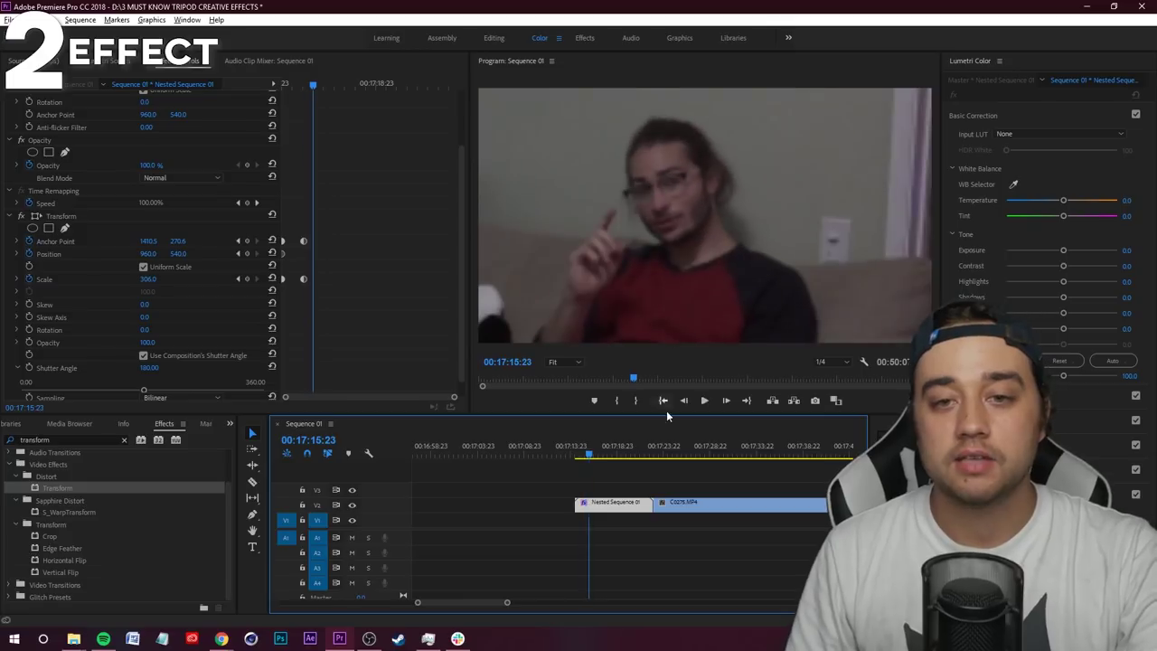
left_click(591, 449)
key("space")
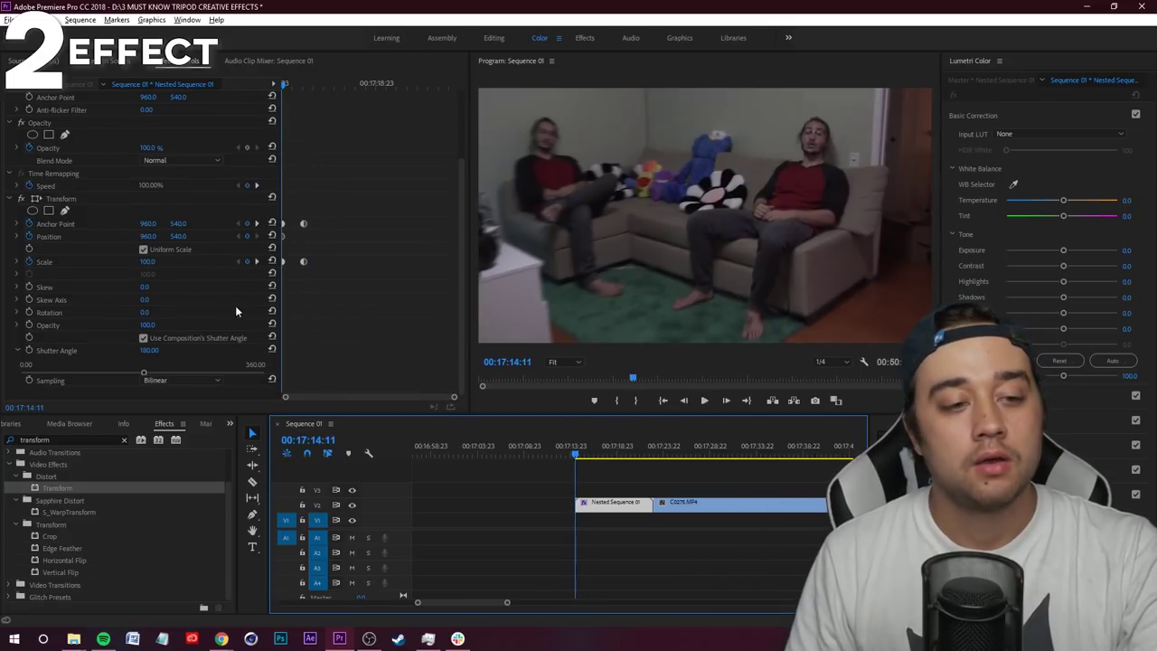
Try Shutter Angles of 360 and 0 on the nested clip, comparing the motion blur in the enlarged preview
scroll(305, 305, "down", 1)
left_click_drag(145, 371, 352, 394)
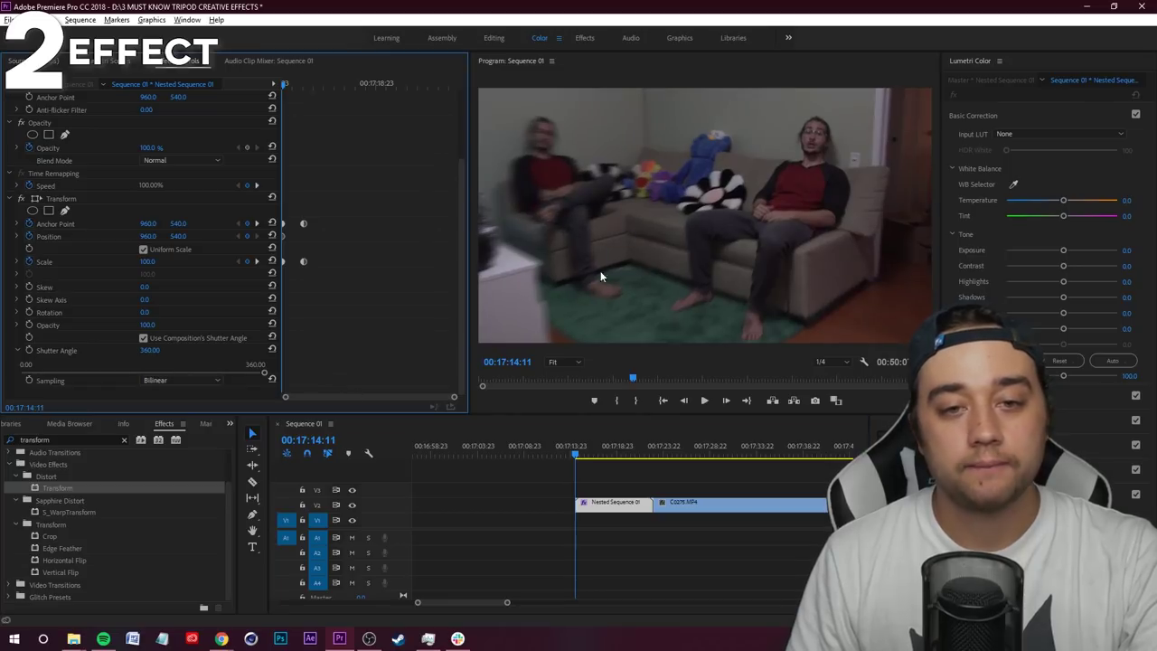
key("grave")
key("grave")
left_click_drag(257, 375, 3, 370)
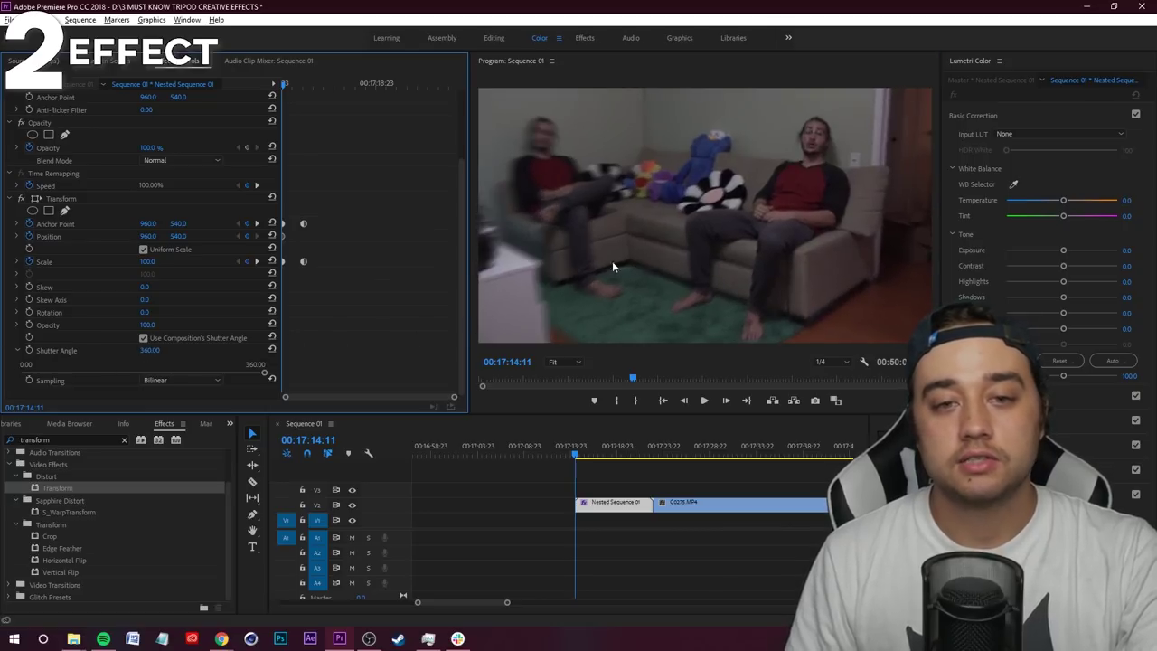
key("grave")
key("grave")
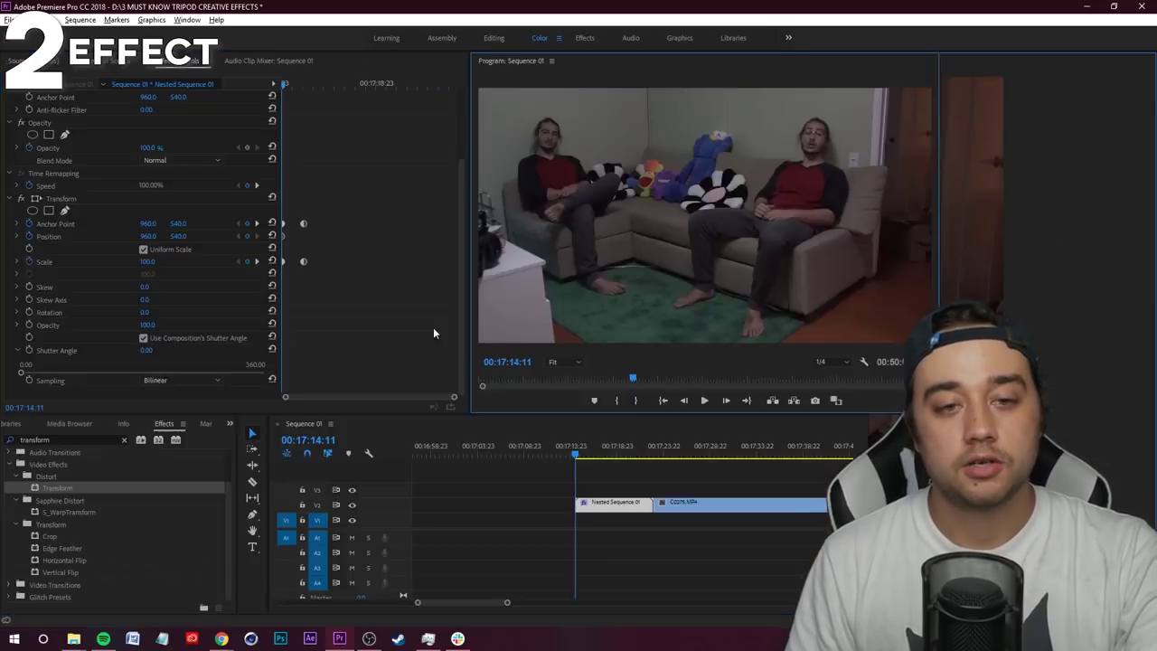
Clear the clip selection and play back the zoom onto the right-hand man from just before the nested clip
left_click(669, 462)
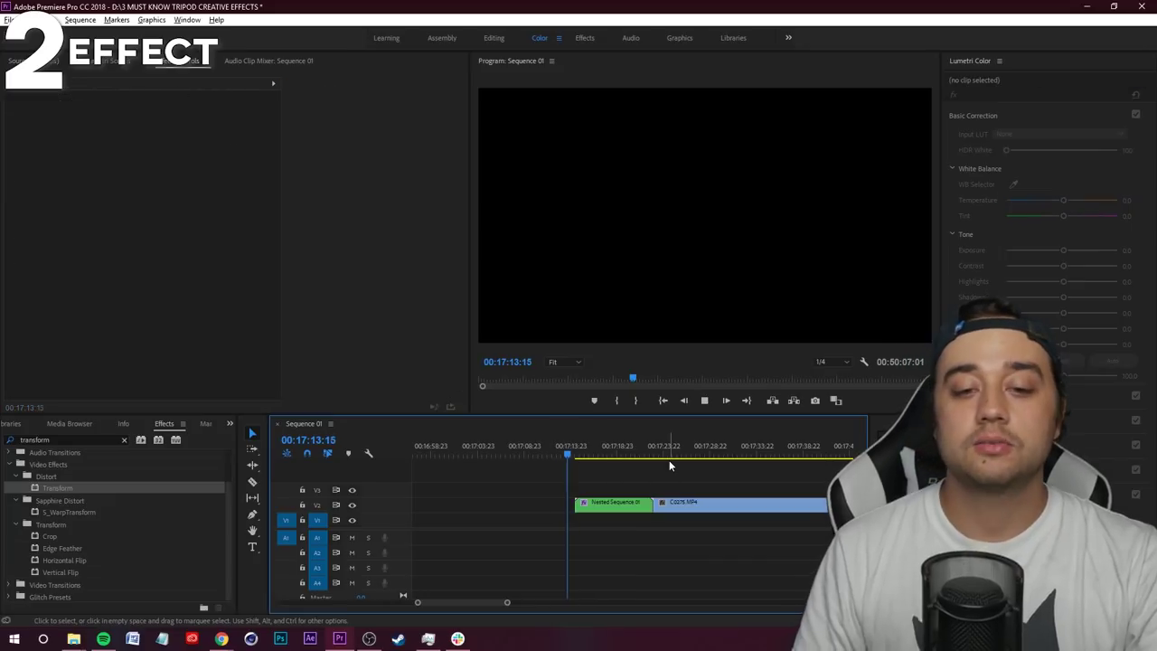
key("space")
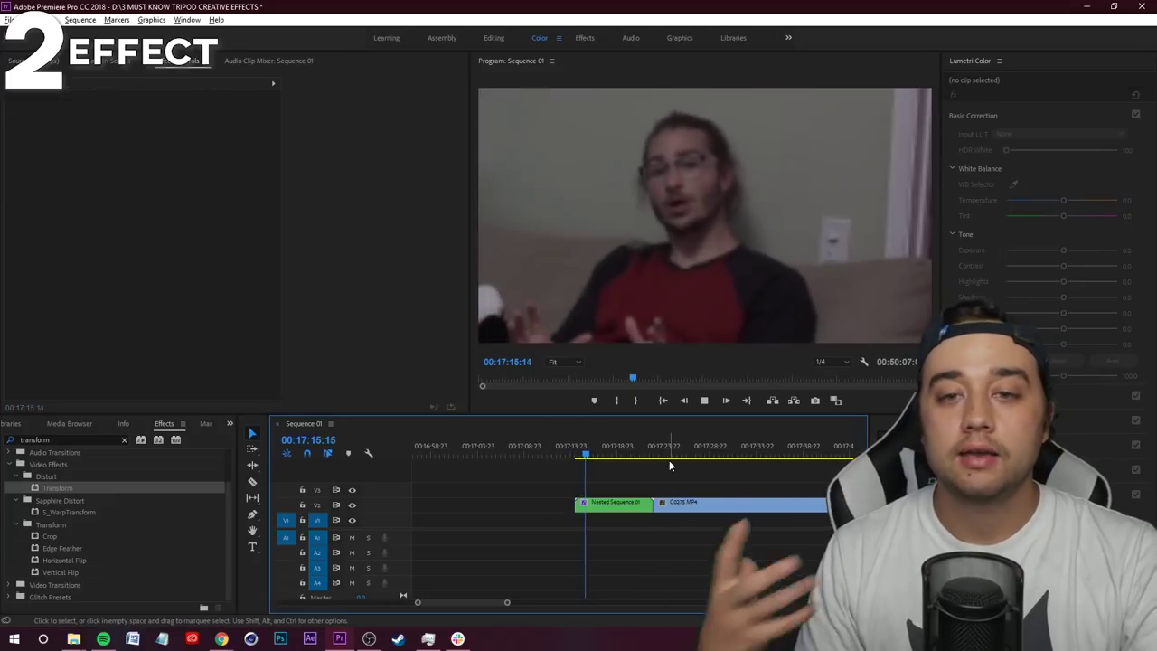
key("space")
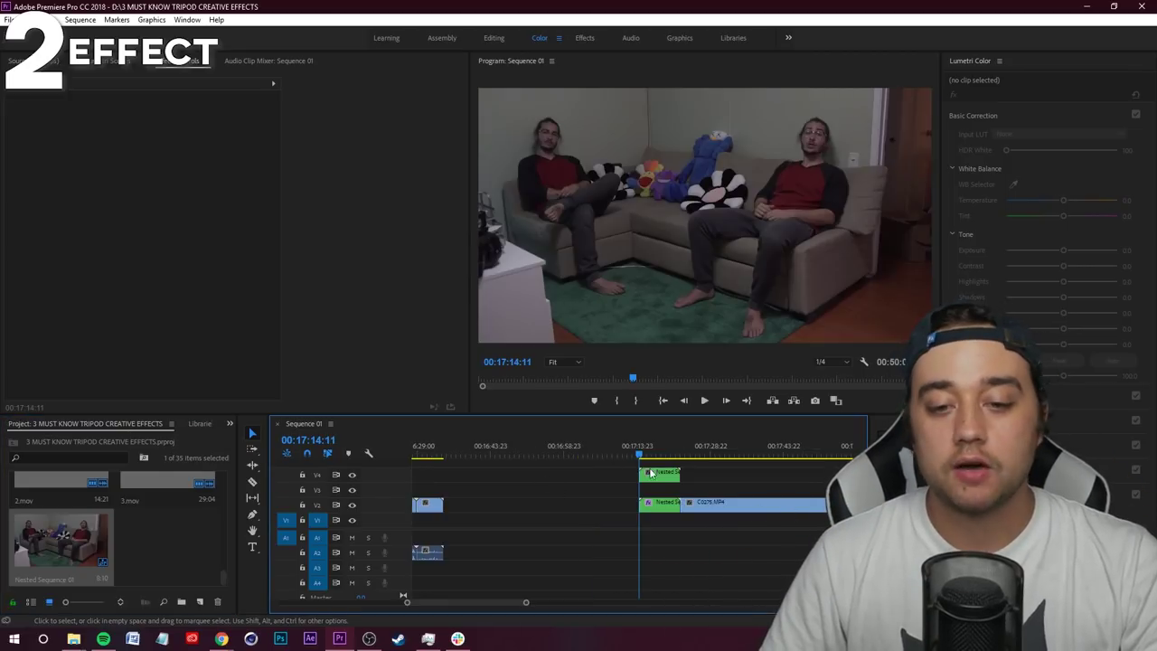
Copy the two stacked takes from inside Nested Sequence 01 and paste them into empty space in Sequence 01 at 00:16:47:20
double_click(665, 476)
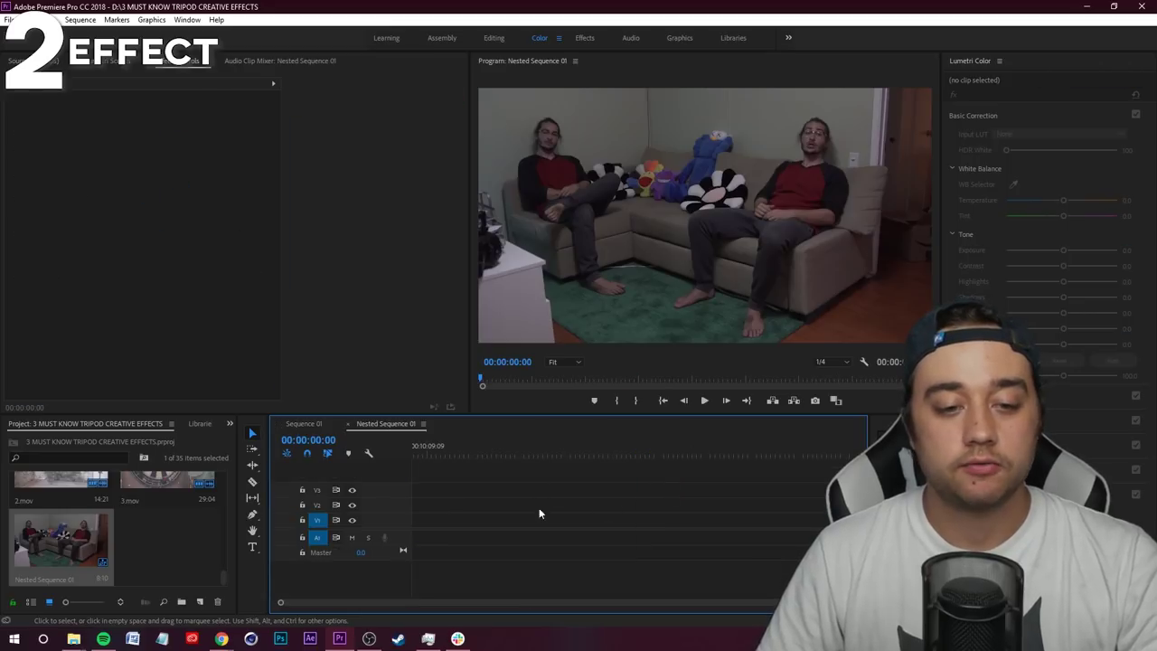
left_click_drag(598, 602, 603, 602)
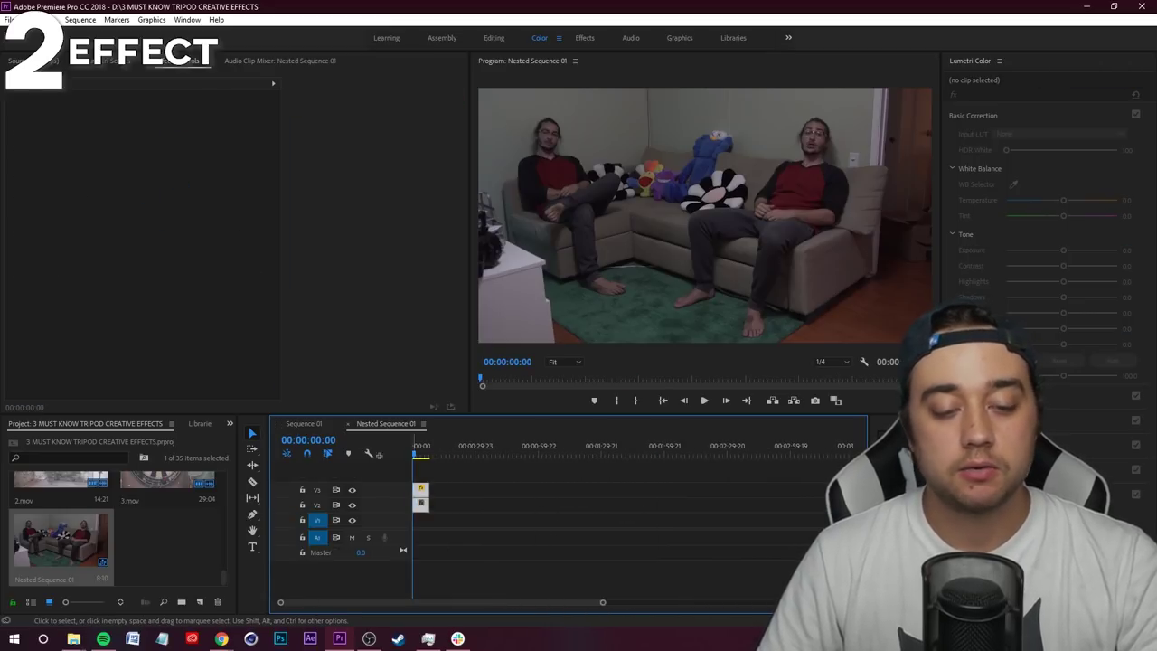
left_click(303, 423)
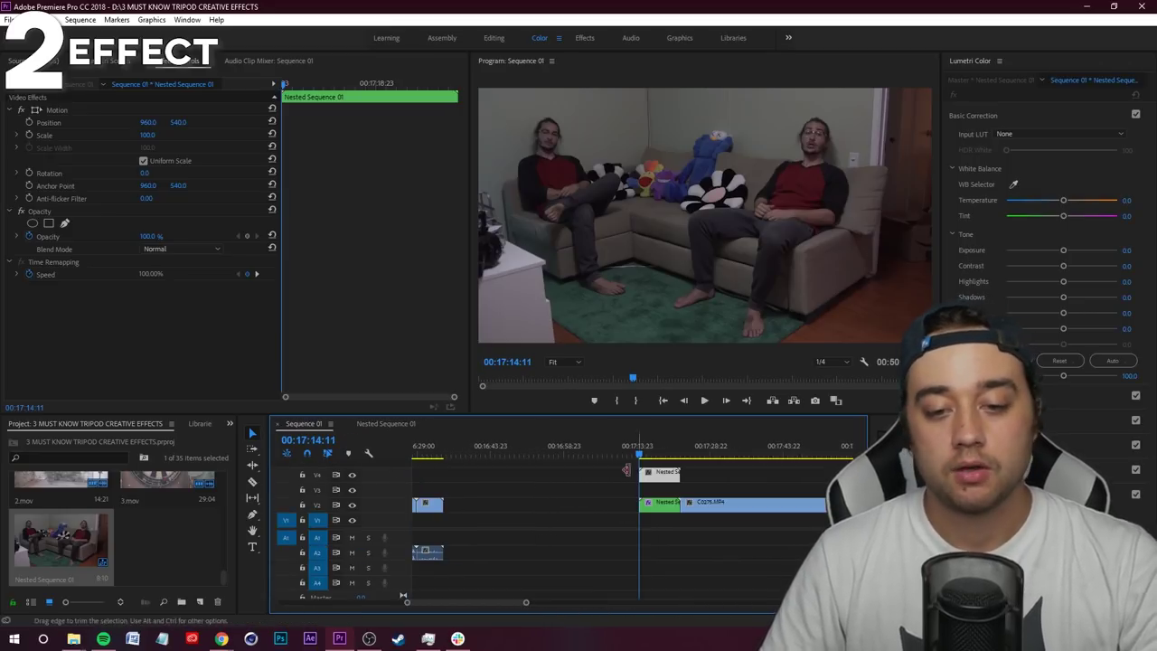
left_click(658, 486)
key("ctrl+v")
left_click(529, 459)
left_click_drag(528, 459, 511, 474)
left_click(485, 485)
Hide and show tracks V2 and V1 in turn to examine the unmasked lower take and the masked upper take separately
left_click(352, 506)
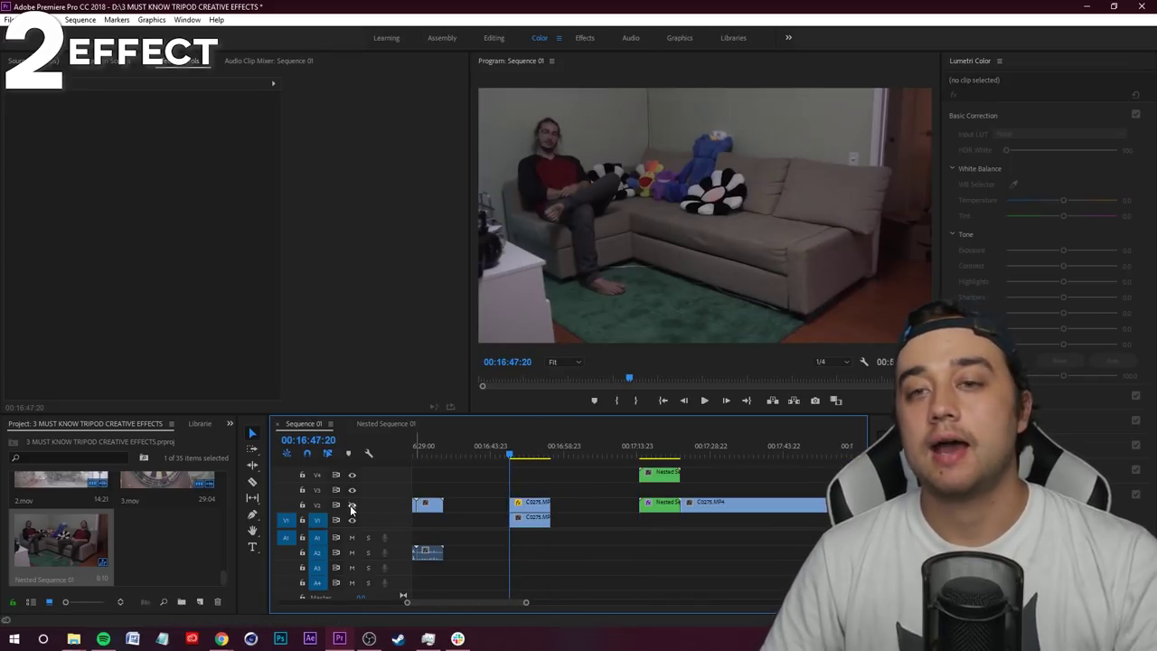
left_click(533, 516)
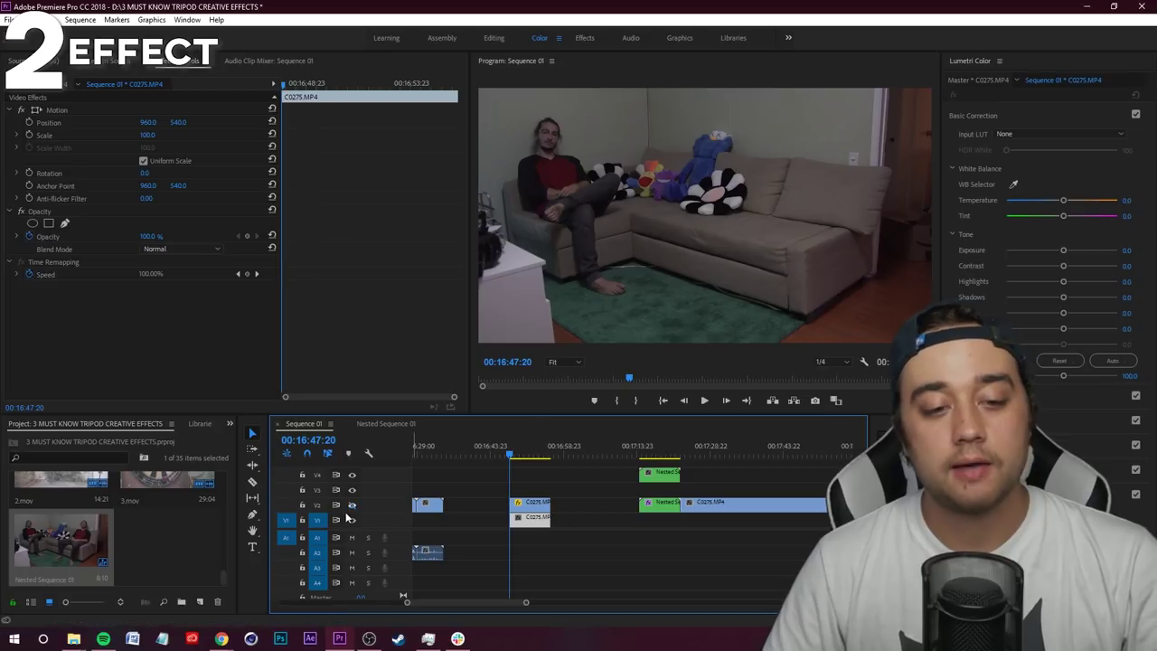
left_click(351, 504)
left_click(352, 520)
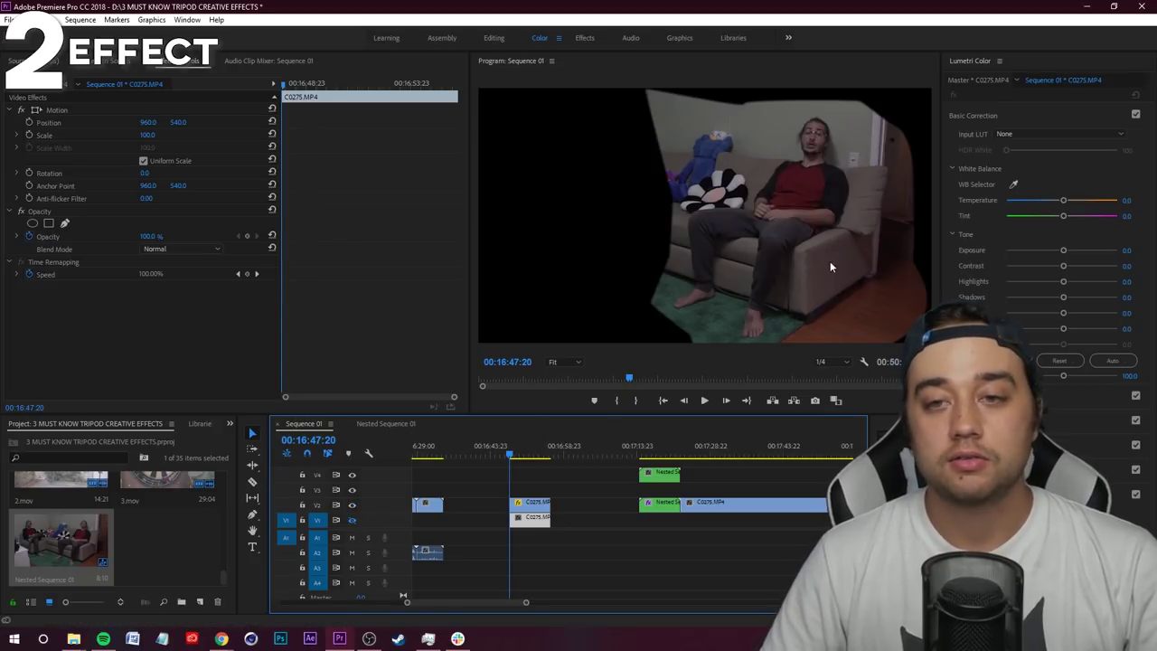
left_click(352, 520)
Remove the Motion, Opacity and Time Remapping attributes from the upper pasted C0275.MP4 clip to clear its mask
left_click(541, 503)
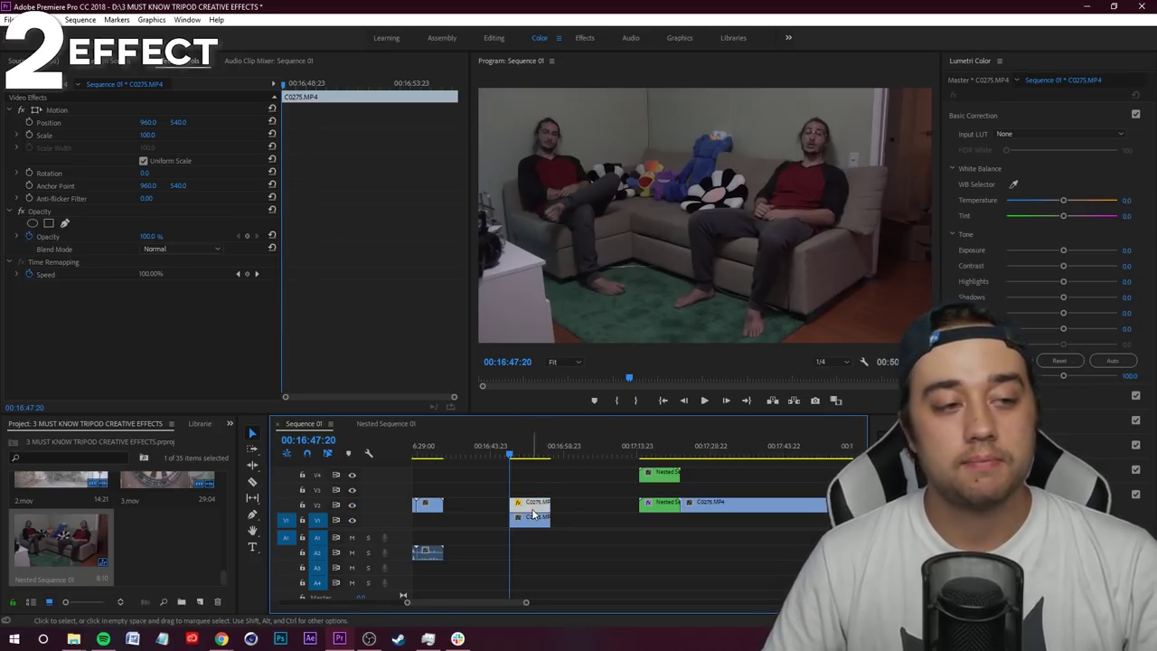
right_click(547, 506)
left_click(653, 106)
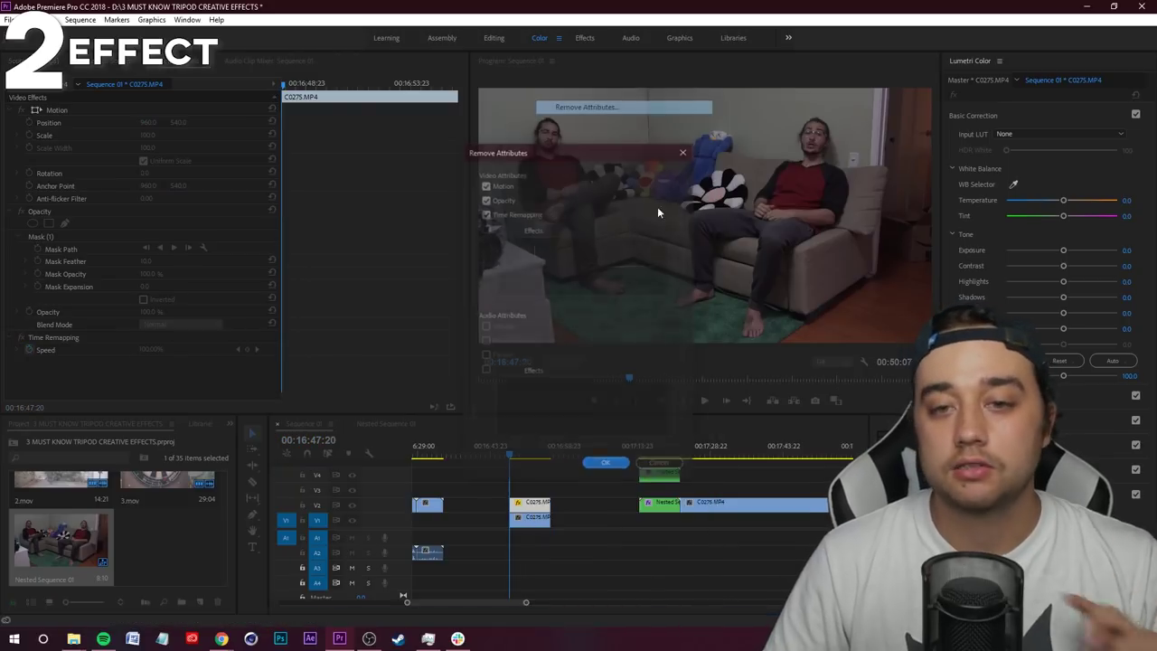
left_click(611, 465)
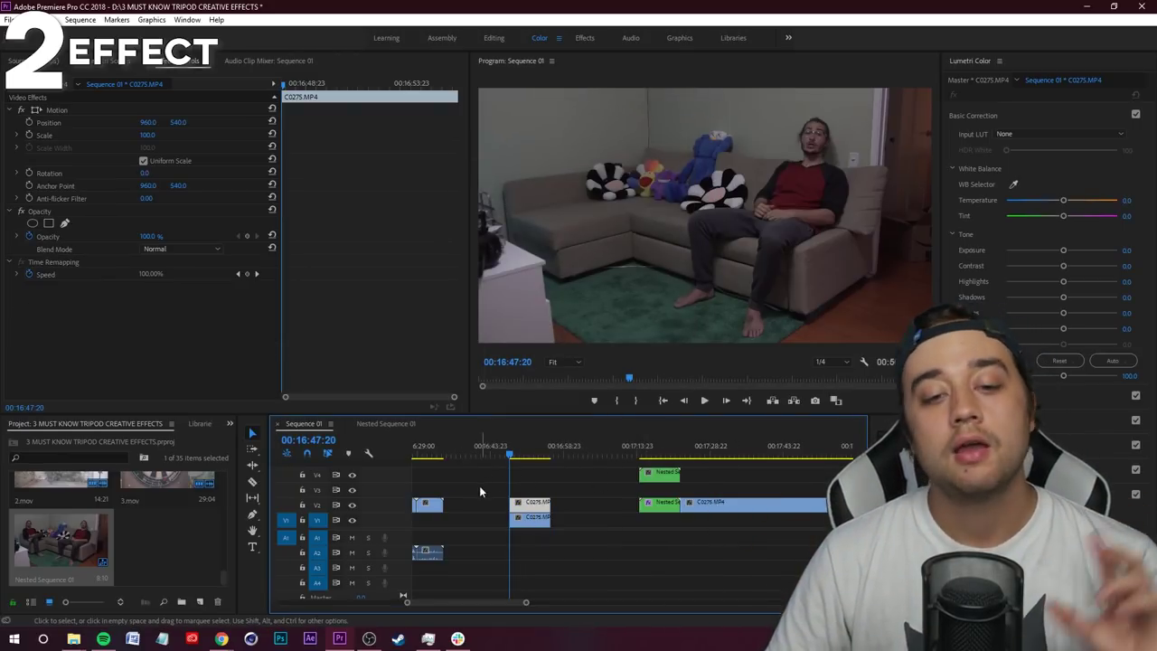
Replace the two stacked C0275.MP4 clips at 00:16:47:20 with a linked After Effects composition and switch to After Effects
left_click_drag(482, 491, 602, 581)
right_click(534, 512)
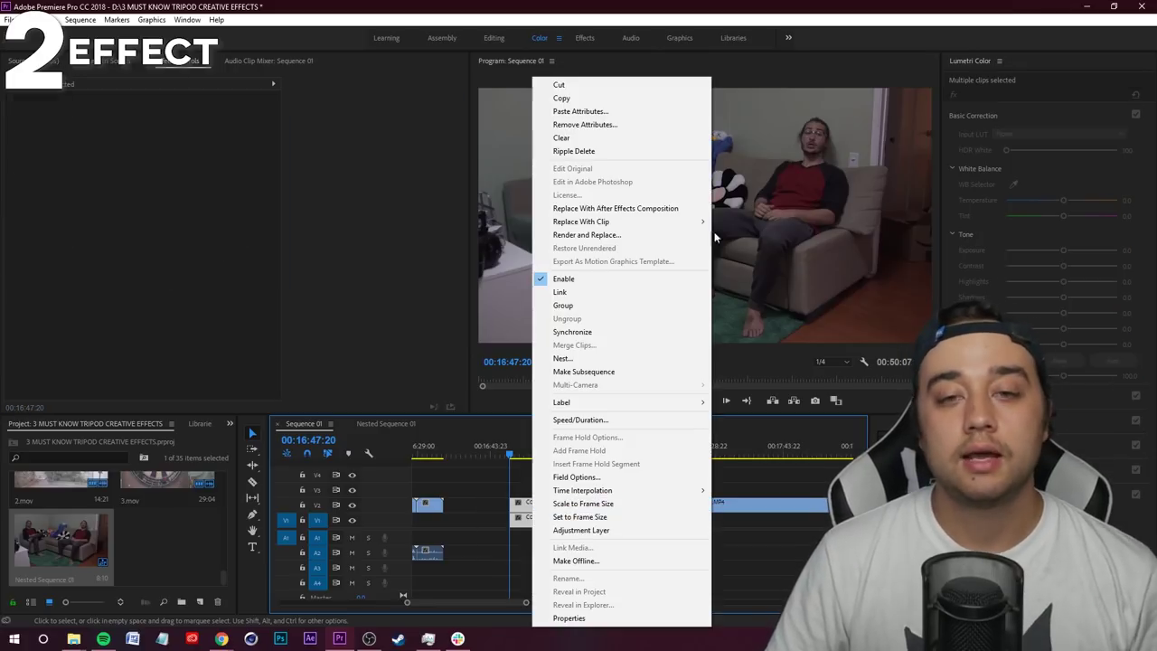
left_click(679, 209)
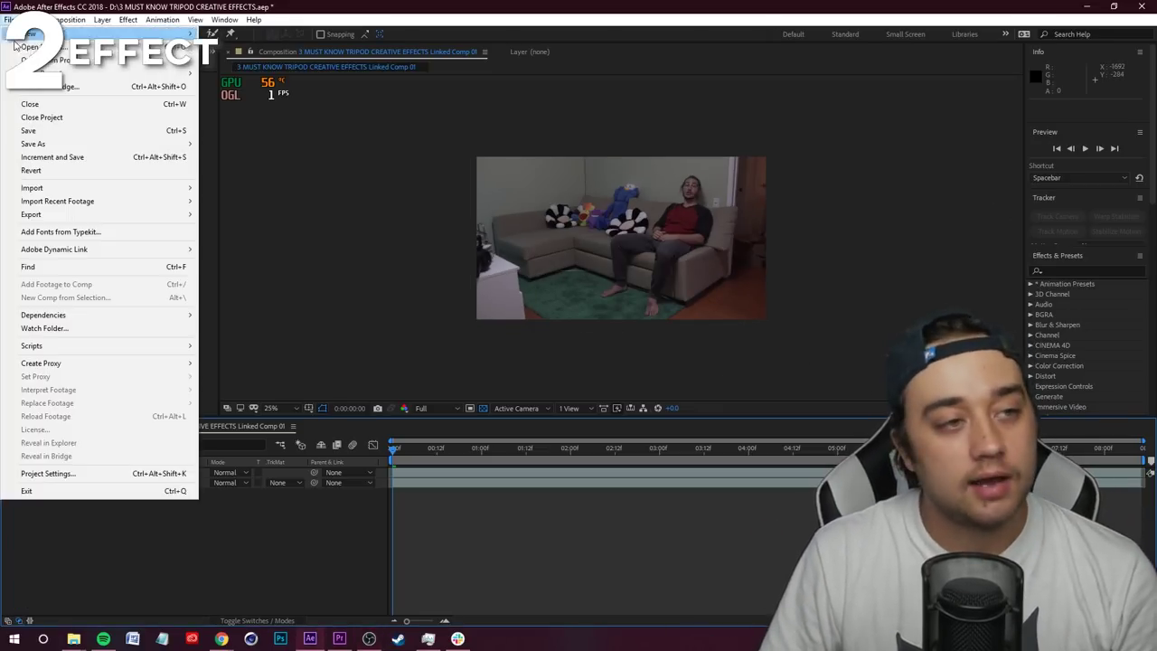
left_click(163, 486)
left_click(261, 518)
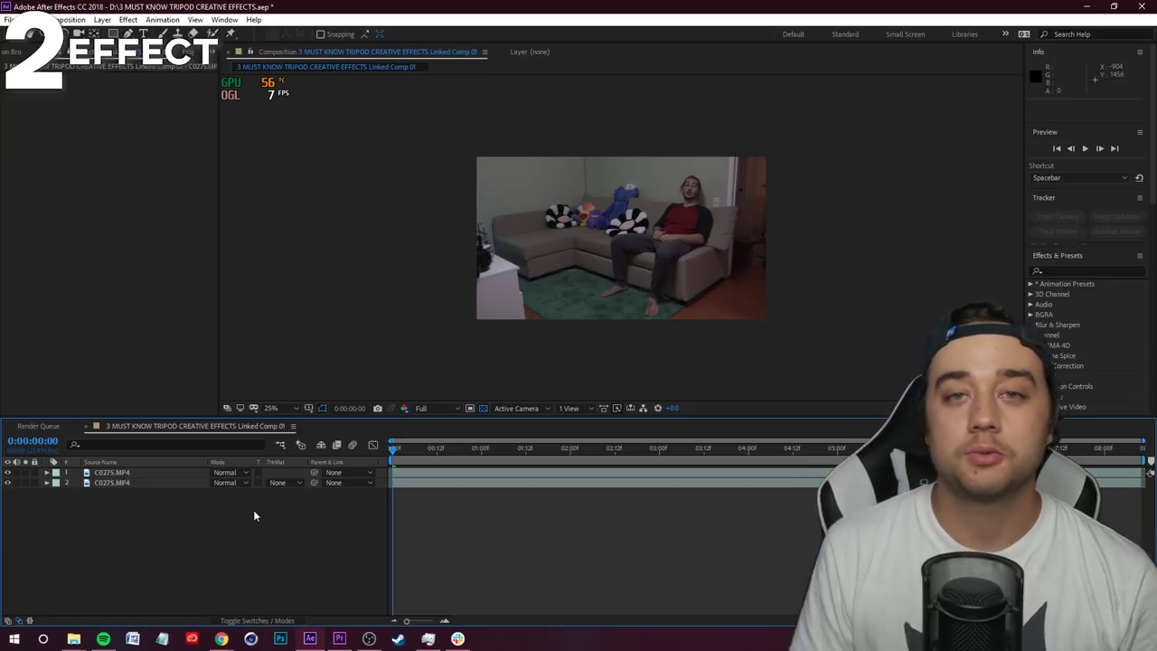
Hide and show the upper C0275.MP4 layer repeatedly to compare the two takes
key("ctrl+Down")
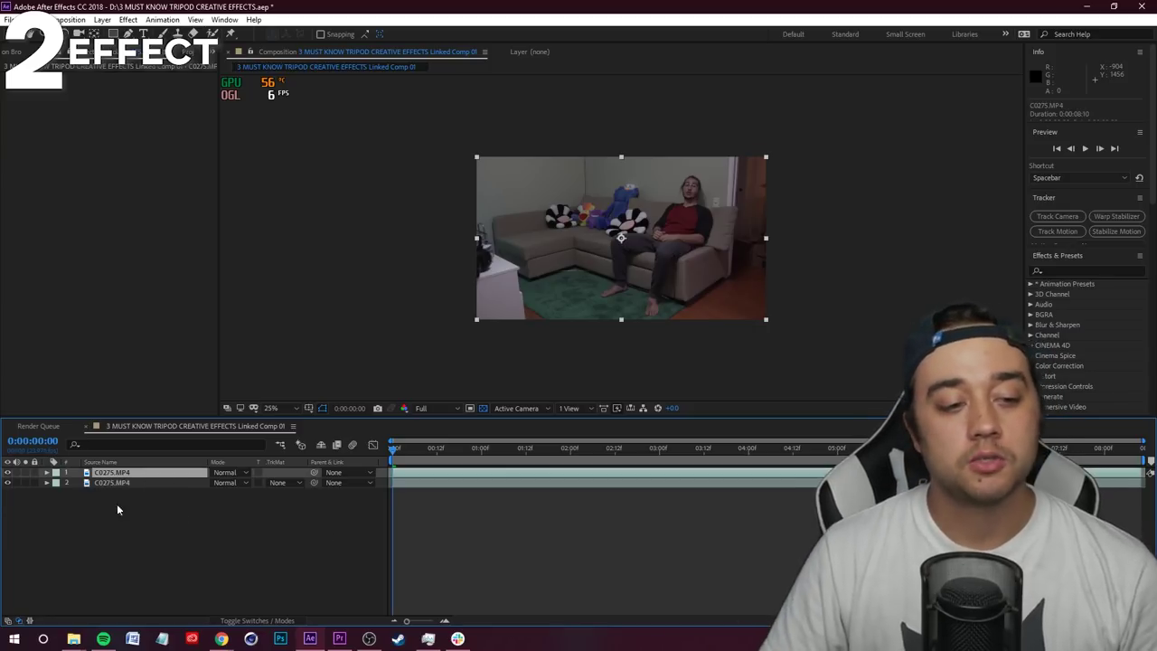
left_click(6, 473)
left_click(7, 473)
left_click(6, 474)
left_click(7, 474)
left_click(6, 474)
left_click(6, 473)
left_click(6, 474)
left_click(6, 474)
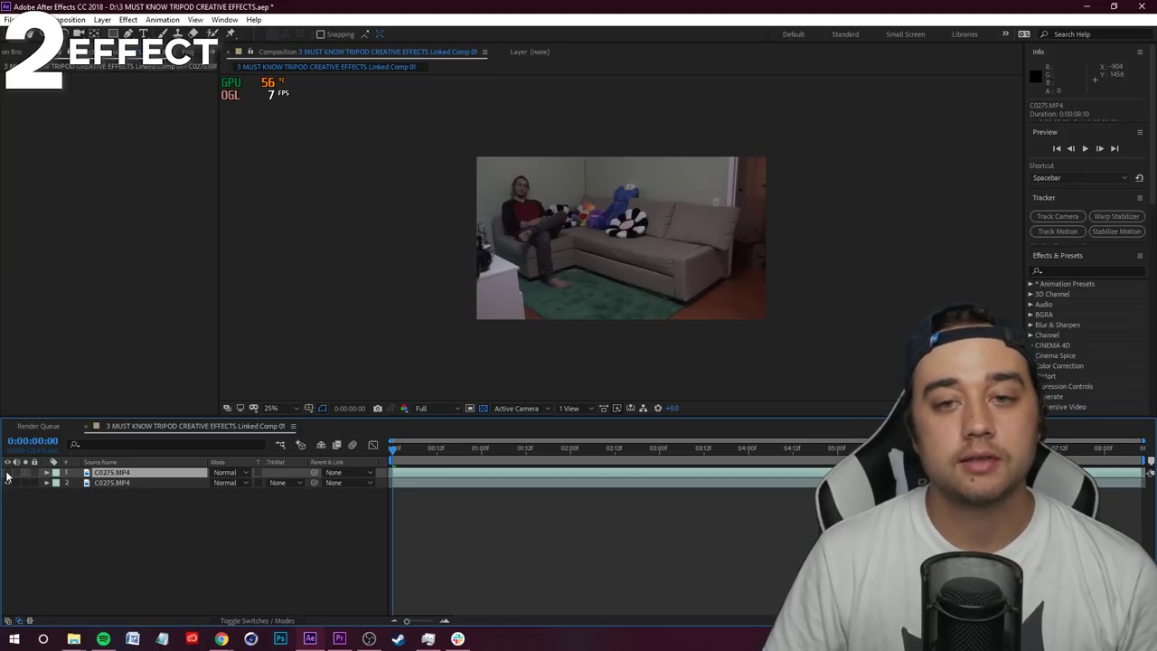
left_click(6, 473)
left_click(8, 473)
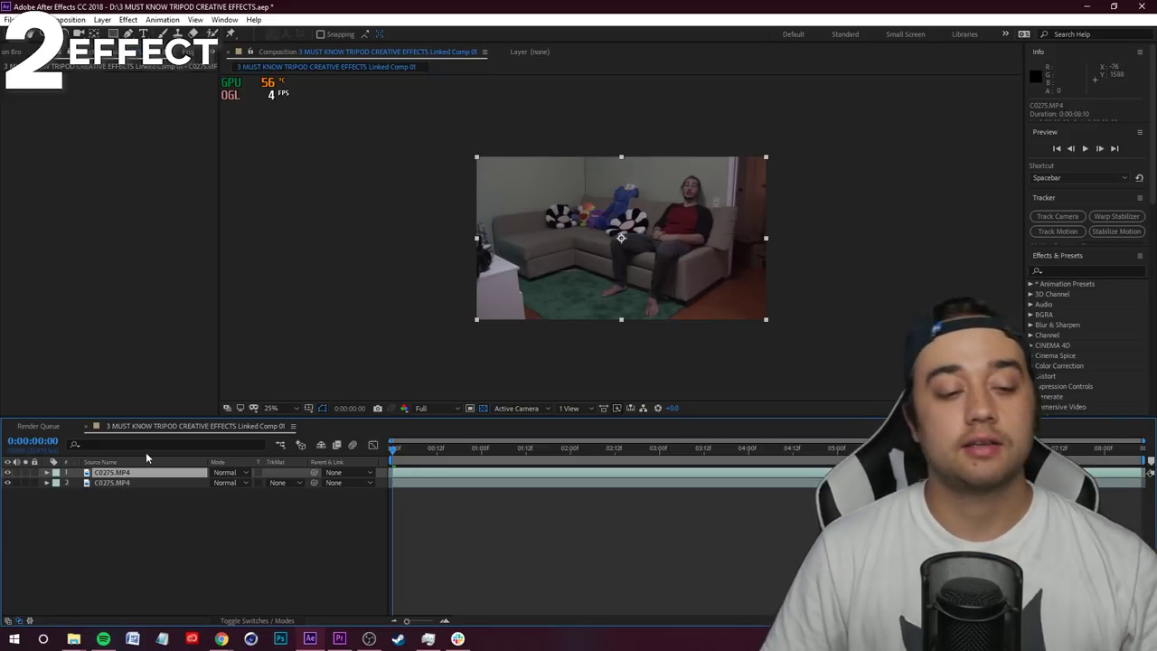
Draw a closed Pen tool mask around the right-hand man on the upper C0275.MP4 layer, extending past the frame edges above and below
left_click(127, 34)
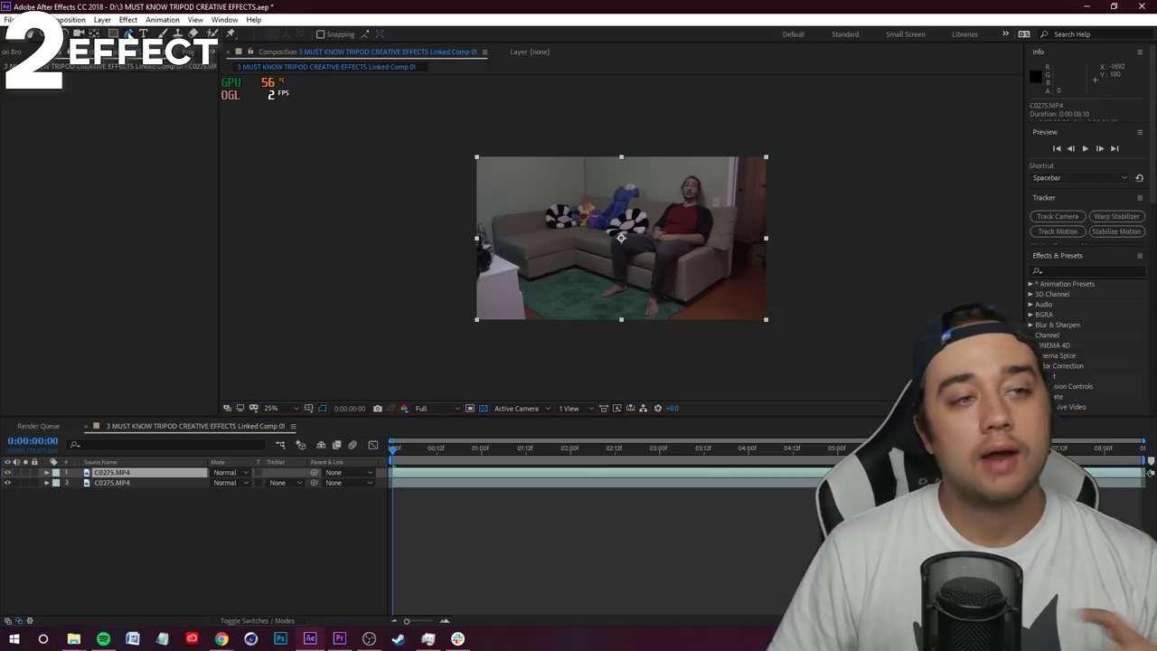
left_click(601, 156)
left_click(603, 242)
left_click(576, 279)
left_click(576, 322)
left_click(650, 360)
left_click(723, 327)
left_click(740, 276)
left_click(745, 235)
left_click(748, 191)
left_click(668, 148)
left_click(601, 156)
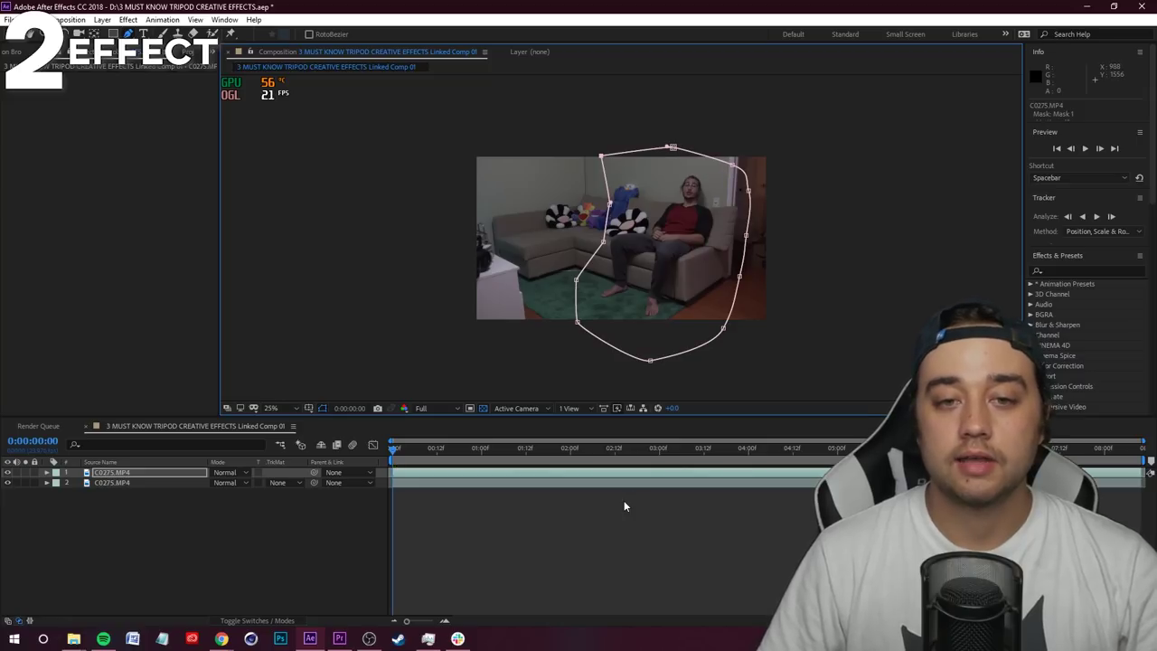
Clear the layer selection and play back the masked clone composite
left_click(342, 574)
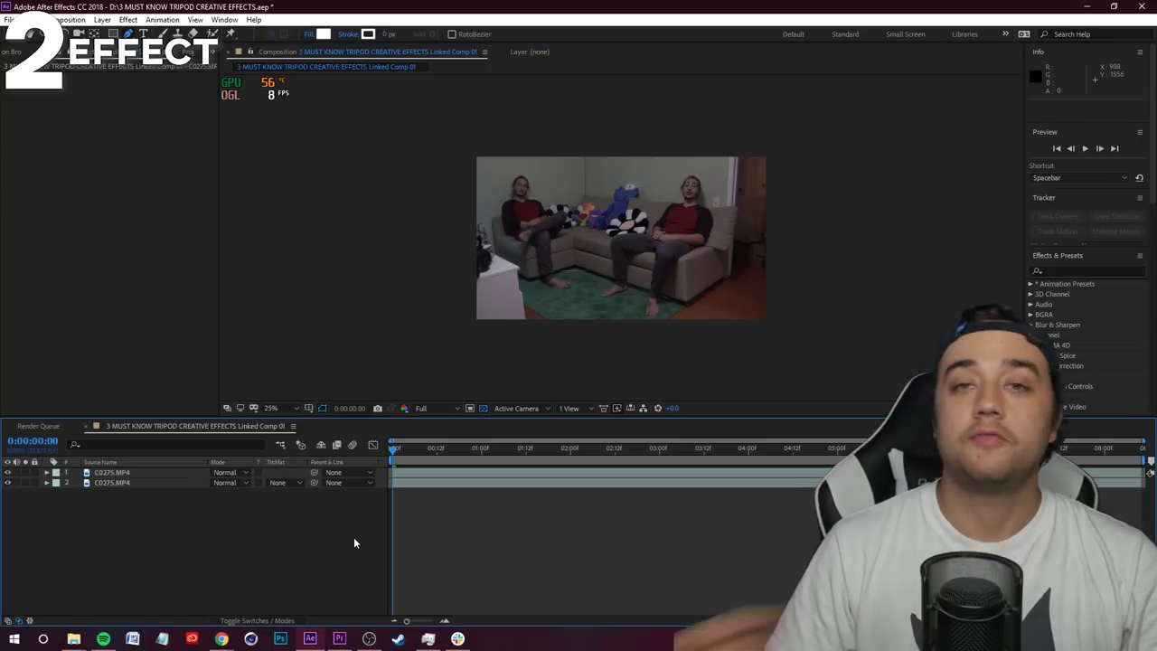
key("space")
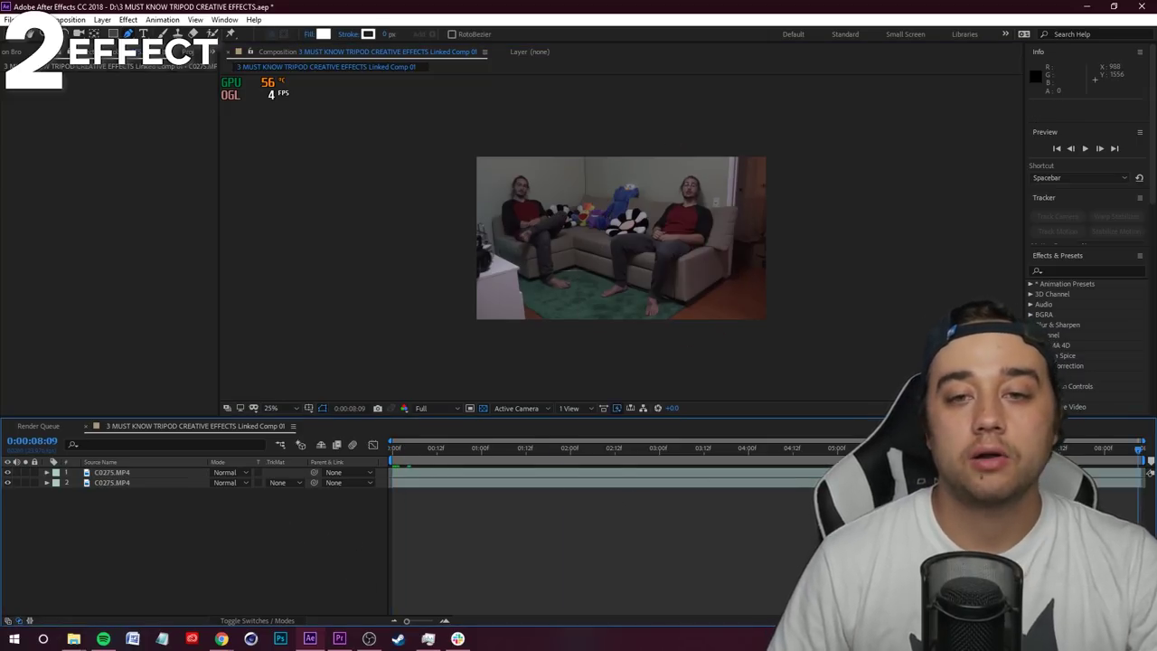
key("space")
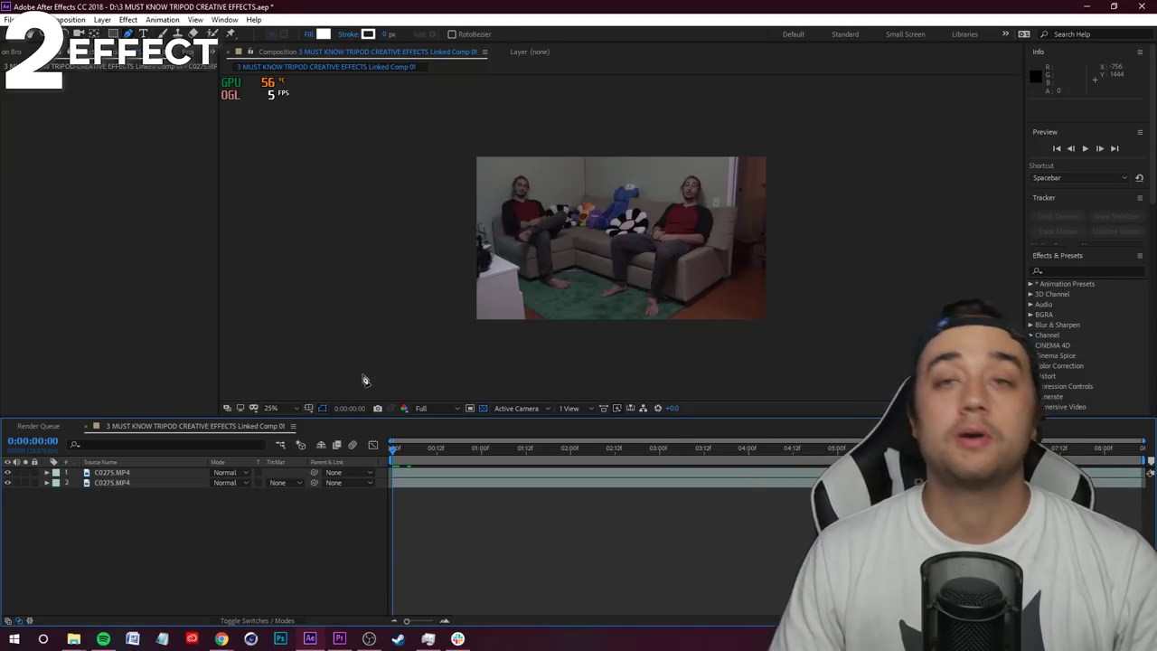
Pre-compose both C0275.MP4 layers into a new composition named clones, moving all attributes into it, and scrub through the result
left_click(146, 484)
left_click(130, 473)
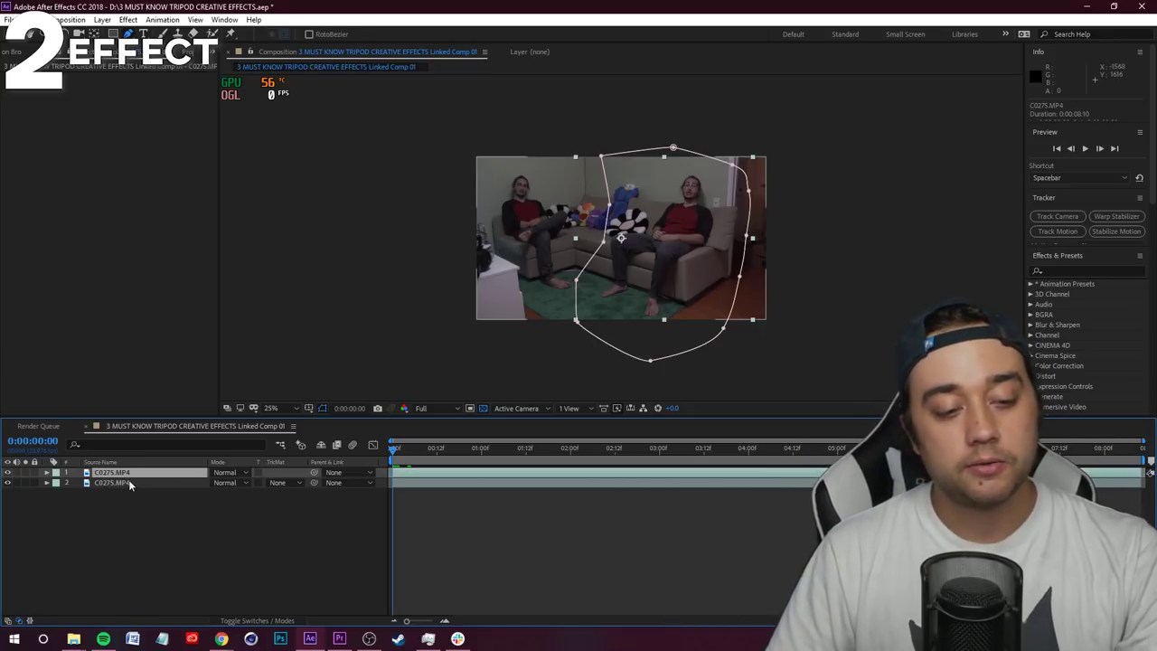
left_click(129, 482, "shift")
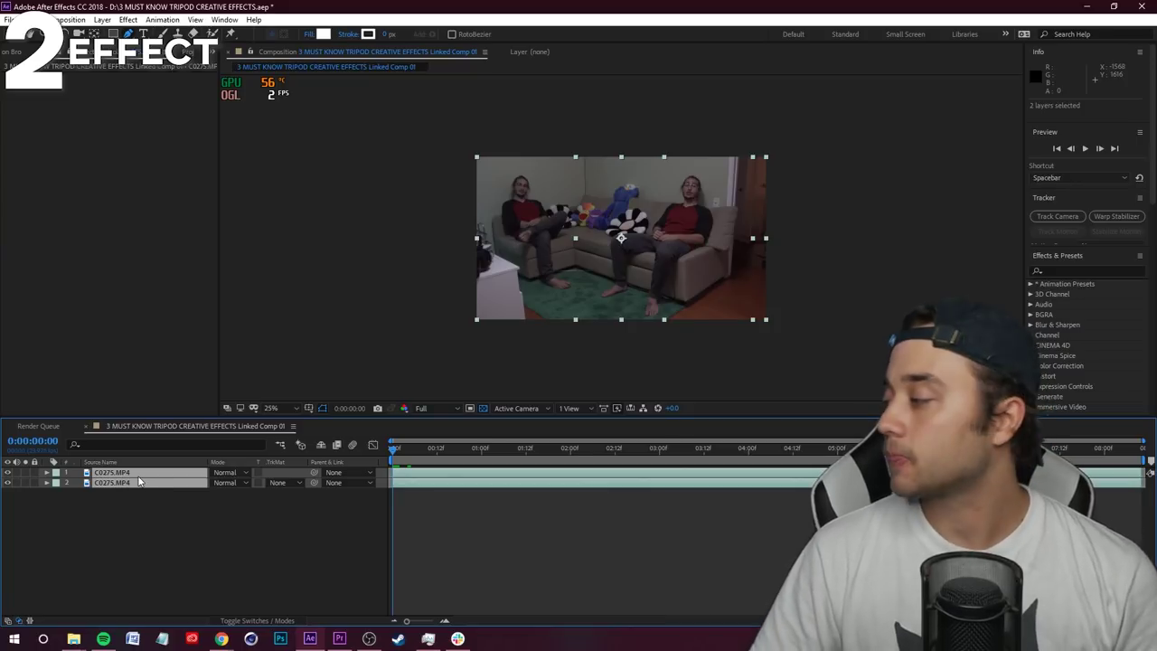
right_click(138, 487)
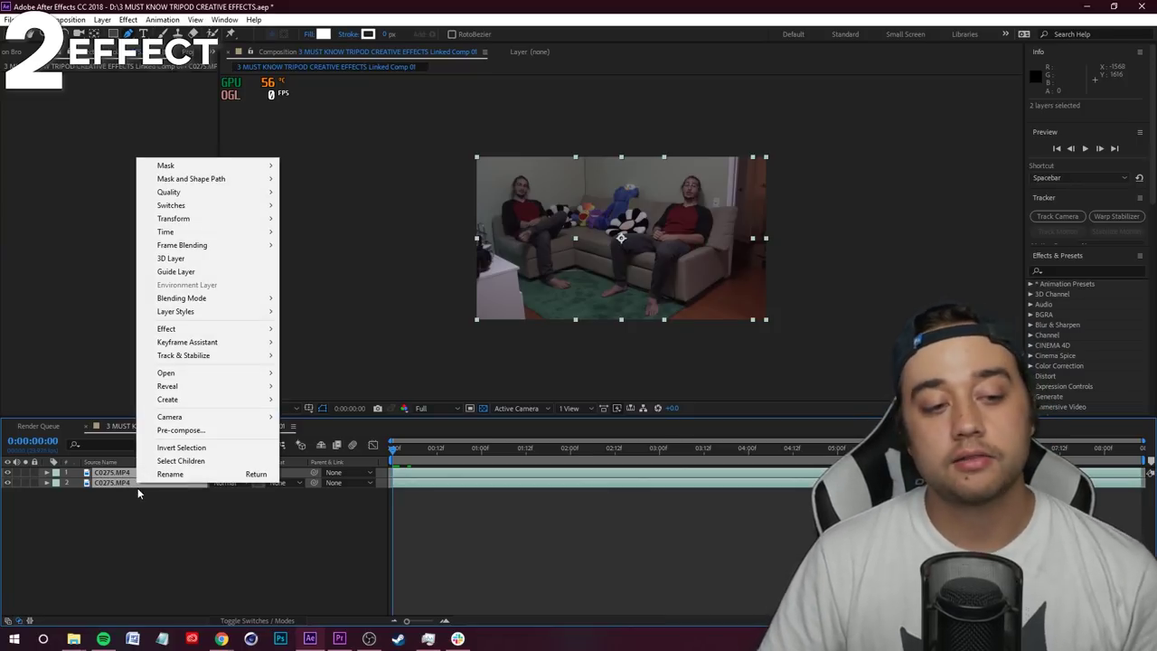
left_click(180, 430)
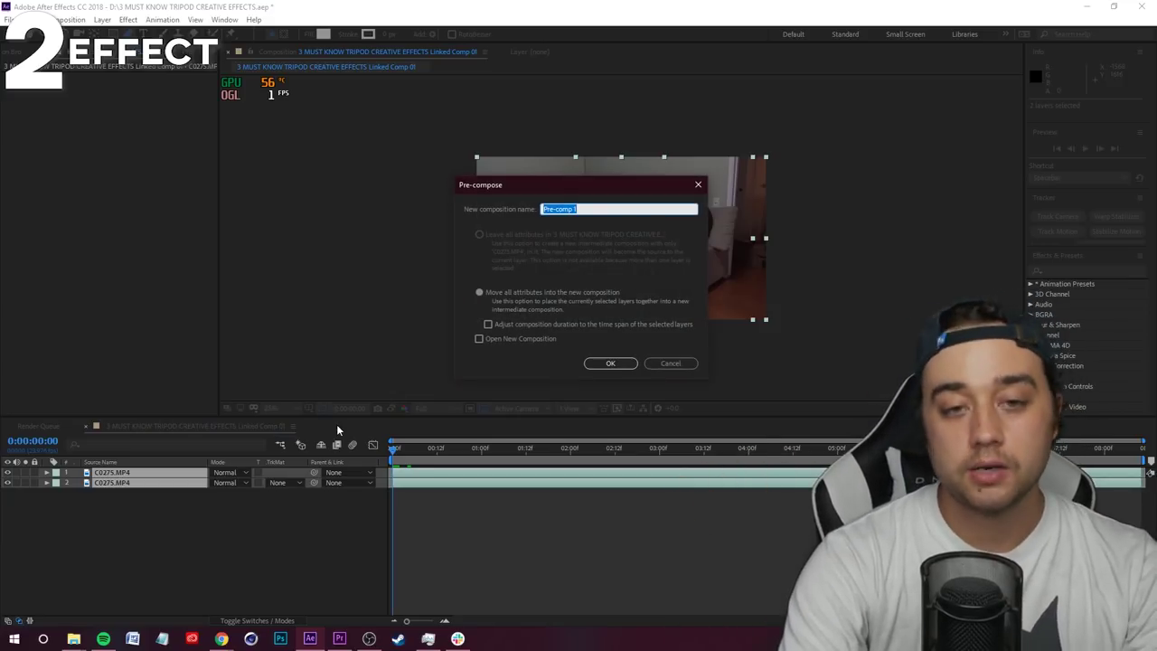
type("clones")
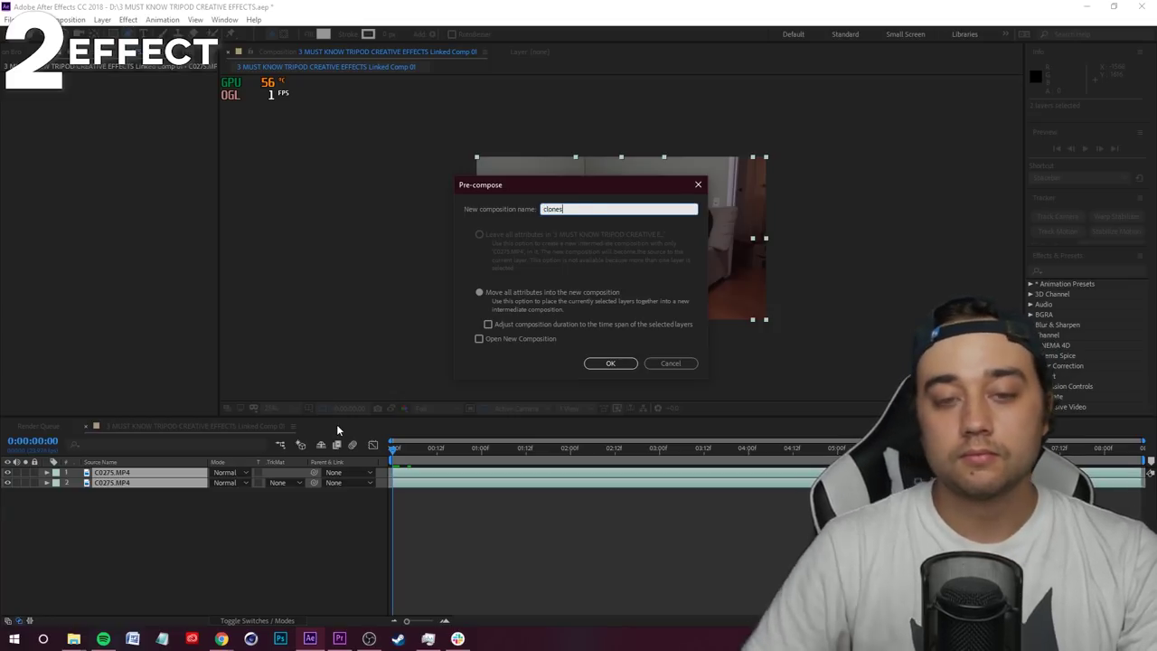
left_click(611, 364)
left_click_drag(395, 449, 1110, 448)
key("space")
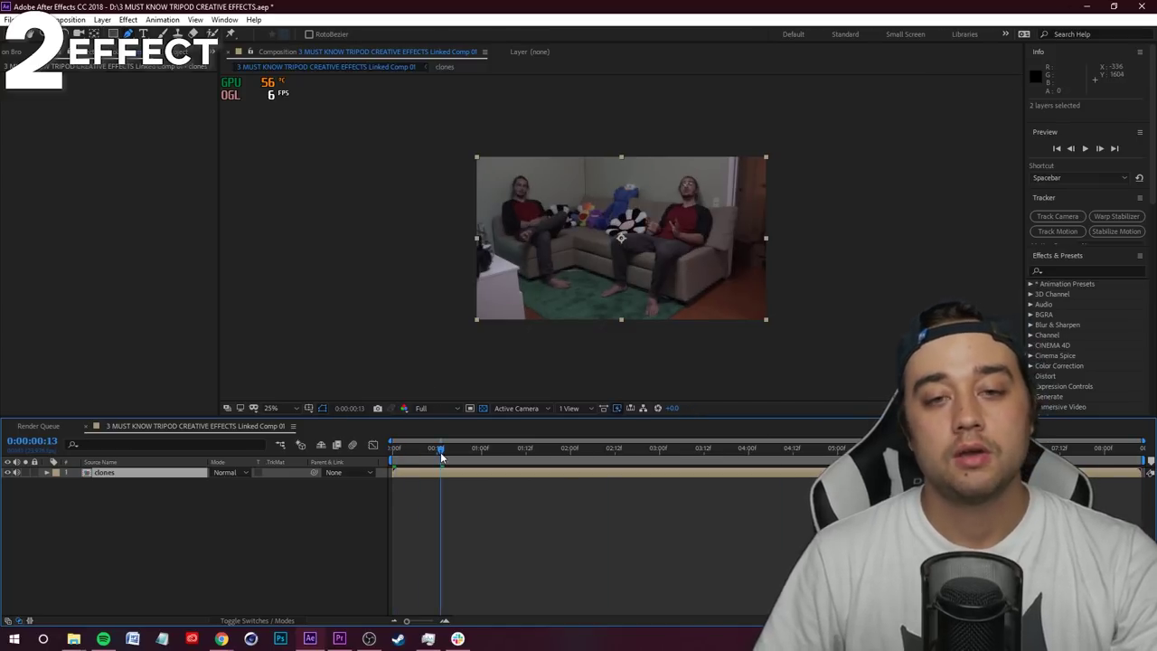
Add a two-node camera named Camera 1 with the 50mm preset to the composition
right_click(190, 547)
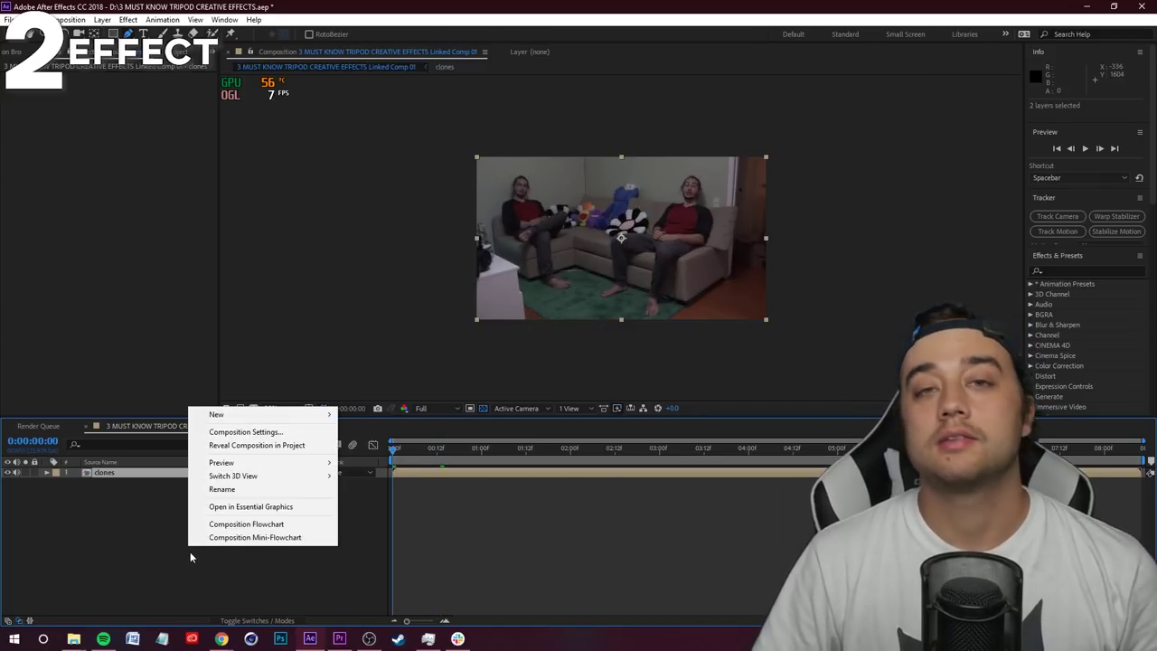
mouse_move(284, 418)
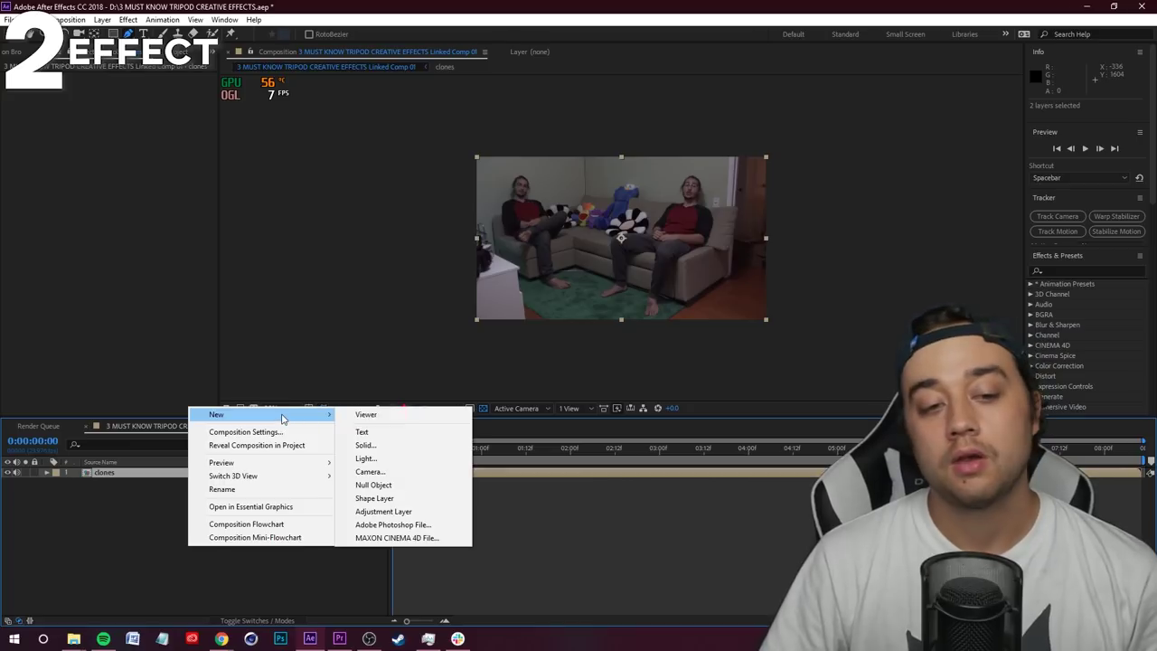
left_click(387, 471)
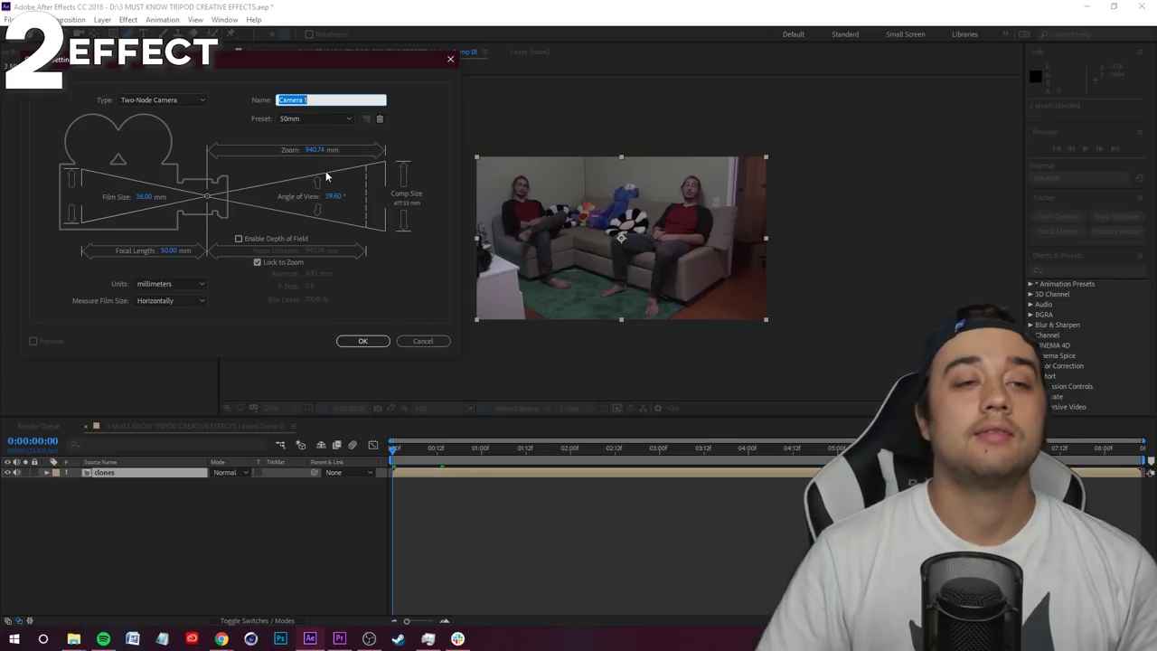
left_click(323, 119)
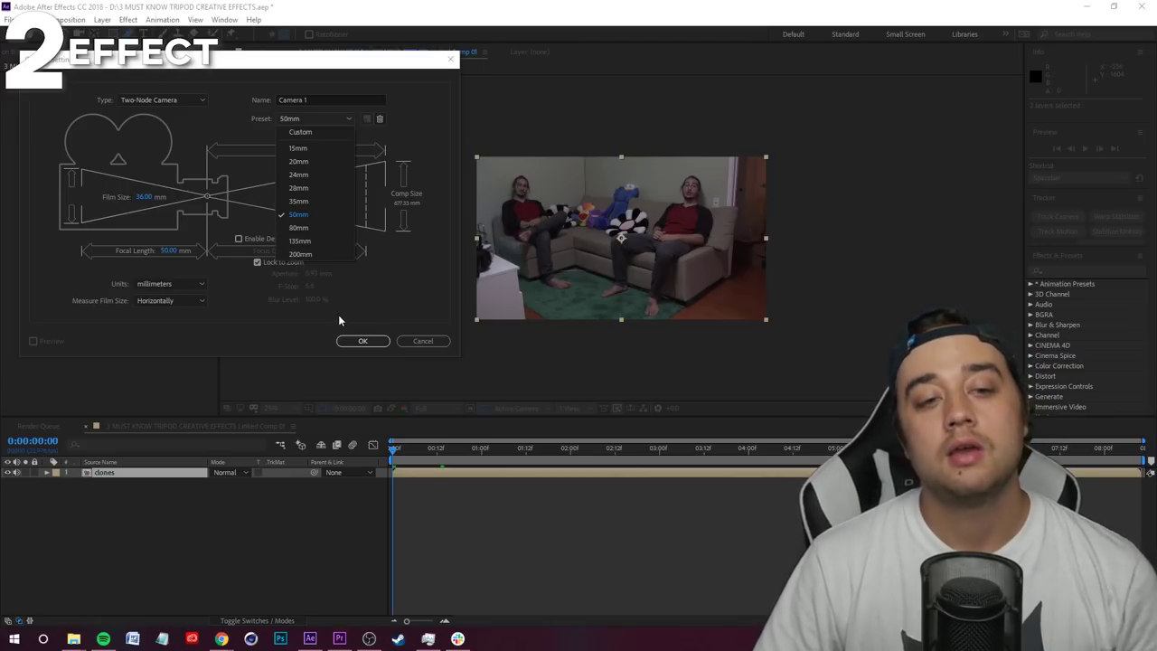
left_click(362, 341)
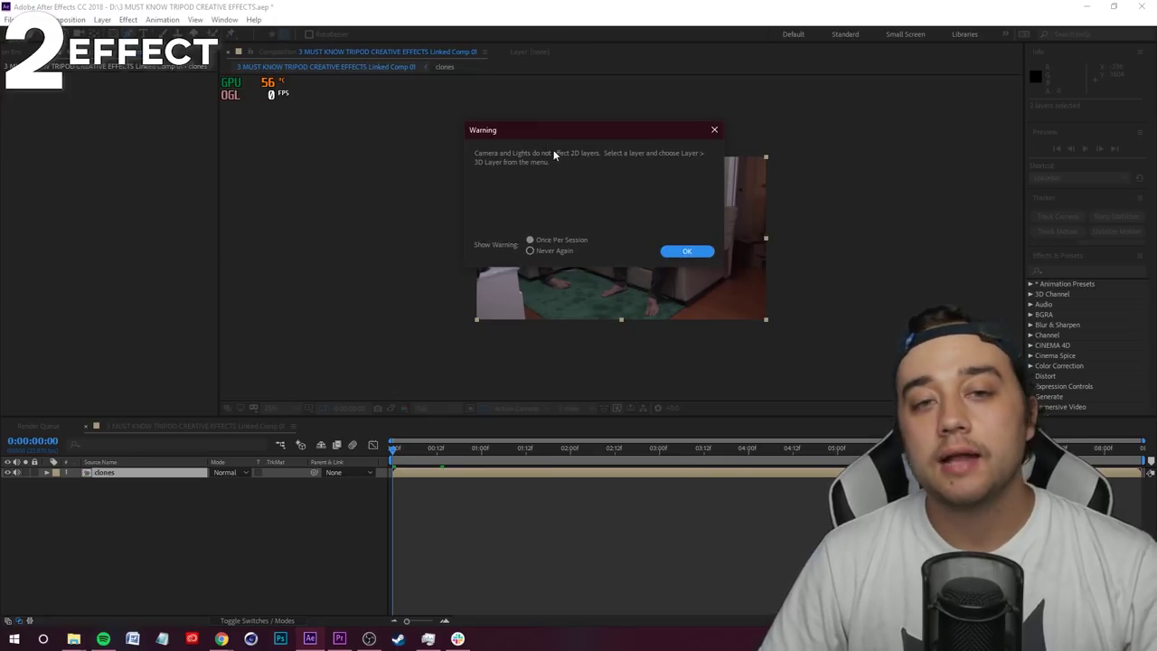
left_click(689, 252)
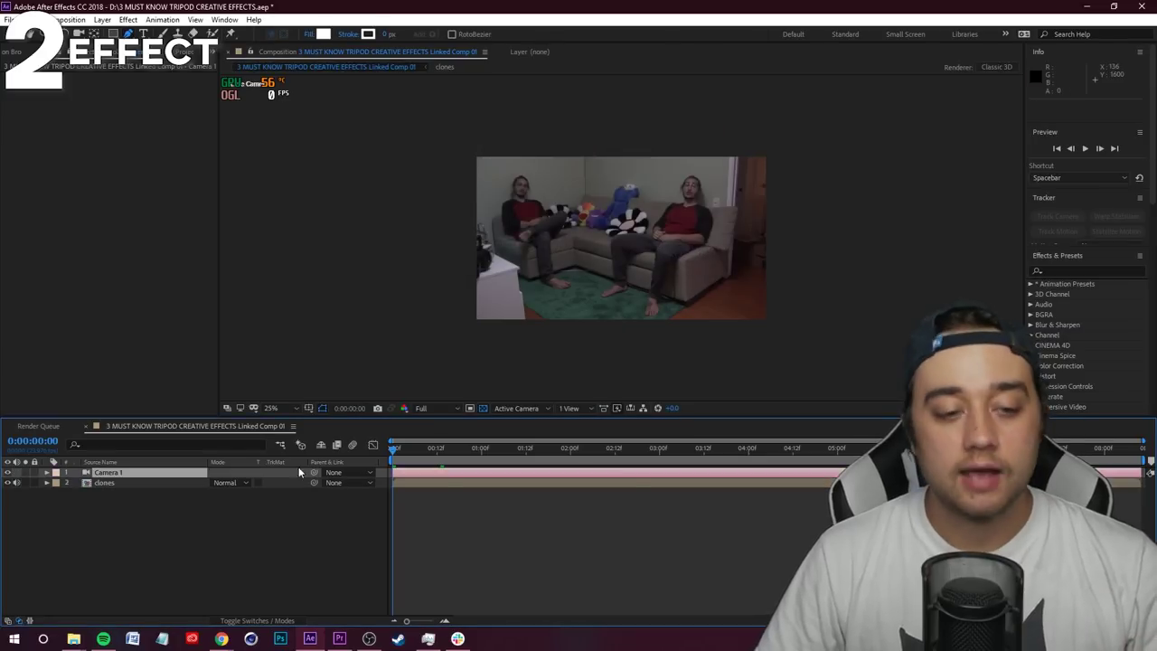
Make the clones layer a 3D layer, then select Camera 1 with the layer switches displayed
left_click(160, 486)
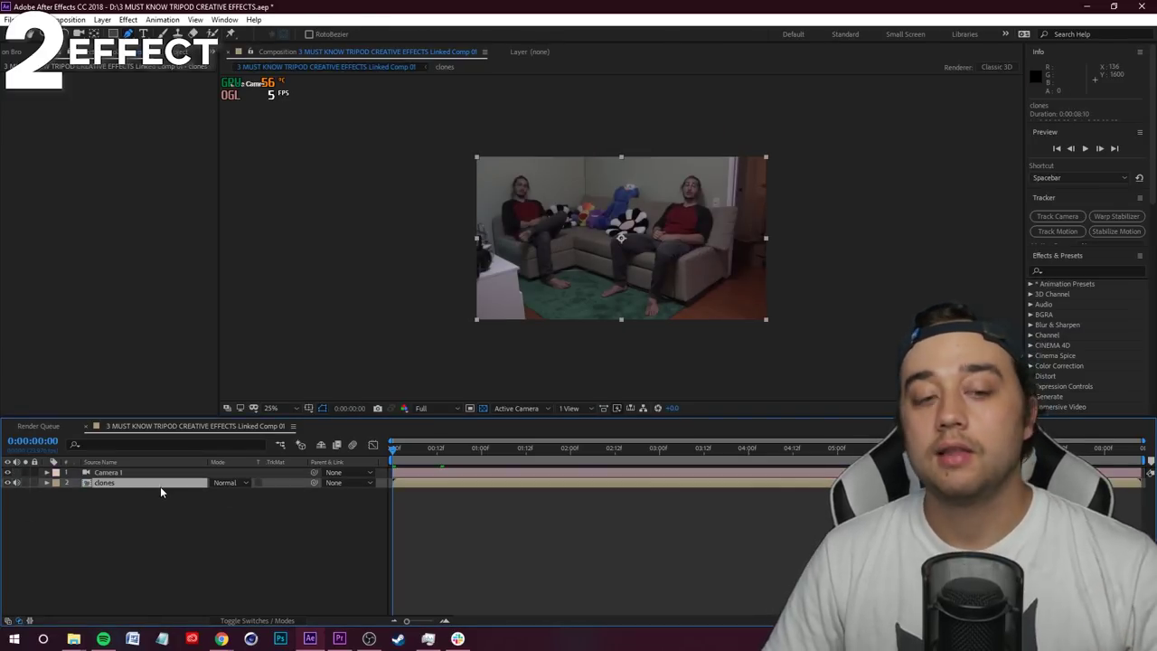
left_click(284, 619)
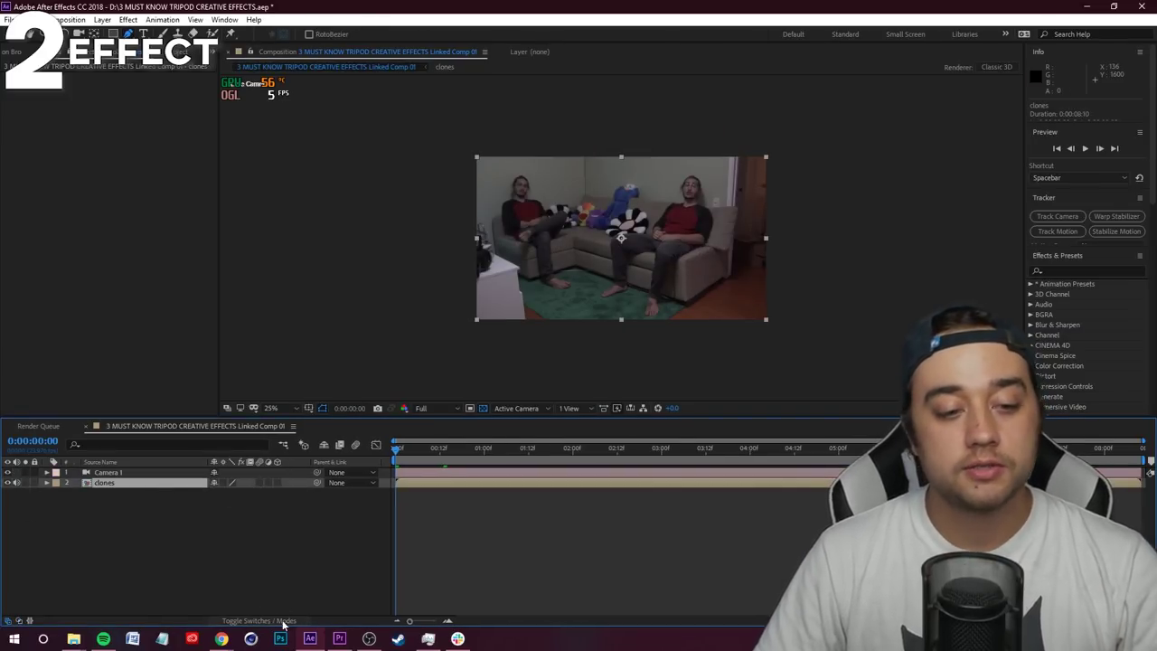
left_click(278, 483)
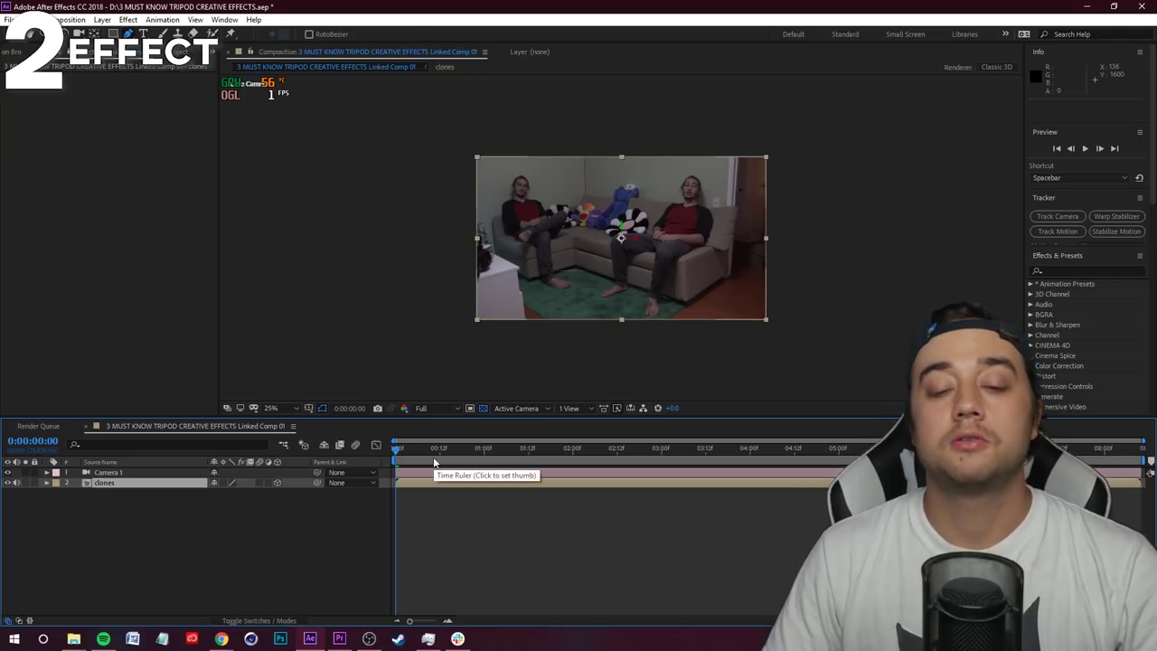
key("F4")
left_click(142, 473)
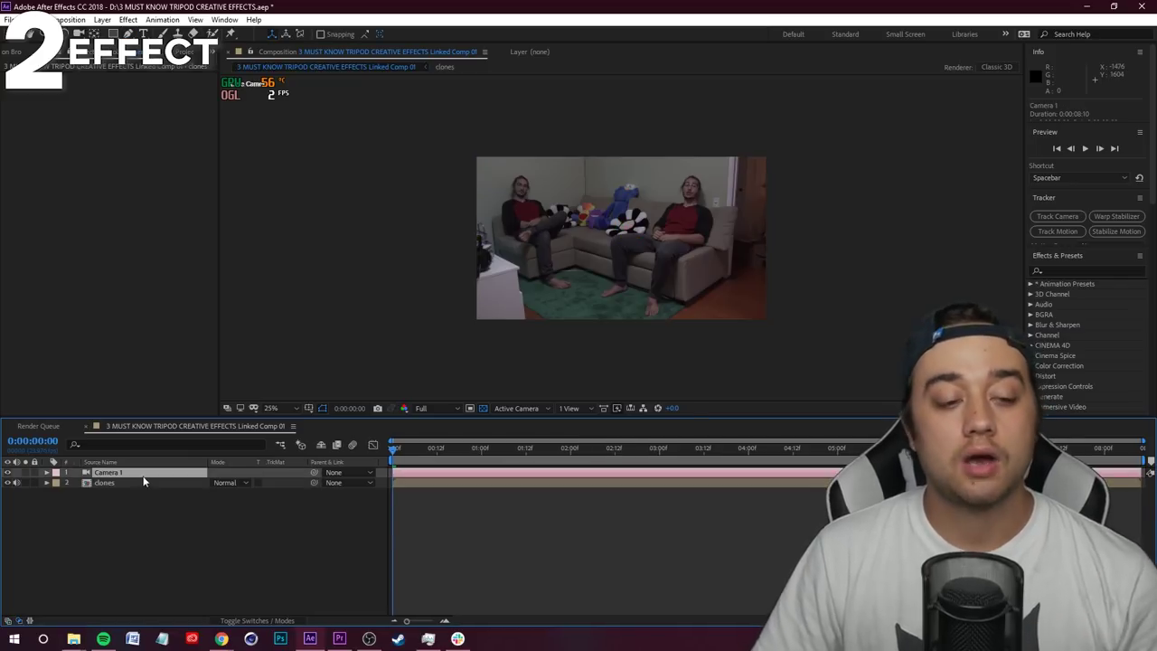
left_click(253, 620)
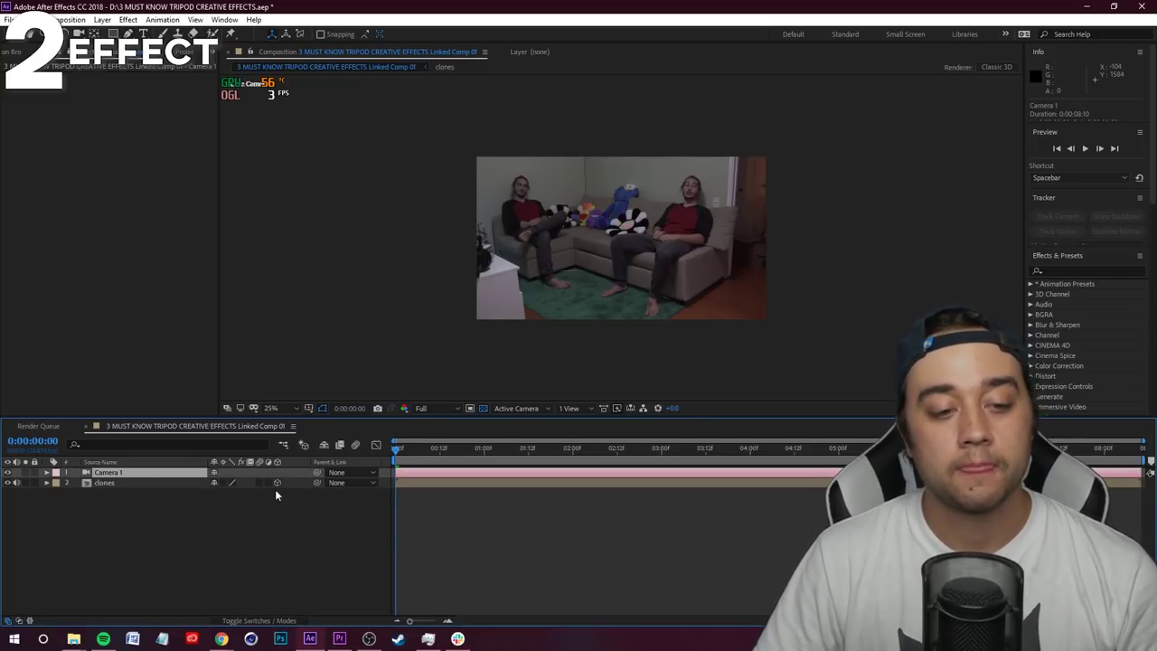
Expand Camera 1's transform properties, try shifting its X position with the clones layer in 2D, and undo the shift
left_click(47, 473)
left_click(56, 484)
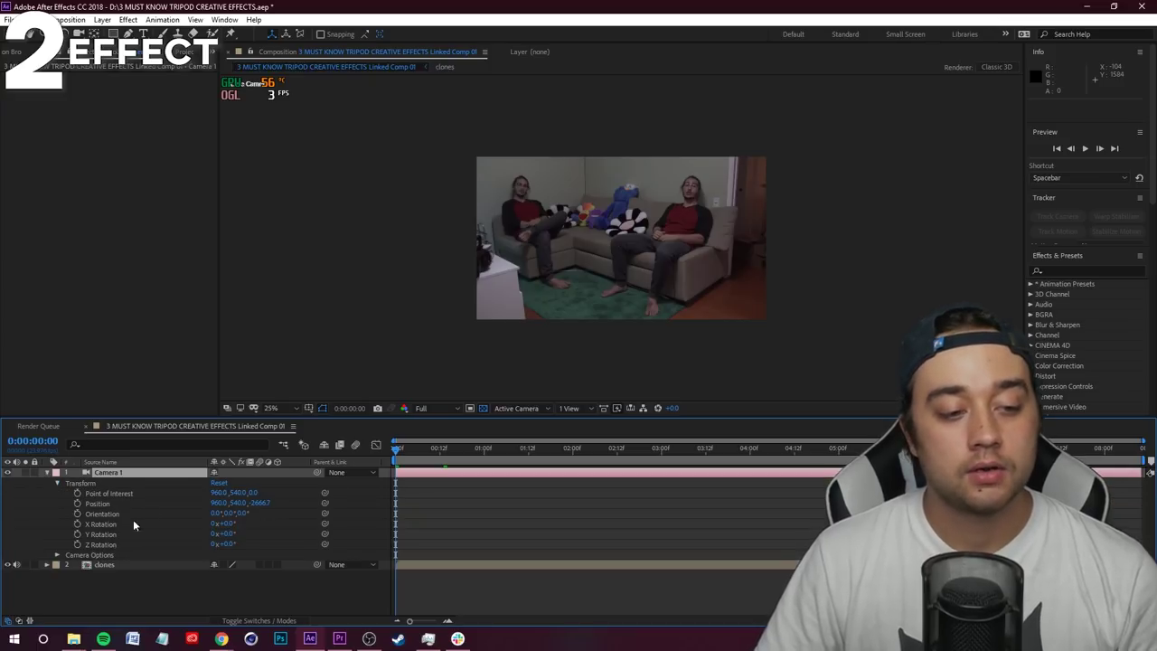
left_click(226, 503)
left_click_drag(448, 491, 574, 482)
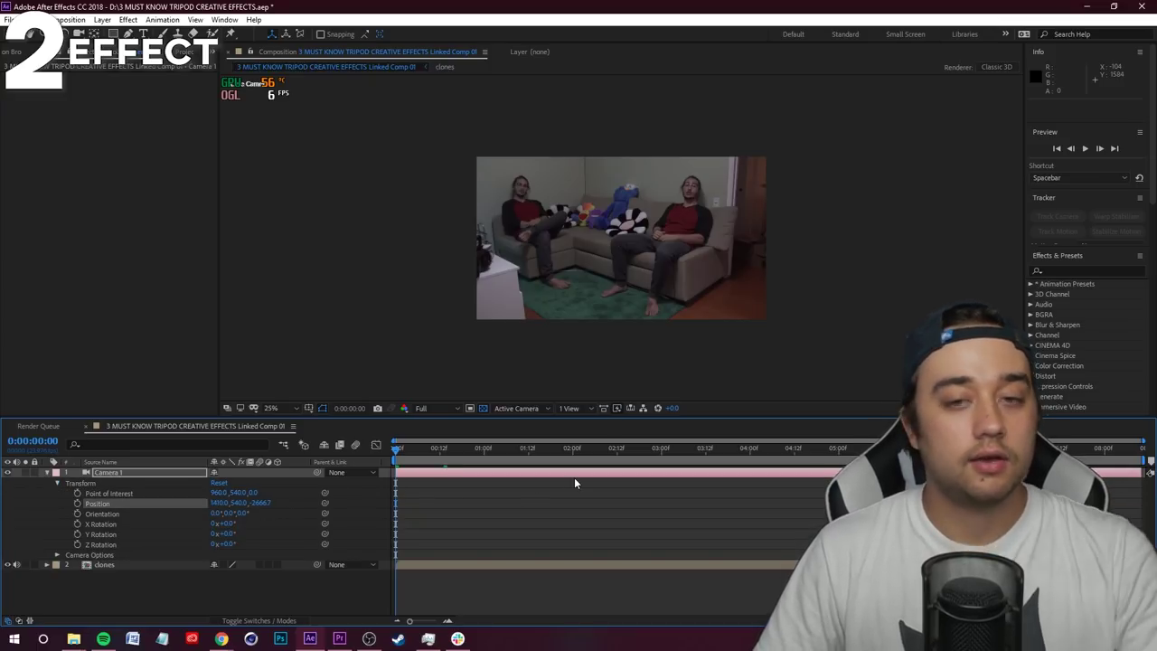
key("ctrl+z")
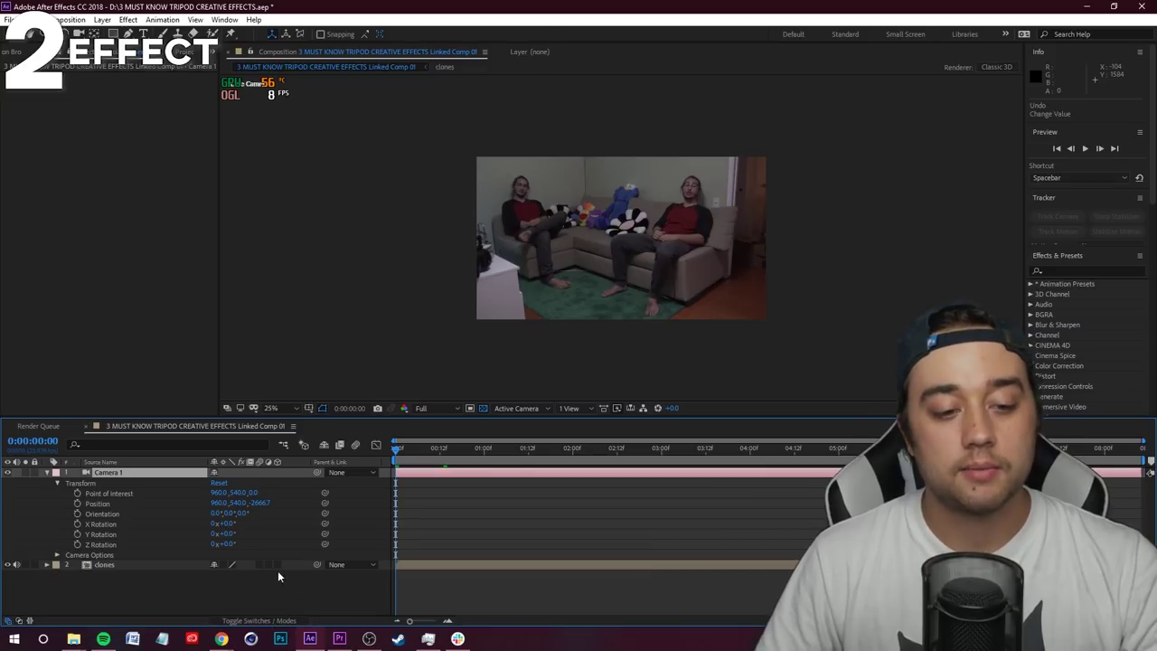
Make the clones layer 3D again, try an X position of about 2229 for Camera 1, and undo that shift
left_click(101, 563)
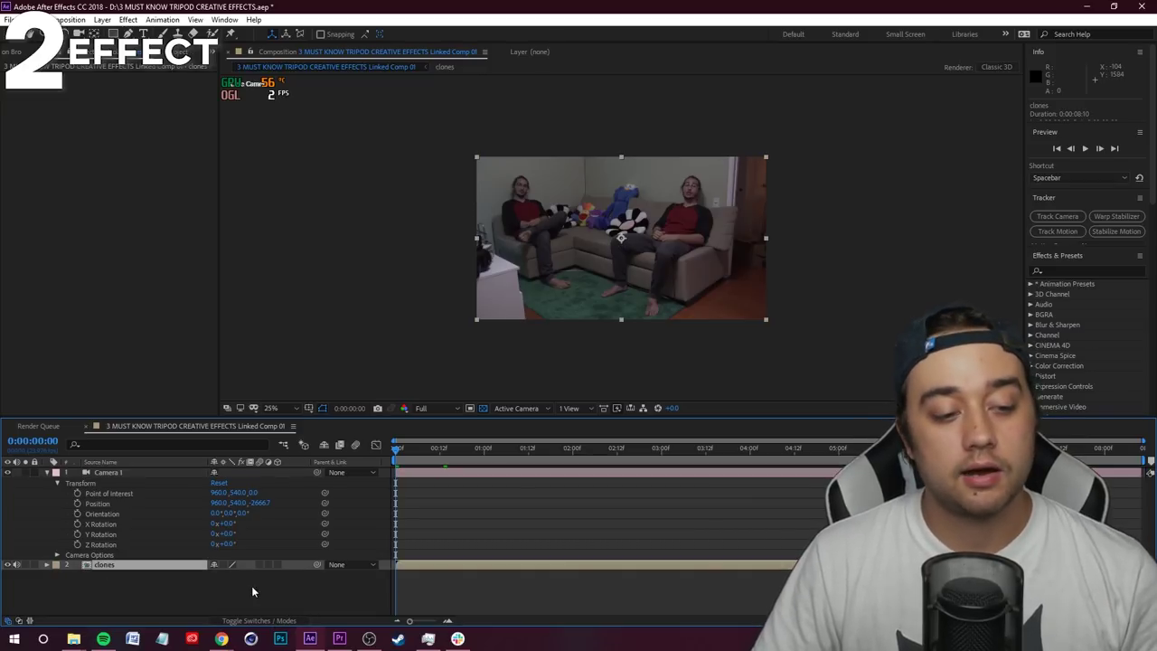
left_click(276, 566)
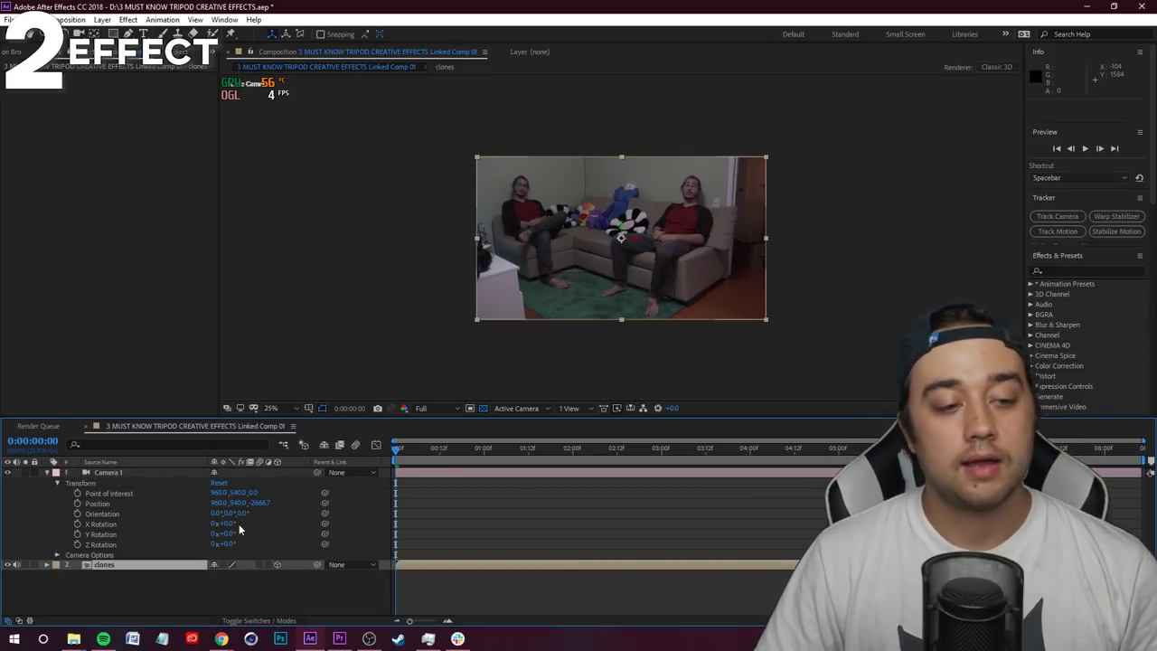
left_click_drag(221, 503, 271, 504)
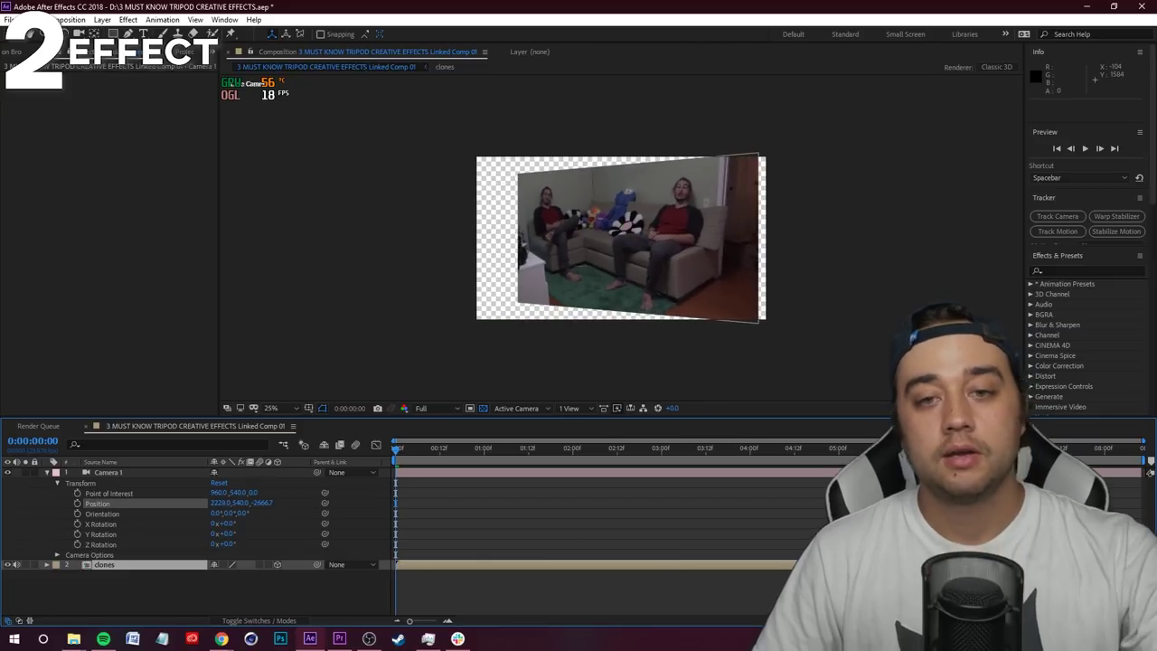
key("ctrl+z")
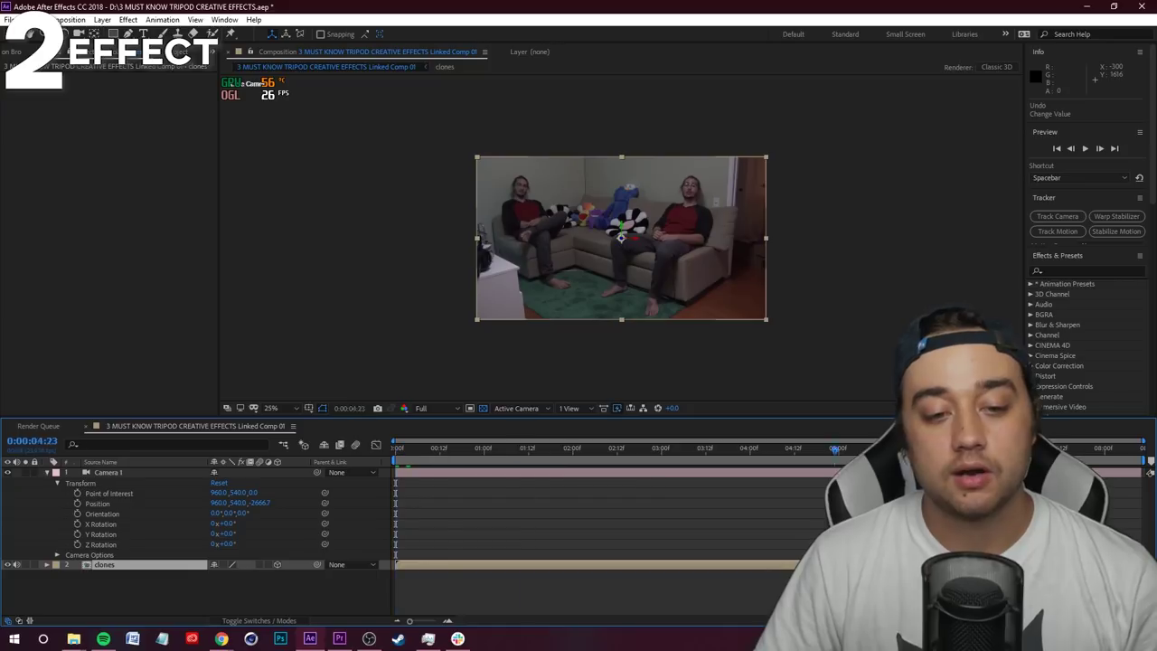
Keyframe all of Camera 1's transform properties at 0:00:00:00, and at 0:00:01:10 frame the seated clone nearest the door at about 1307.7, 325.8, -1098.7
left_click(77, 493)
left_click_drag(78, 503, 324, 533)
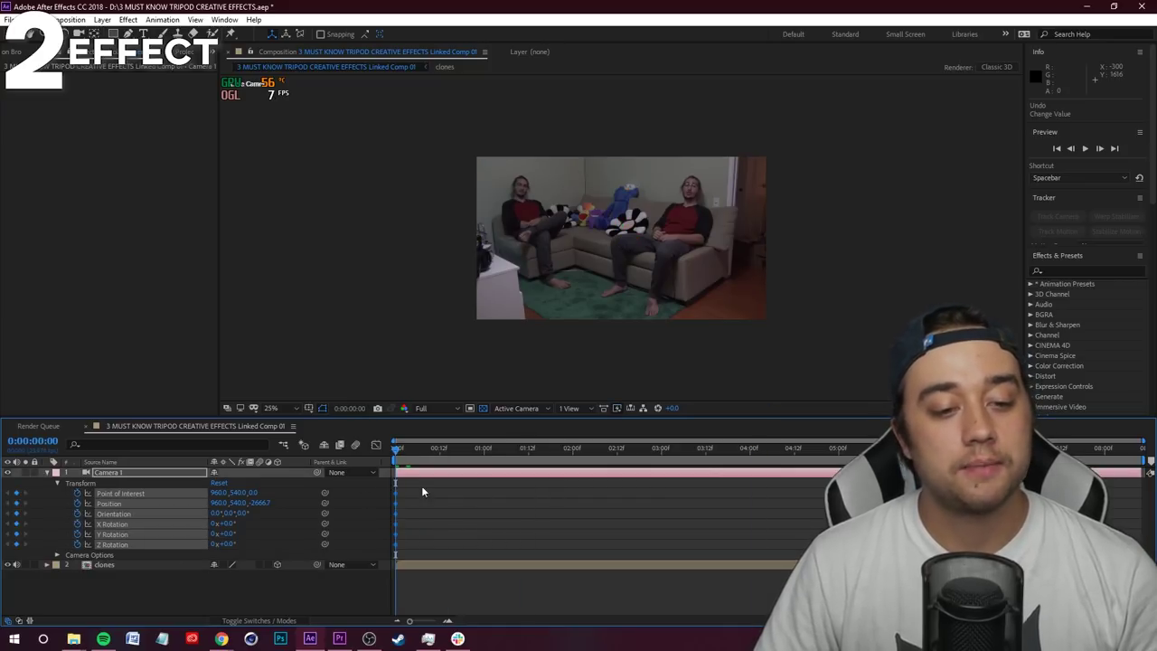
left_click_drag(409, 454, 525, 460)
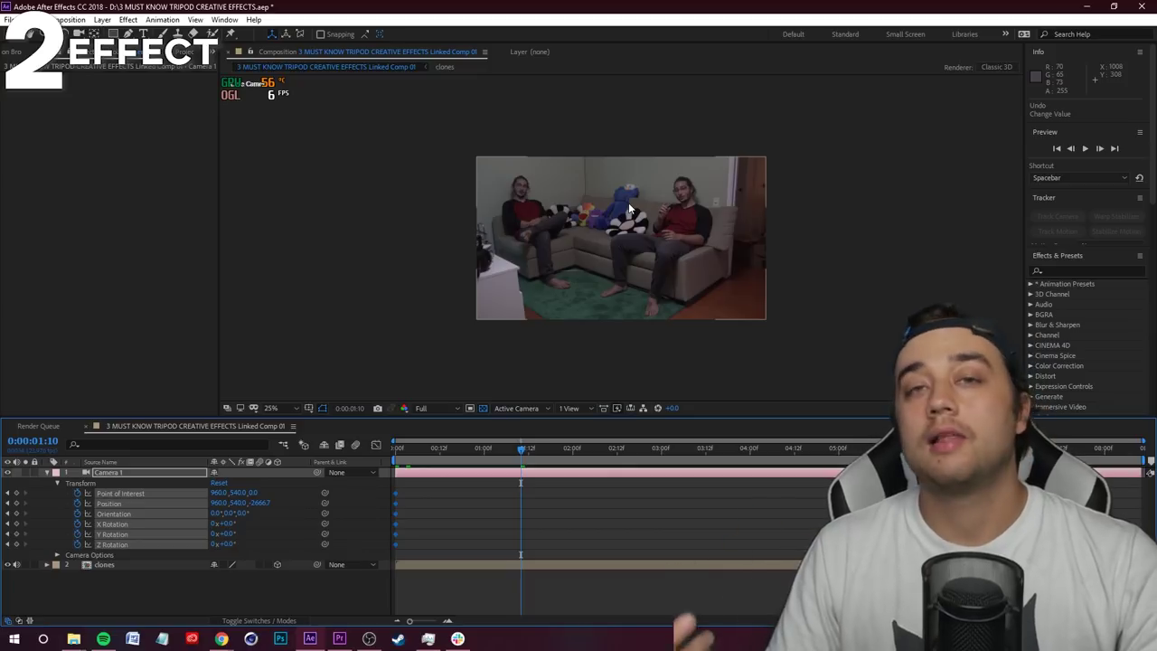
key("c")
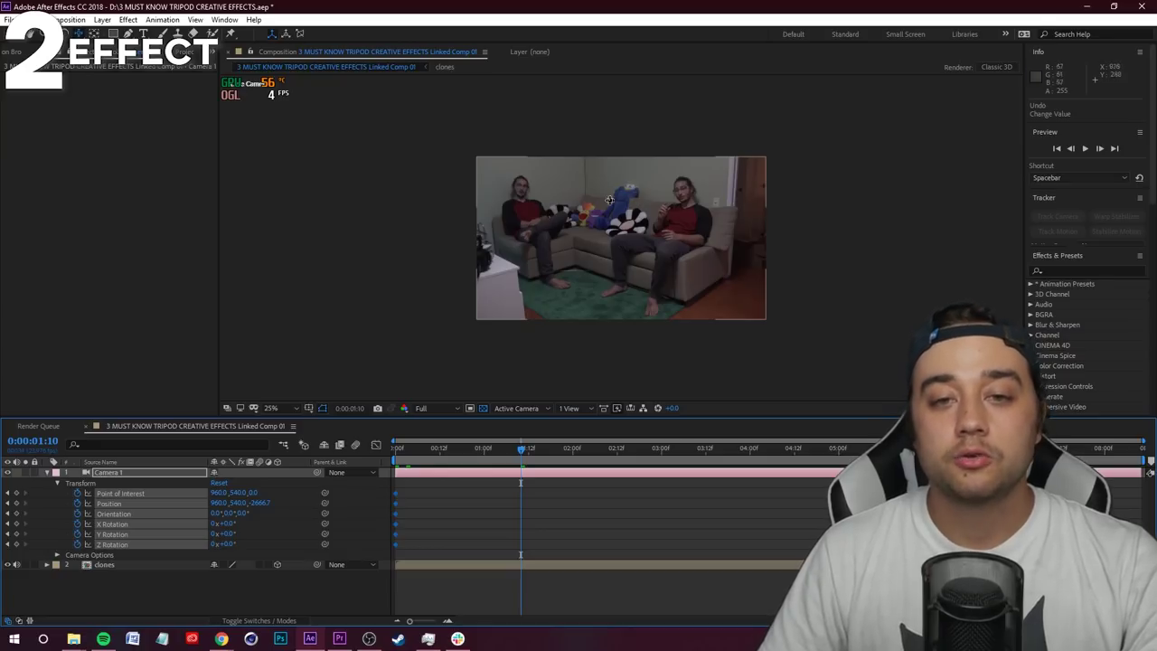
left_click_drag(638, 196, 597, 219)
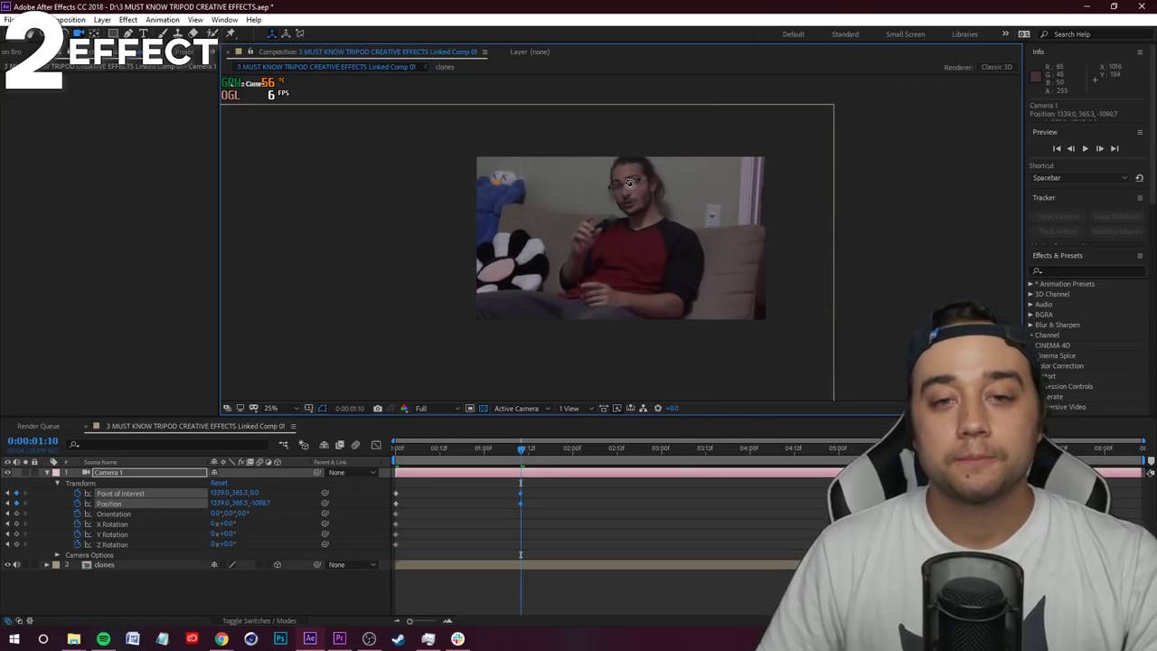
left_click_drag(632, 180, 637, 196)
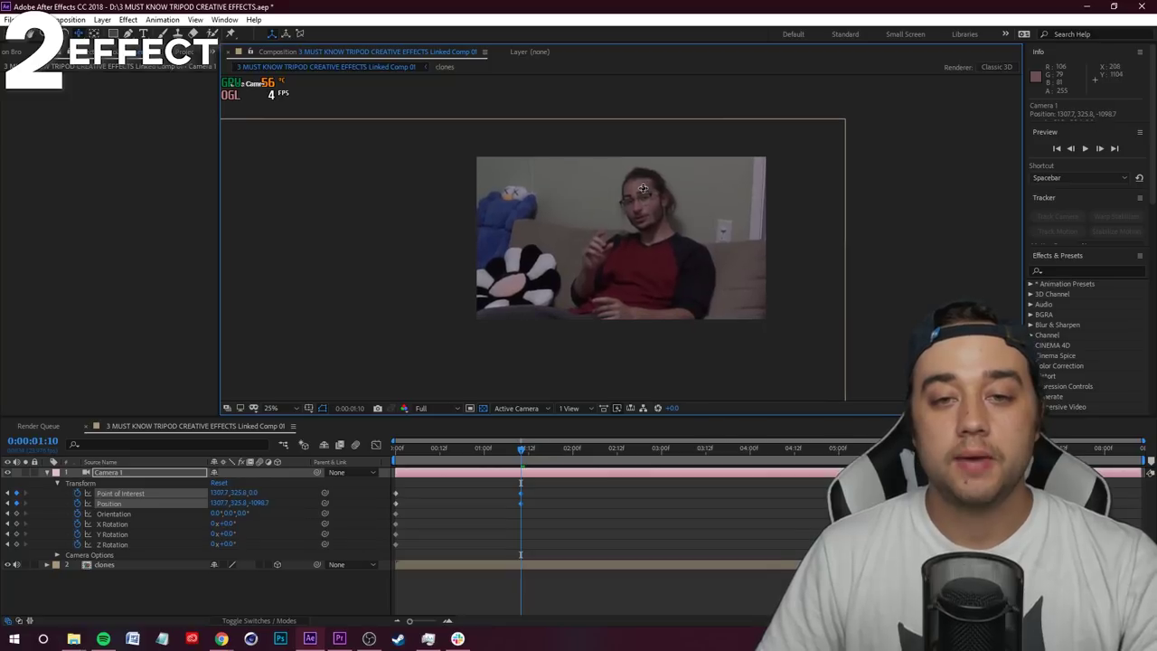
Preview the camera move from the start of the composition and look over Camera 1's camera options
left_click(499, 447)
key("space")
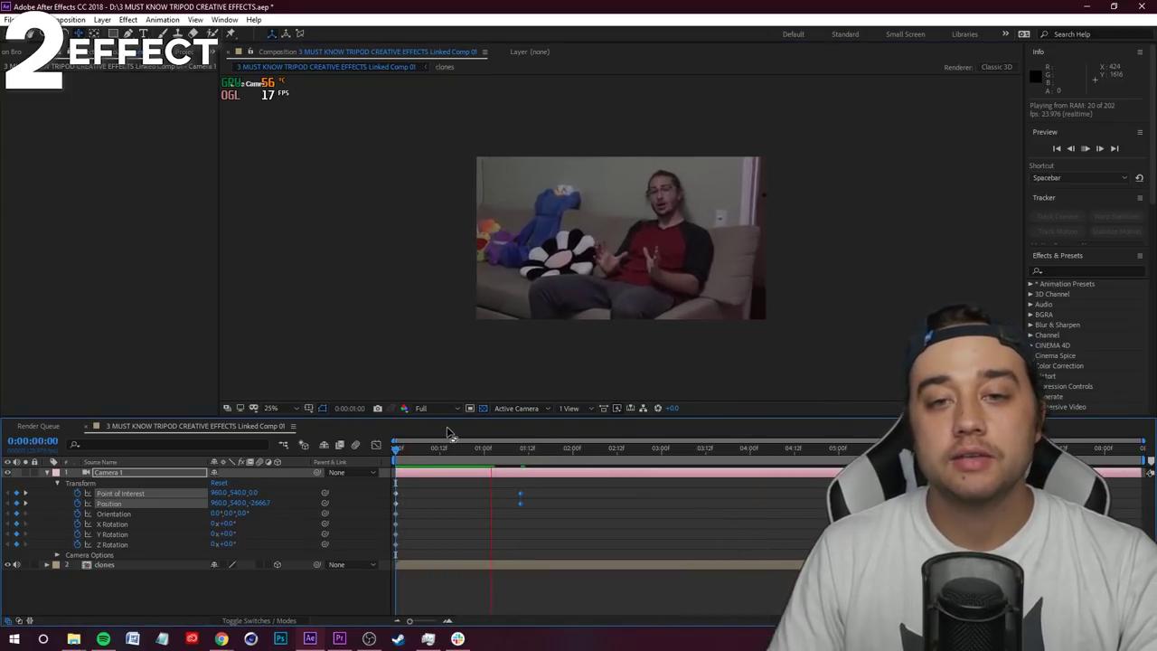
key("space")
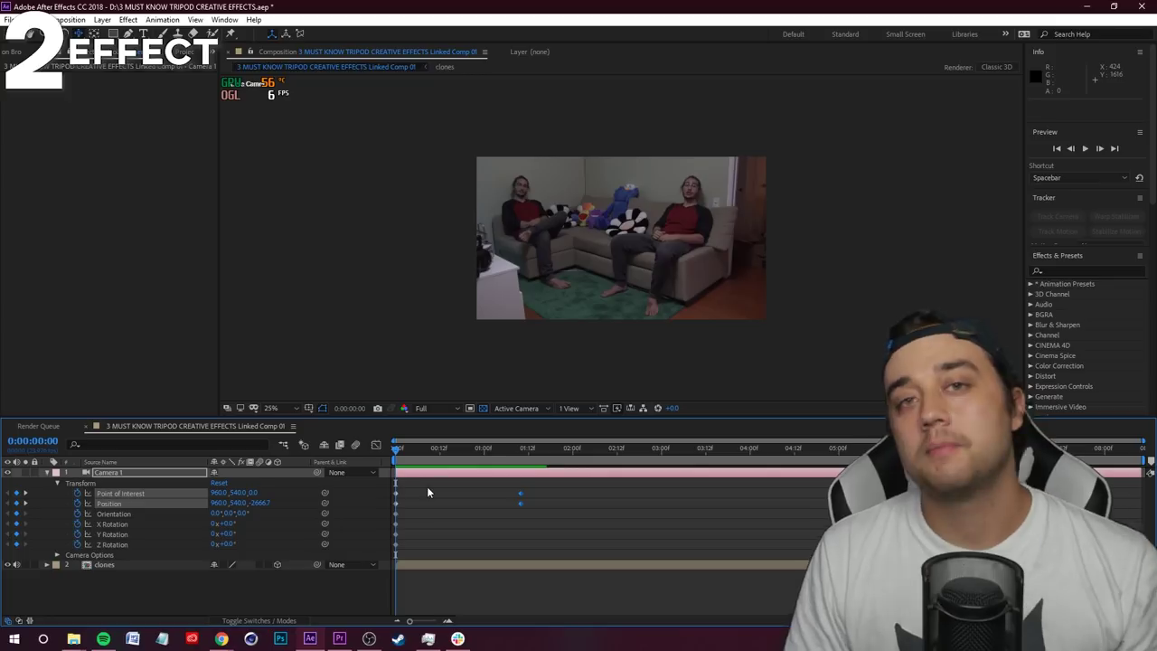
left_click(58, 555)
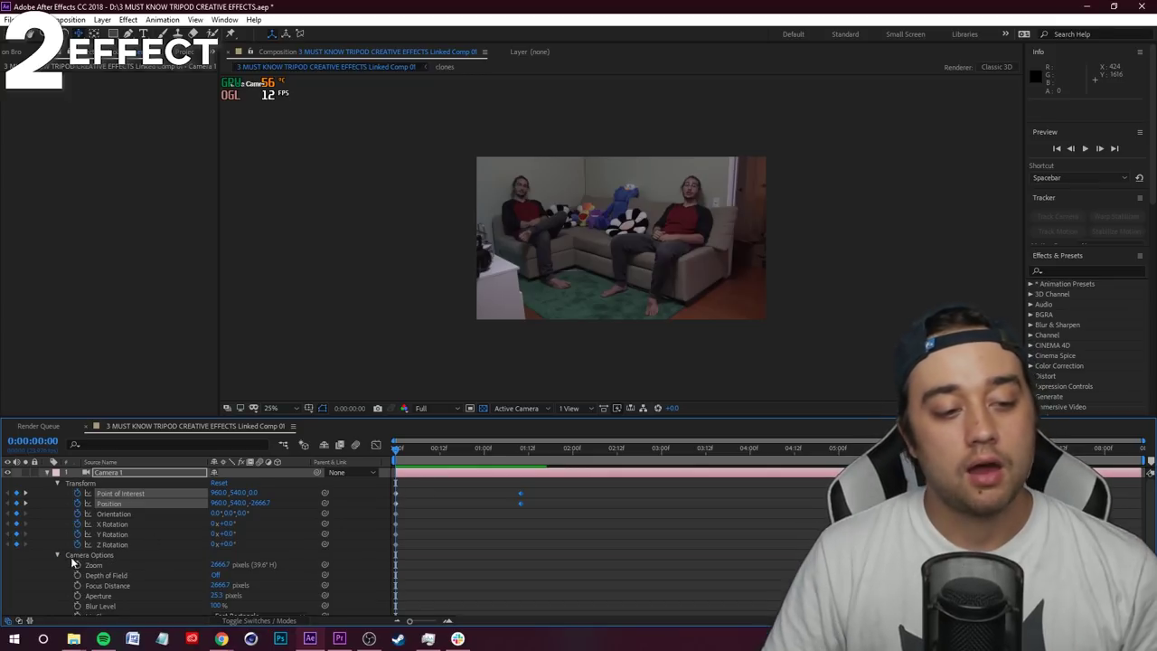
left_click(58, 555)
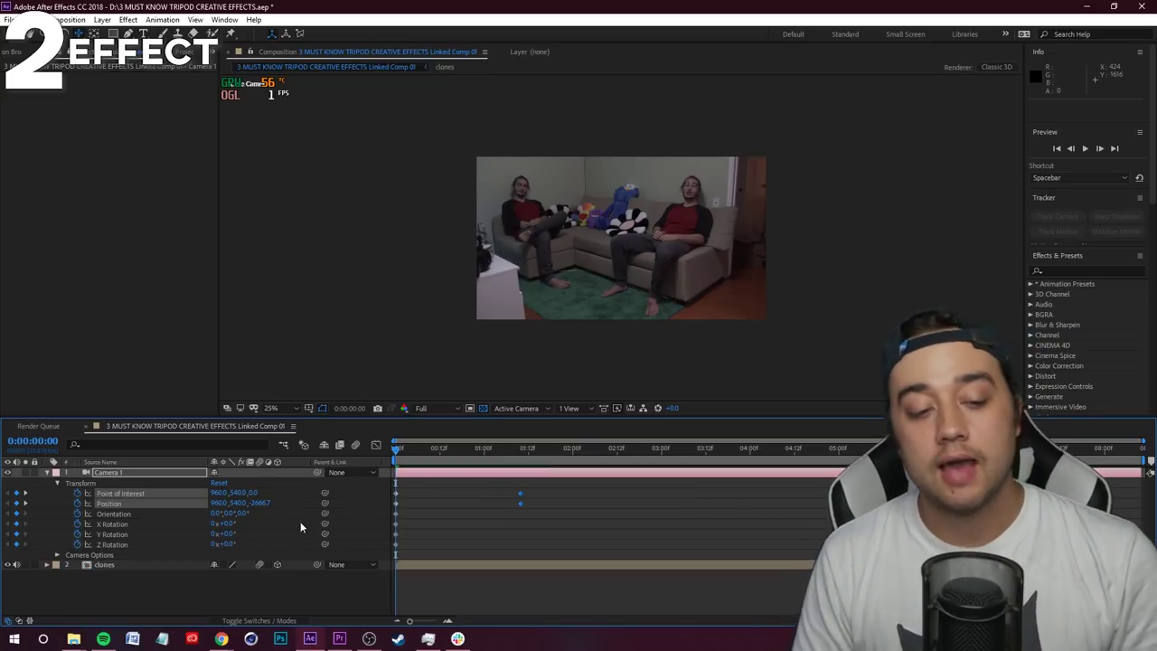
Enable motion blur for the clones layer and for the composition, and preview the camera move
left_click(355, 446)
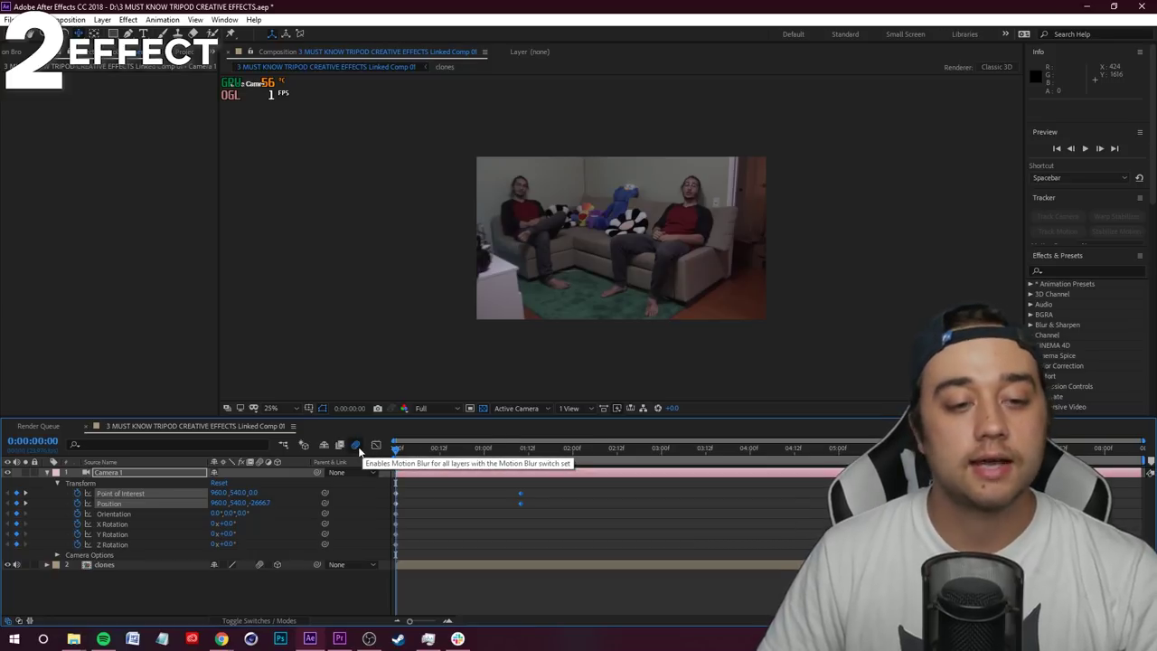
left_click(259, 564)
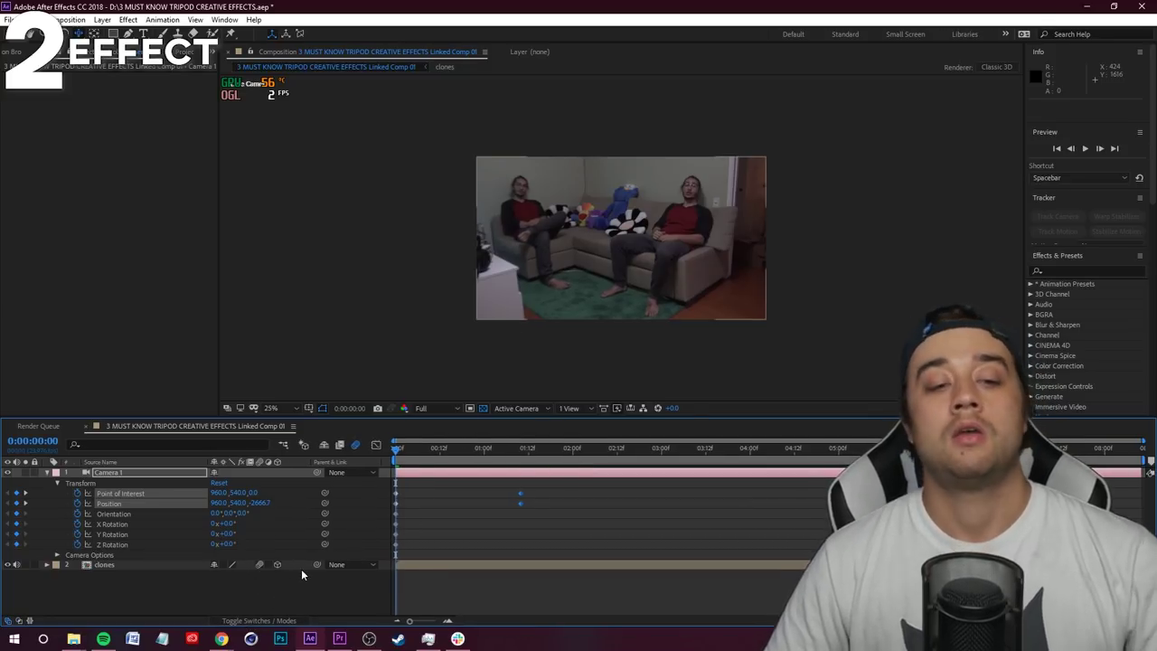
key("space")
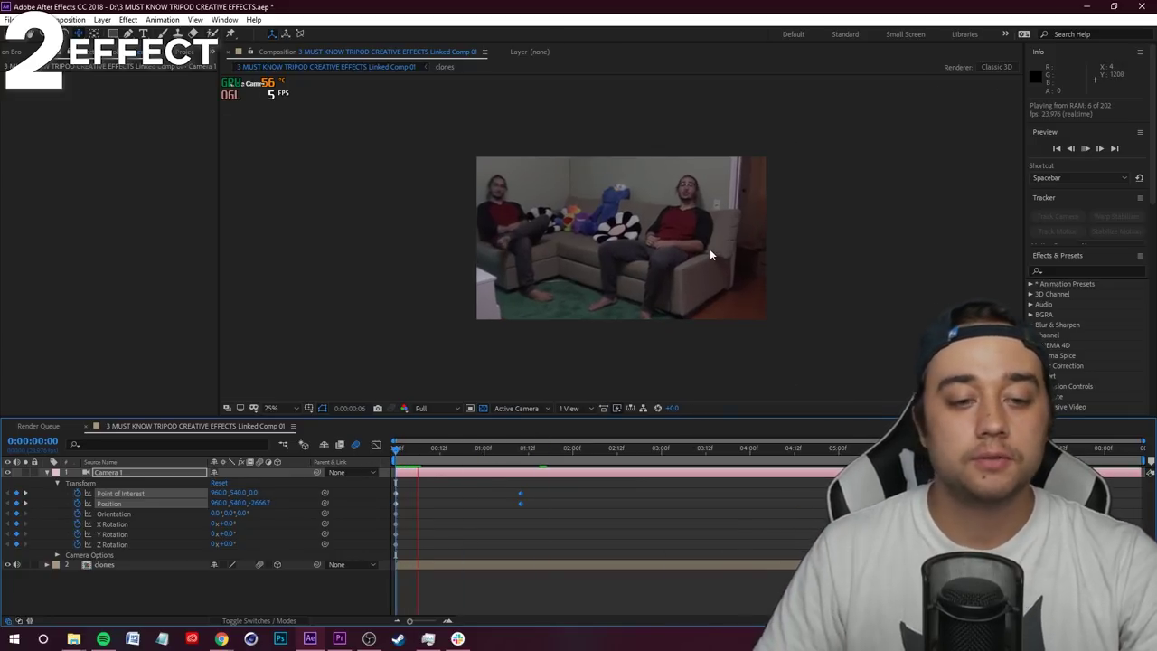
key("space")
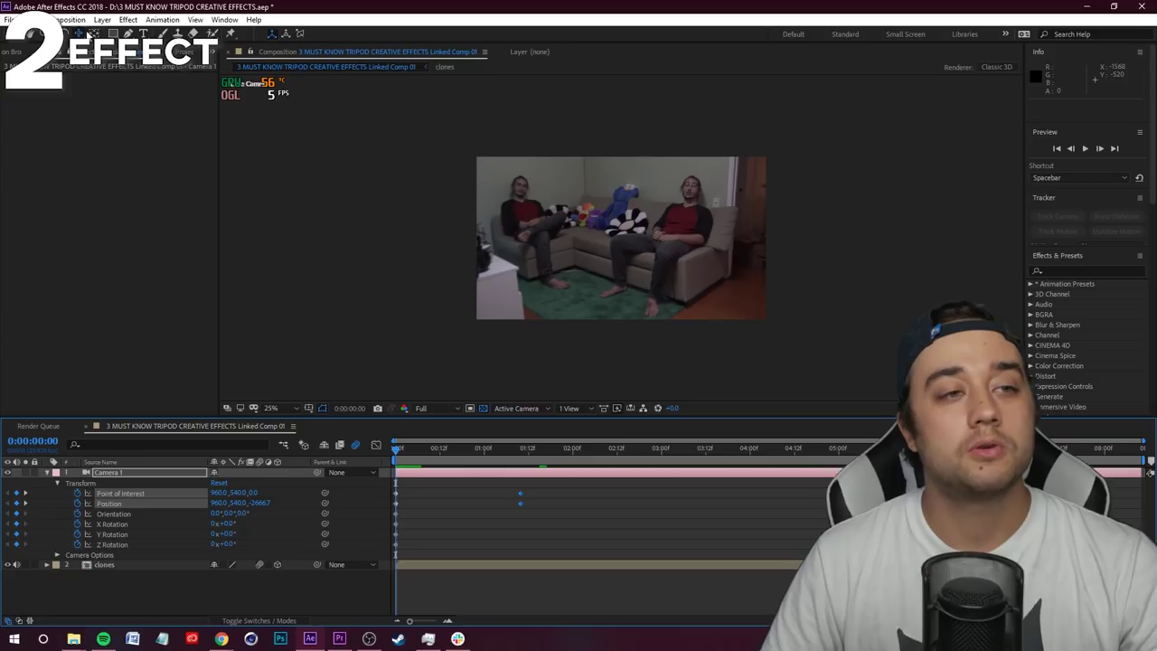
Set the composition's motion blur shutter angle to 359° in the advanced composition settings
left_click(77, 22)
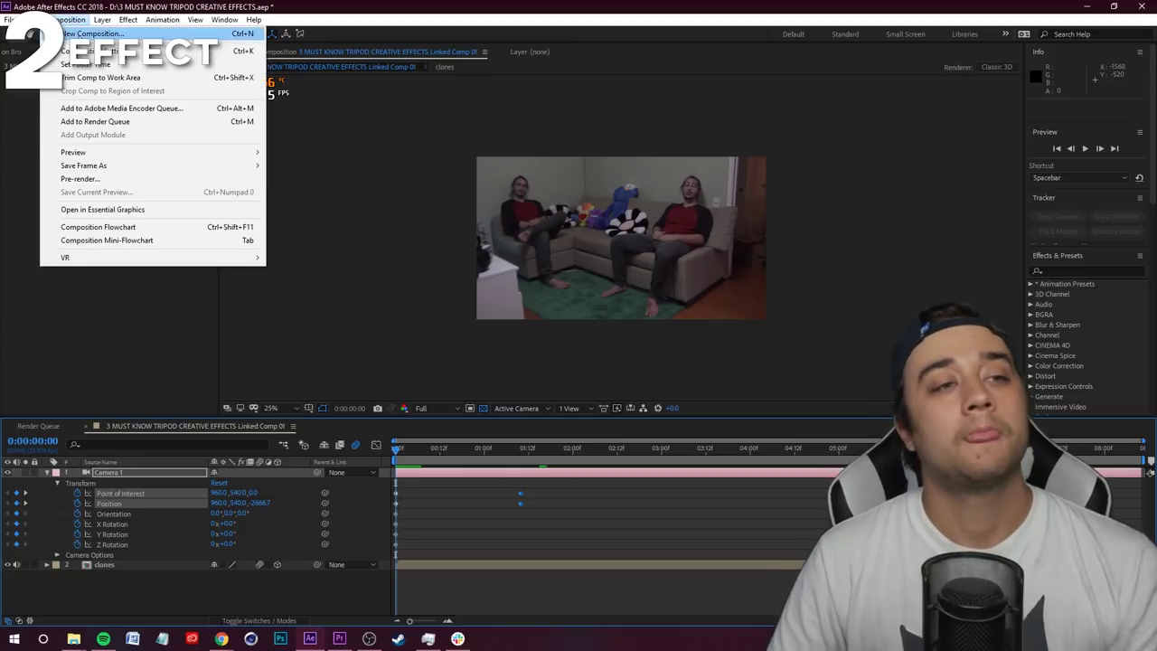
left_click(87, 51)
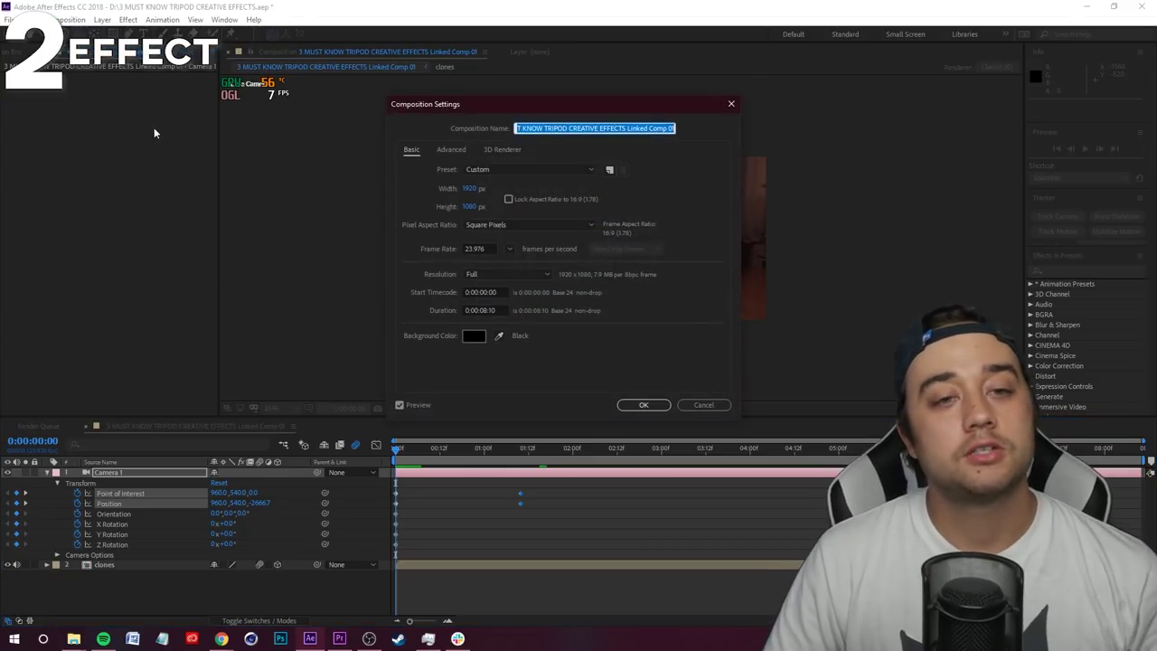
left_click(453, 150)
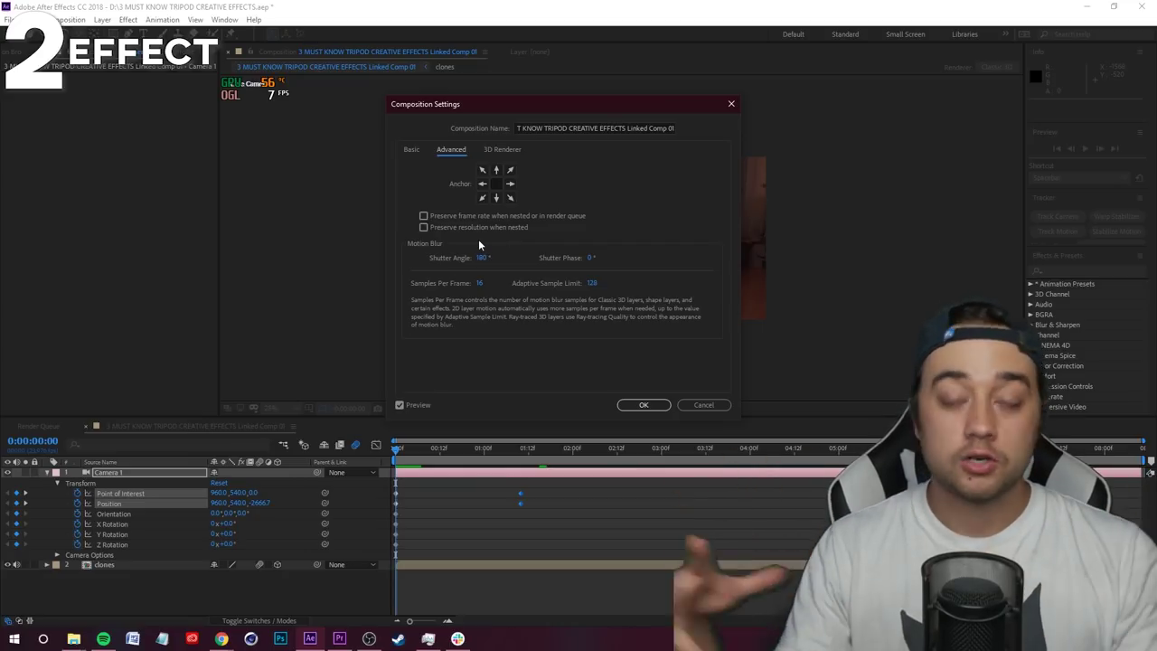
left_click_drag(482, 258, 532, 258)
left_click(643, 405)
Move Camera 1's second point of interest and position keyframes to 0:00:00:16, and inspect the blur close up at 0:00:00:11
key("space")
left_click_drag(538, 530, 442, 499)
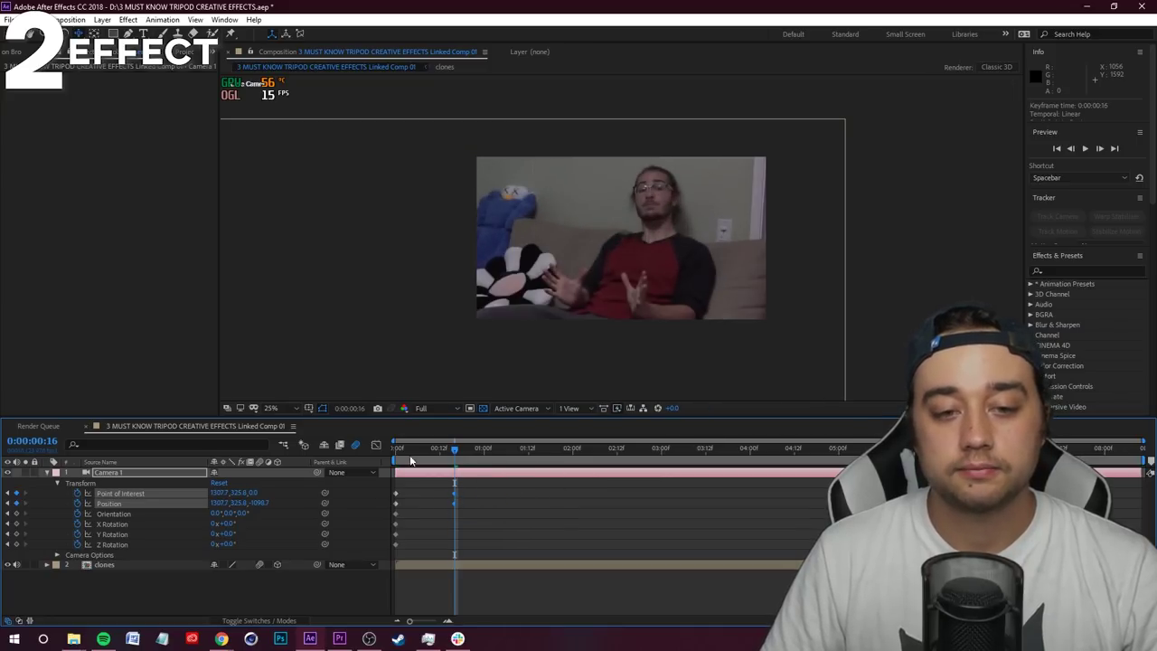
left_click_drag(410, 461, 436, 461)
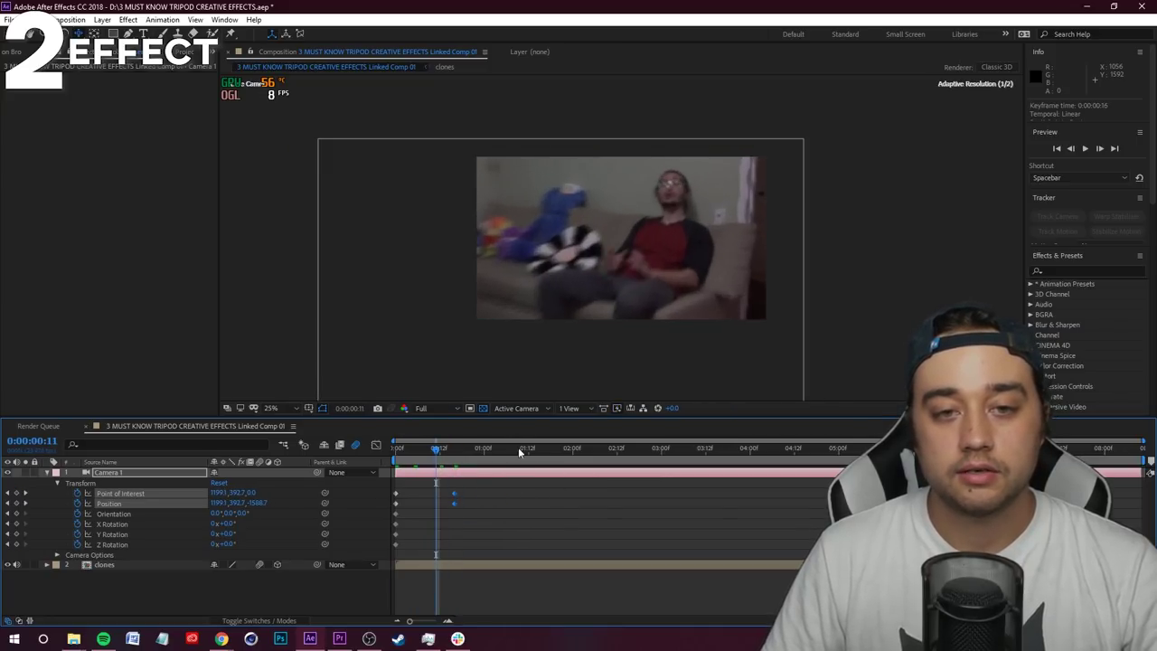
scroll(500, 253, "up", 4)
left_click_drag(477, 206, 535, 172)
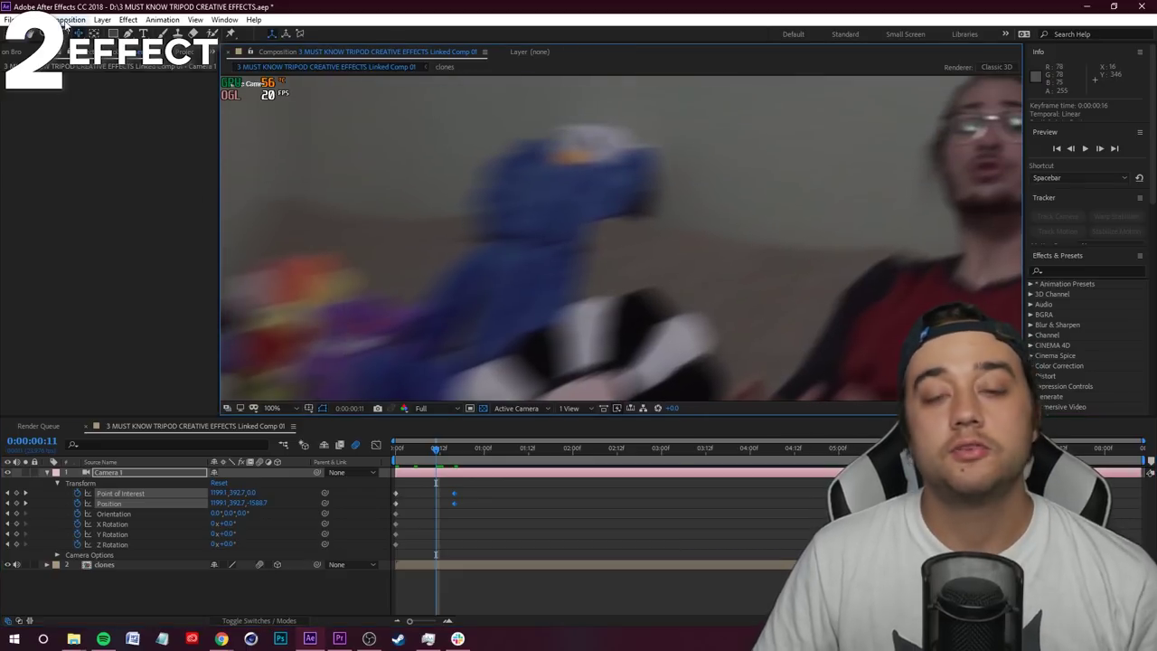
Try a motion blur shutter angle of 437° in the advanced composition settings, and set it to 360°
left_click(67, 20)
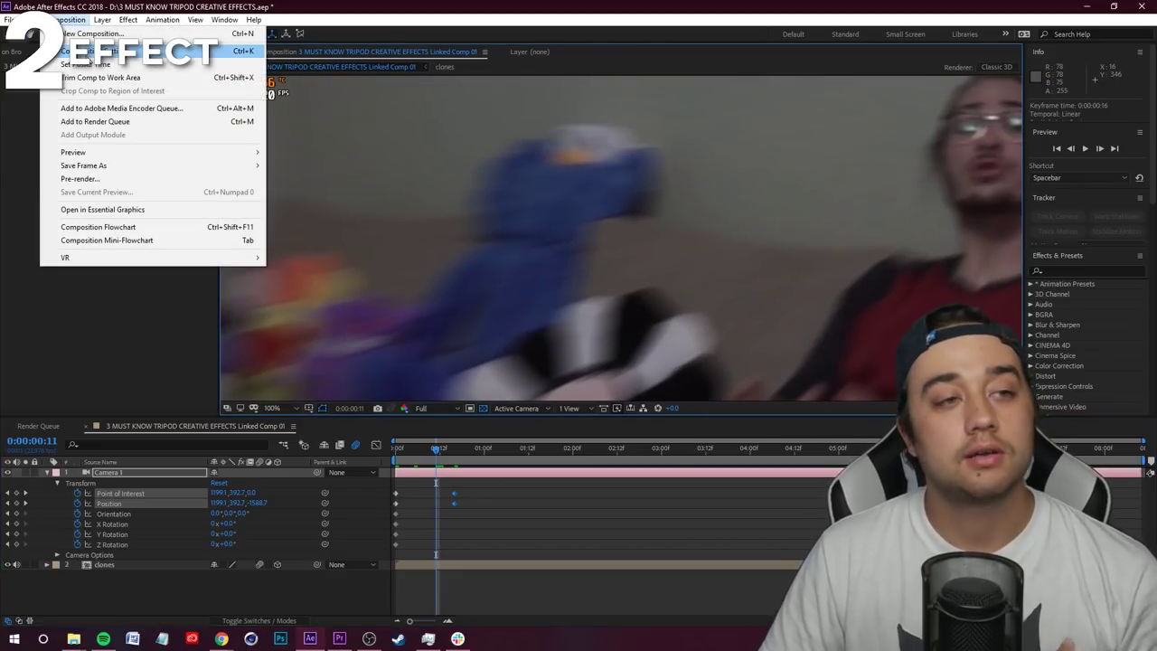
left_click(91, 51)
left_click_drag(561, 103, 919, 90)
left_click(804, 136)
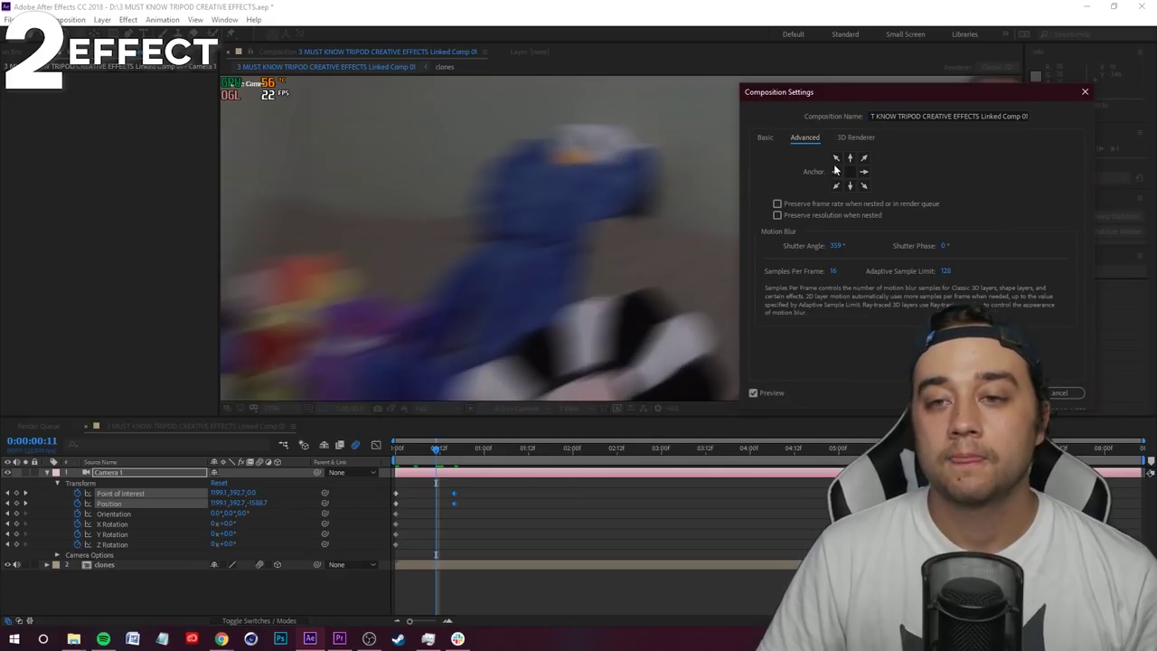
left_click_drag(770, 256, 735, 287)
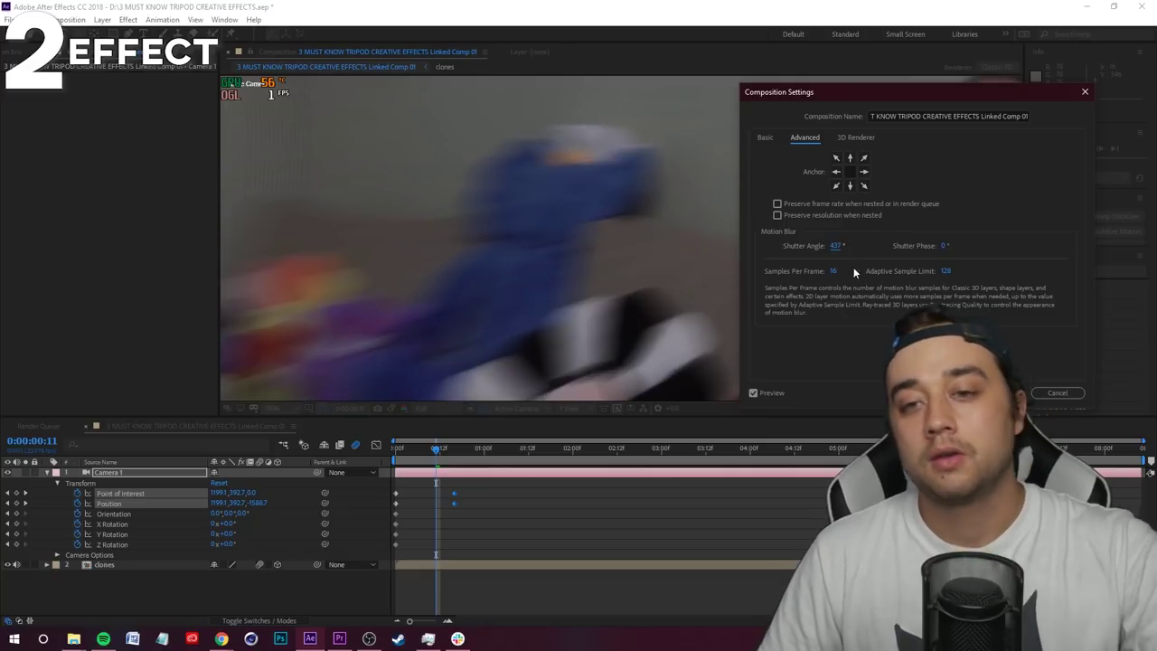
left_click(838, 246)
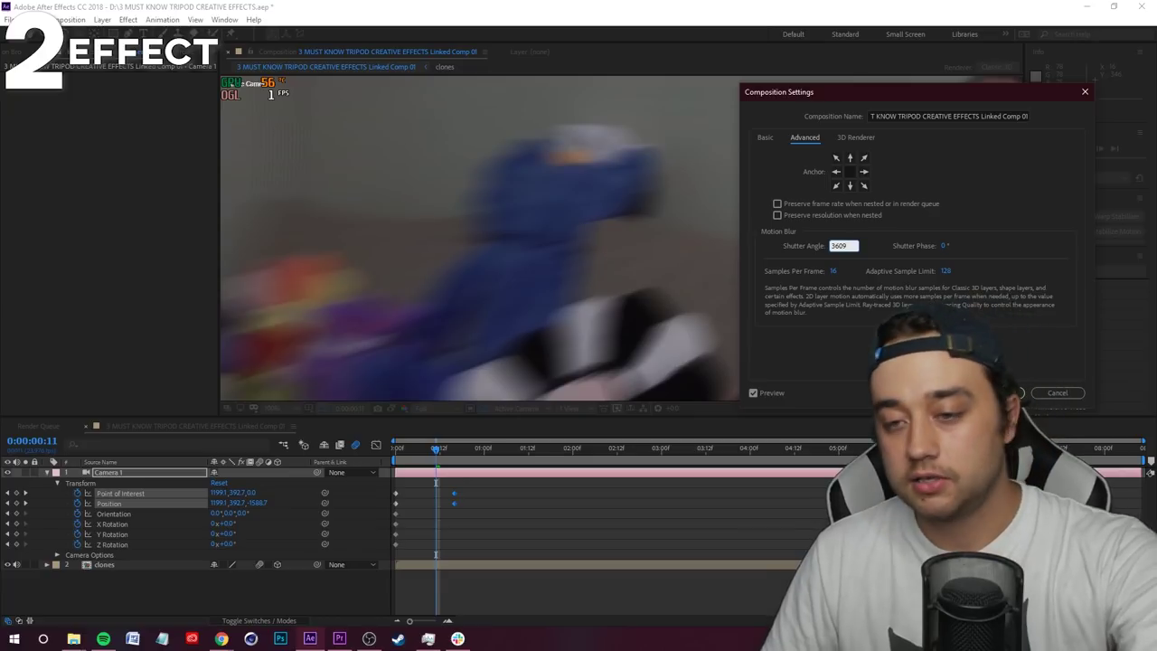
type("360")
key("Return")
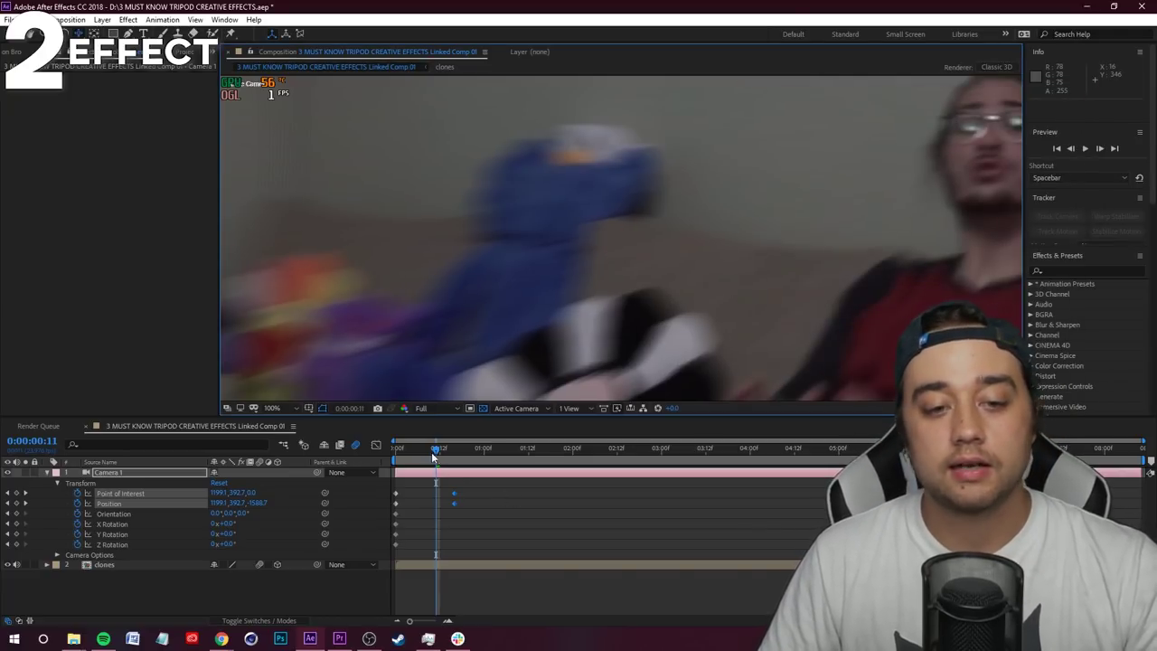
Play back the motion-blurred camera move from the start of the composition with more of the frame in view
left_click_drag(433, 450, 375, 444)
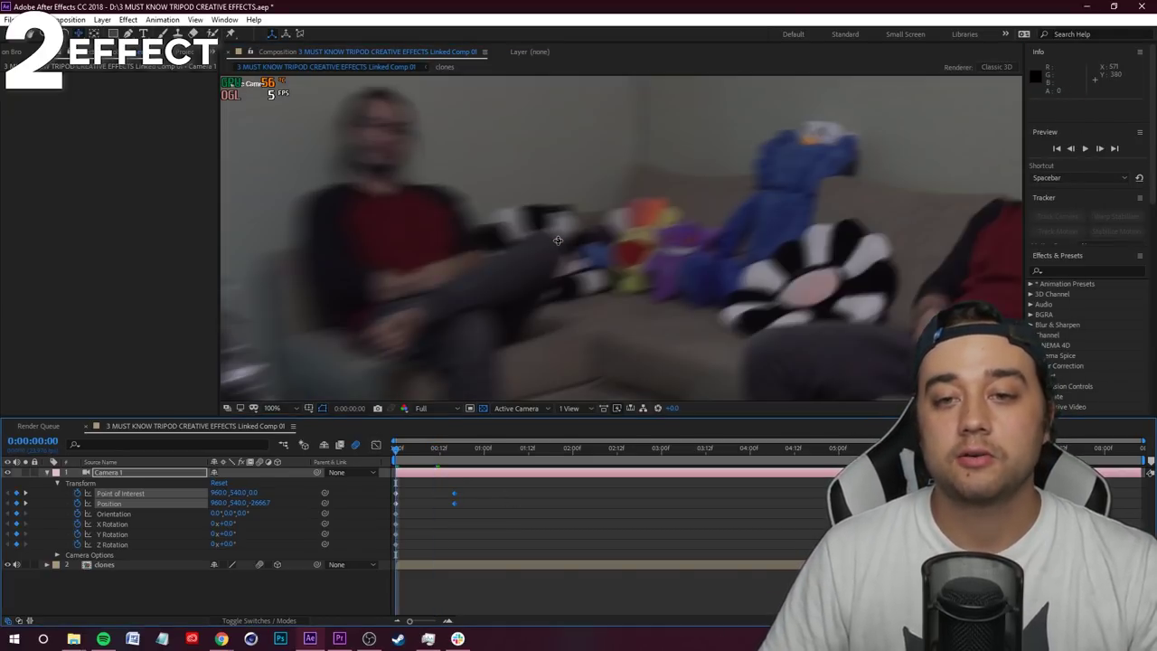
scroll(558, 240, "down", 2)
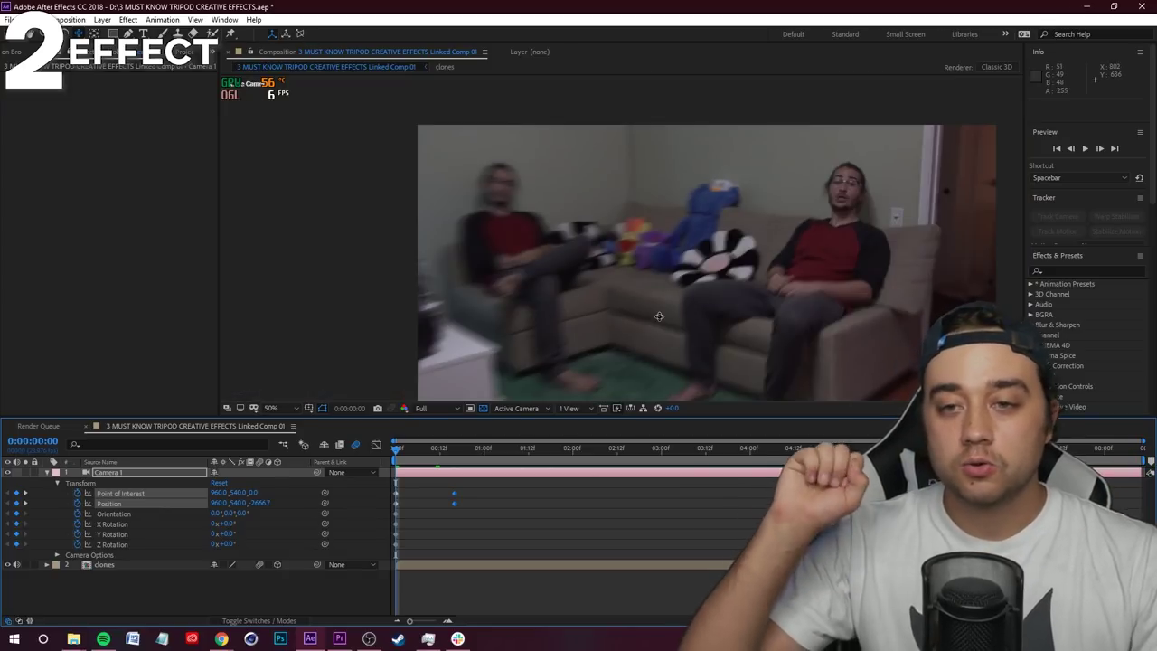
key("space")
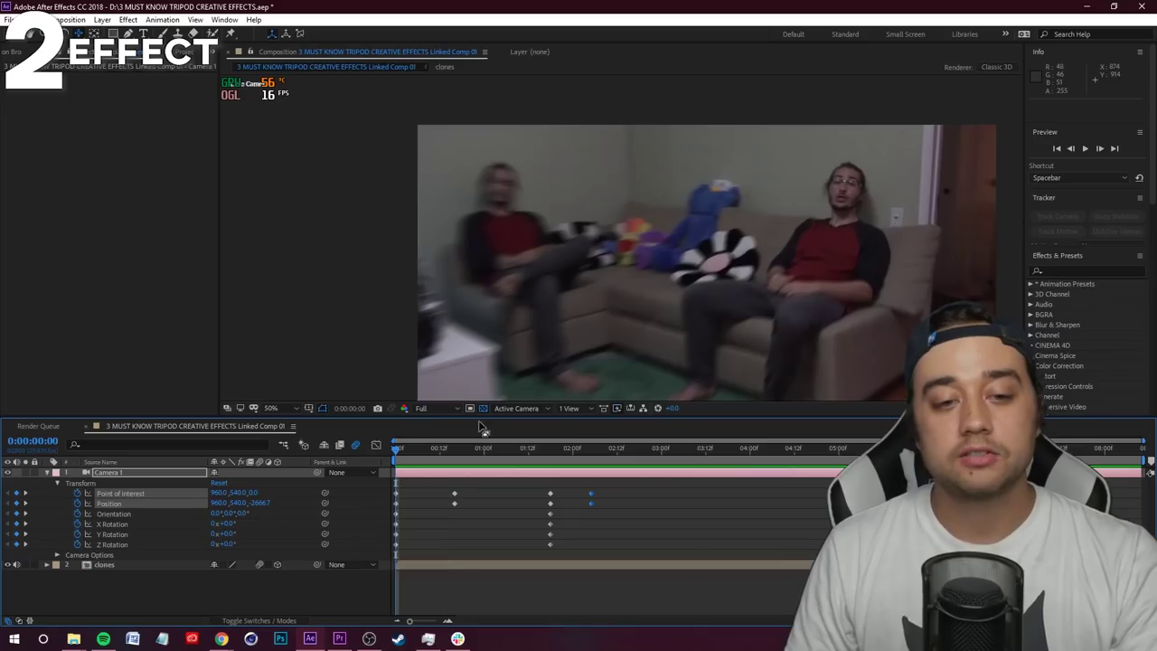
Save the After Effects project and switch to Premiere Pro
left_click(8, 19)
left_click(27, 131)
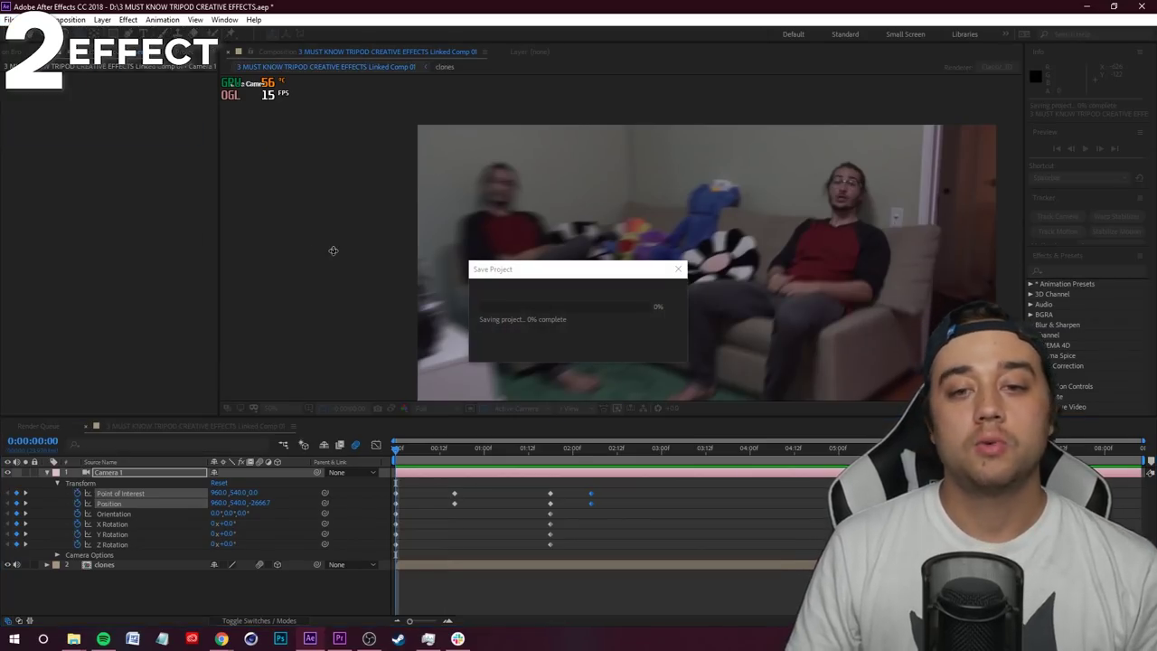
left_click(339, 638)
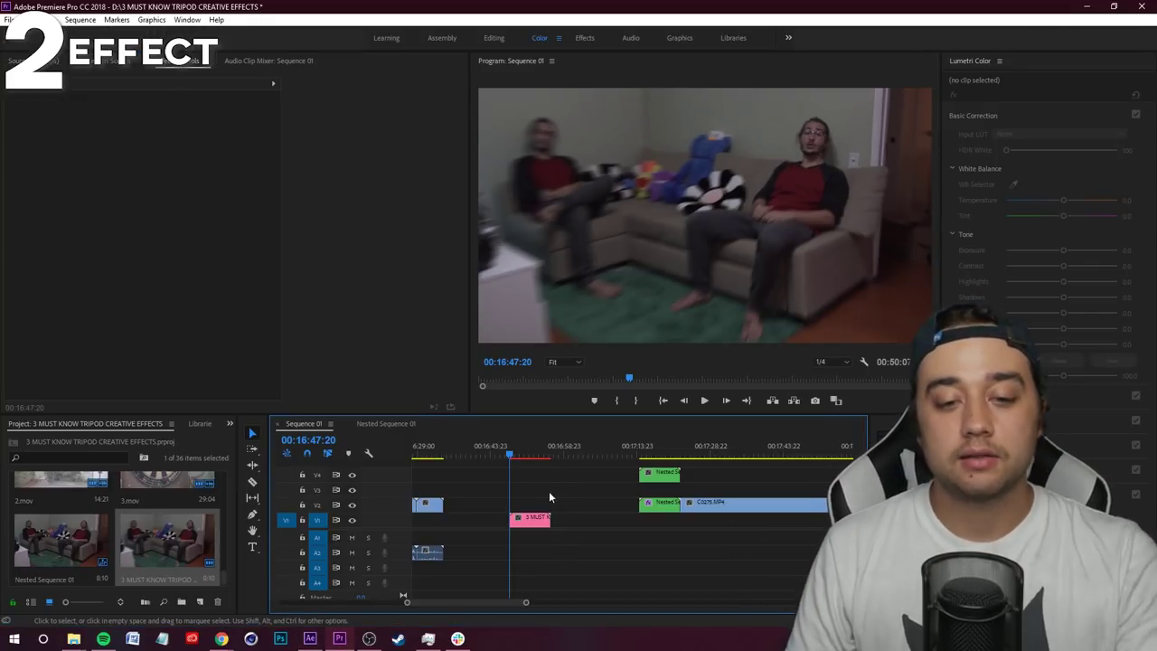
Select the linked composition clip in Sequence 01 and search the effects for "handheld" to find the handheld camera presets
left_click(531, 517)
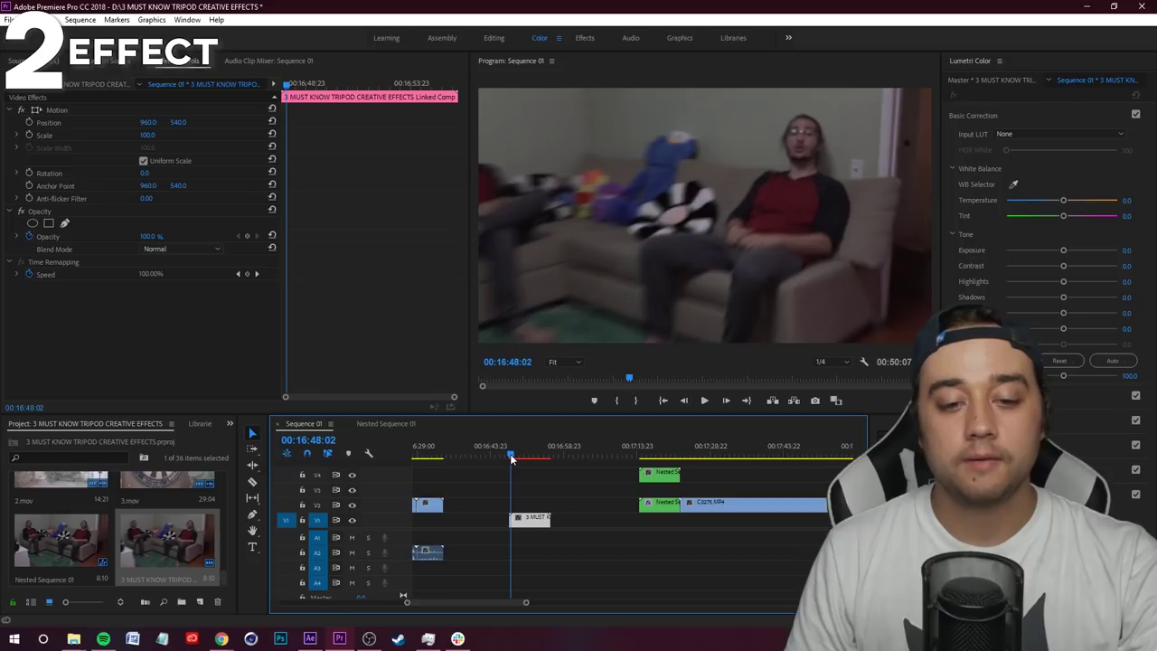
left_click(230, 423)
left_click(246, 491)
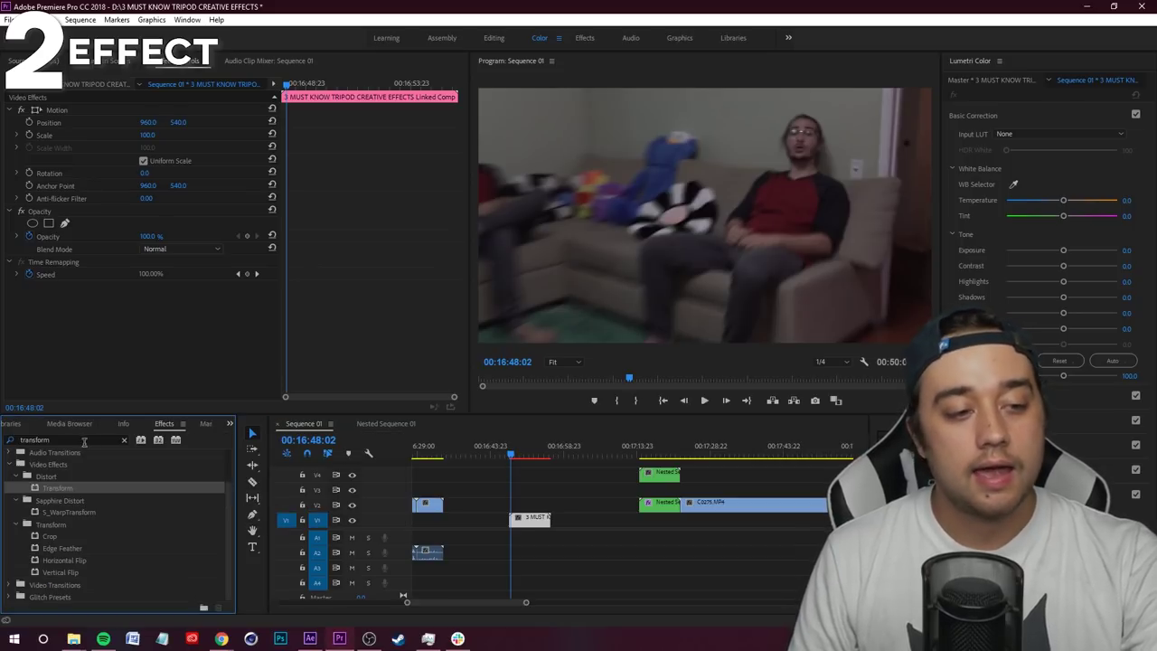
type("handheld")
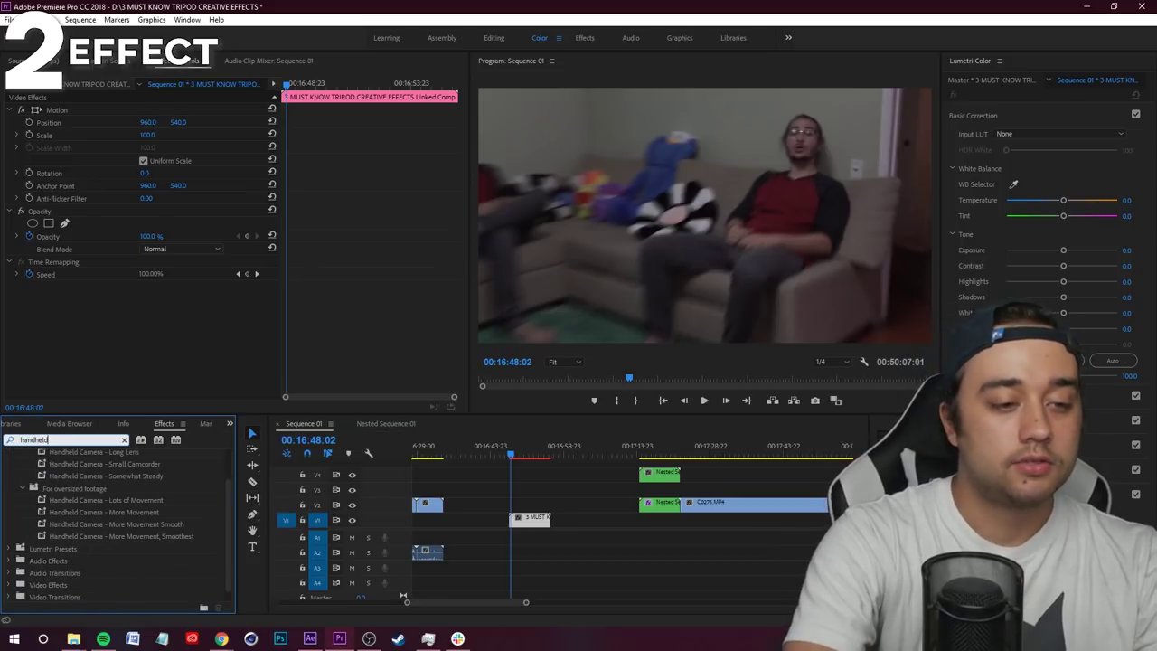
scroll(115, 573, "up", 2)
left_click(42, 469)
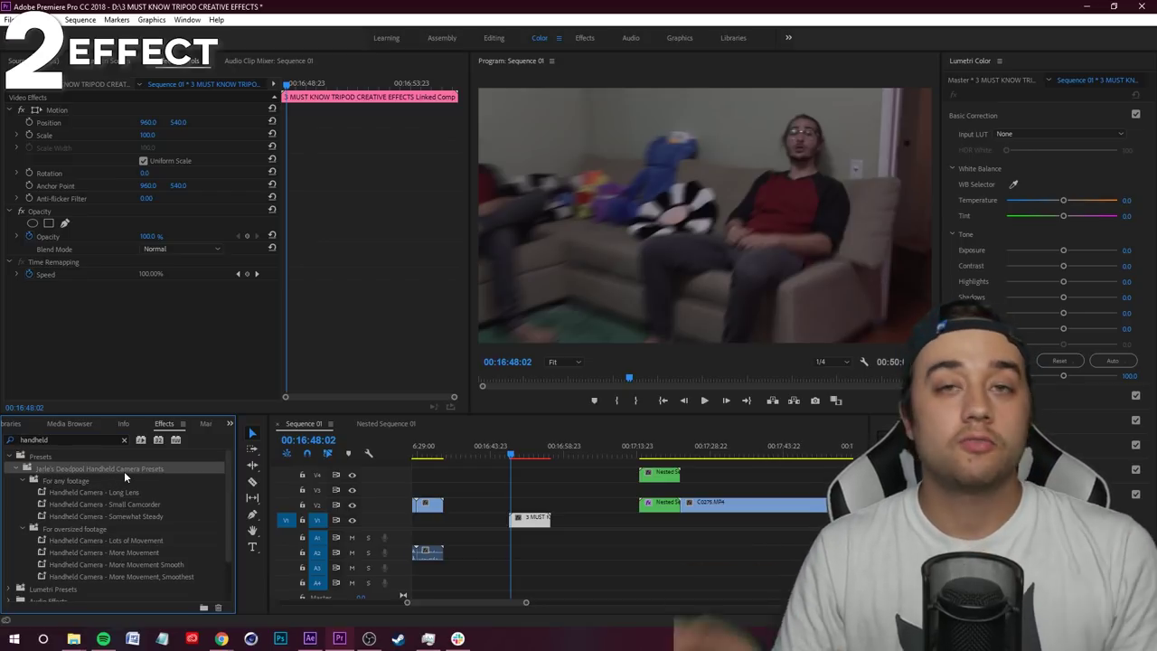
Apply the Handheld Camera - Lots of Movement preset to the linked composition clip and set its scale to 106 to hide the black edges
left_click(123, 542)
left_click_drag(531, 518, 531, 518)
key("space")
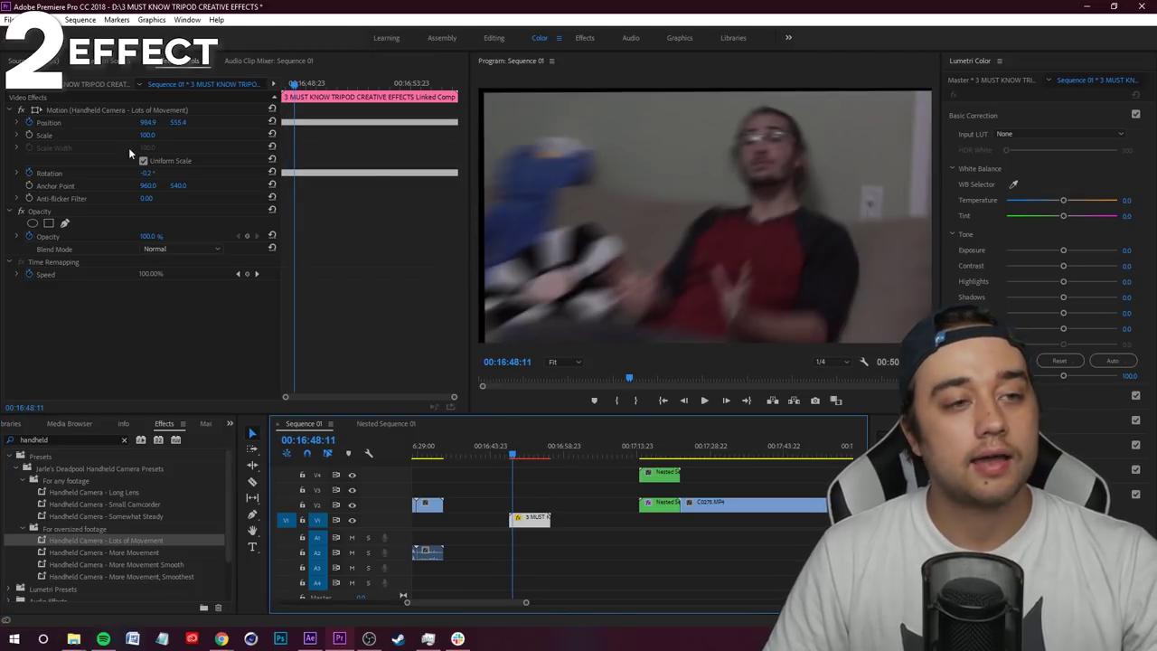
left_click_drag(144, 135, 150, 136)
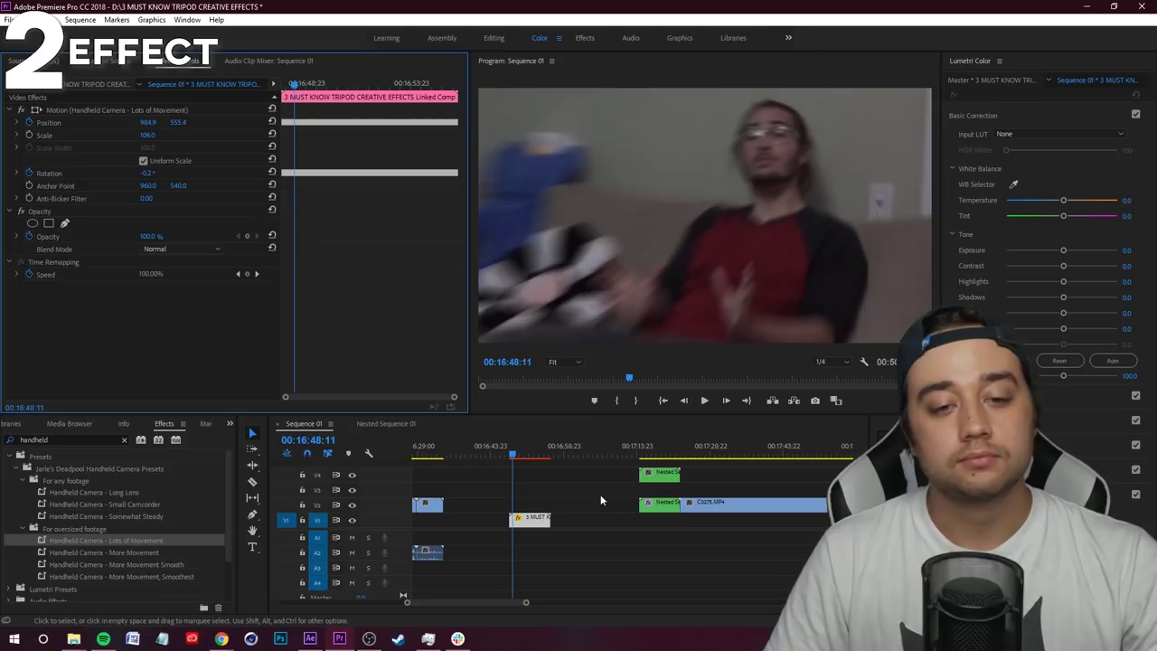
Preview the linked composition clip from its start and set its scale to 117 to hide the remaining black edges
left_click(512, 455)
left_click(585, 473)
key("space")
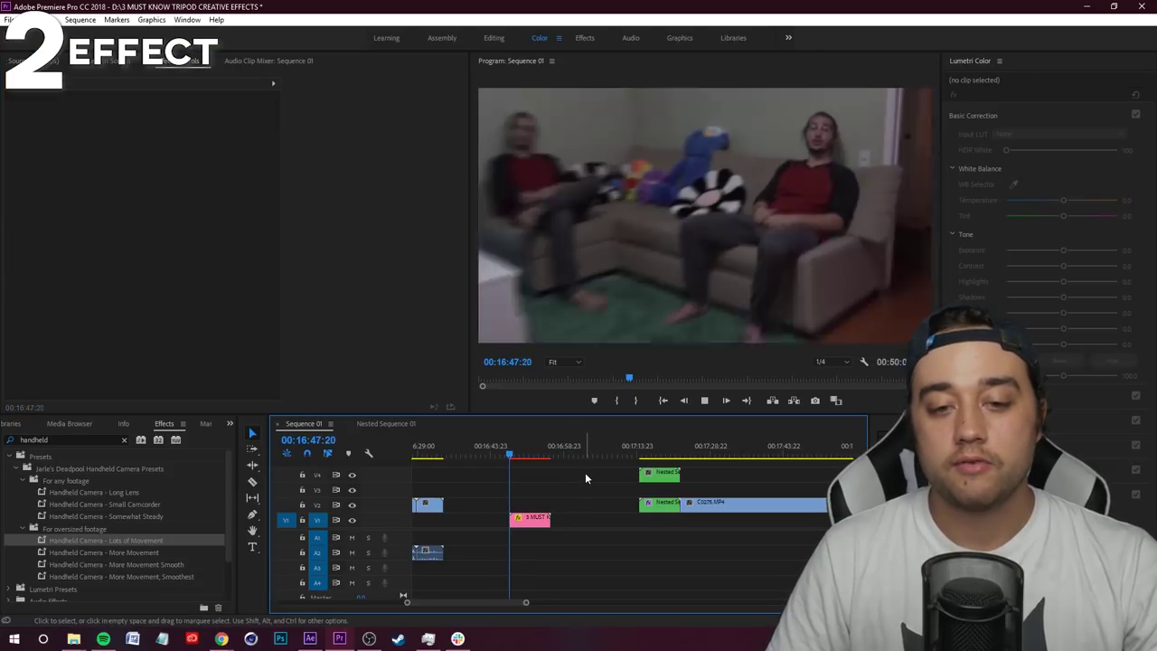
left_click(530, 518)
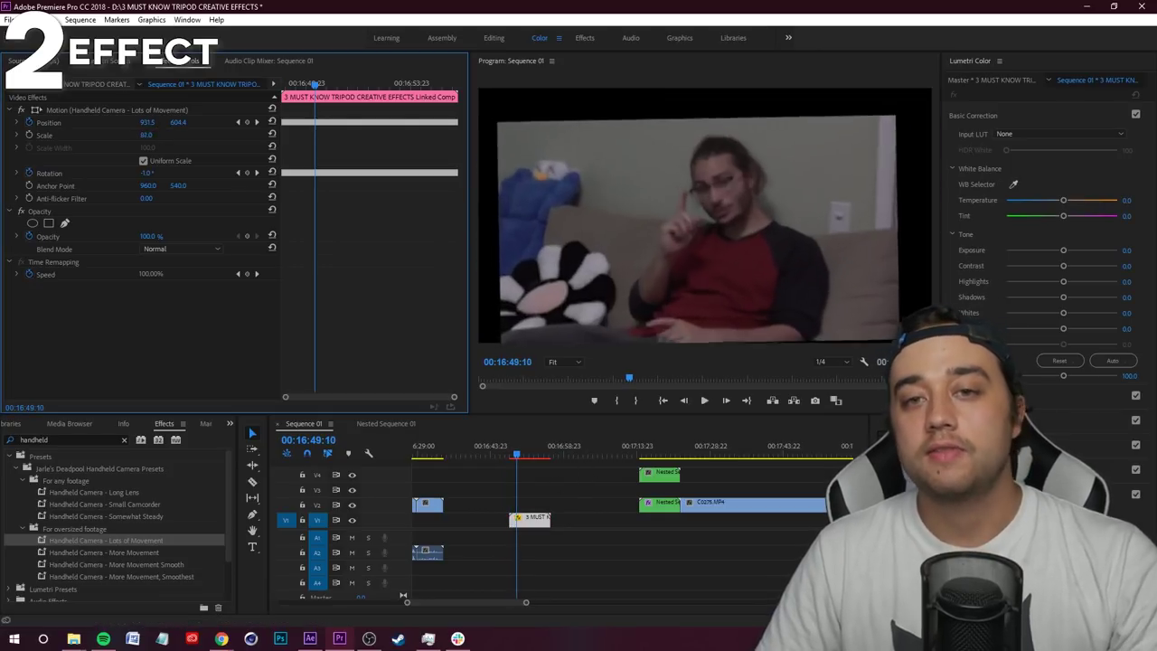
key("space")
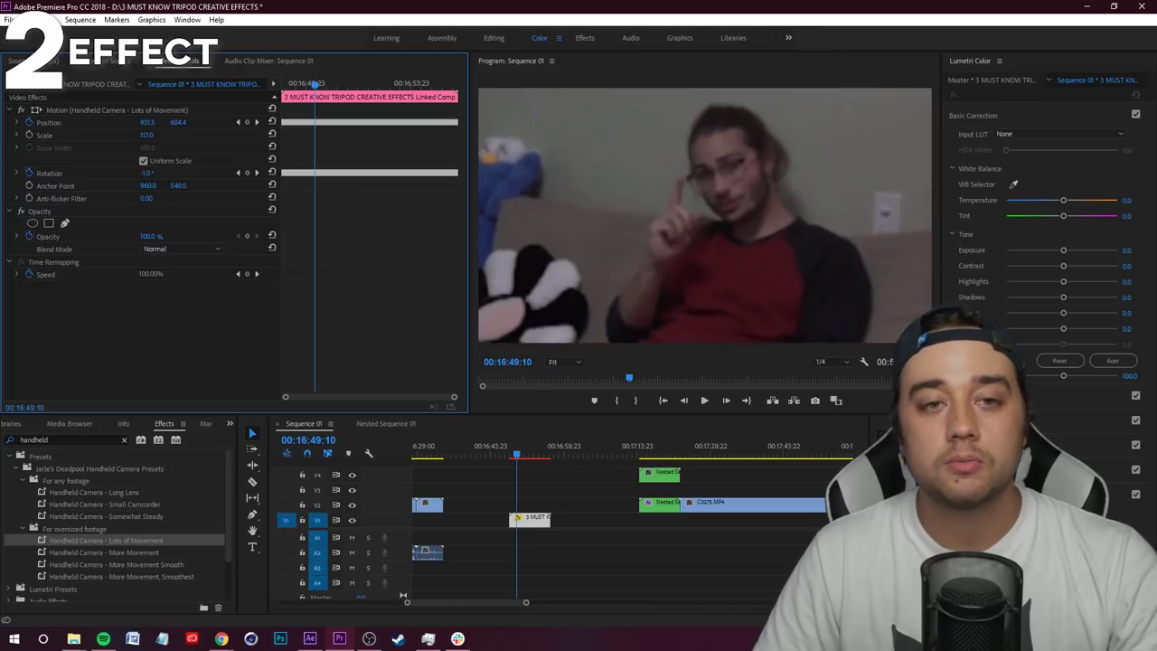
Play back the rescaled linked composition clip repeatedly from its start to check the handheld camera movement
left_click(559, 465)
key("space")
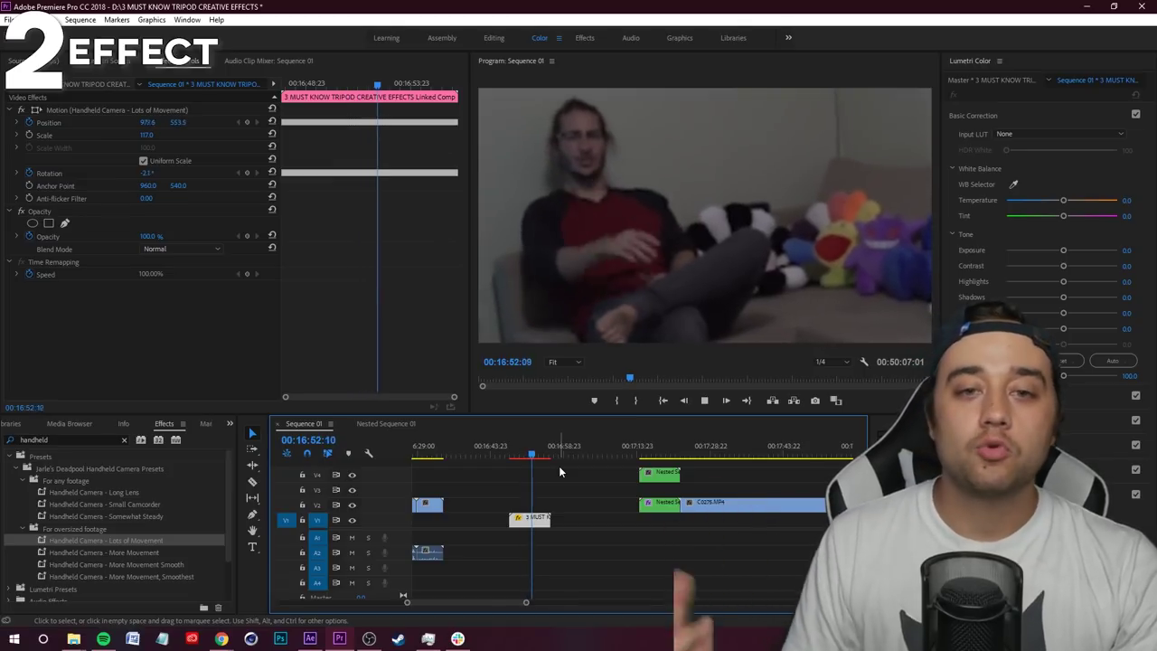
key("space")
key("Up")
left_click(571, 469)
key("space")
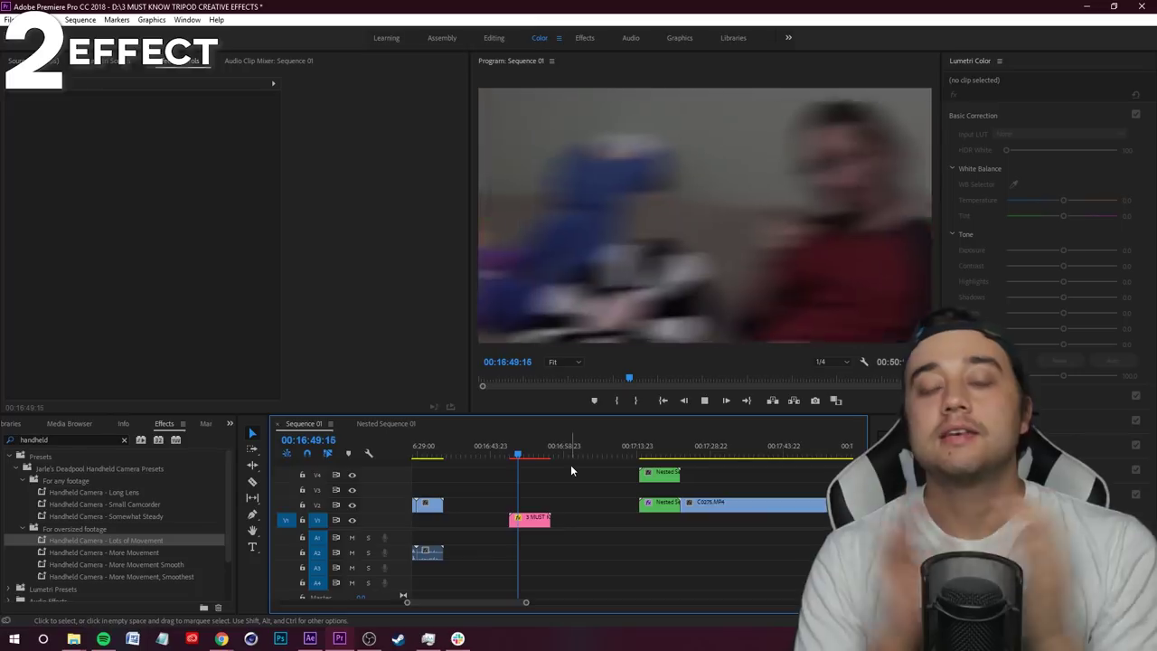
key("Up")
left_click(706, 403)
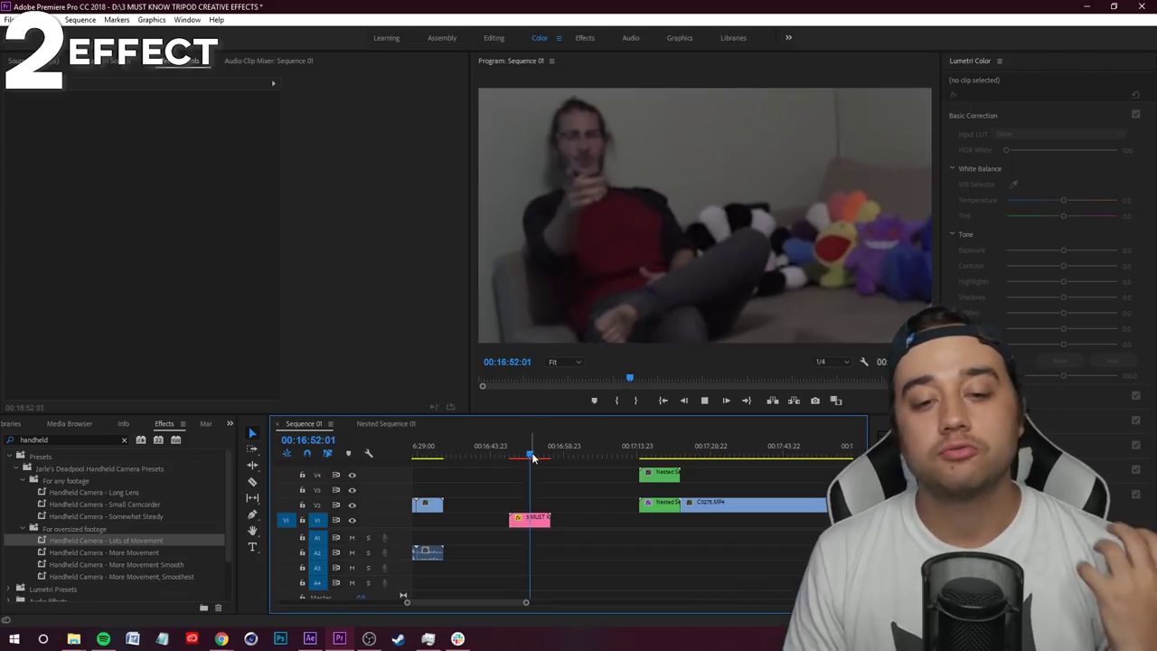
left_click(531, 517)
key("Up")
left_click(704, 400)
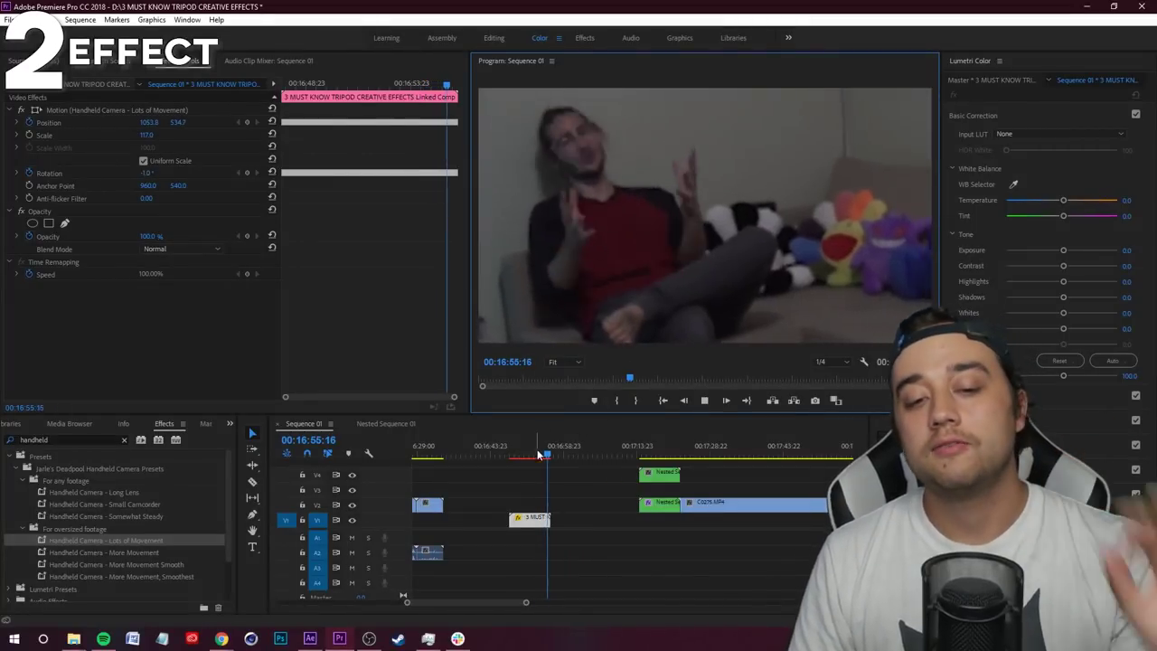
left_click(705, 401)
left_click(712, 401)
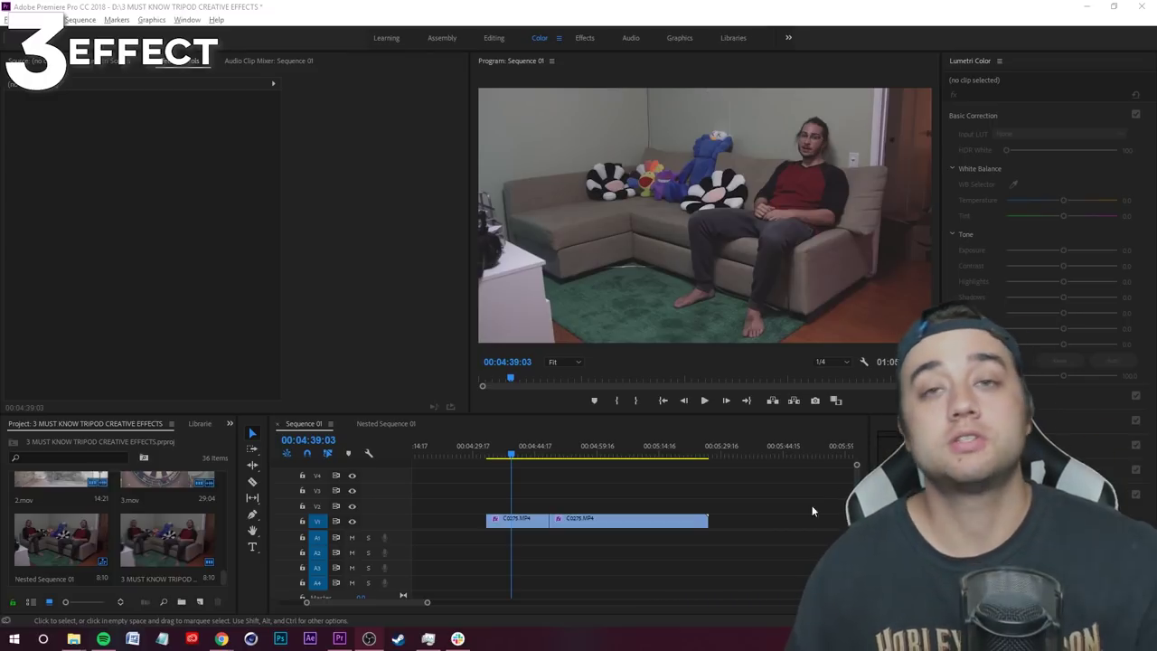
Move the second C0275.MP4 clip onto track V2, aligned with the first clip's start, and place the playhead there
left_click(647, 483)
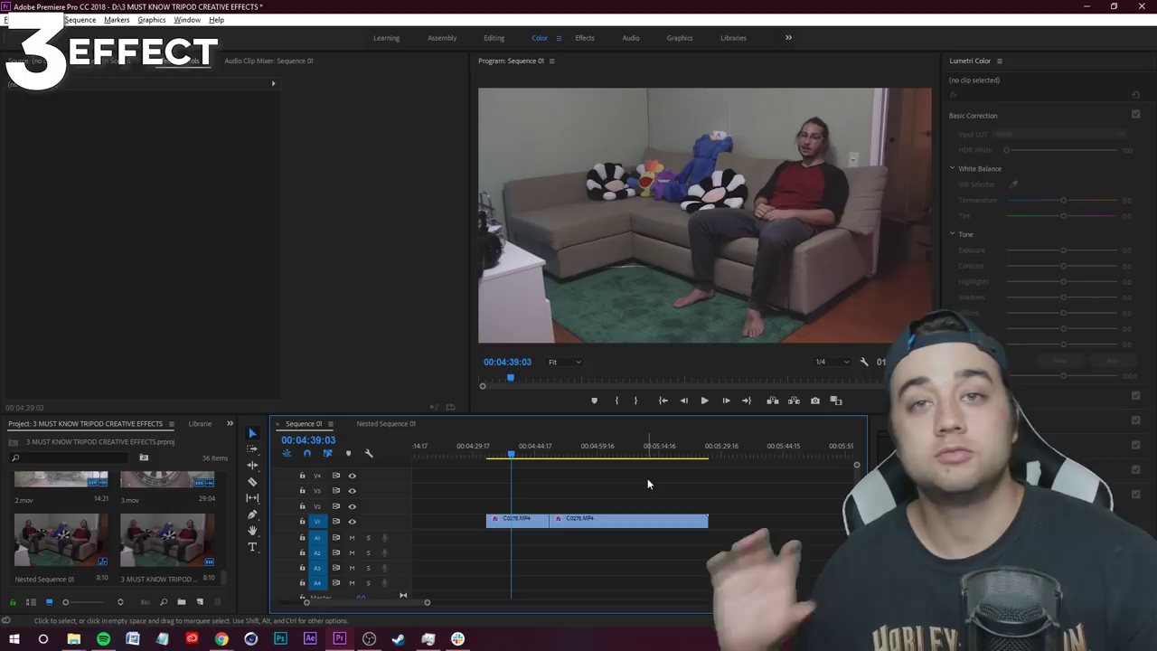
left_click_drag(633, 519, 571, 504)
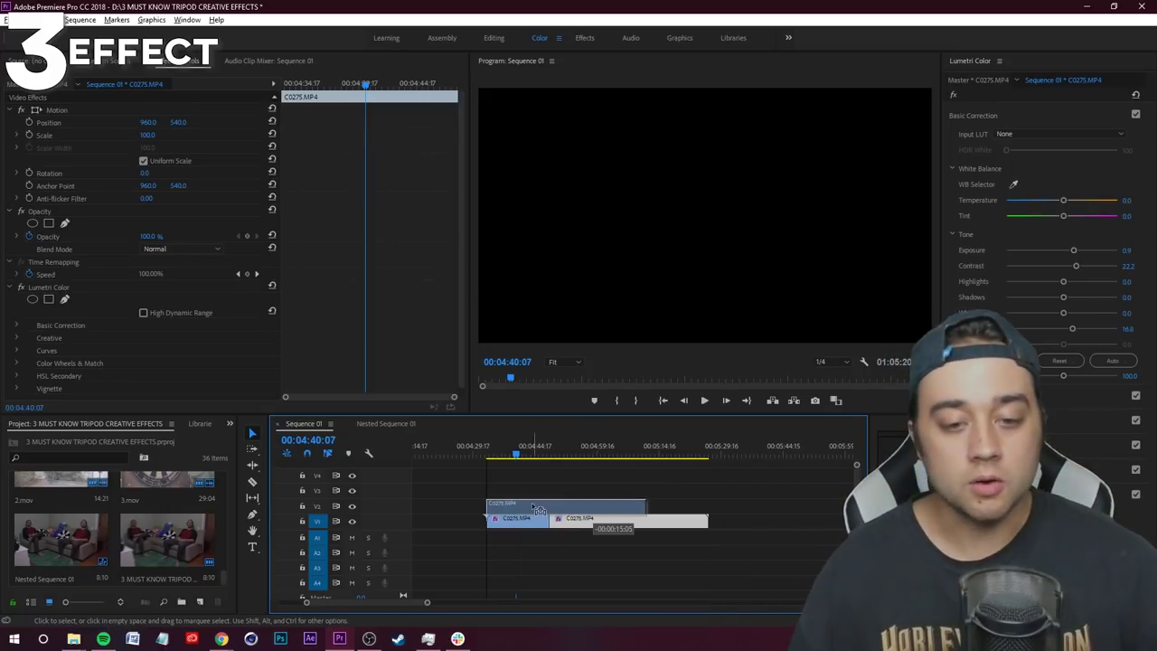
left_click(489, 461)
left_click_drag(489, 463, 491, 464)
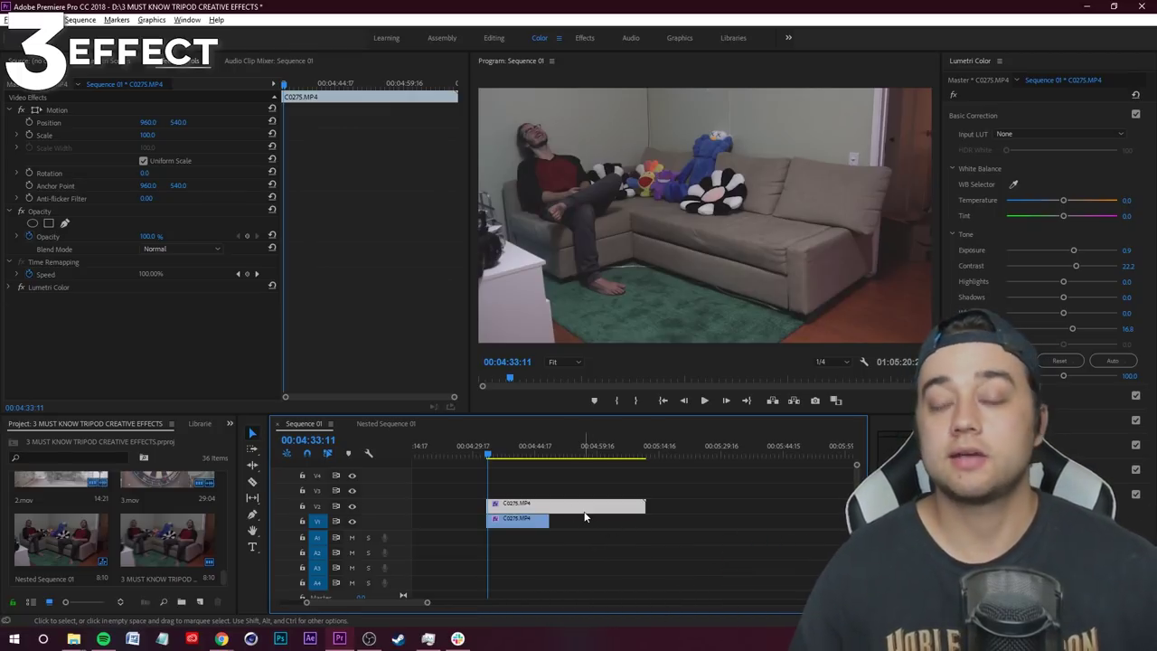
Draw a closed freeform opacity mask on the V2 clip around the man seated at the left end of the couch
left_click(199, 65)
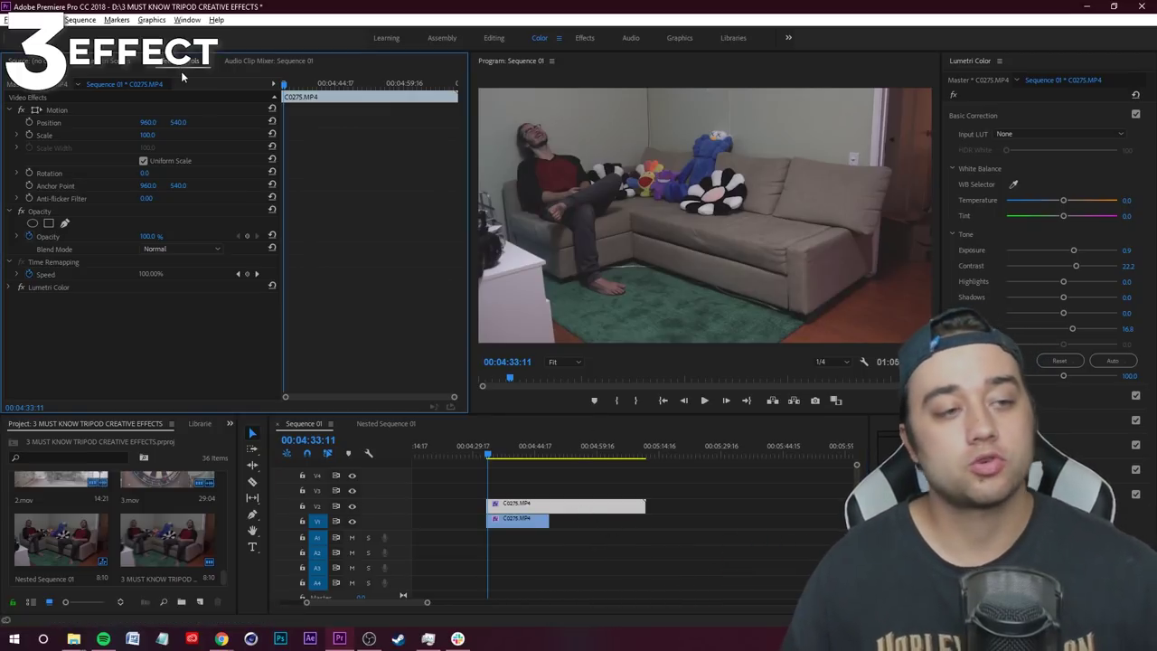
left_click(66, 225)
left_click(502, 146)
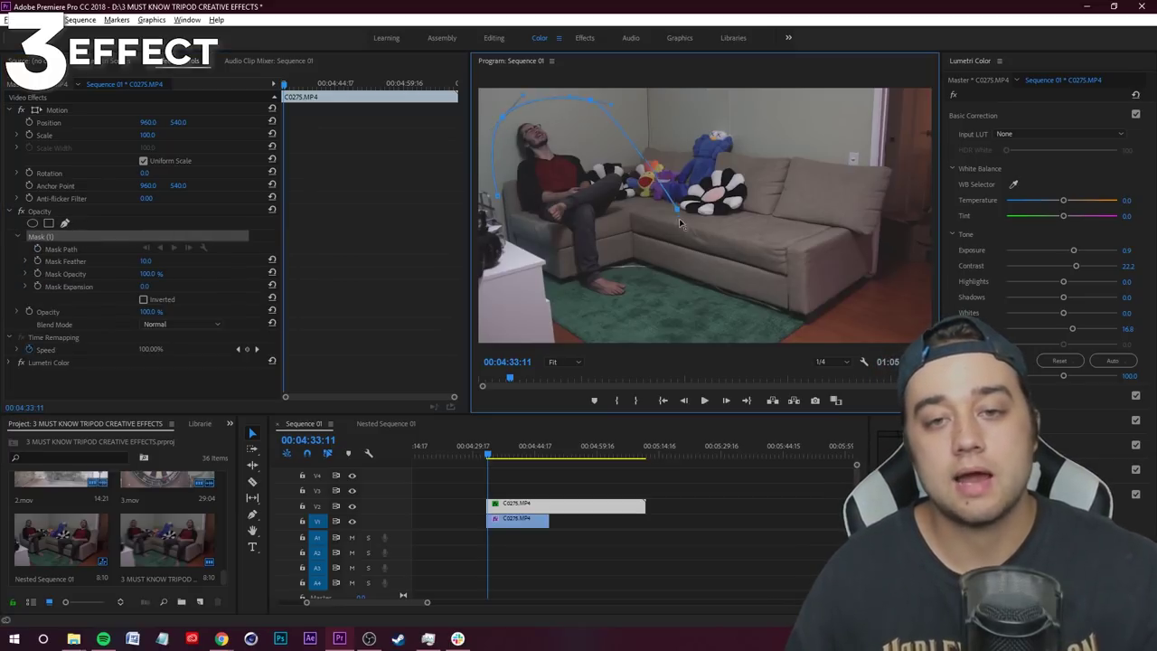
left_click(495, 186)
left_click(784, 526)
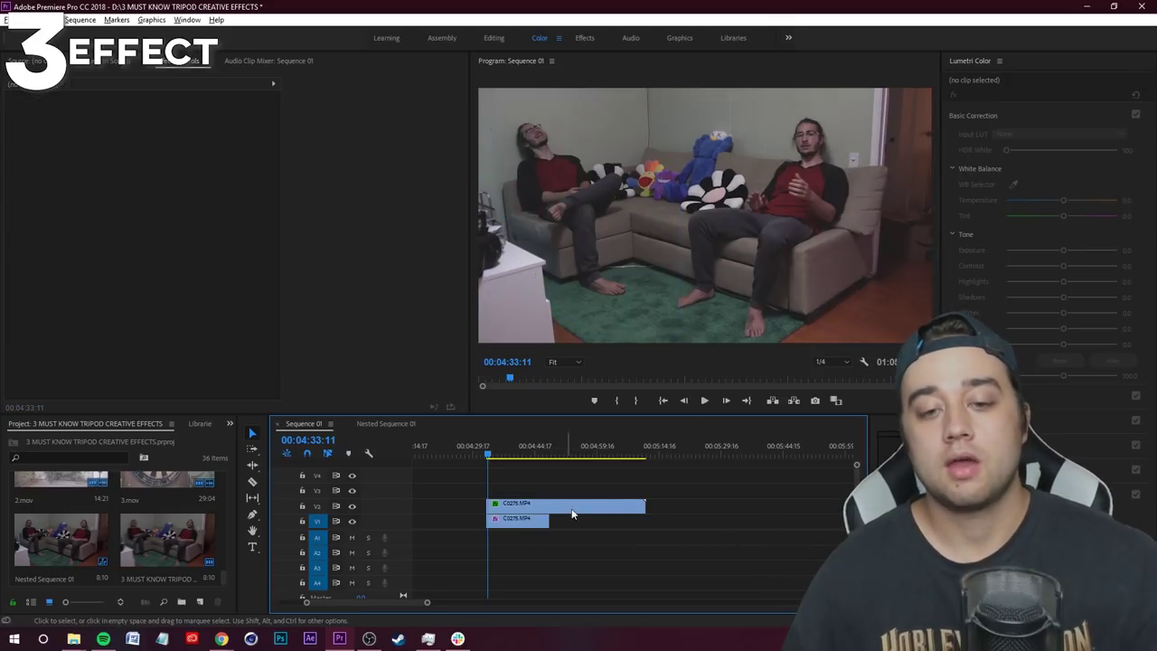
Compare the settings of the two stacked clips and show the V2 clip's mask outline in the frame
left_click(545, 522)
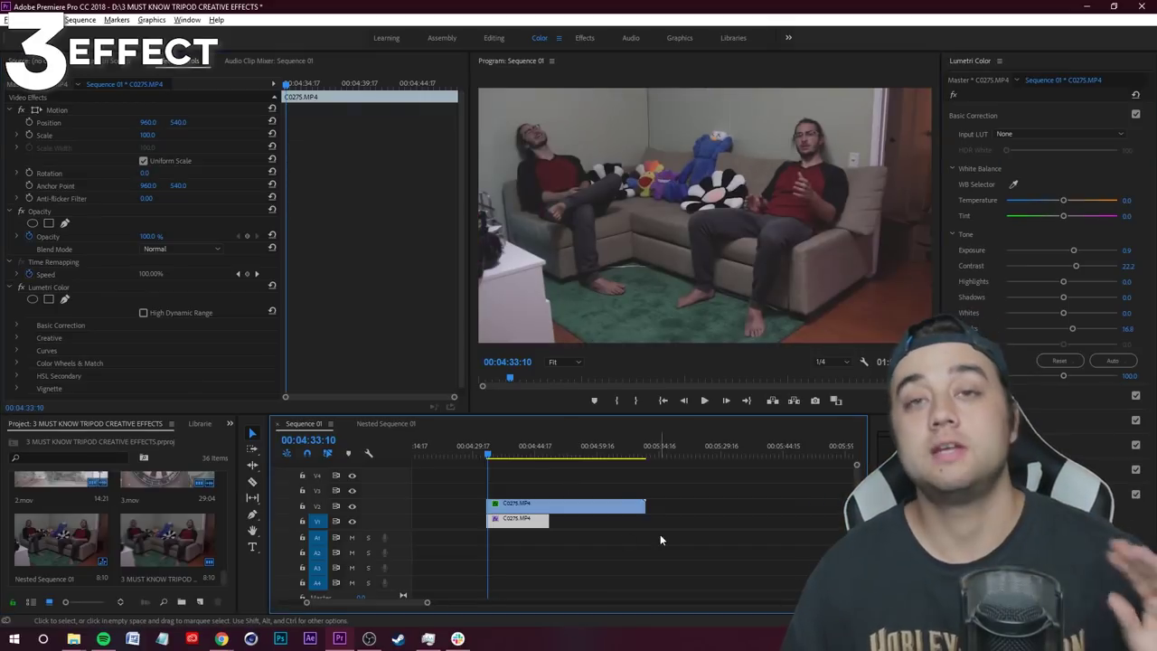
left_click(542, 513)
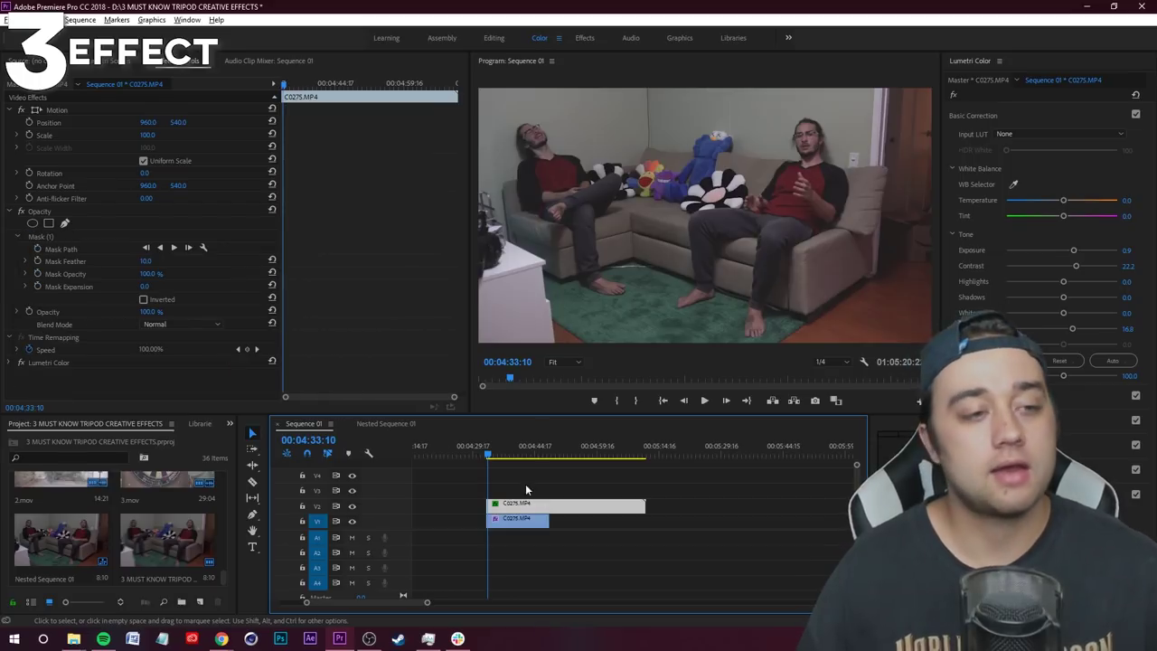
left_click(34, 214)
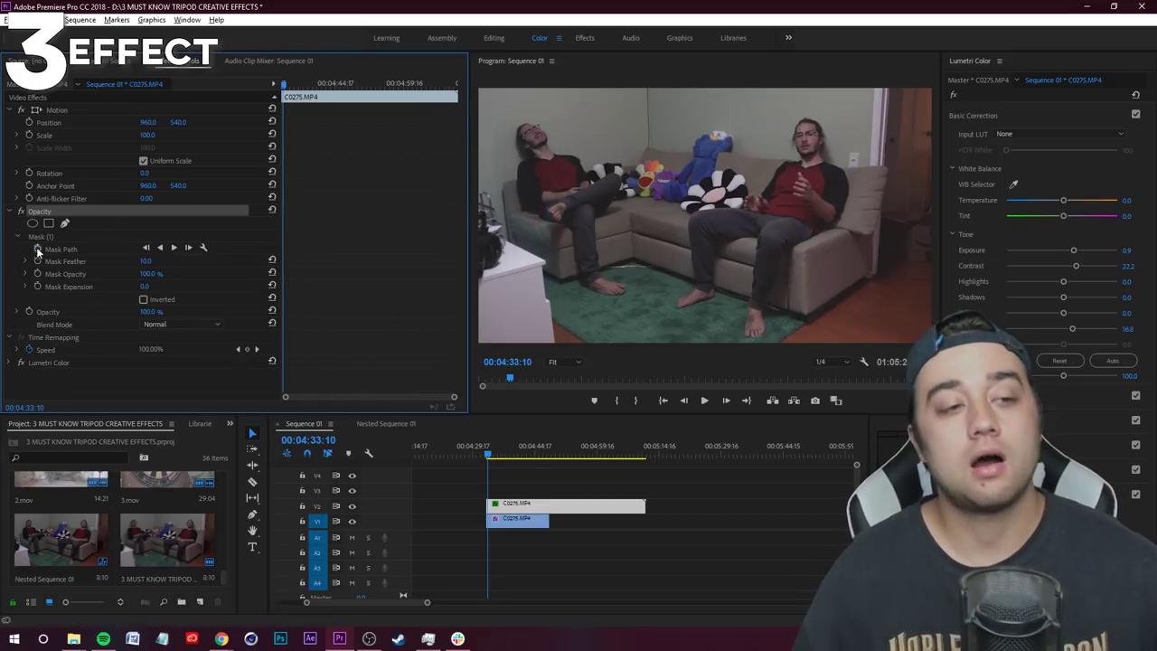
left_click(48, 237)
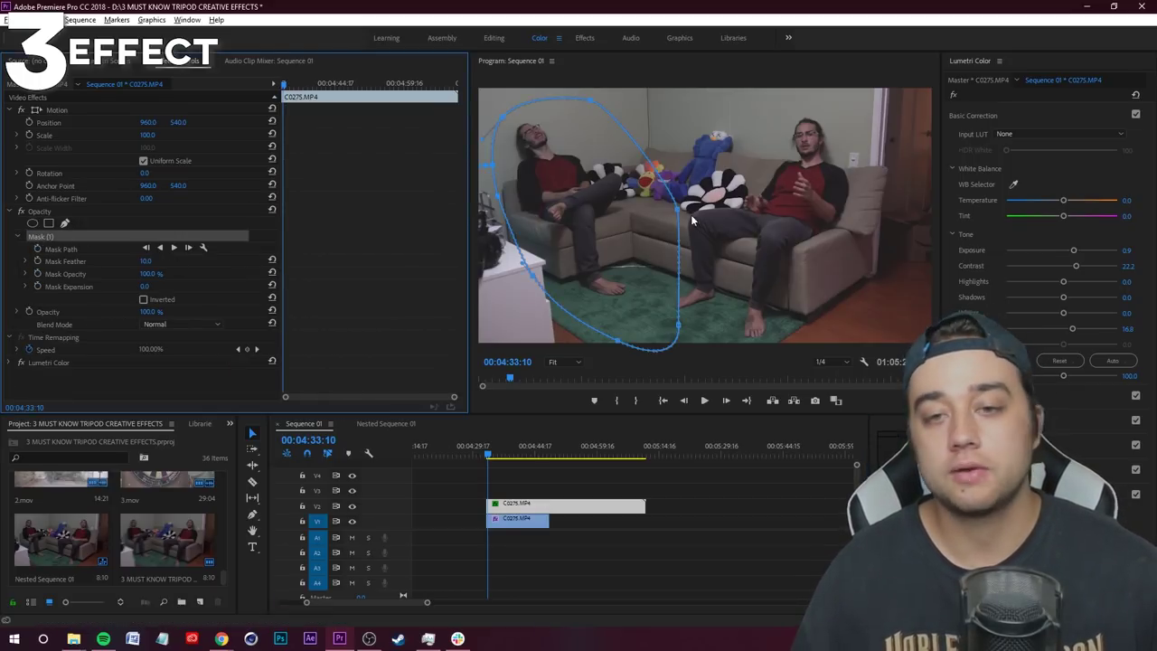
Play back the masked clone shot and return the playhead to the start of the clips
left_click(496, 457)
key("space")
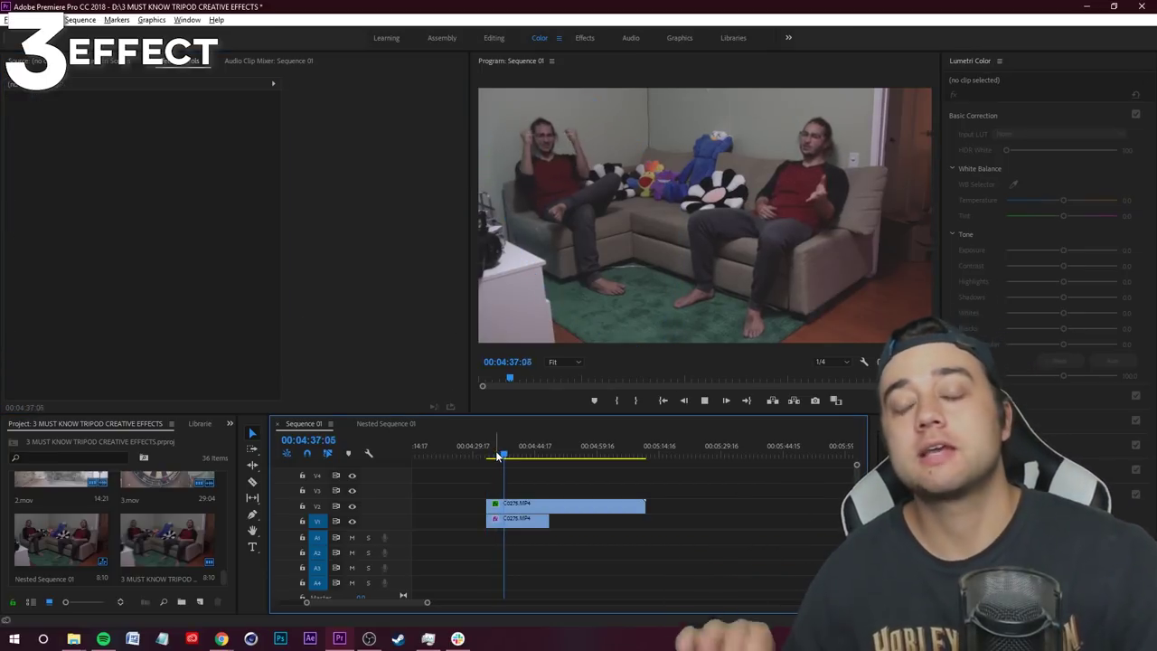
key("space")
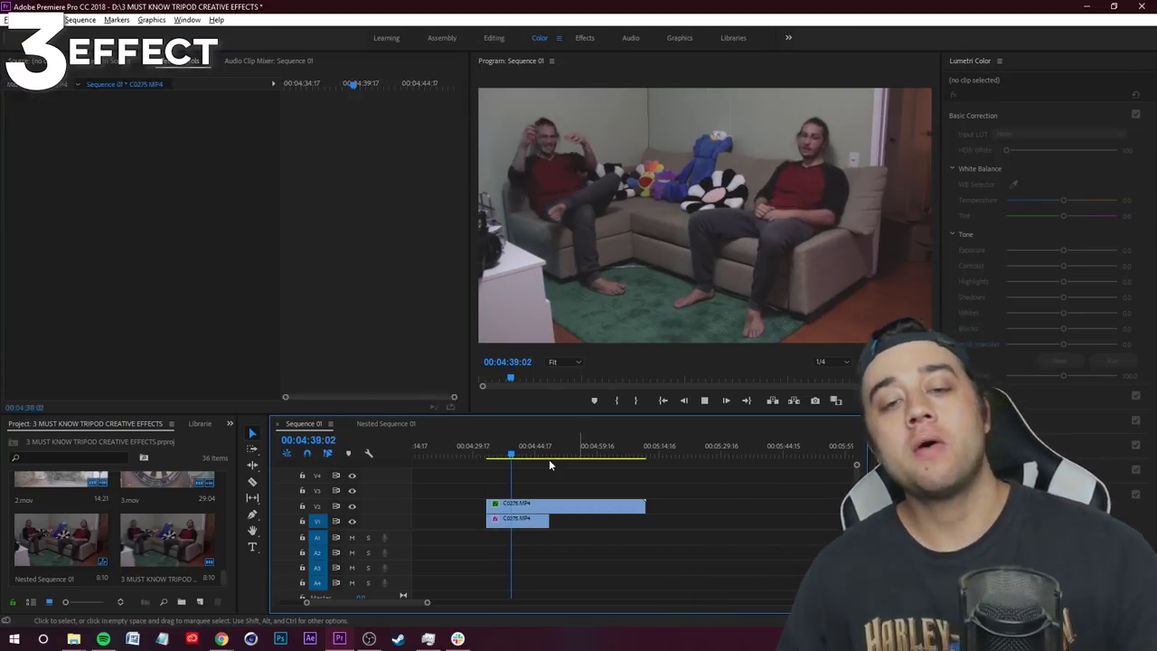
left_click(489, 453)
left_click(616, 485)
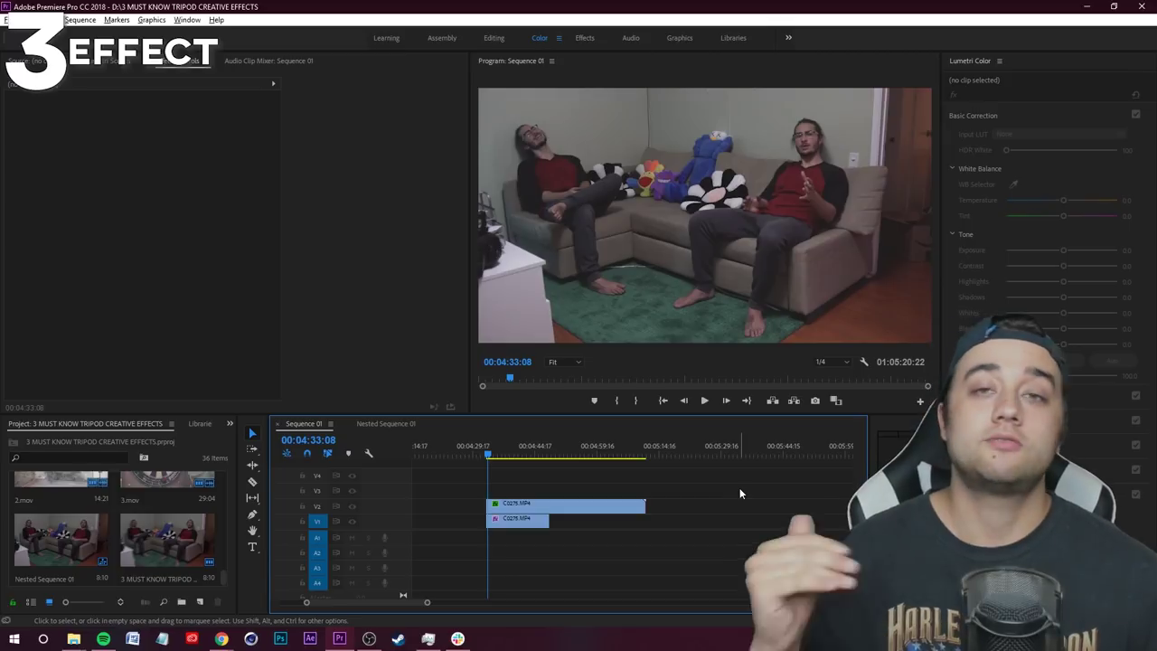
Set the speed of the masked C0275.MP4 clip on V2 to 50%
left_click(546, 515)
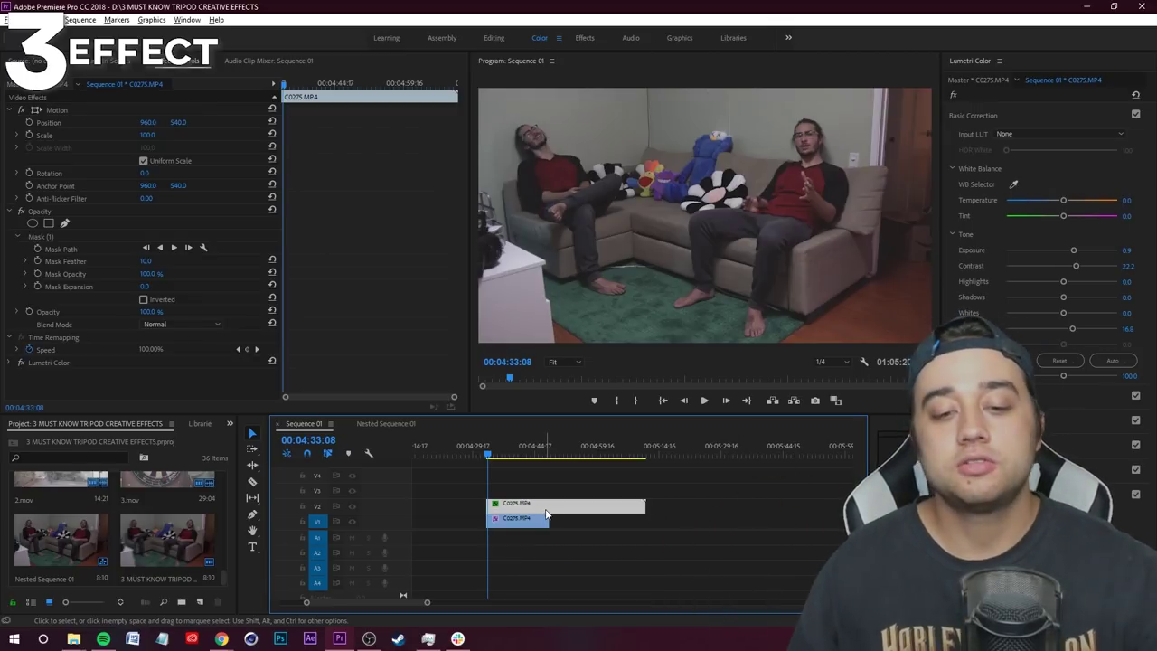
right_click(546, 515)
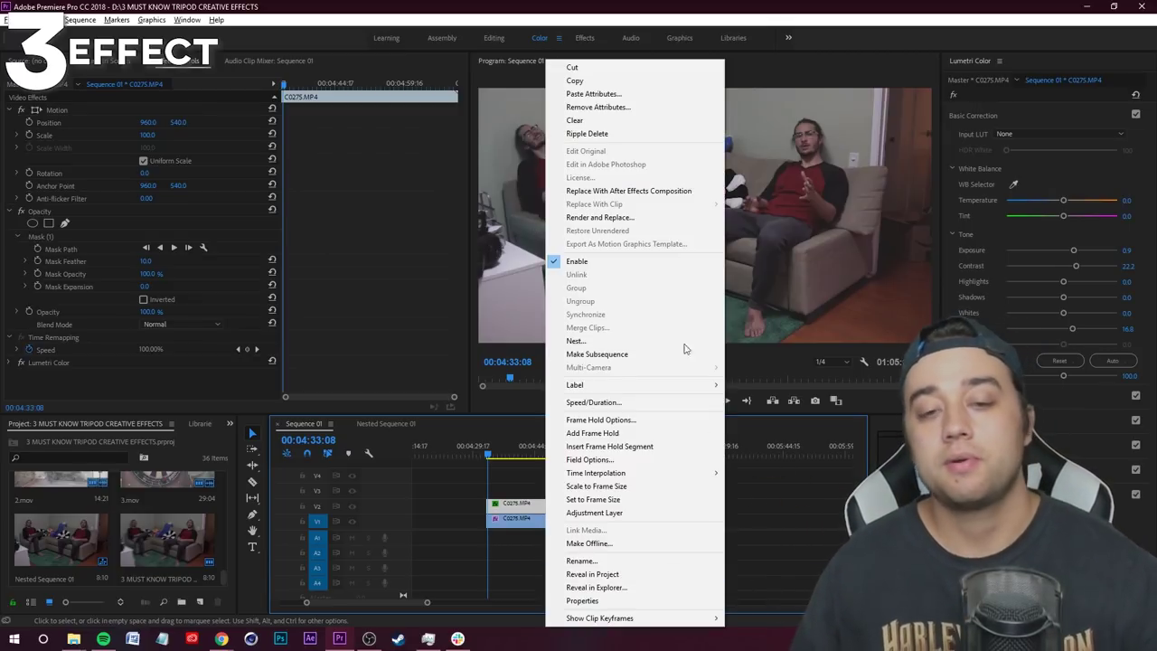
left_click(612, 403)
type("509")
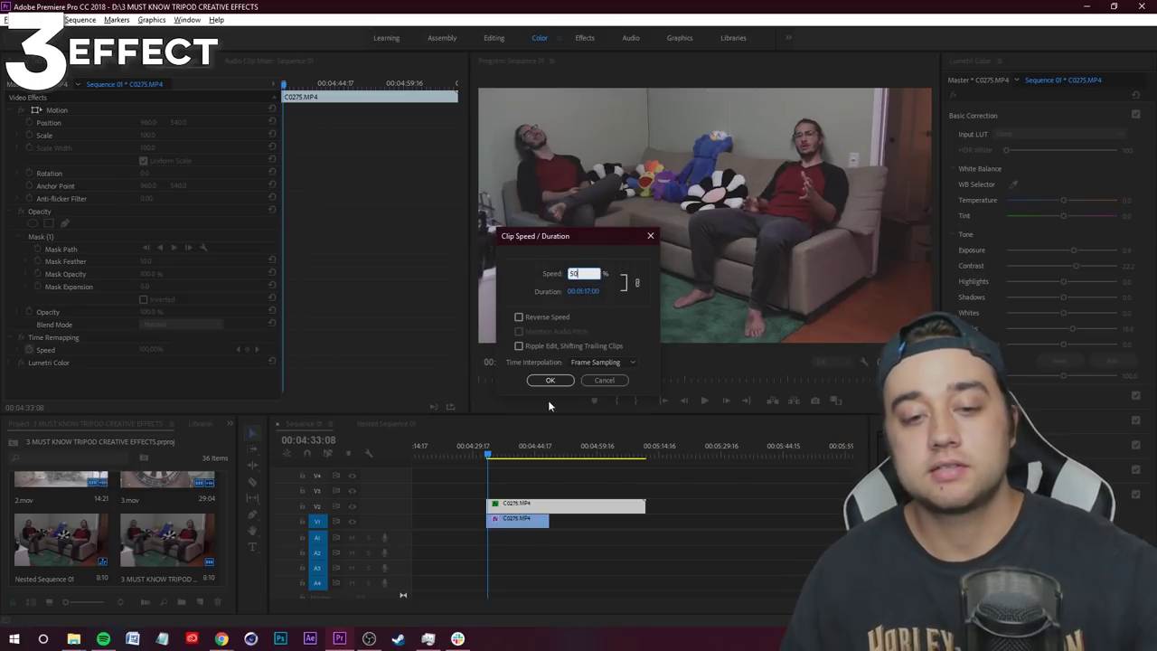
left_click(550, 379)
Play the clone shot with the program view enlarged, pausing to compare the slowed man with the normal-speed one
key("space")
key("grave")
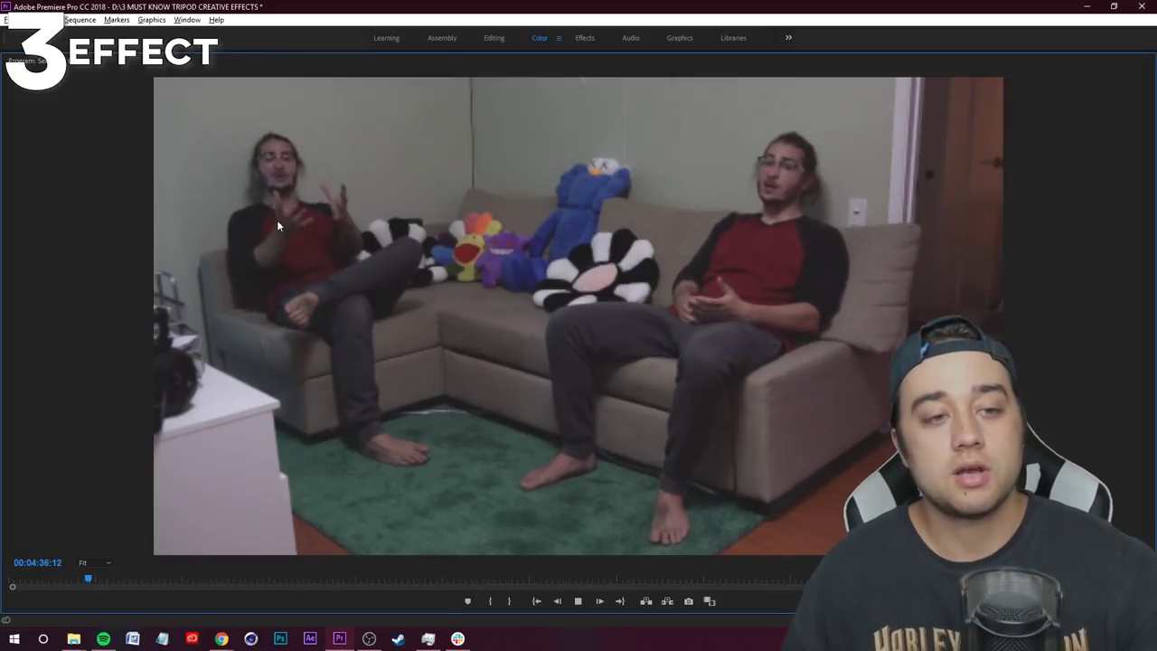
key("grave")
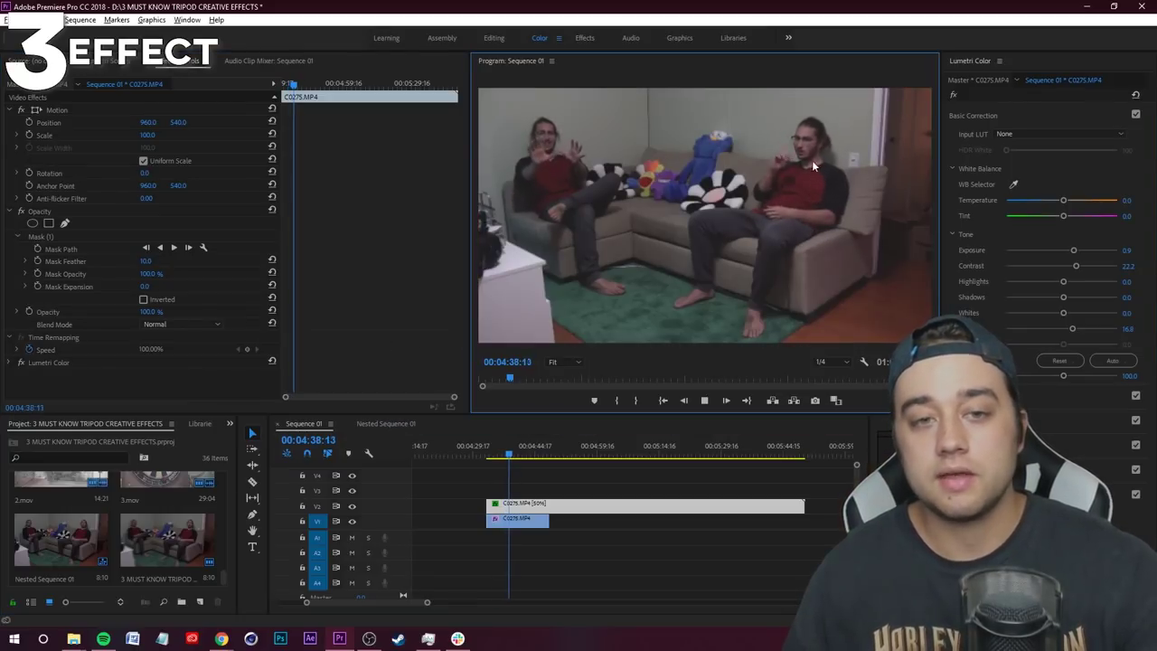
key("grave")
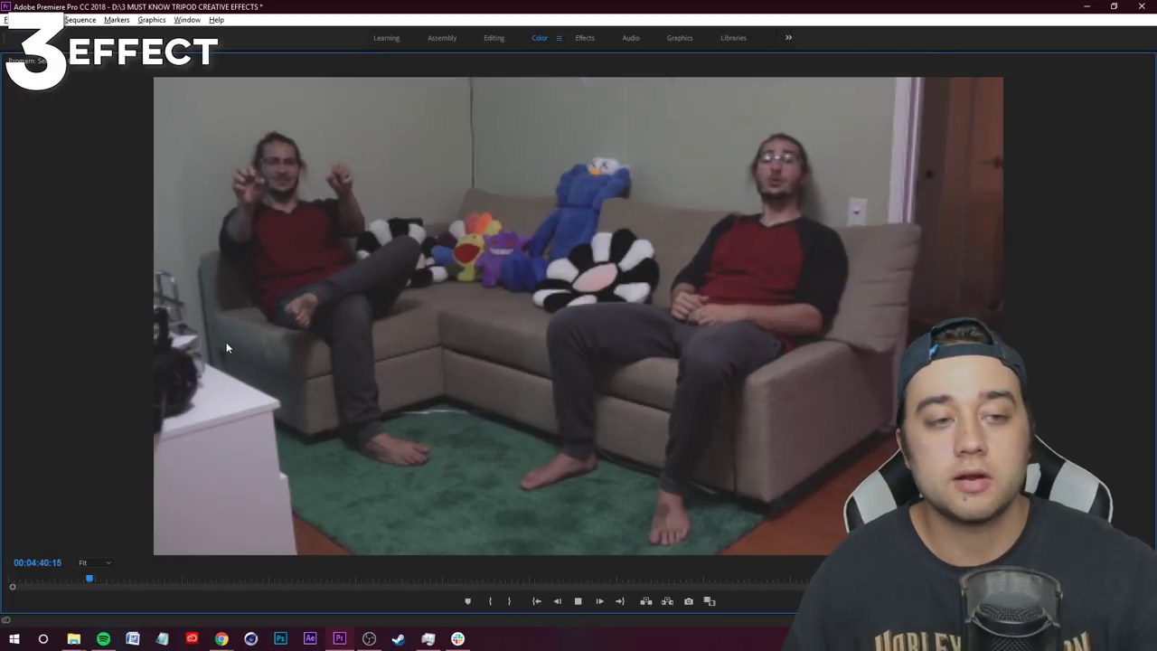
key("grave")
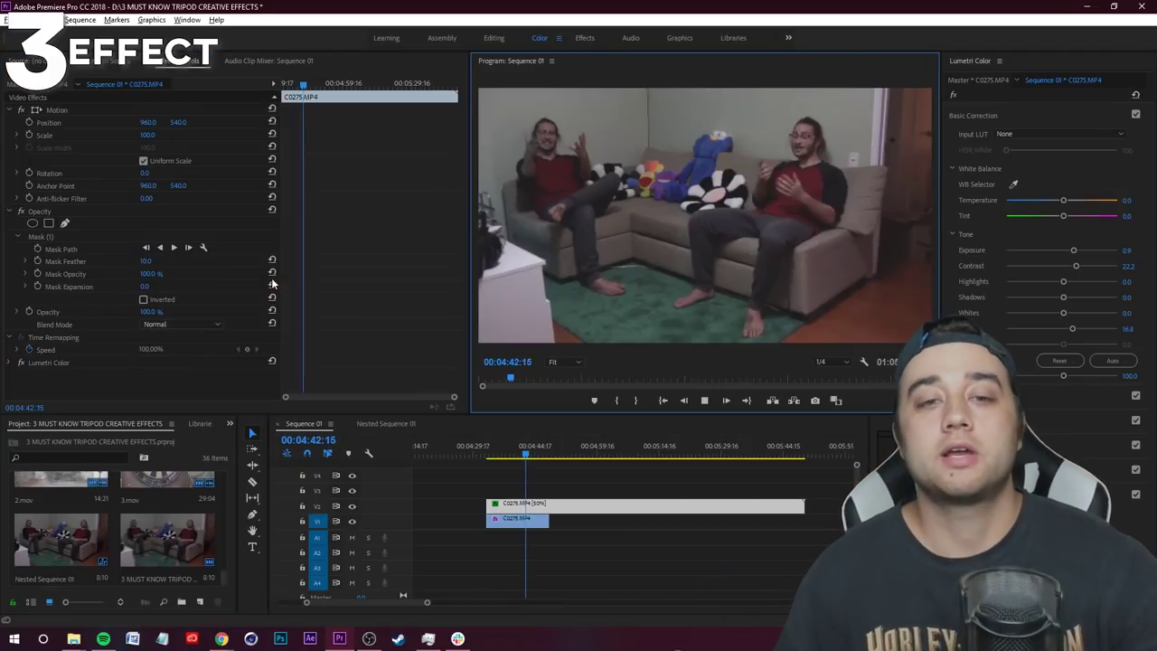
key("space")
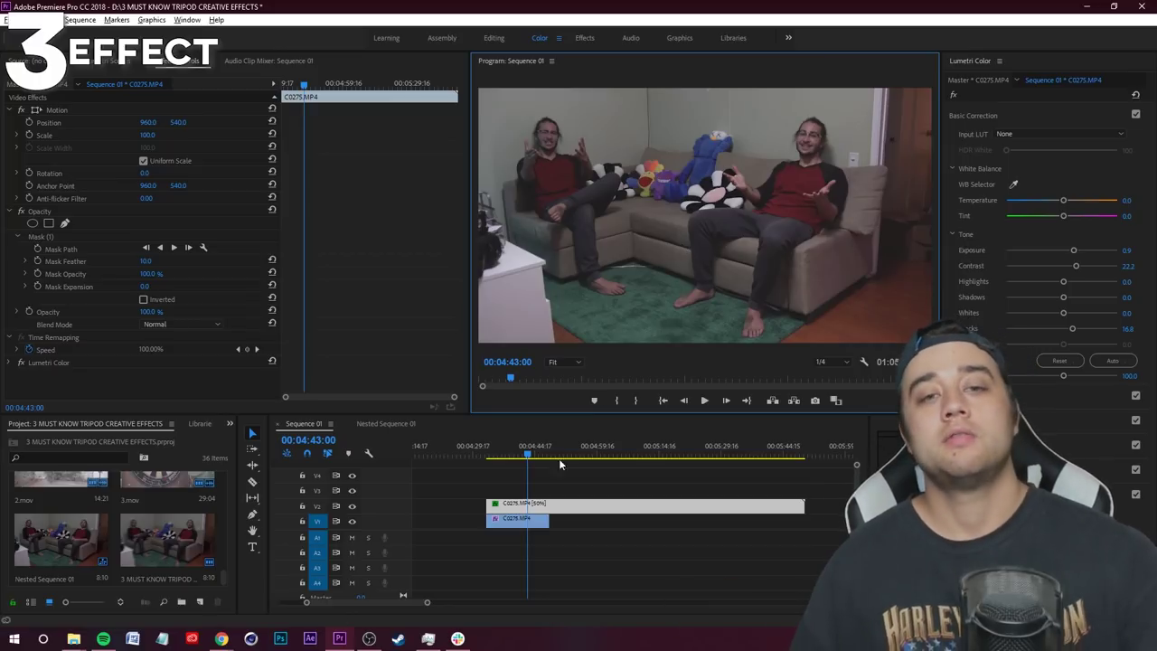
key("grave")
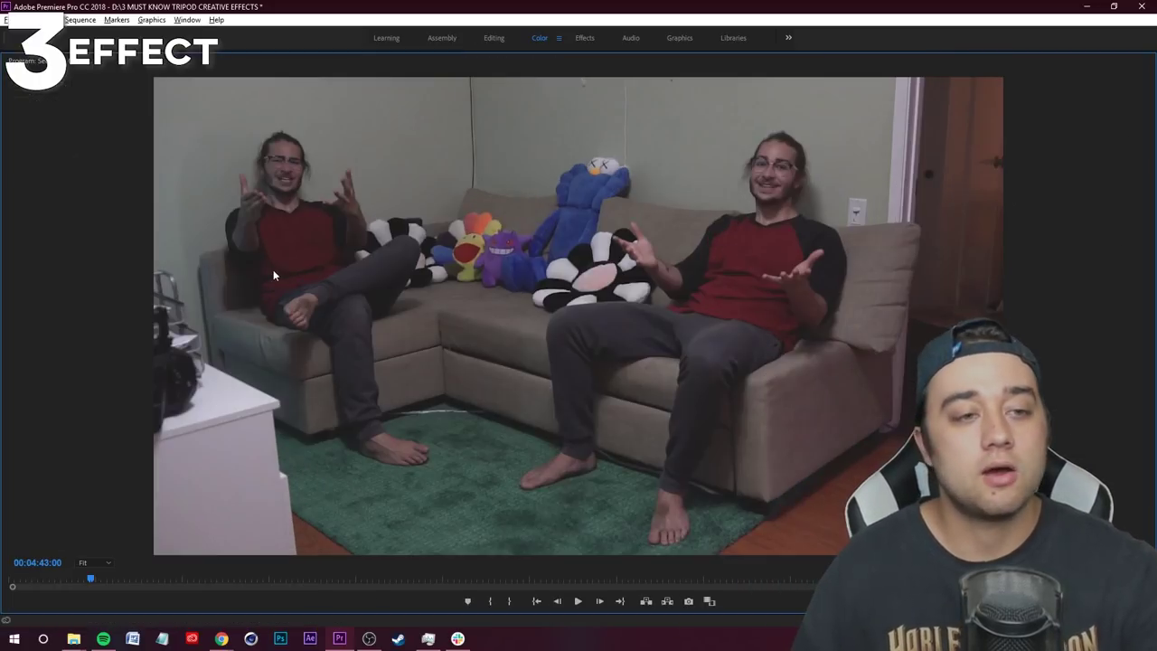
key("grave")
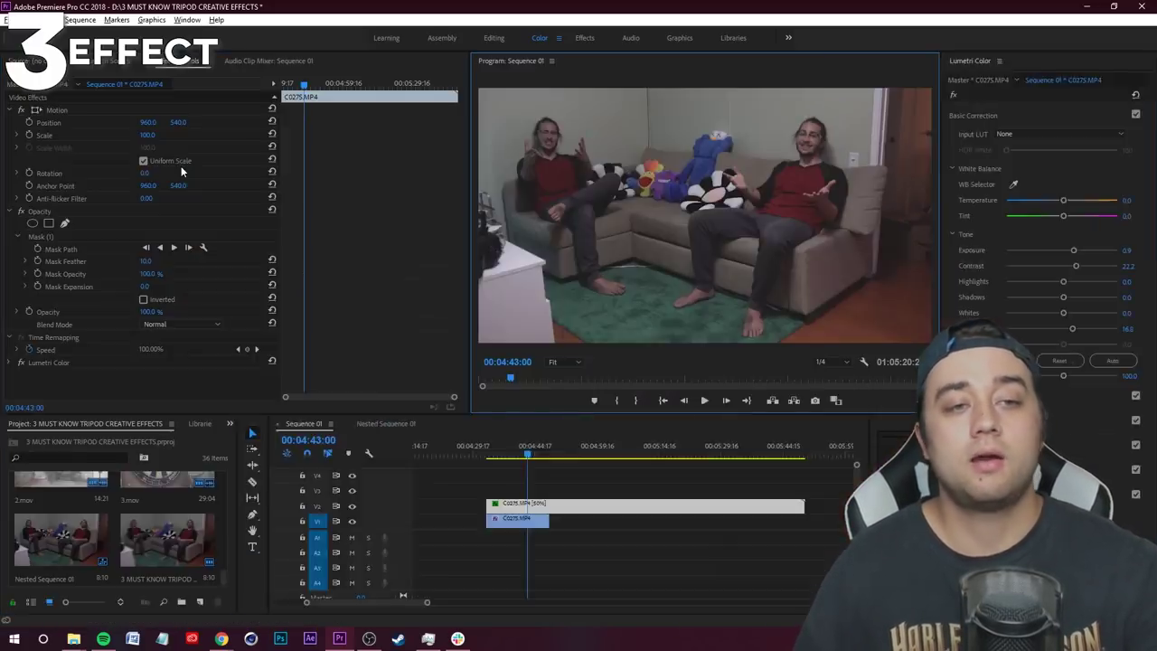
Raise the V2 clip's mask feather to 17.1 and inspect the blended mask edge in the enlarged program view
left_click(448, 581)
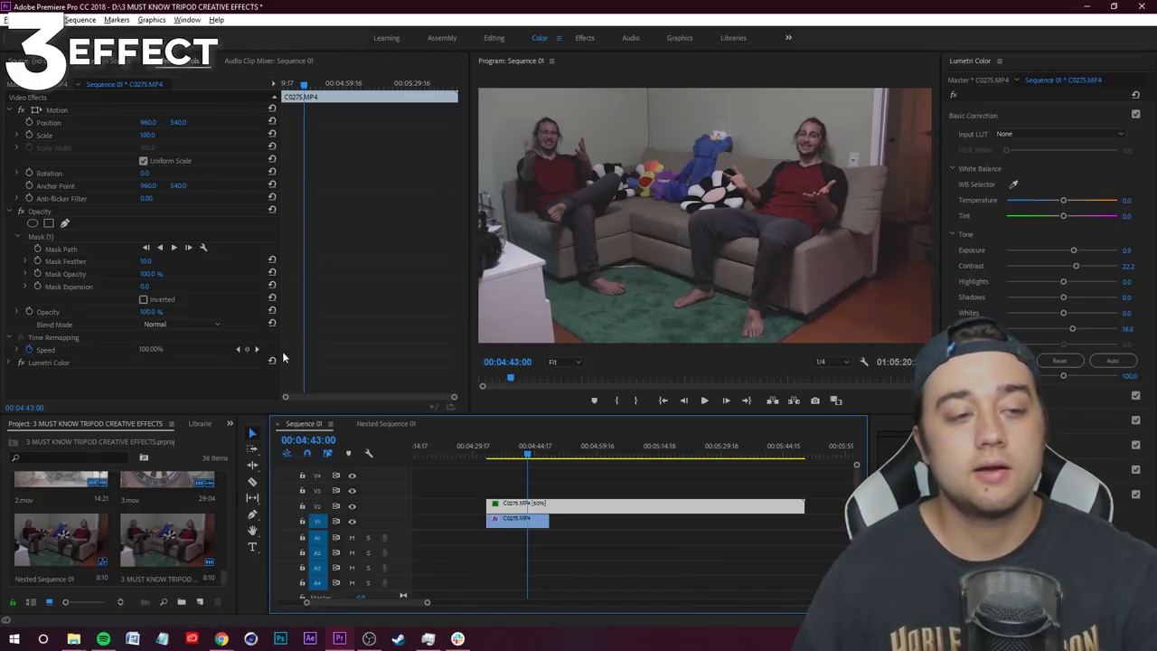
left_click(21, 243)
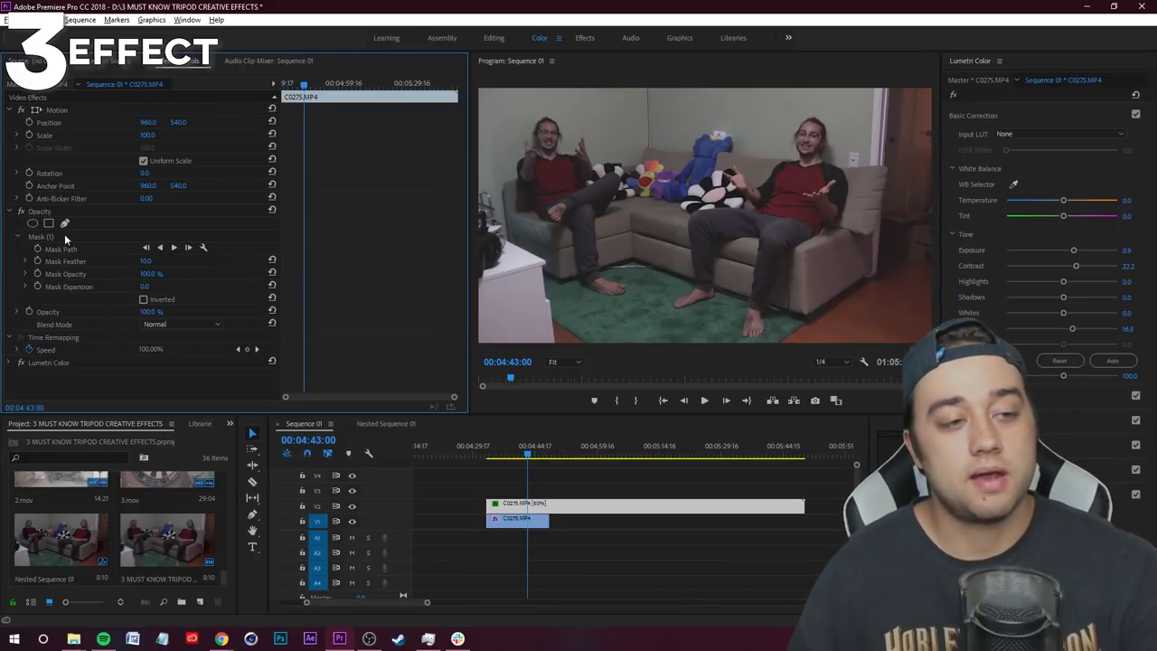
left_click(26, 262)
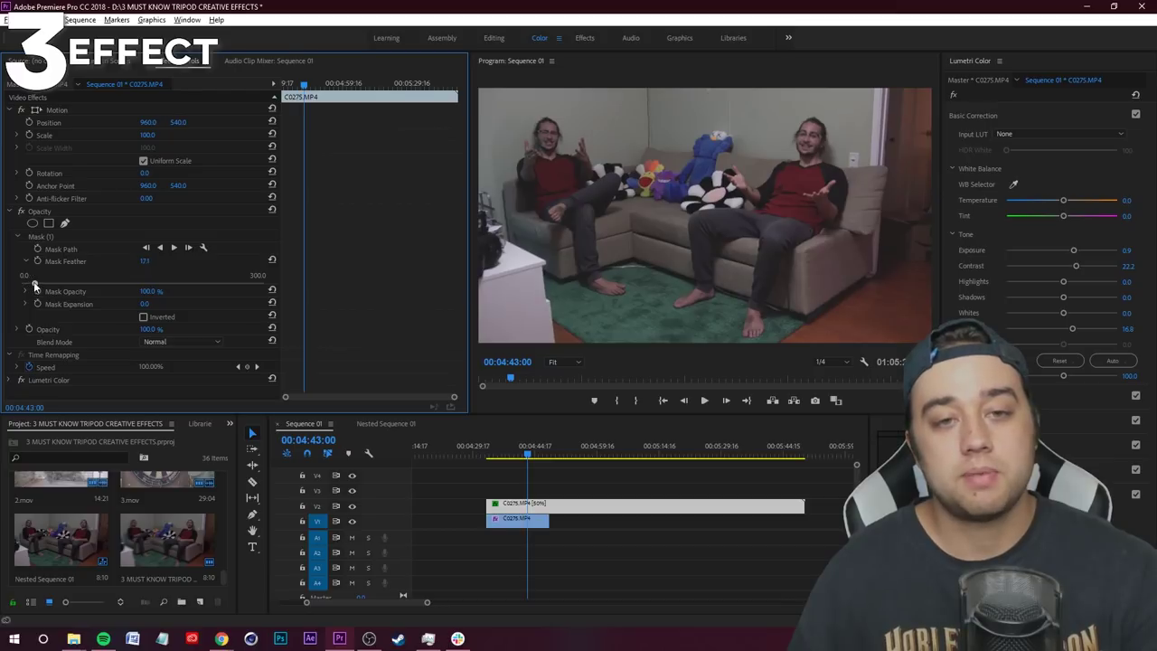
key("grave")
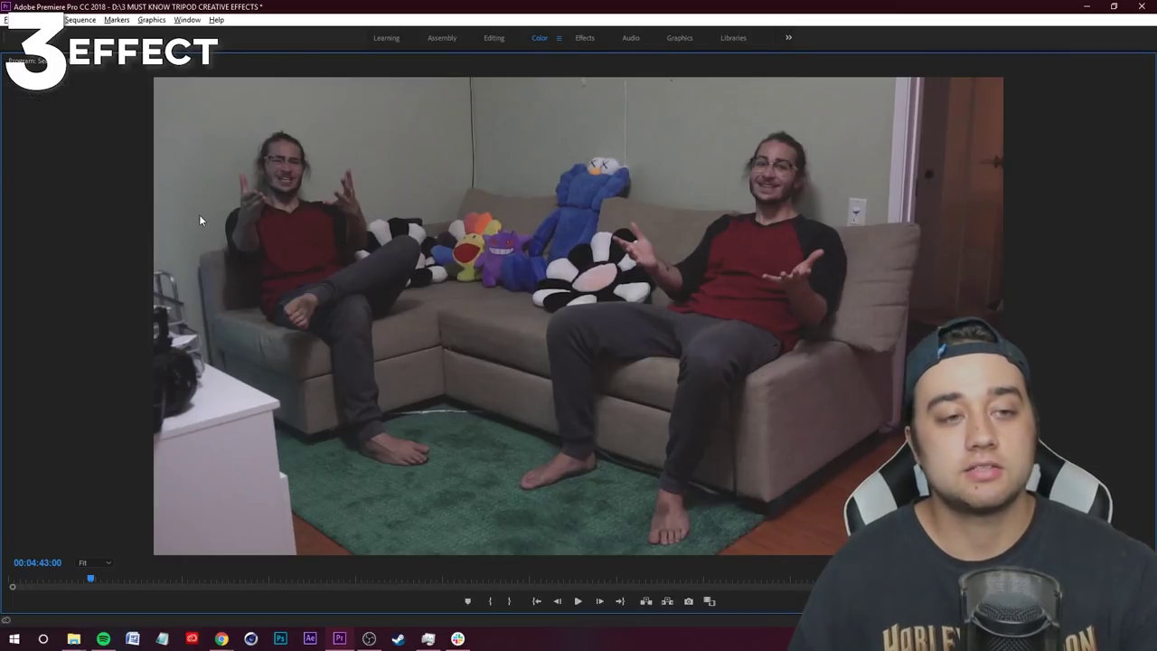
Try the V2 clip's mask feather at 0 and 48.3, checking the mask edge in the enlarged program view
key("grave")
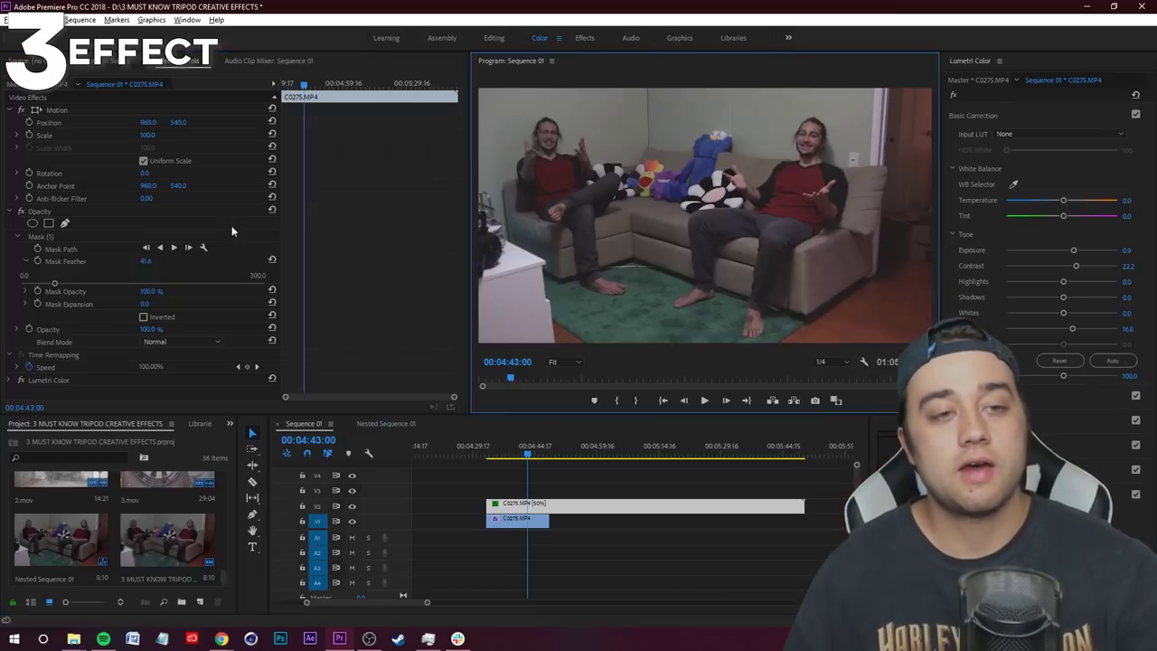
left_click_drag(55, 283, 52, 284)
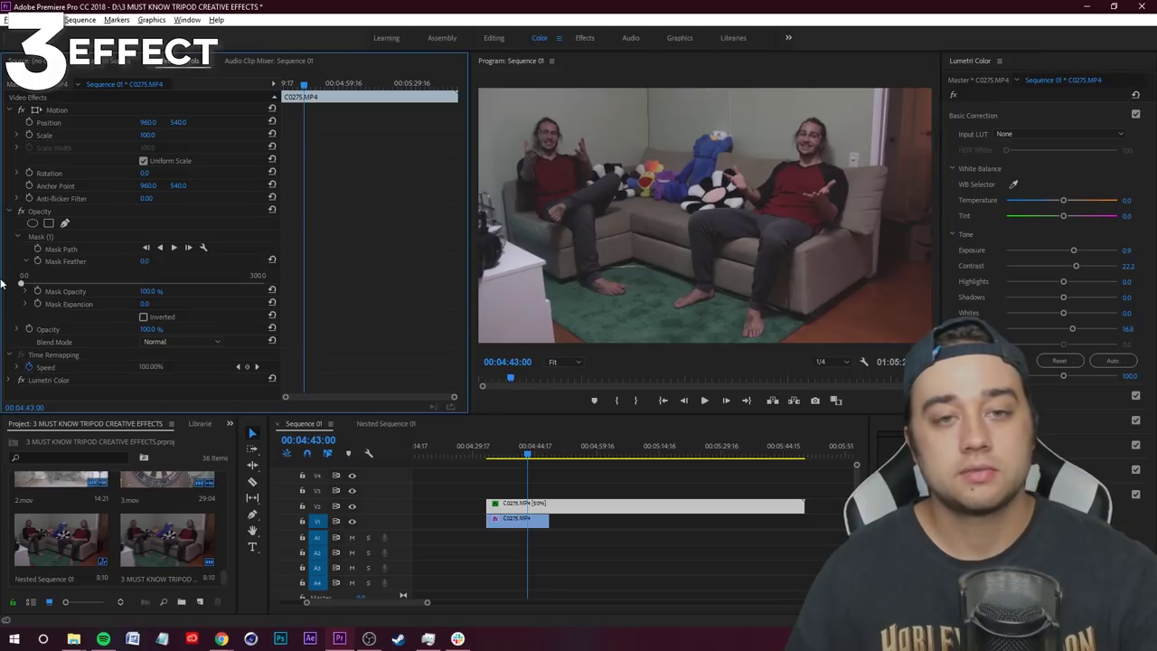
key("grave")
key("grave")
left_click_drag(53, 283, 33, 285)
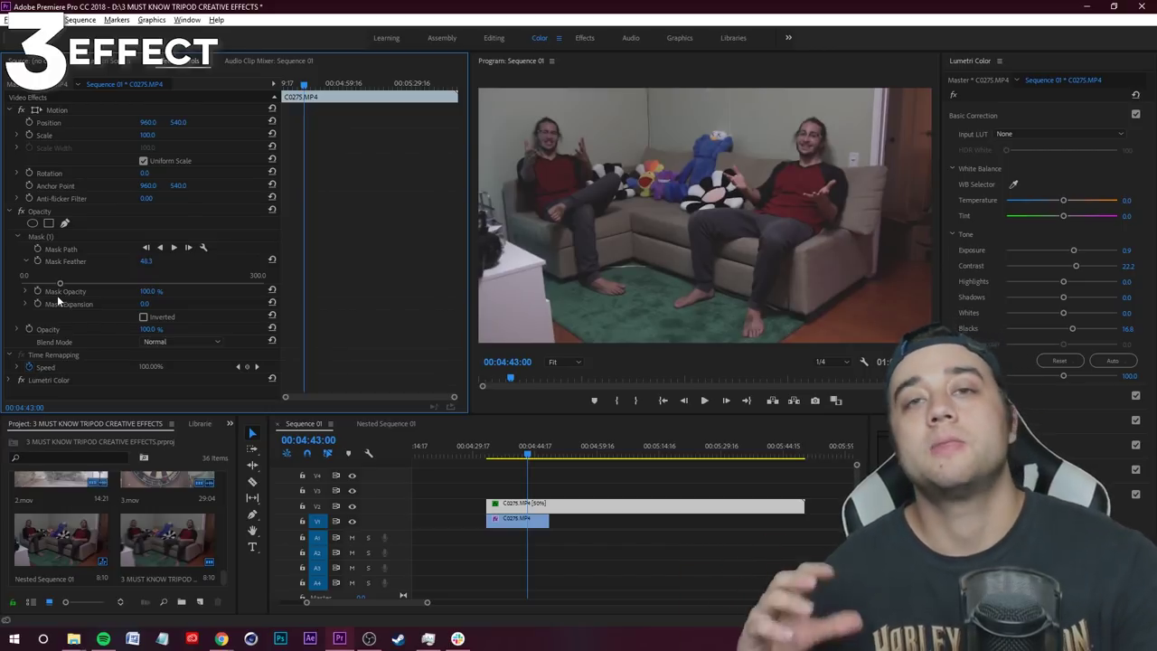
key("grave")
key("grave")
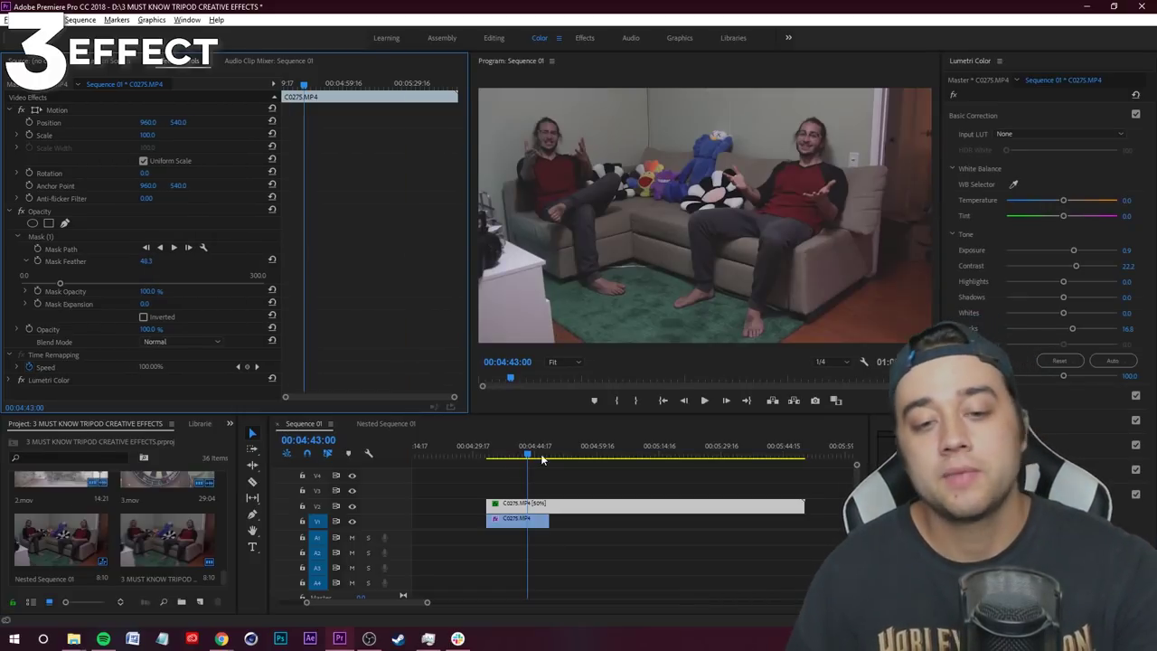
Play the clone shot from near the start of the clips to compare the slowed man with the other one
left_click(496, 458)
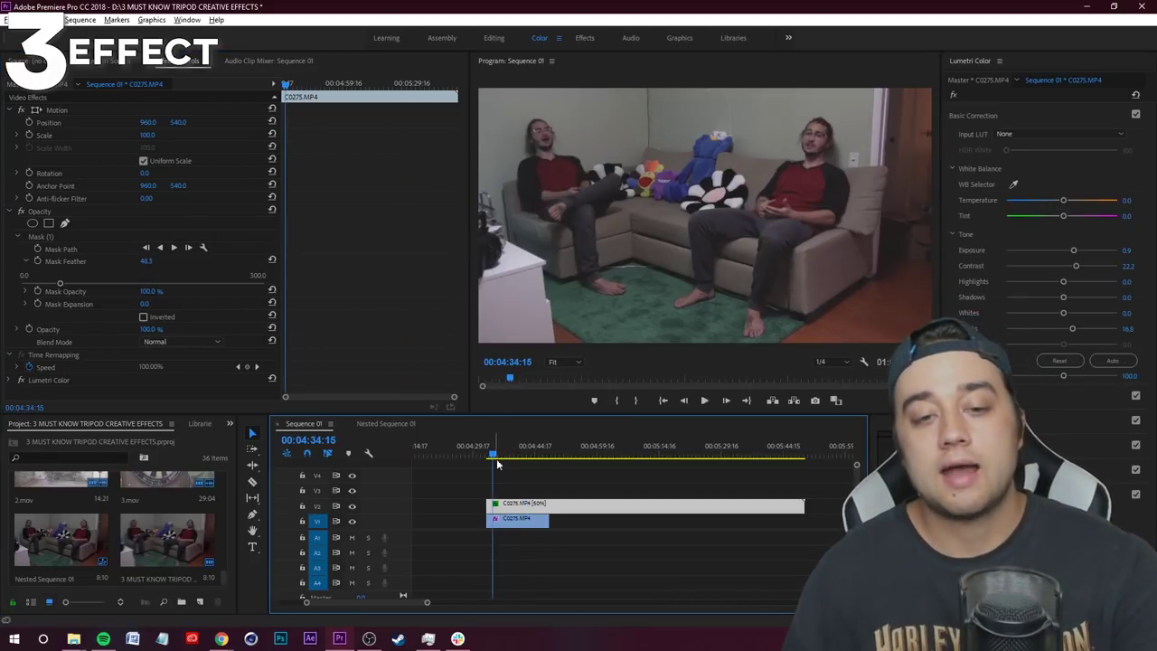
left_click(570, 170)
key("space")
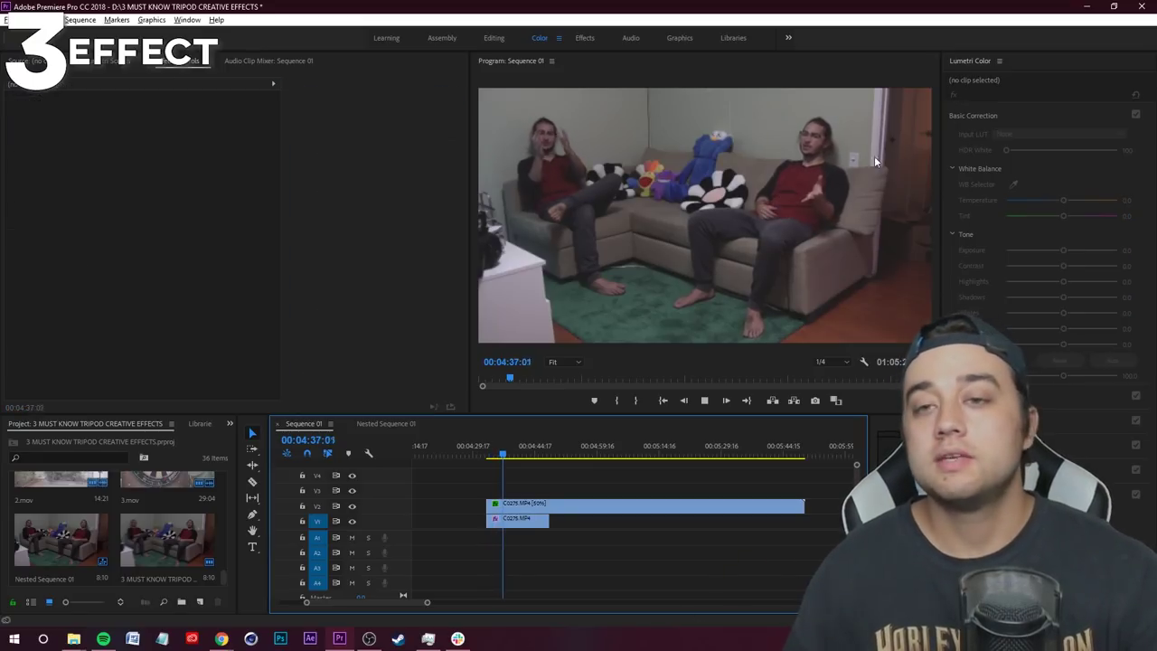
key("space")
left_click(594, 477)
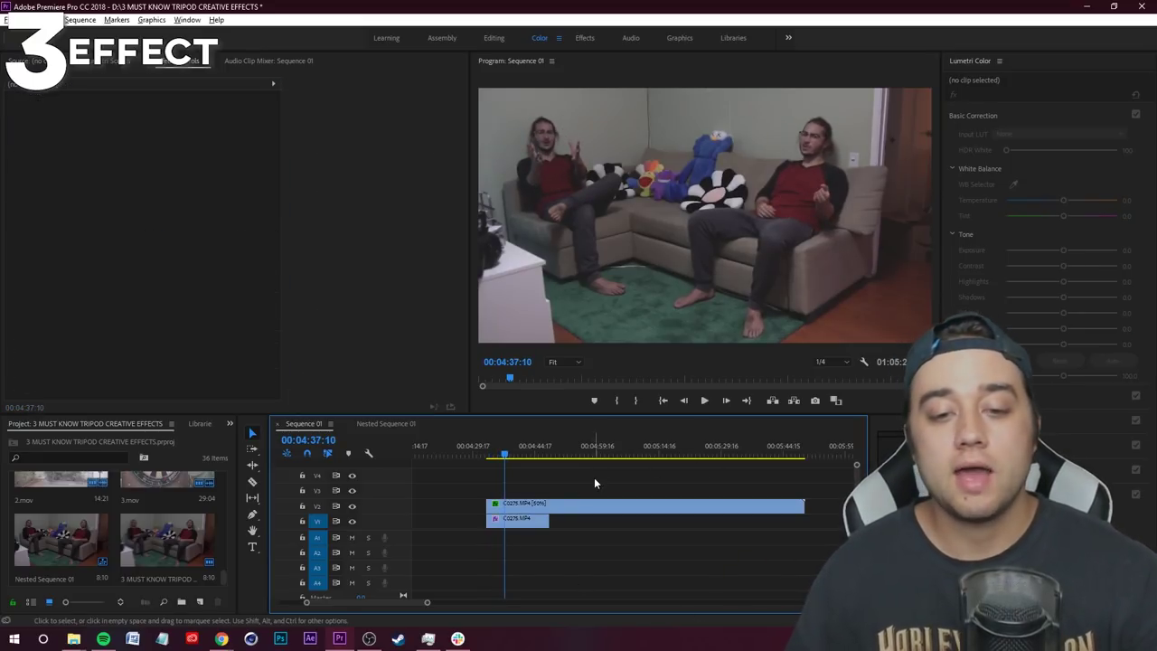
Undo the speed change on the V2 clip and set the speed of the C0275.MP4 clip on V1 to 50%
key("ctrl+z")
left_click(538, 508)
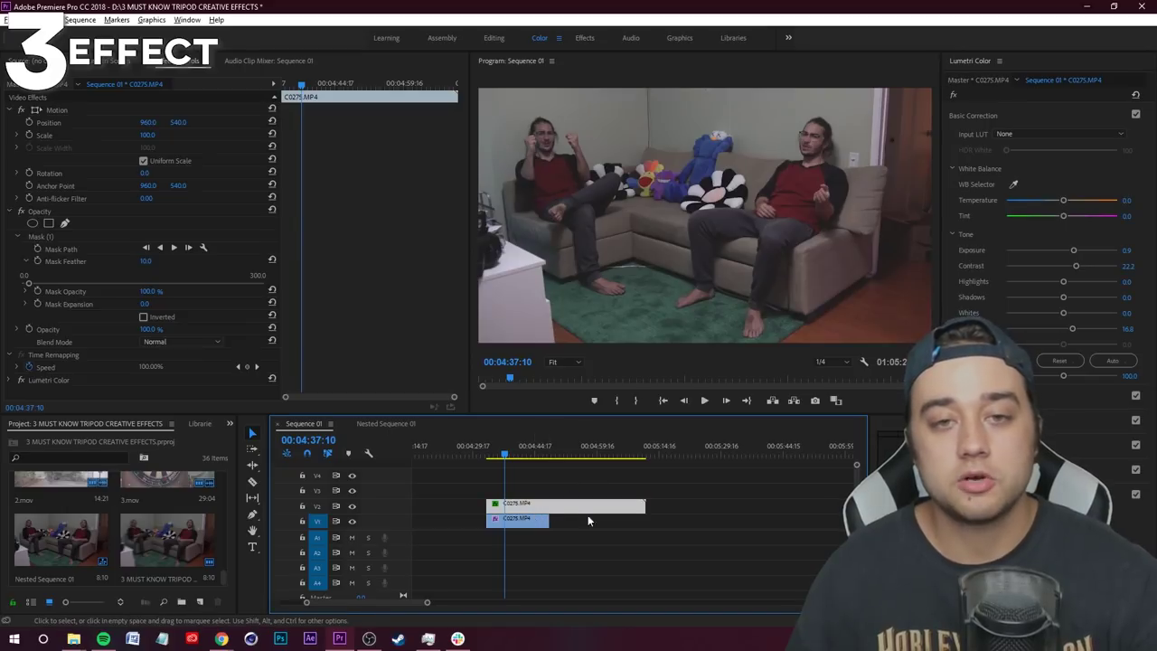
right_click(528, 518)
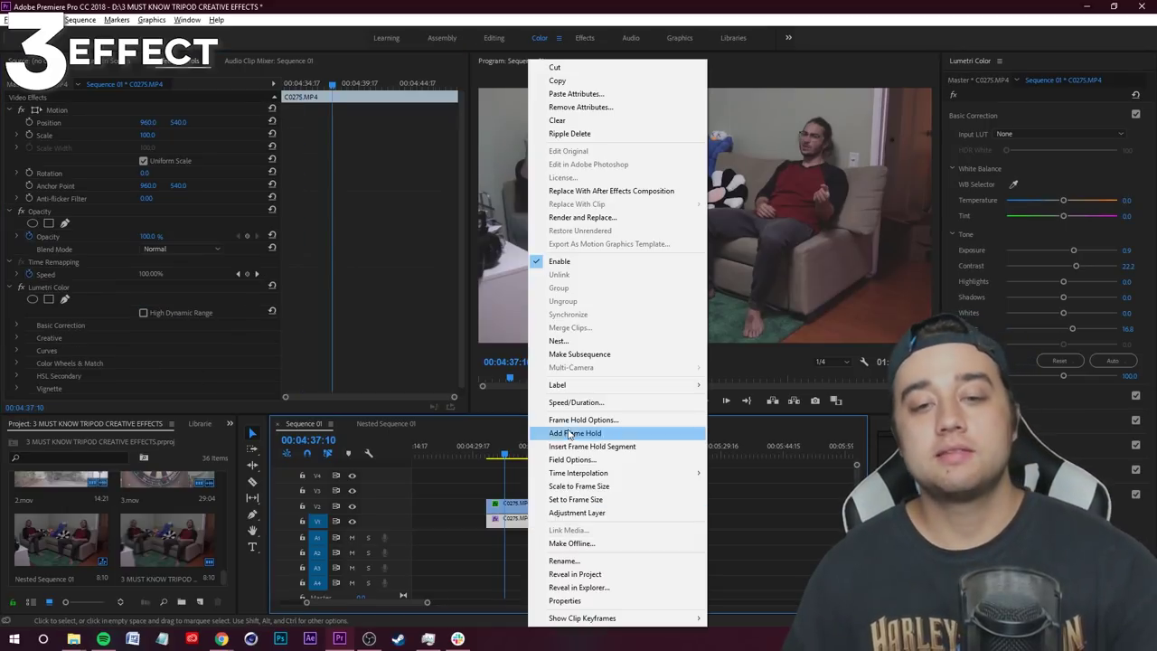
left_click(575, 403)
type("50")
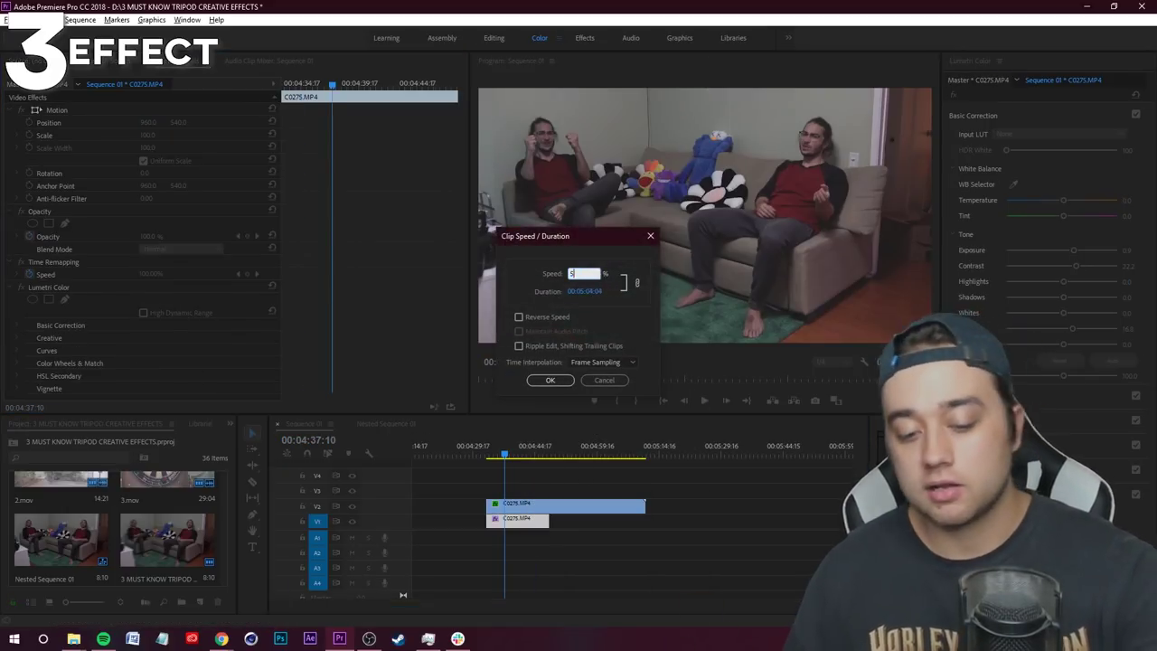
left_click(549, 379)
Play the shot with the V1 clip slowed down, select the V2 clip and return the playhead near the clips' start
key("space")
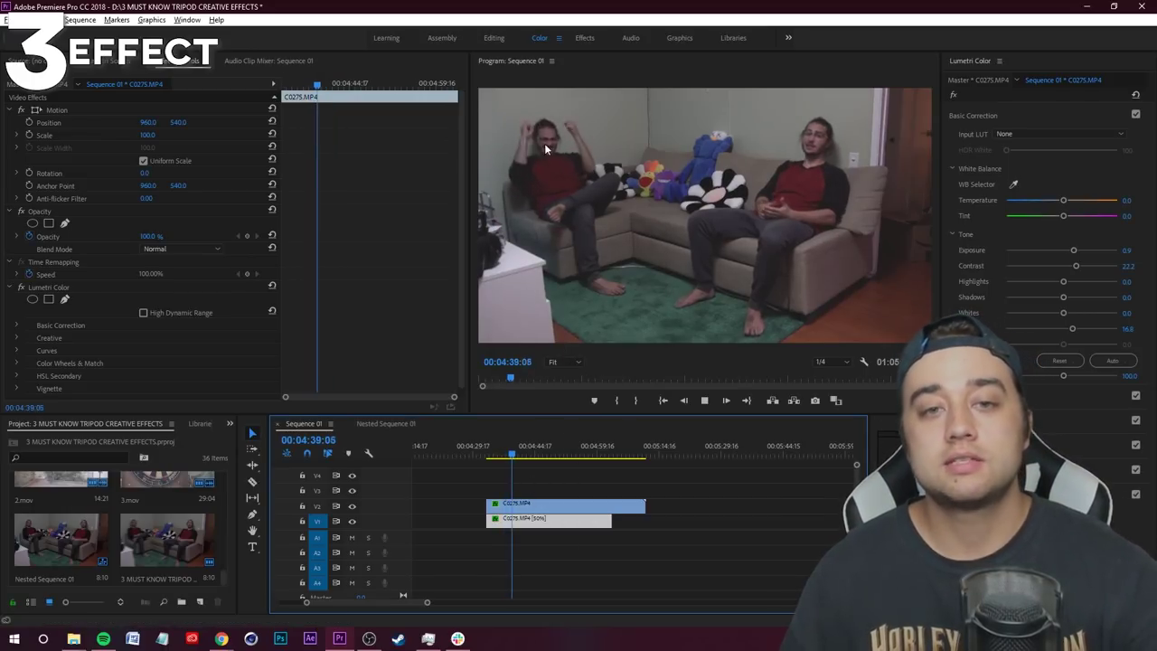
key("space")
left_click(536, 518)
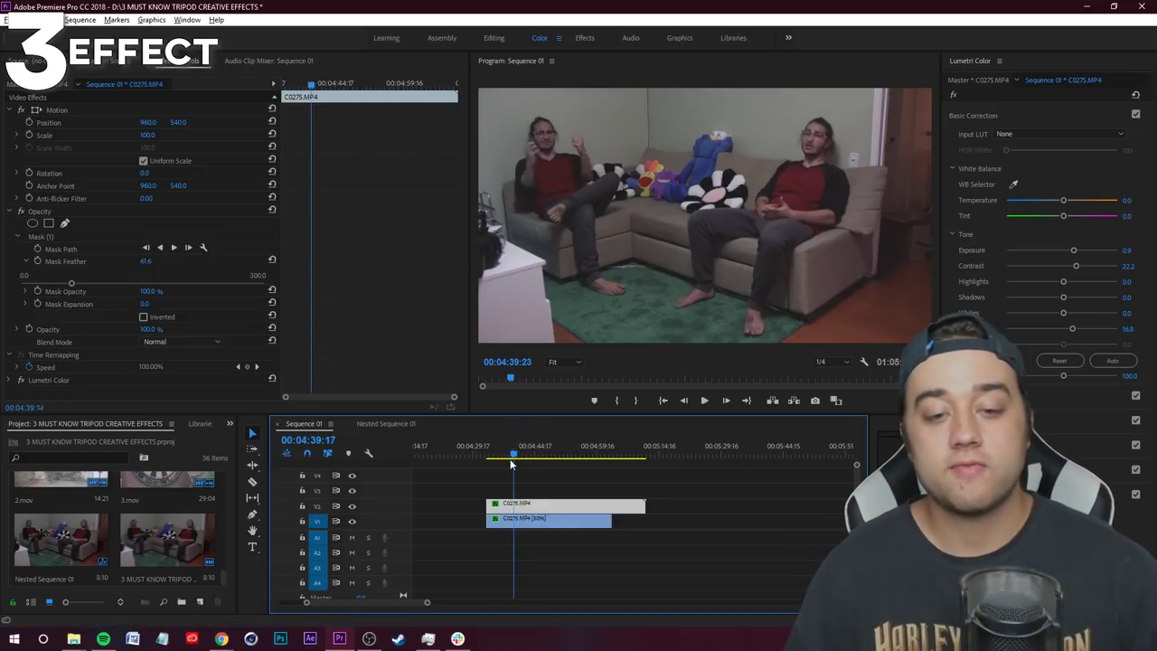
left_click_drag(502, 466, 494, 471)
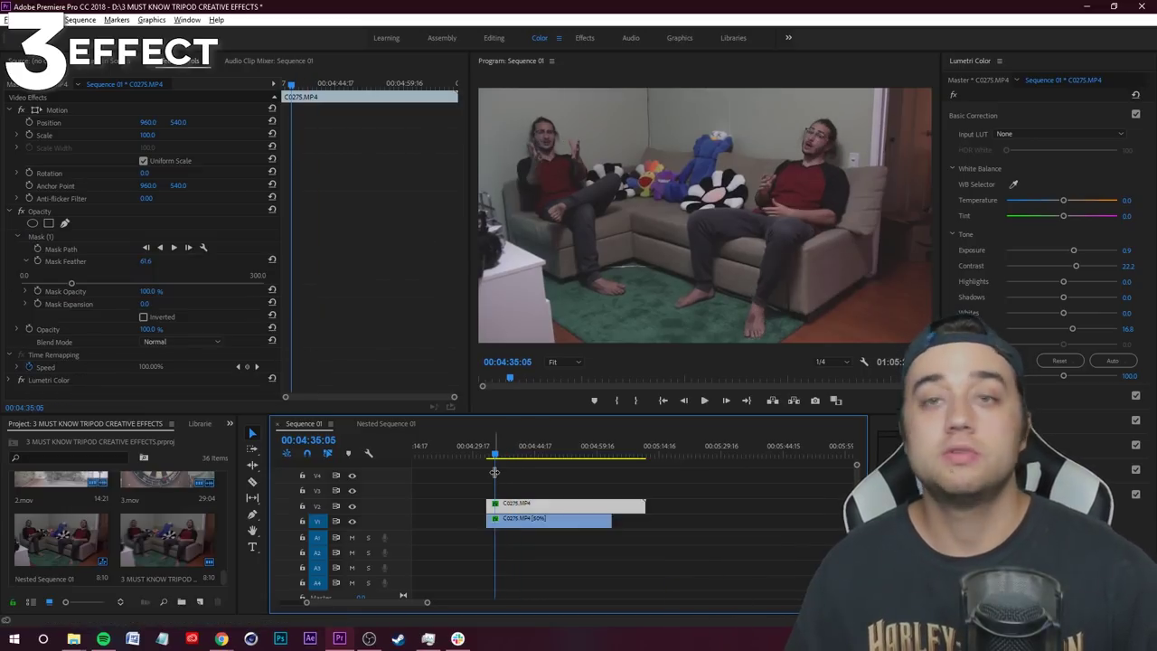
Set the speed of the masked C0275.MP4 clip on V2 to 300% and play back the result
right_click(522, 518)
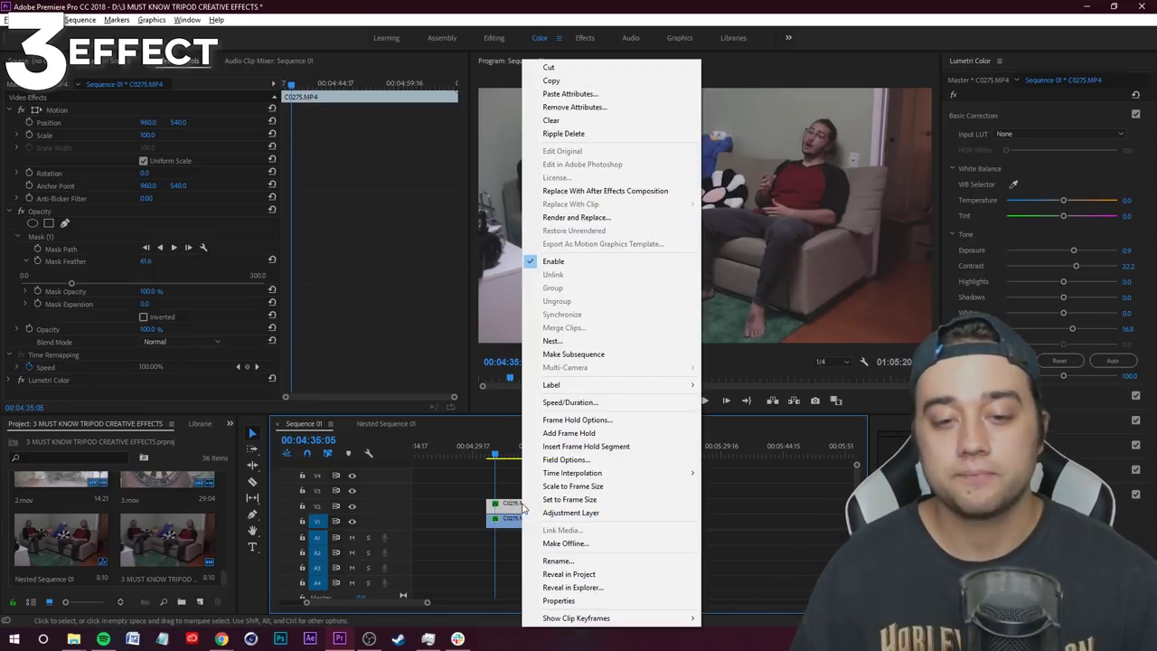
left_click(560, 406)
type("300")
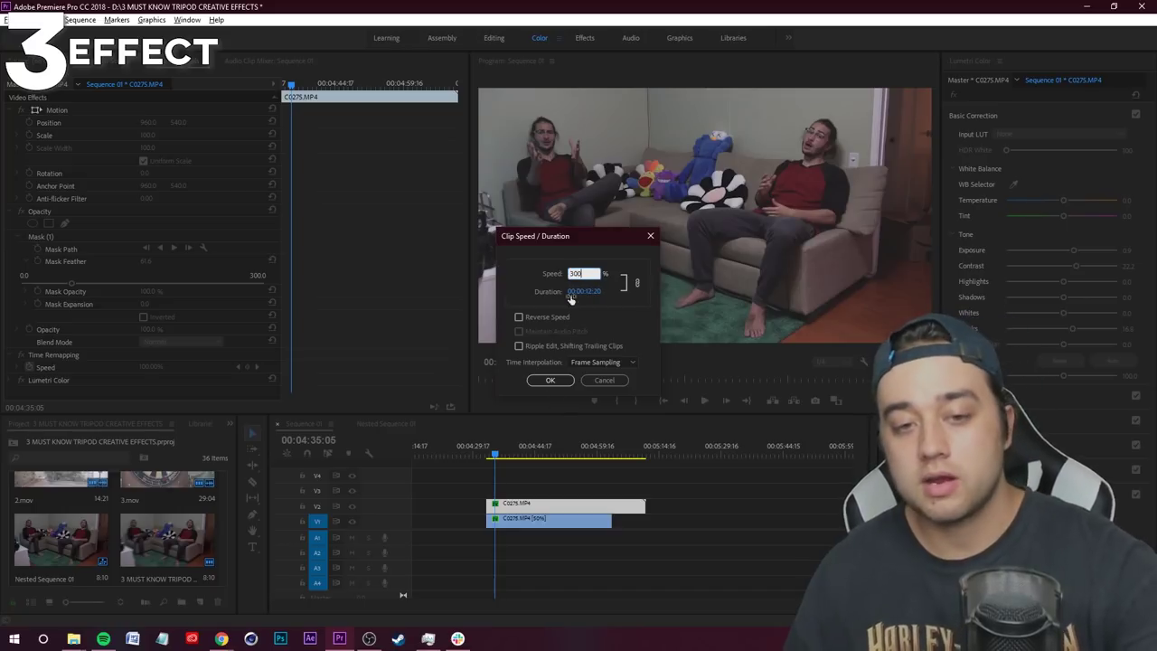
left_click(547, 380)
key("space")
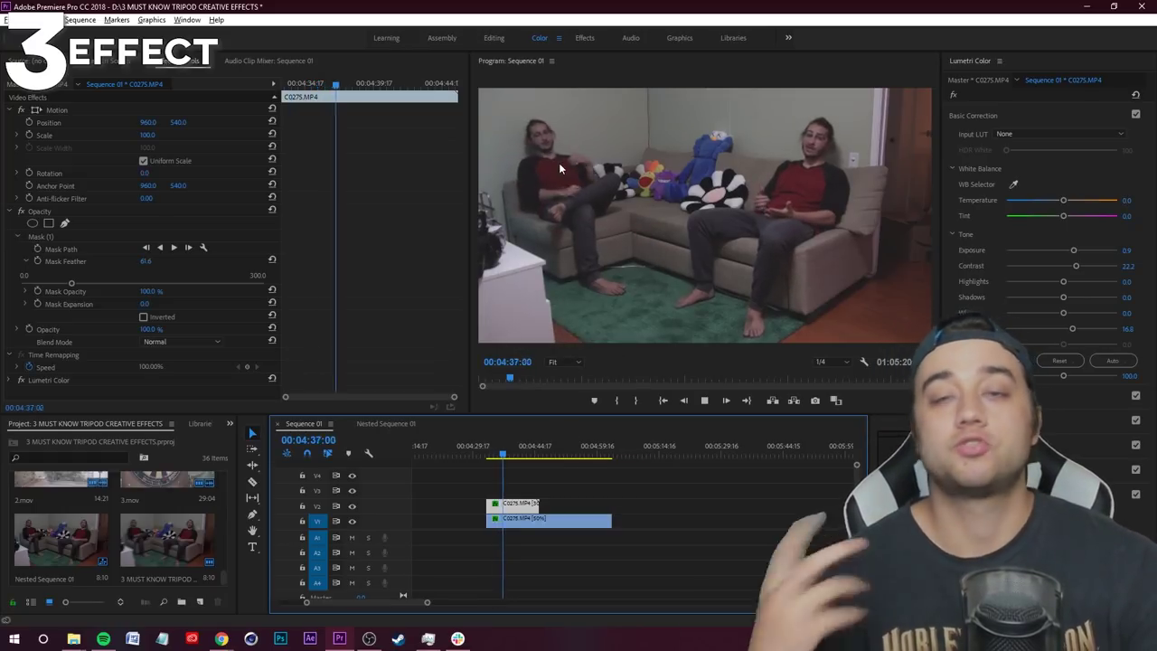
key("space")
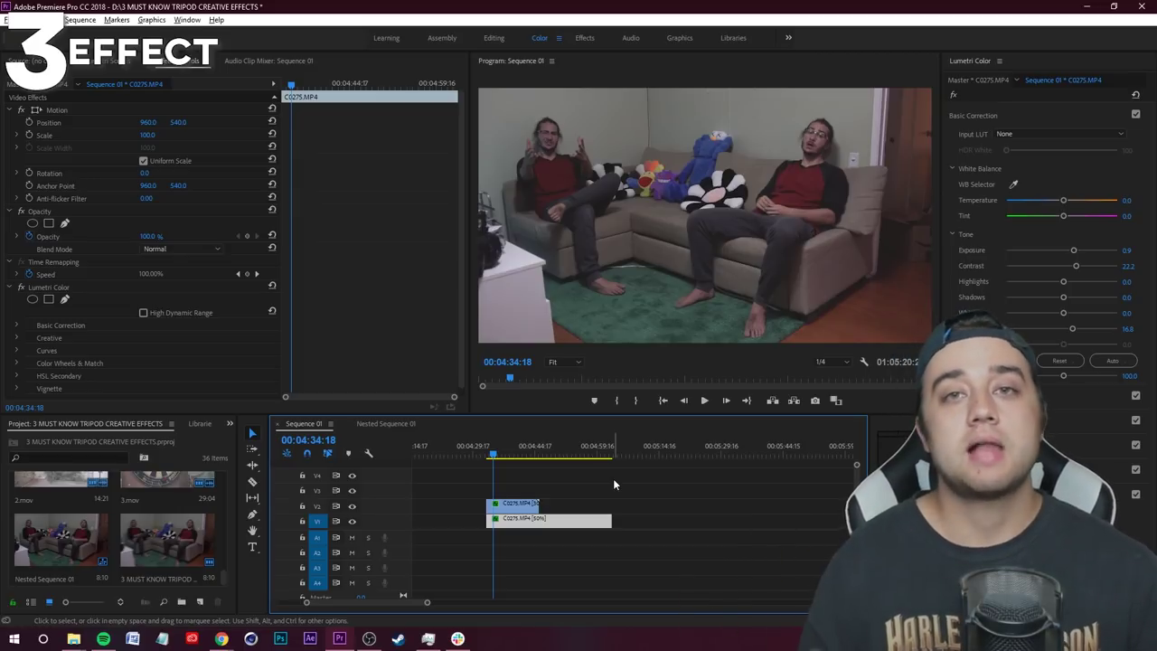
Search the effects for "ghost" and apply the Max Novak Ghost Effect preset to the masked clip on V2
left_click(230, 423)
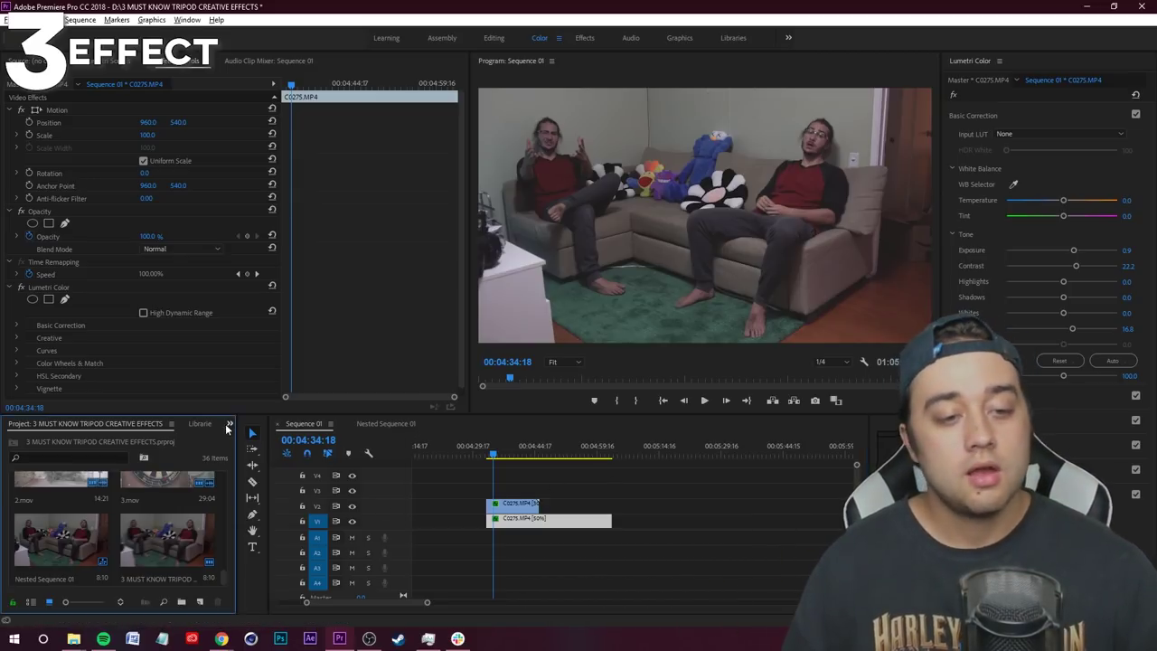
left_click(256, 491)
left_click(87, 439)
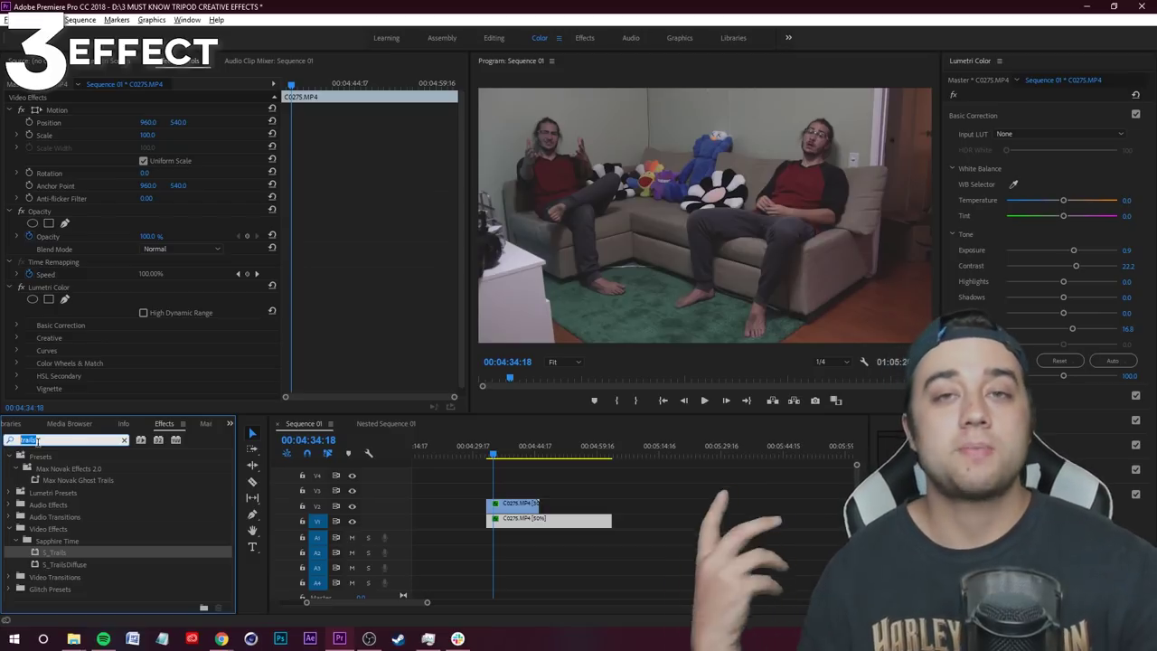
type("ghost")
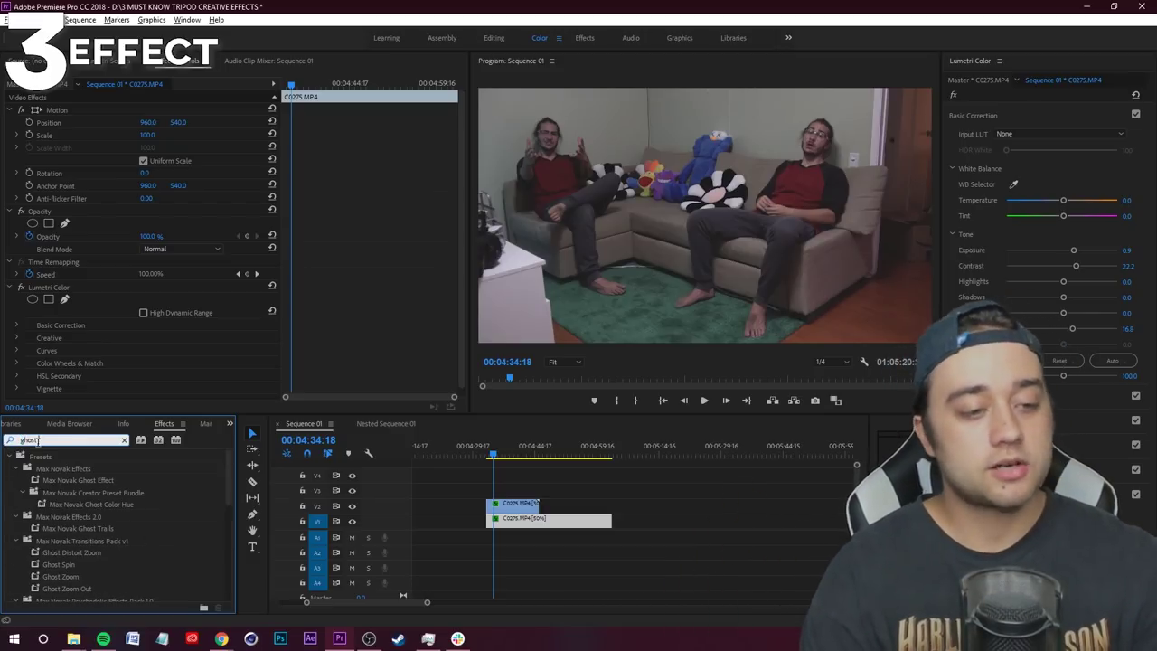
left_click_drag(63, 481, 512, 508)
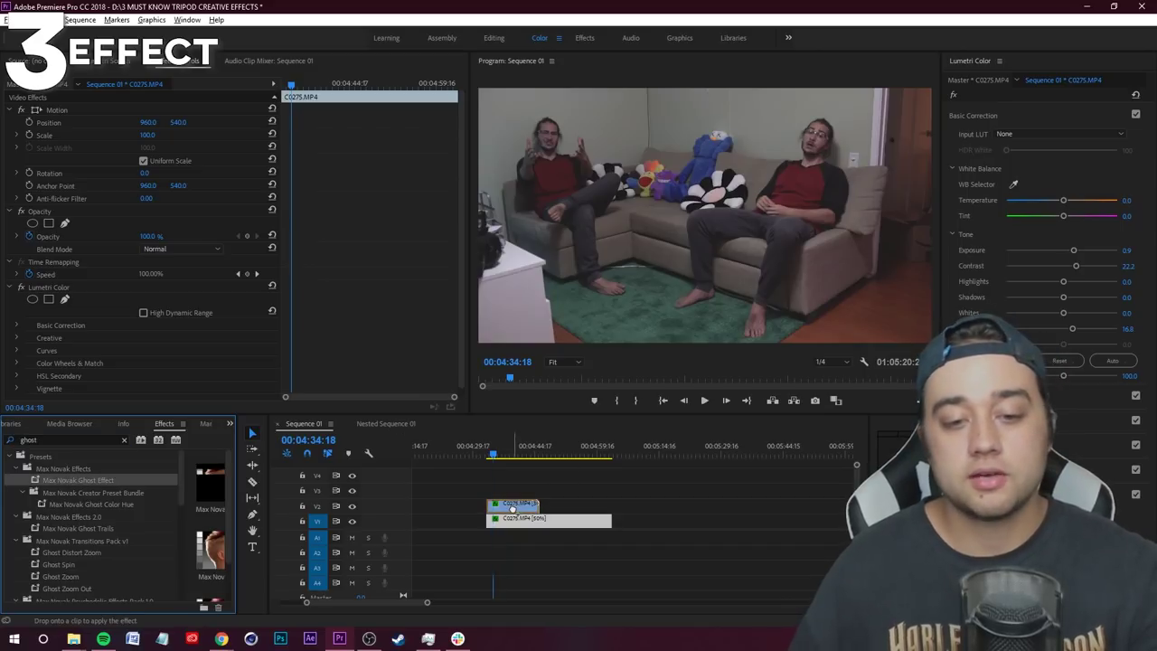
left_click_drag(685, 511, 513, 505)
Set the ghost effect's Echo Operator to Screen near the clips' start, and remove the effect's attributes from the V2 clip
left_click(488, 458)
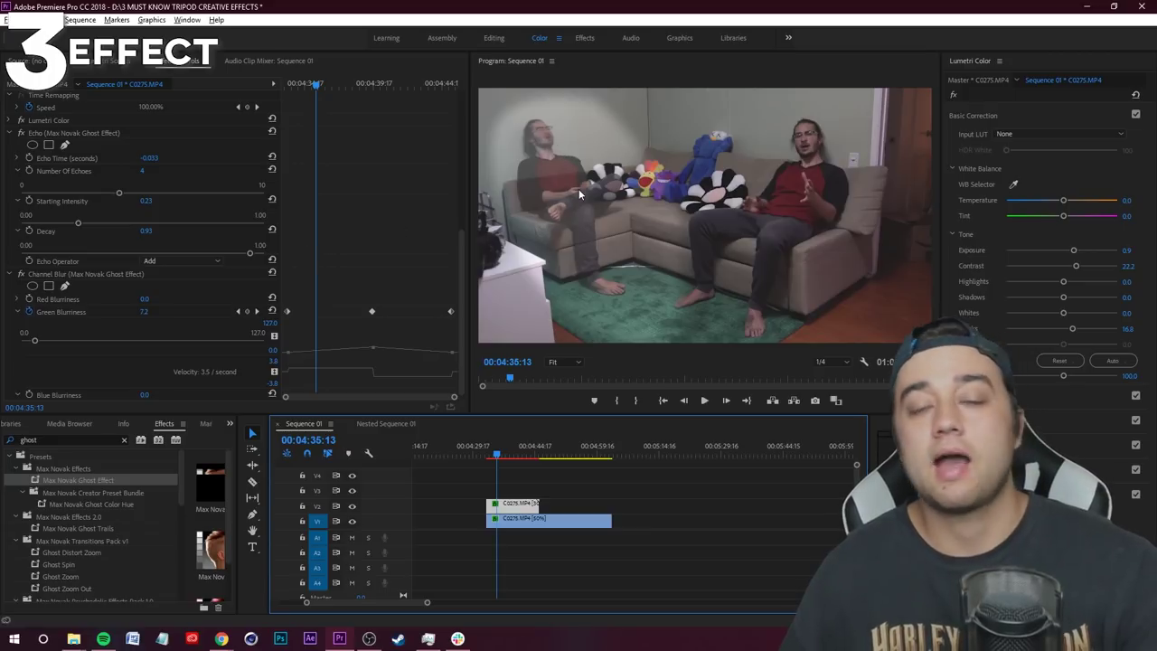
left_click(182, 261)
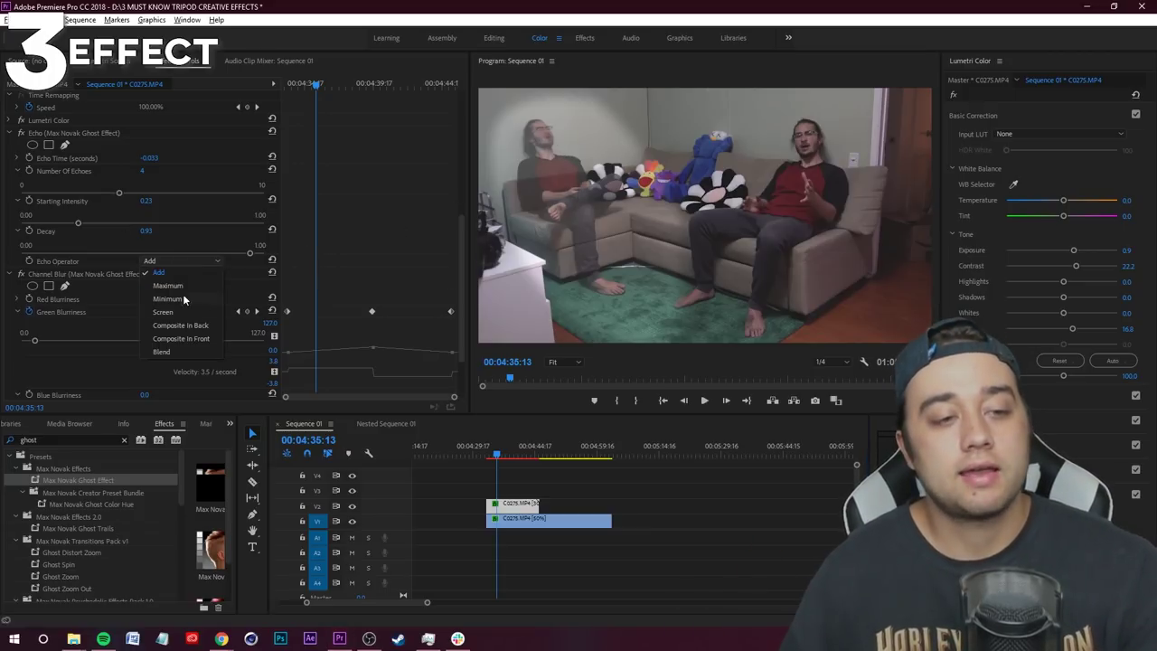
left_click(159, 353)
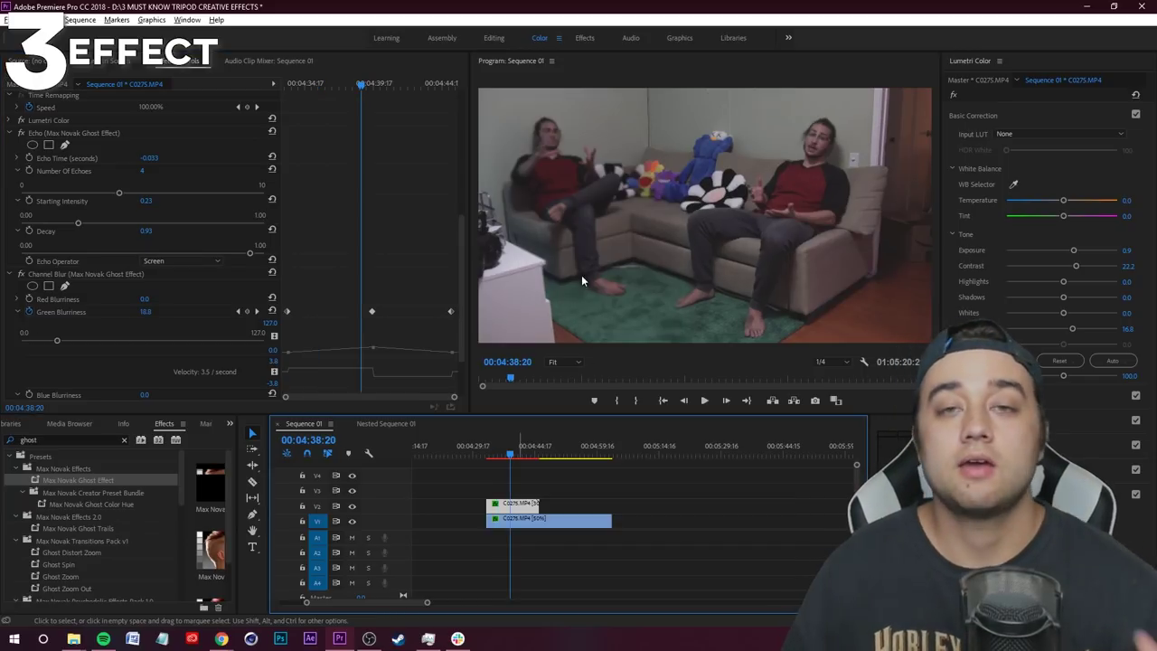
right_click(517, 517)
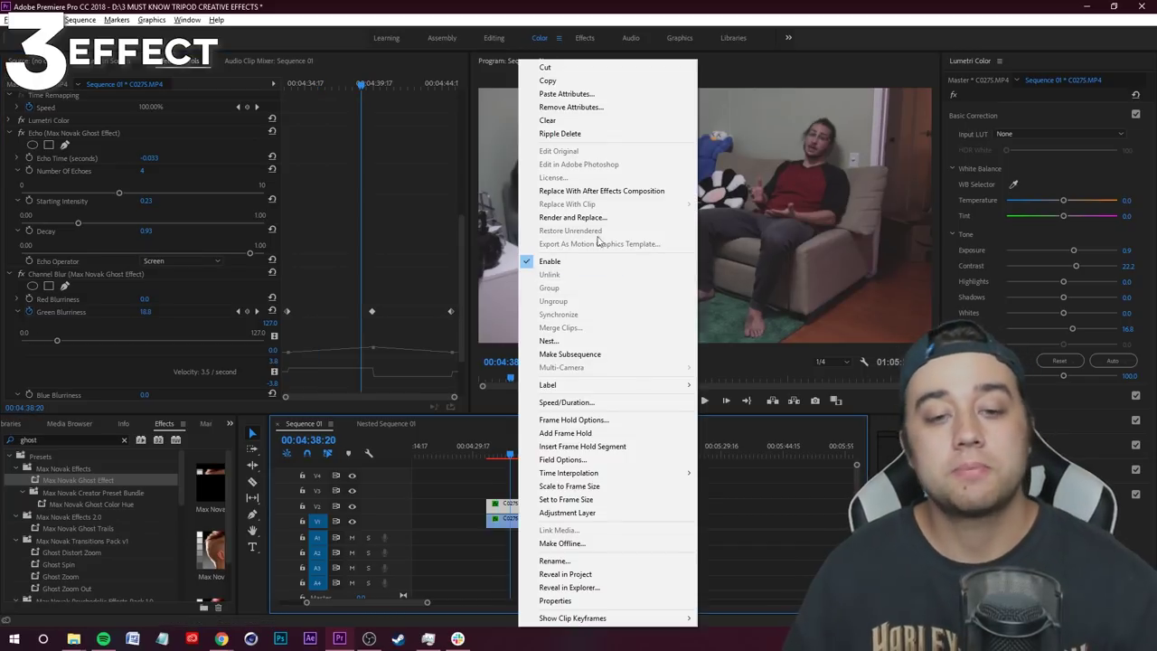
left_click(588, 107)
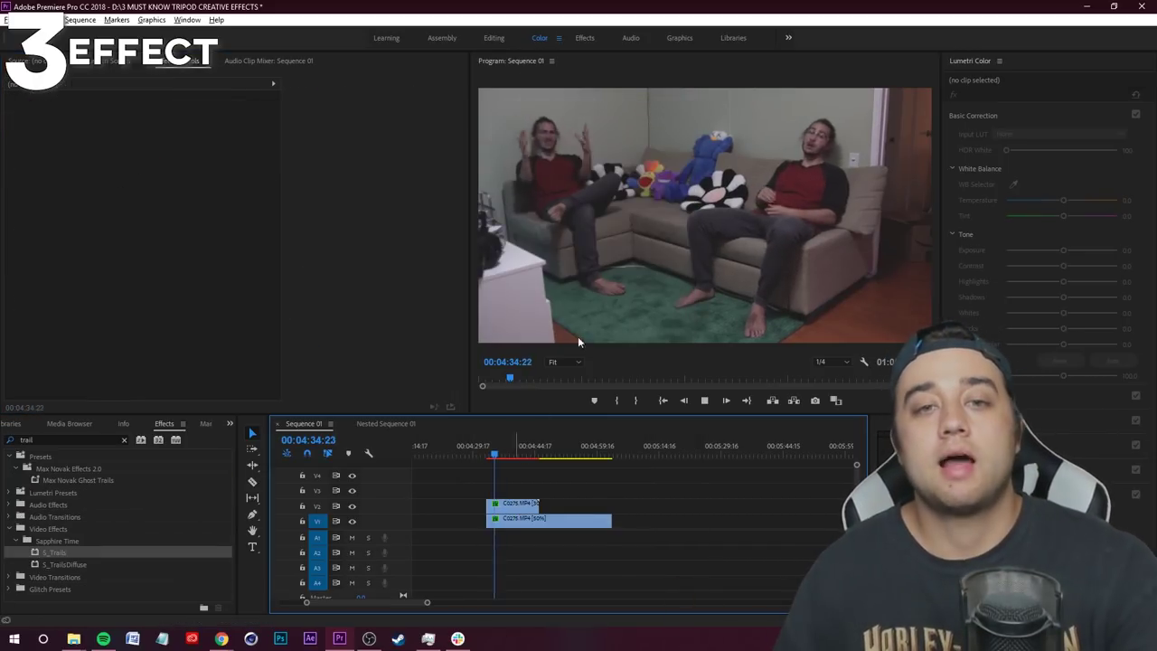
Play and scrub the clone shot to examine the sped-up man beside the slowed one, including in the enlarged program view
left_click(594, 256)
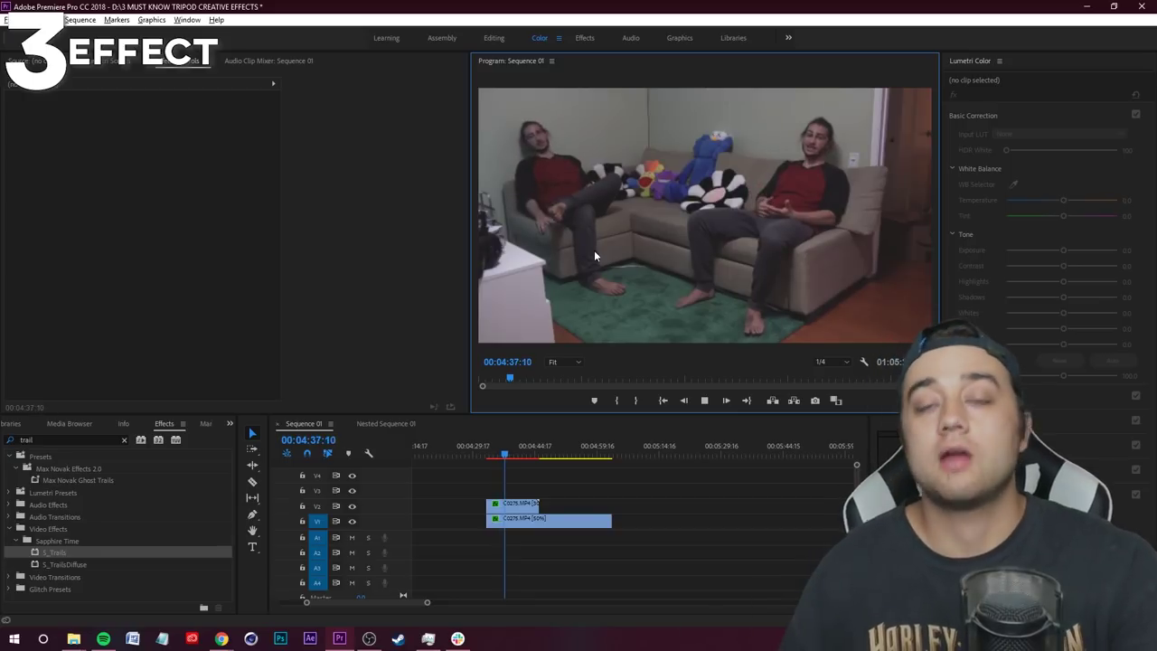
left_click(572, 520)
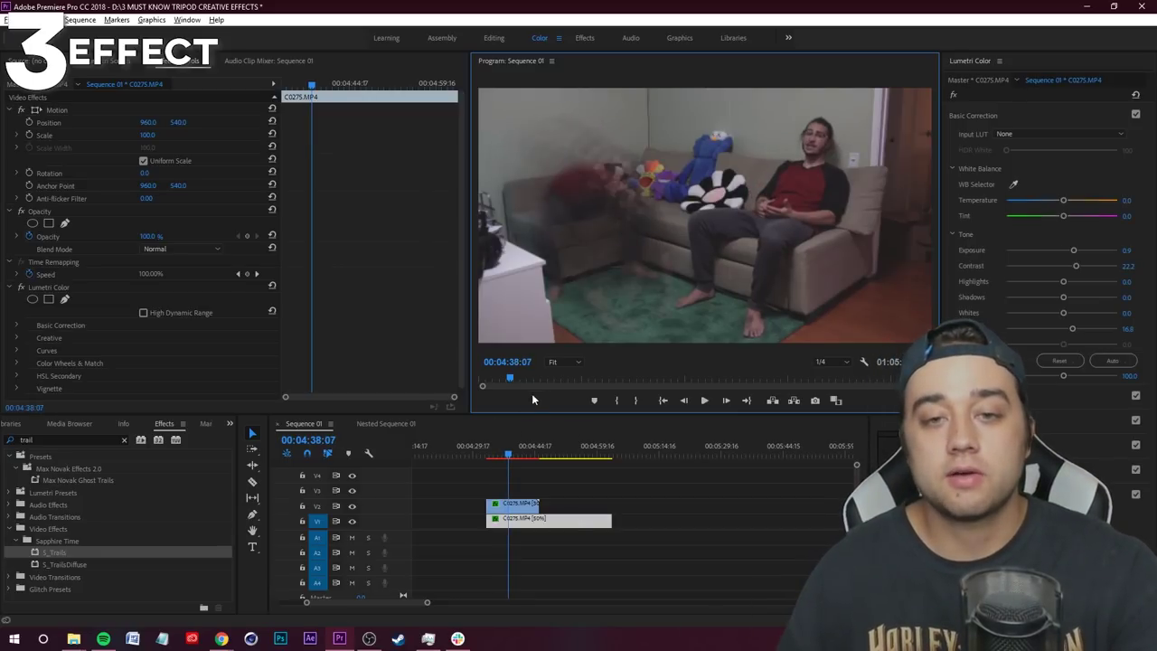
left_click_drag(517, 453, 498, 459)
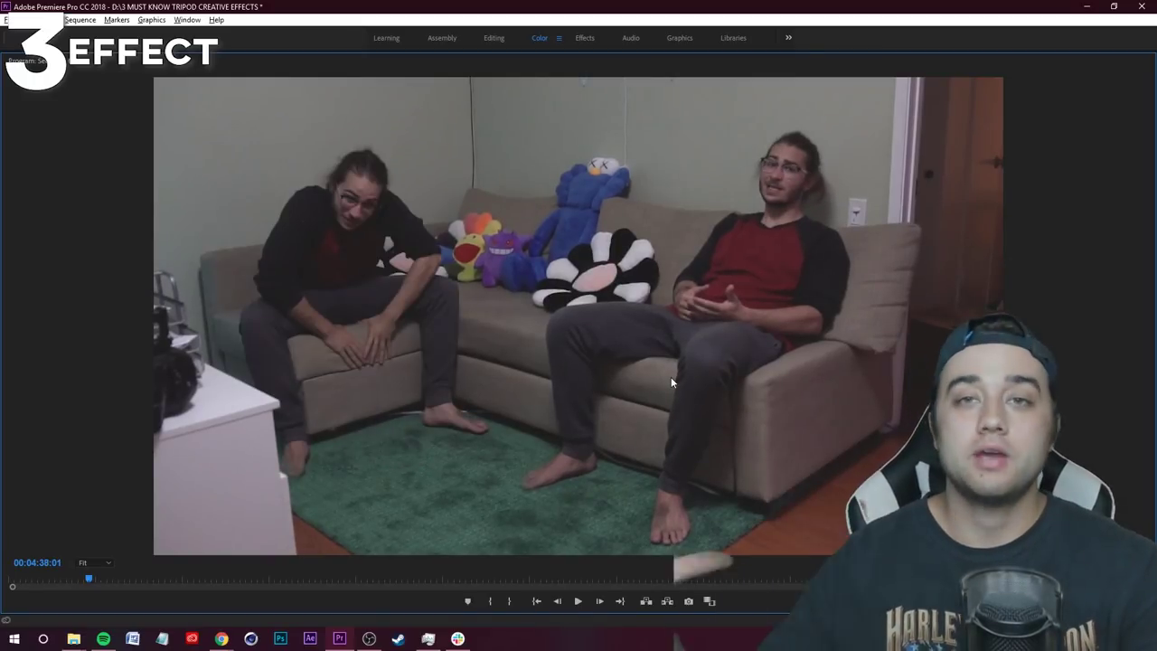
key("grave")
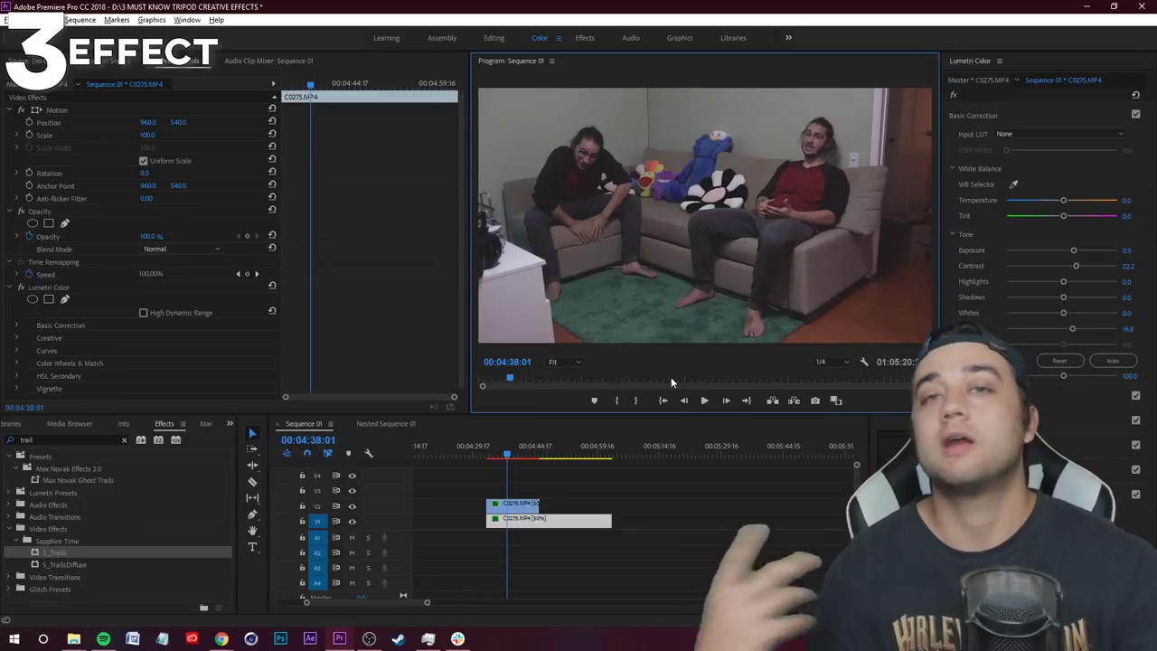